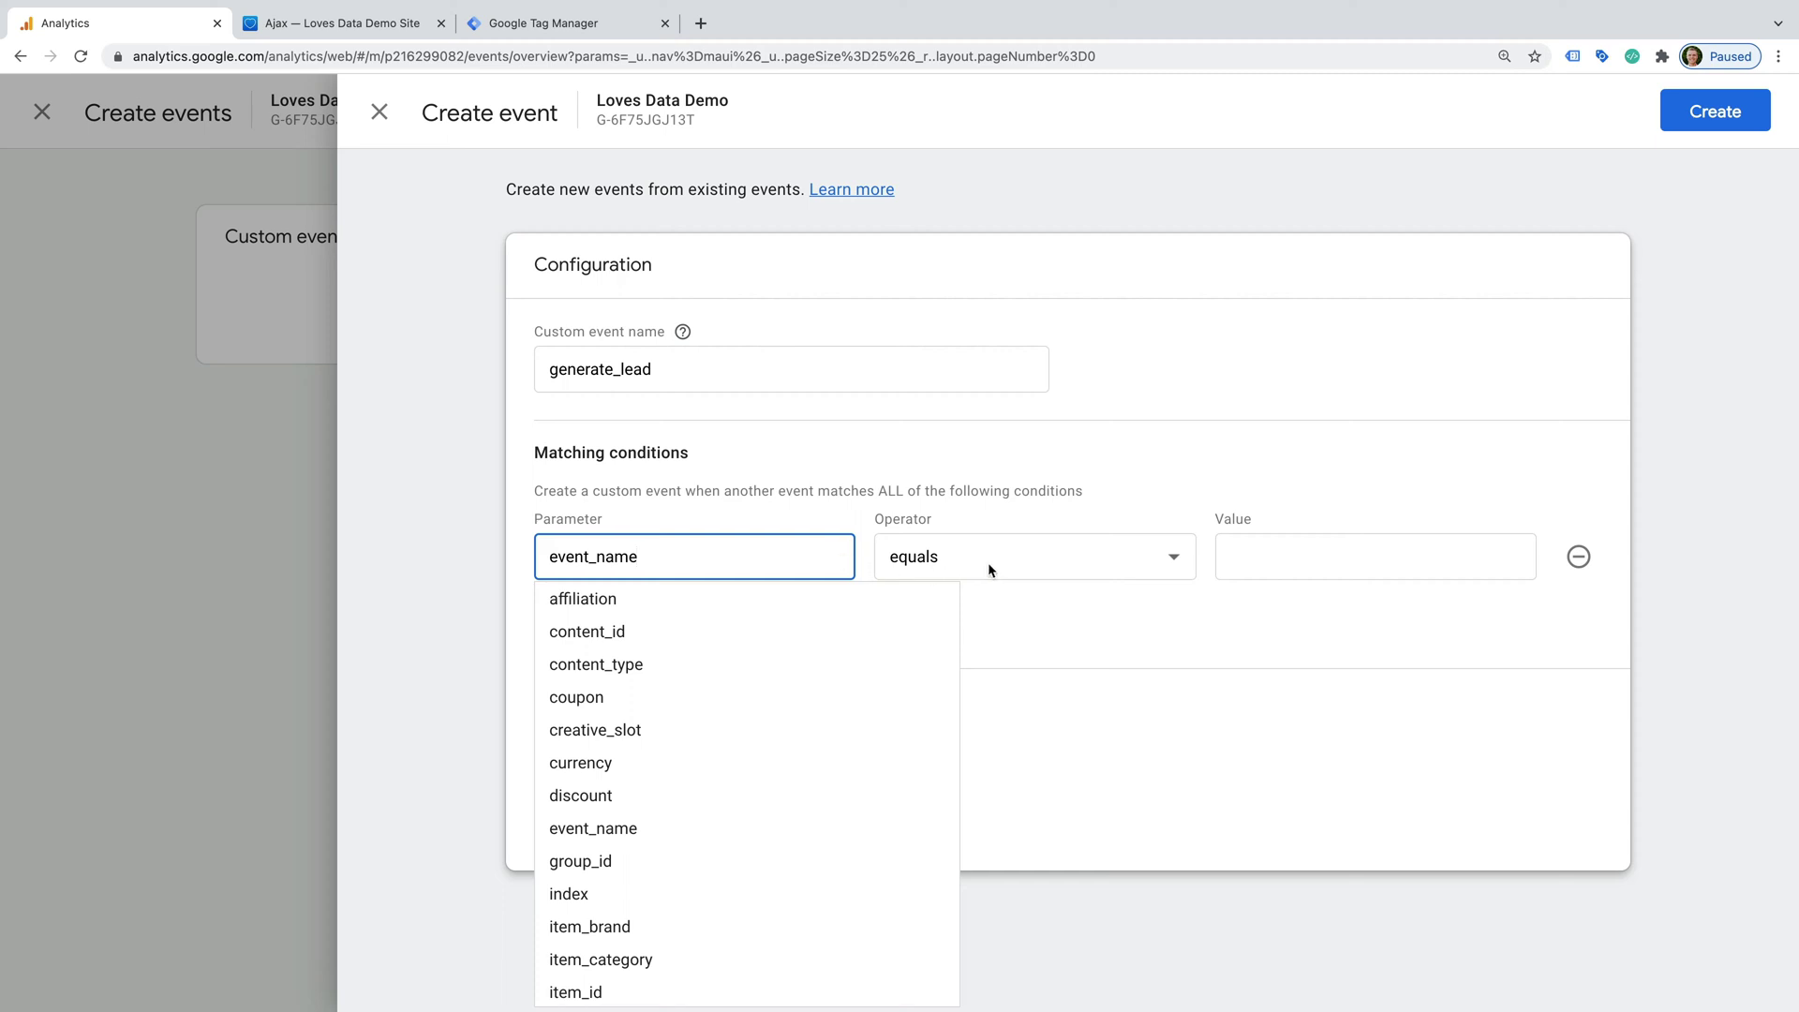
- Set the first condition to event_name equals page_view
click(987, 562)
click(993, 560)
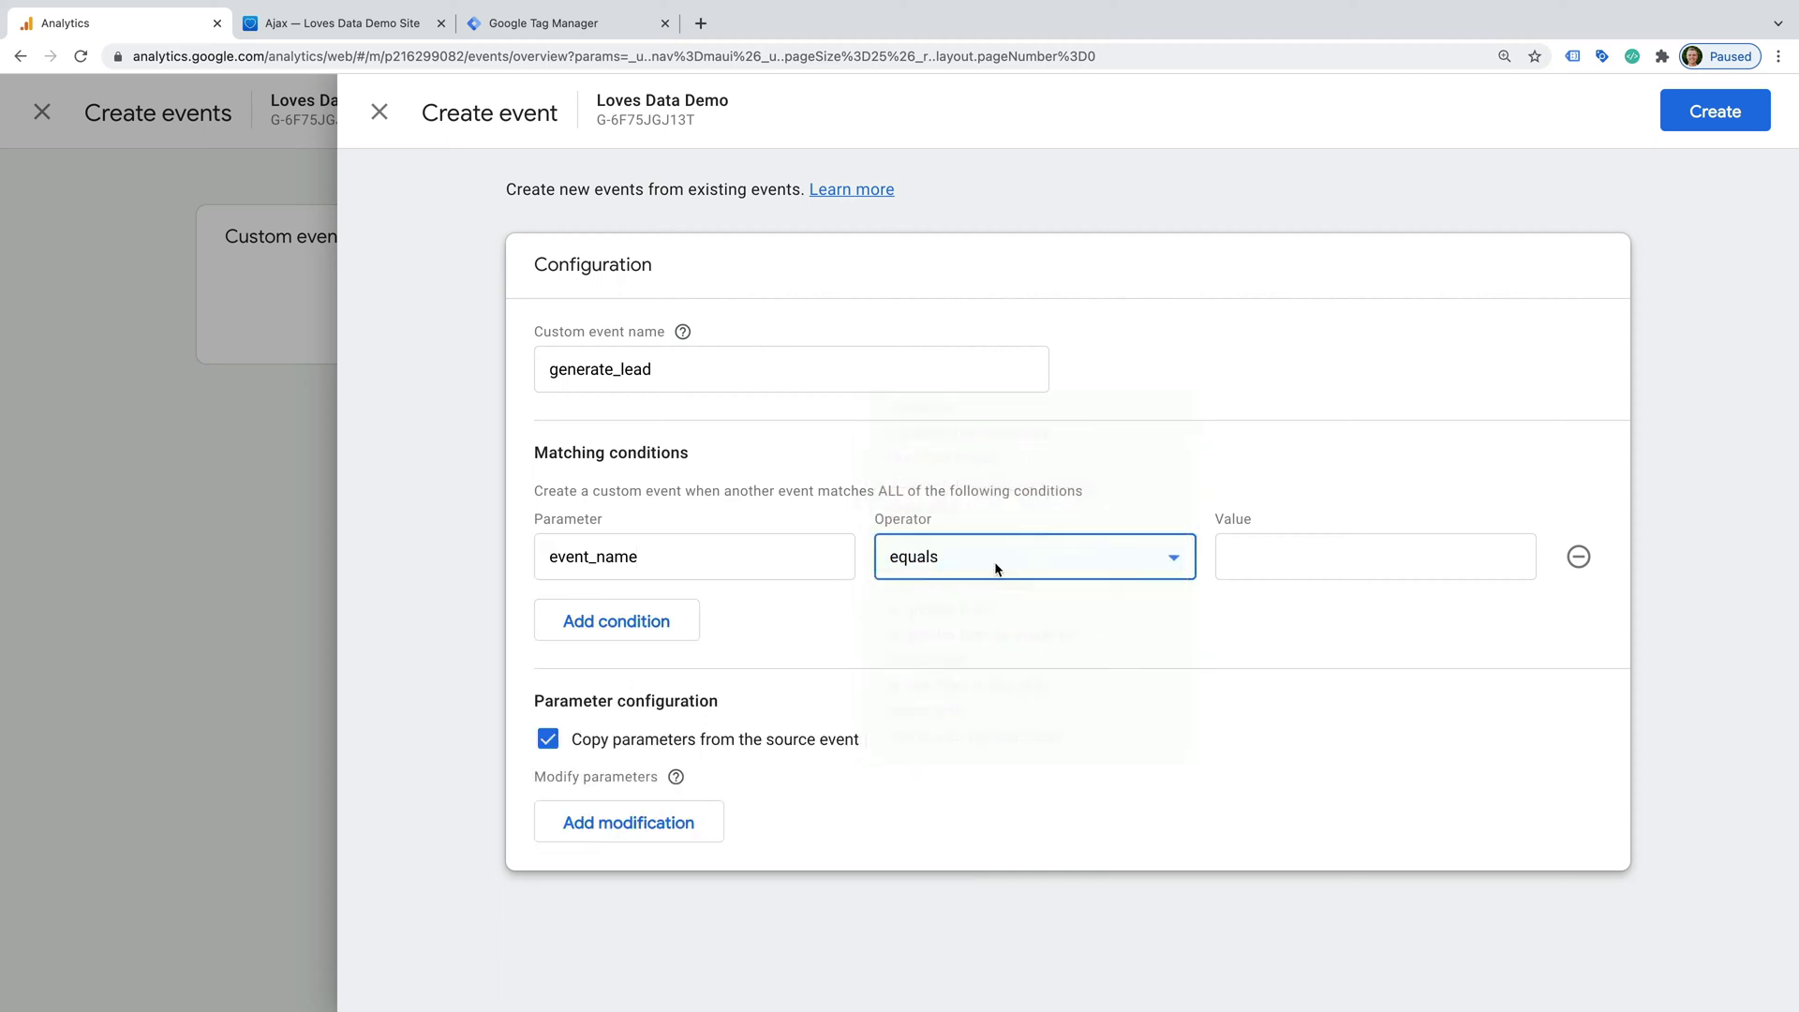
click(1227, 562)
text(page_)
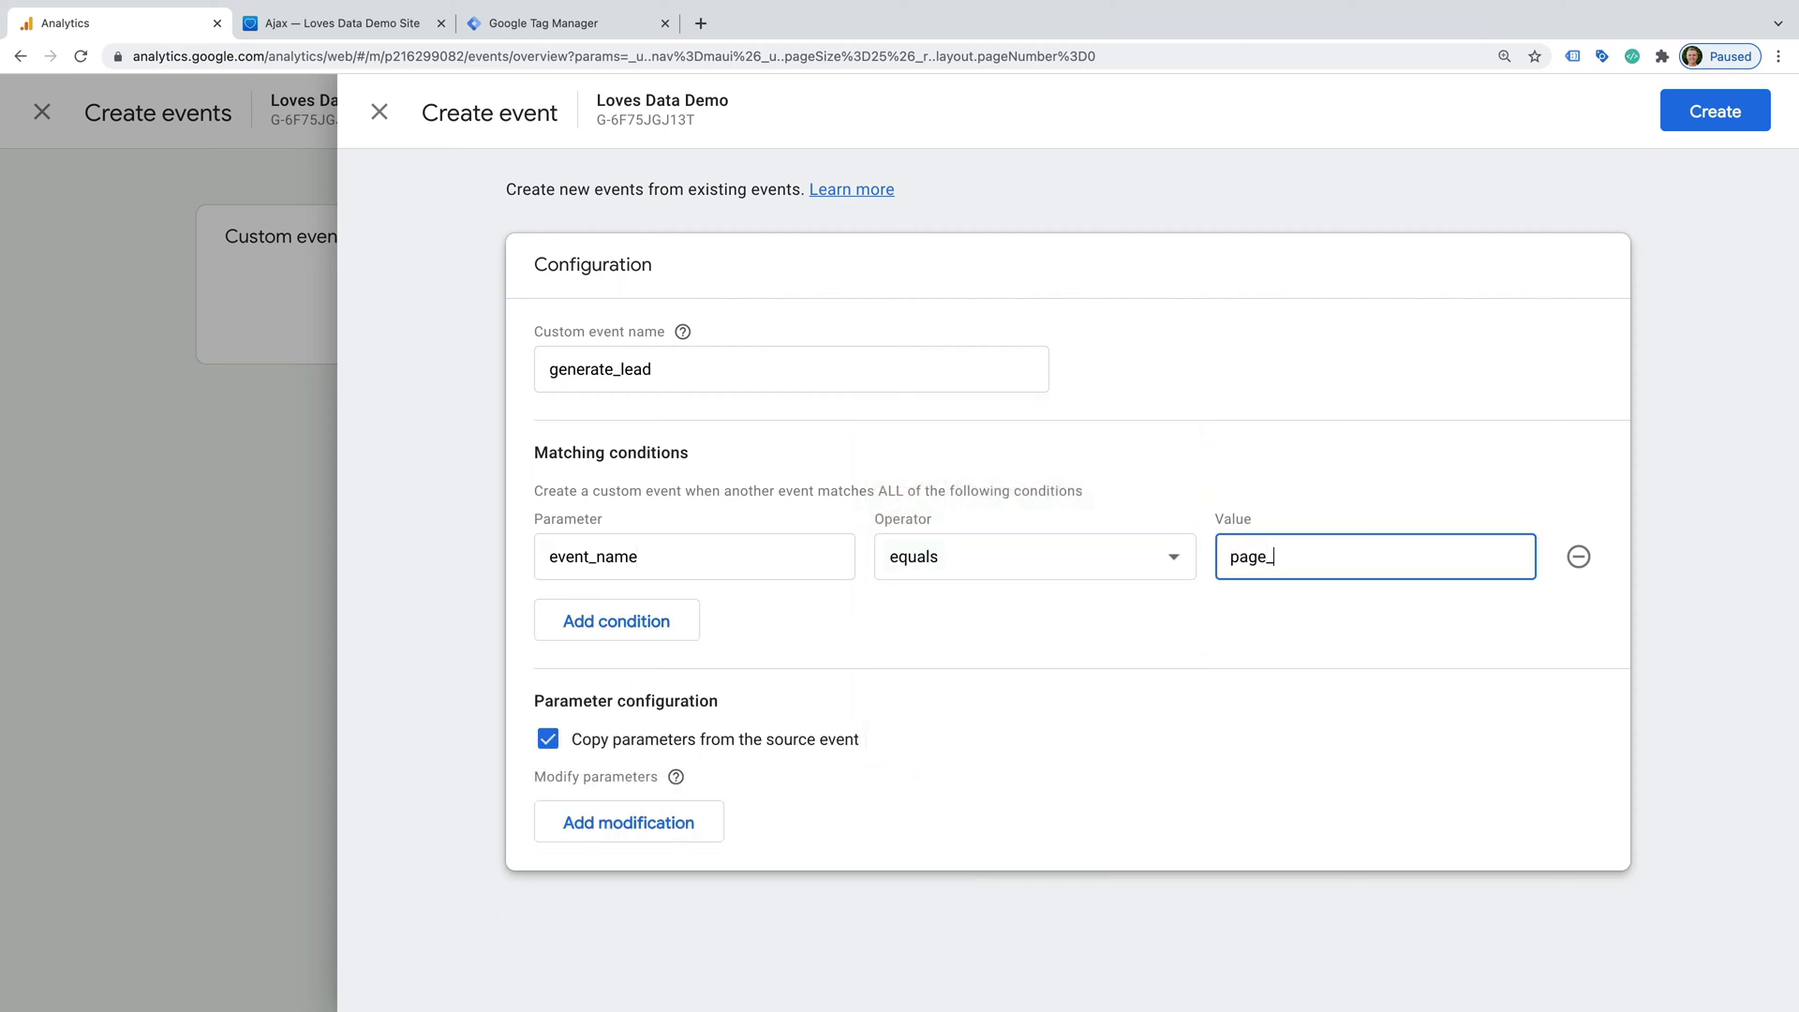
text(view)
- Add a second condition: page_location contains thank-you
click(687, 614)
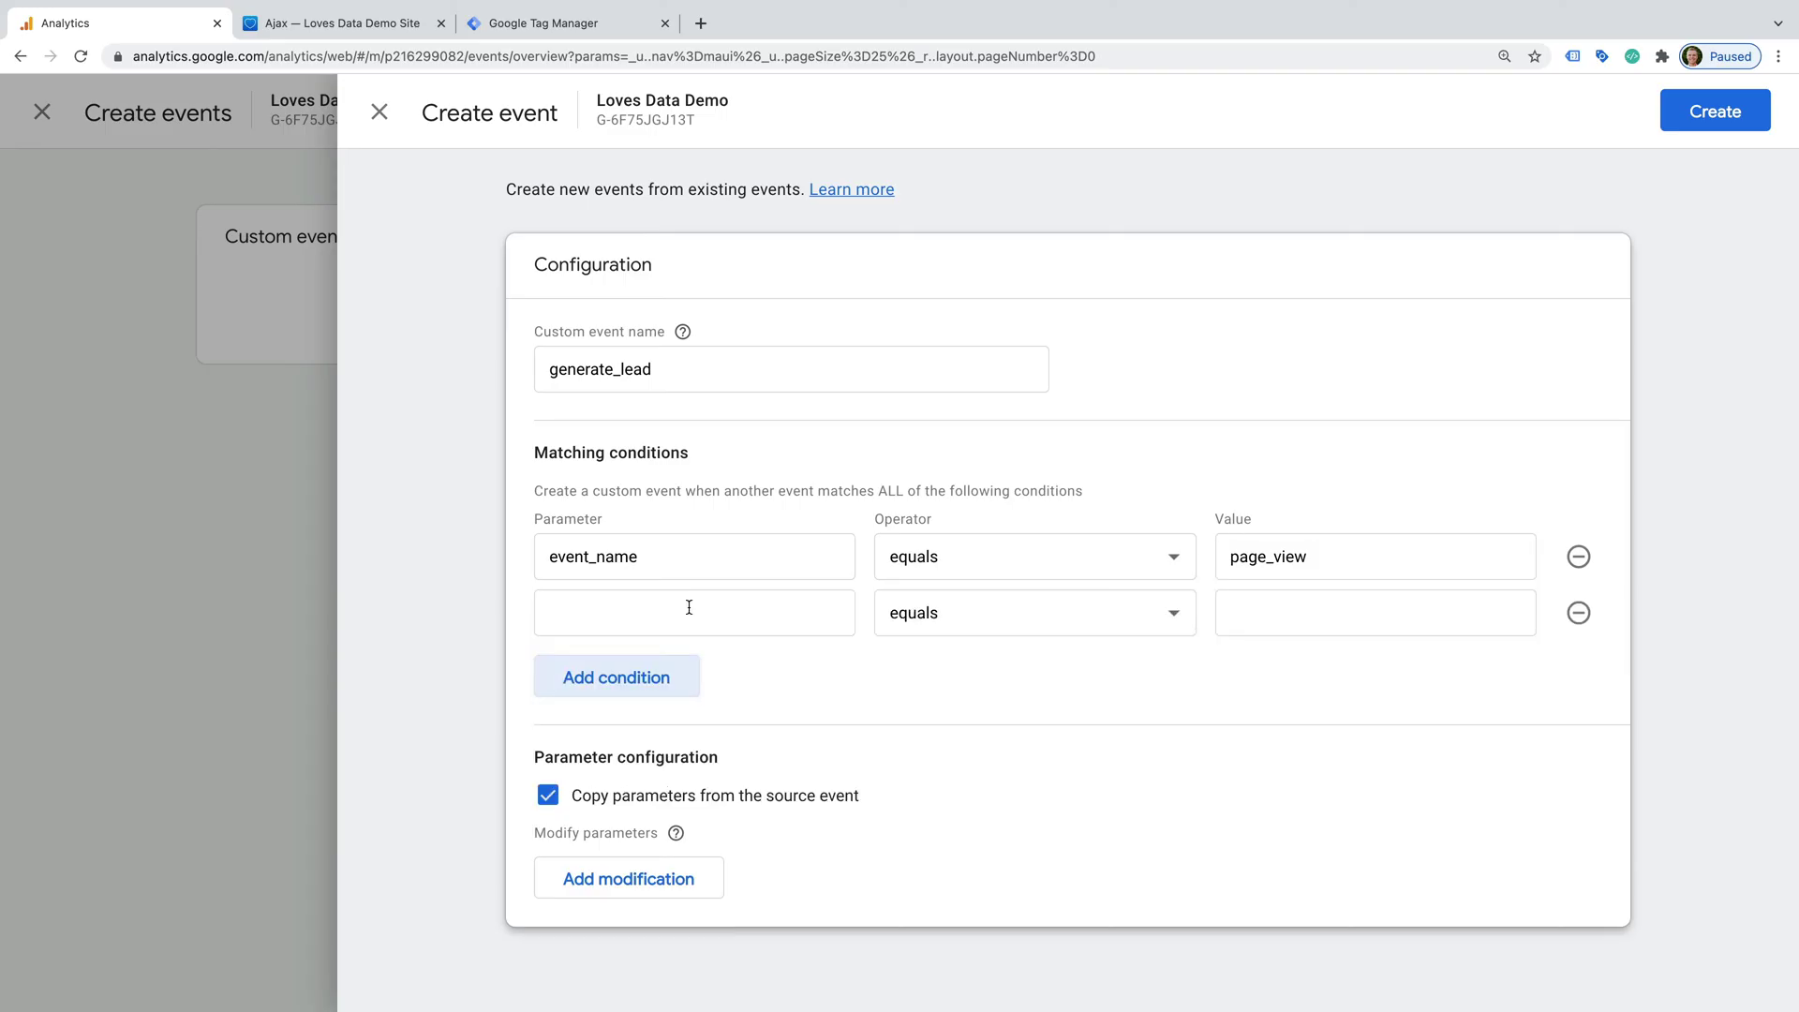
click(689, 608)
text(page)
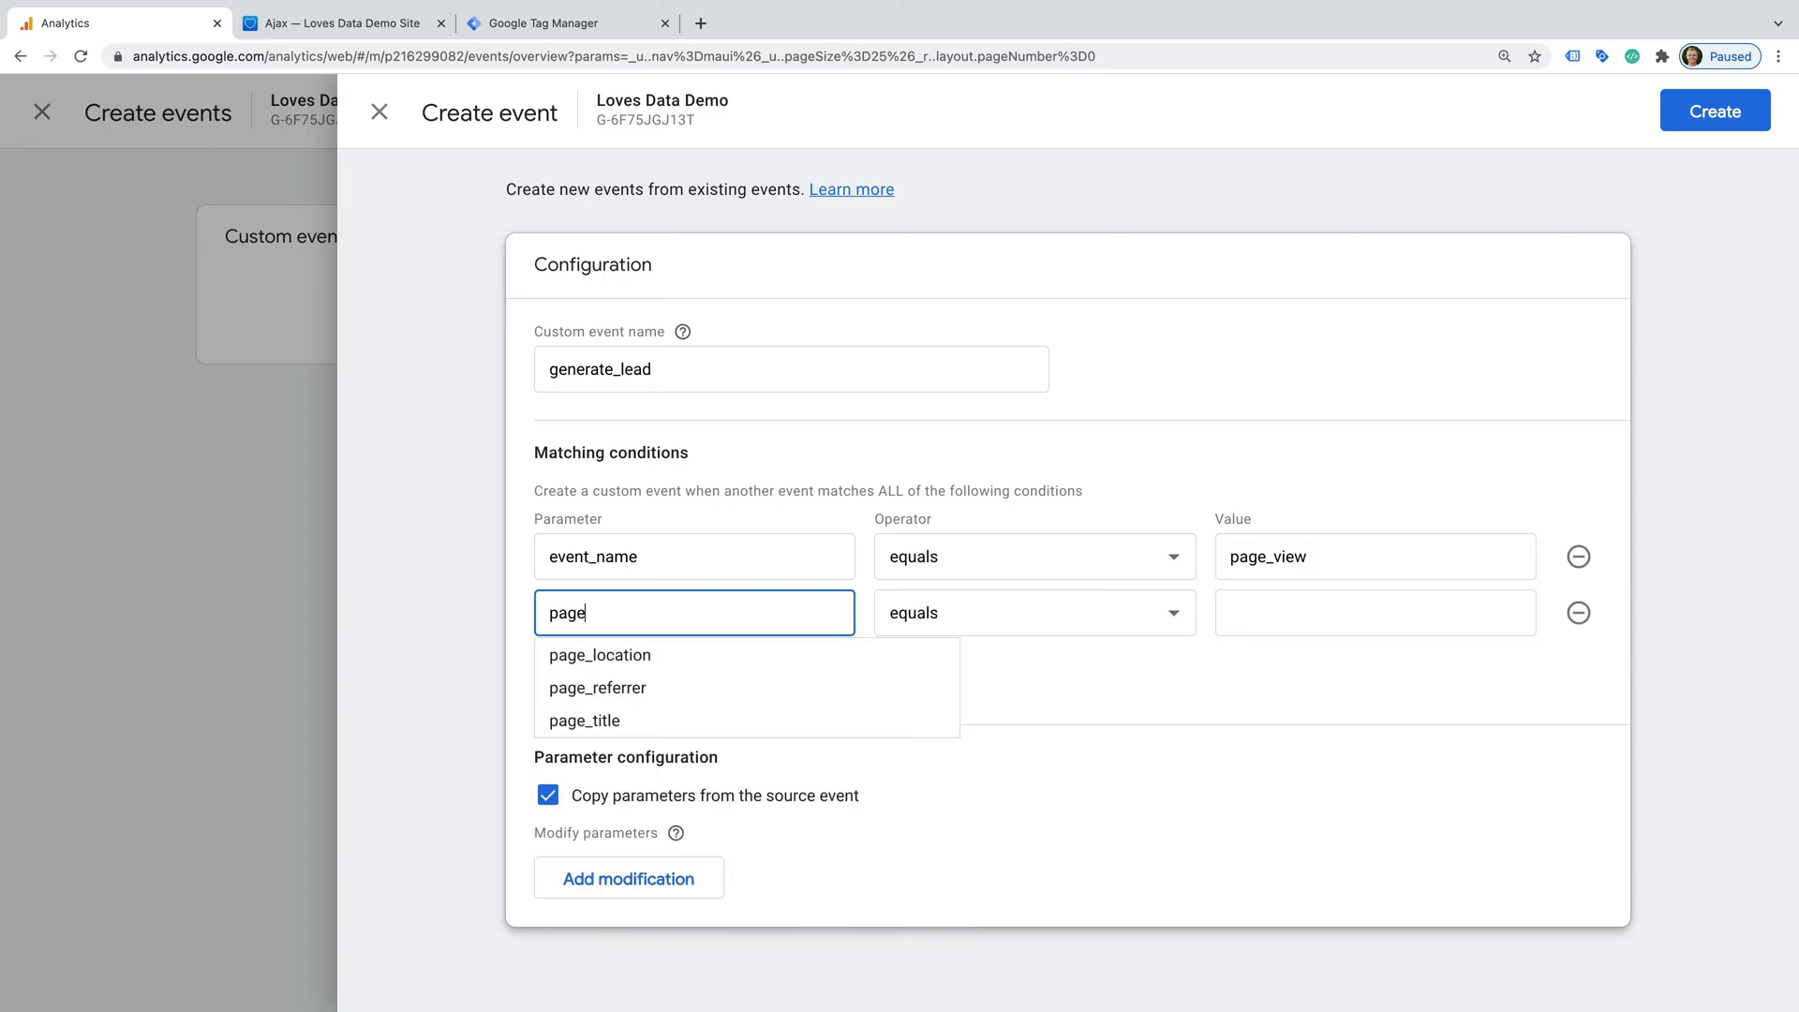
text(_location)
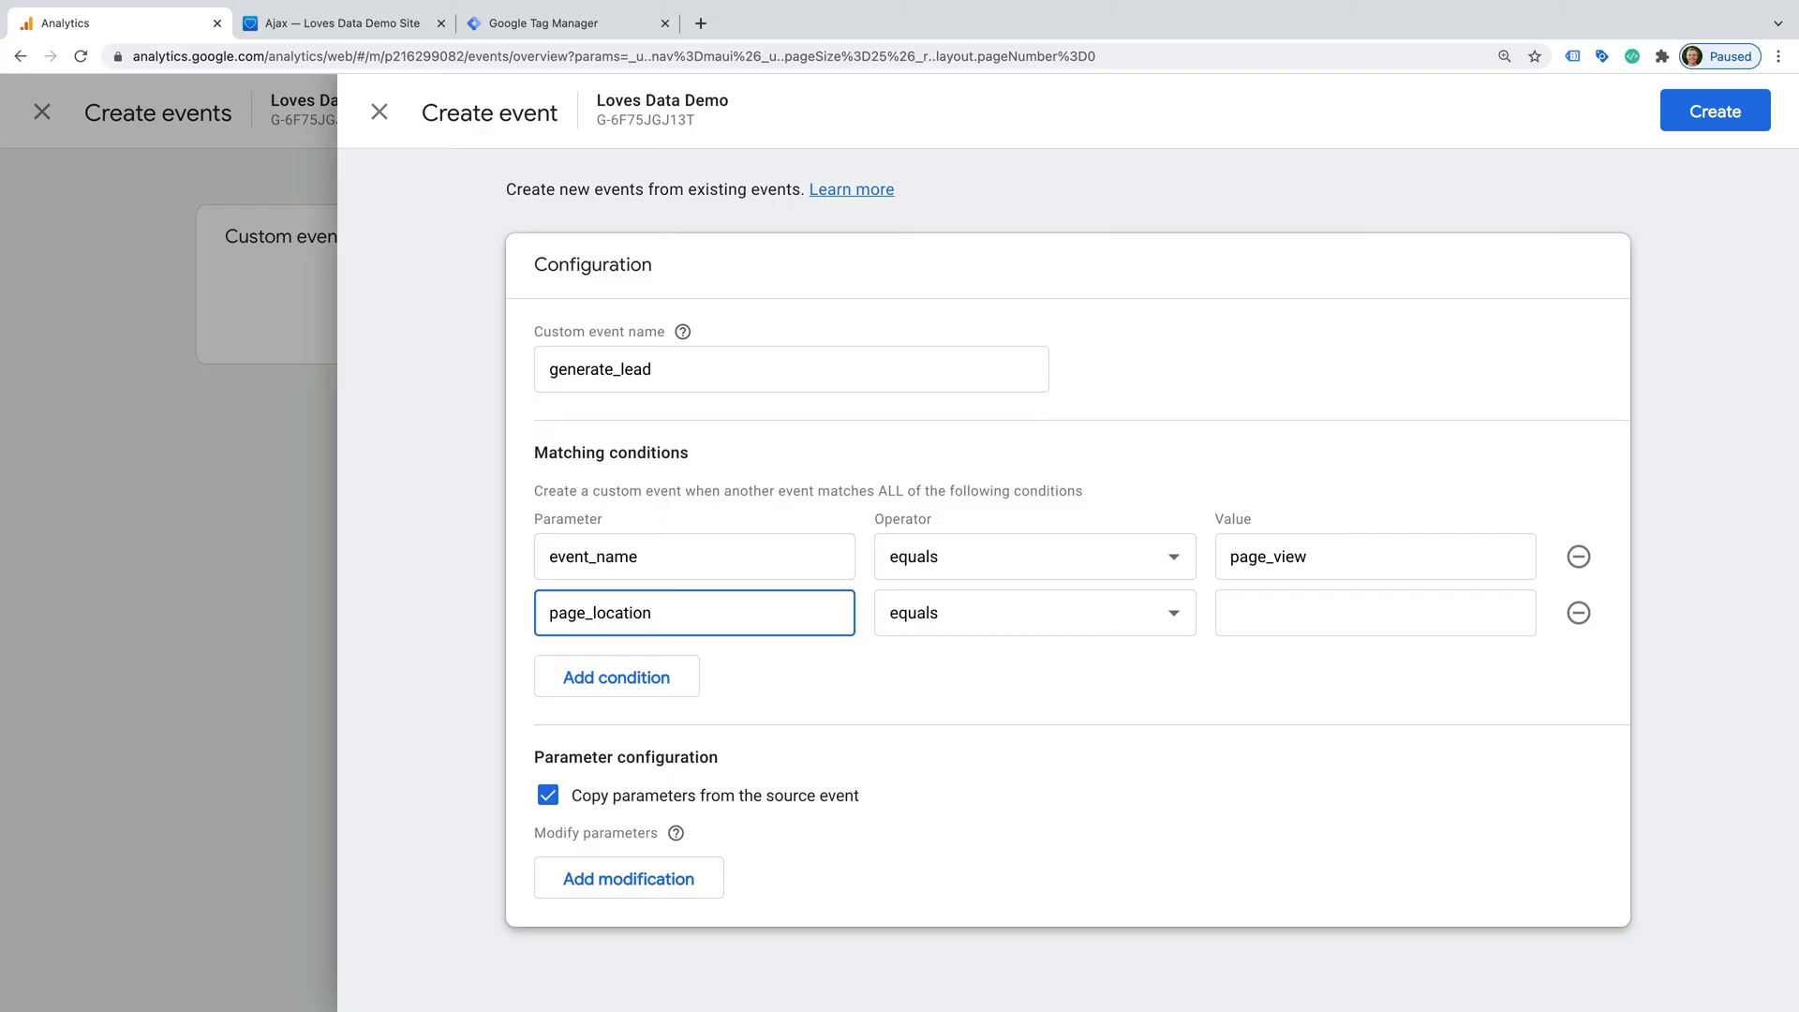
click(961, 614)
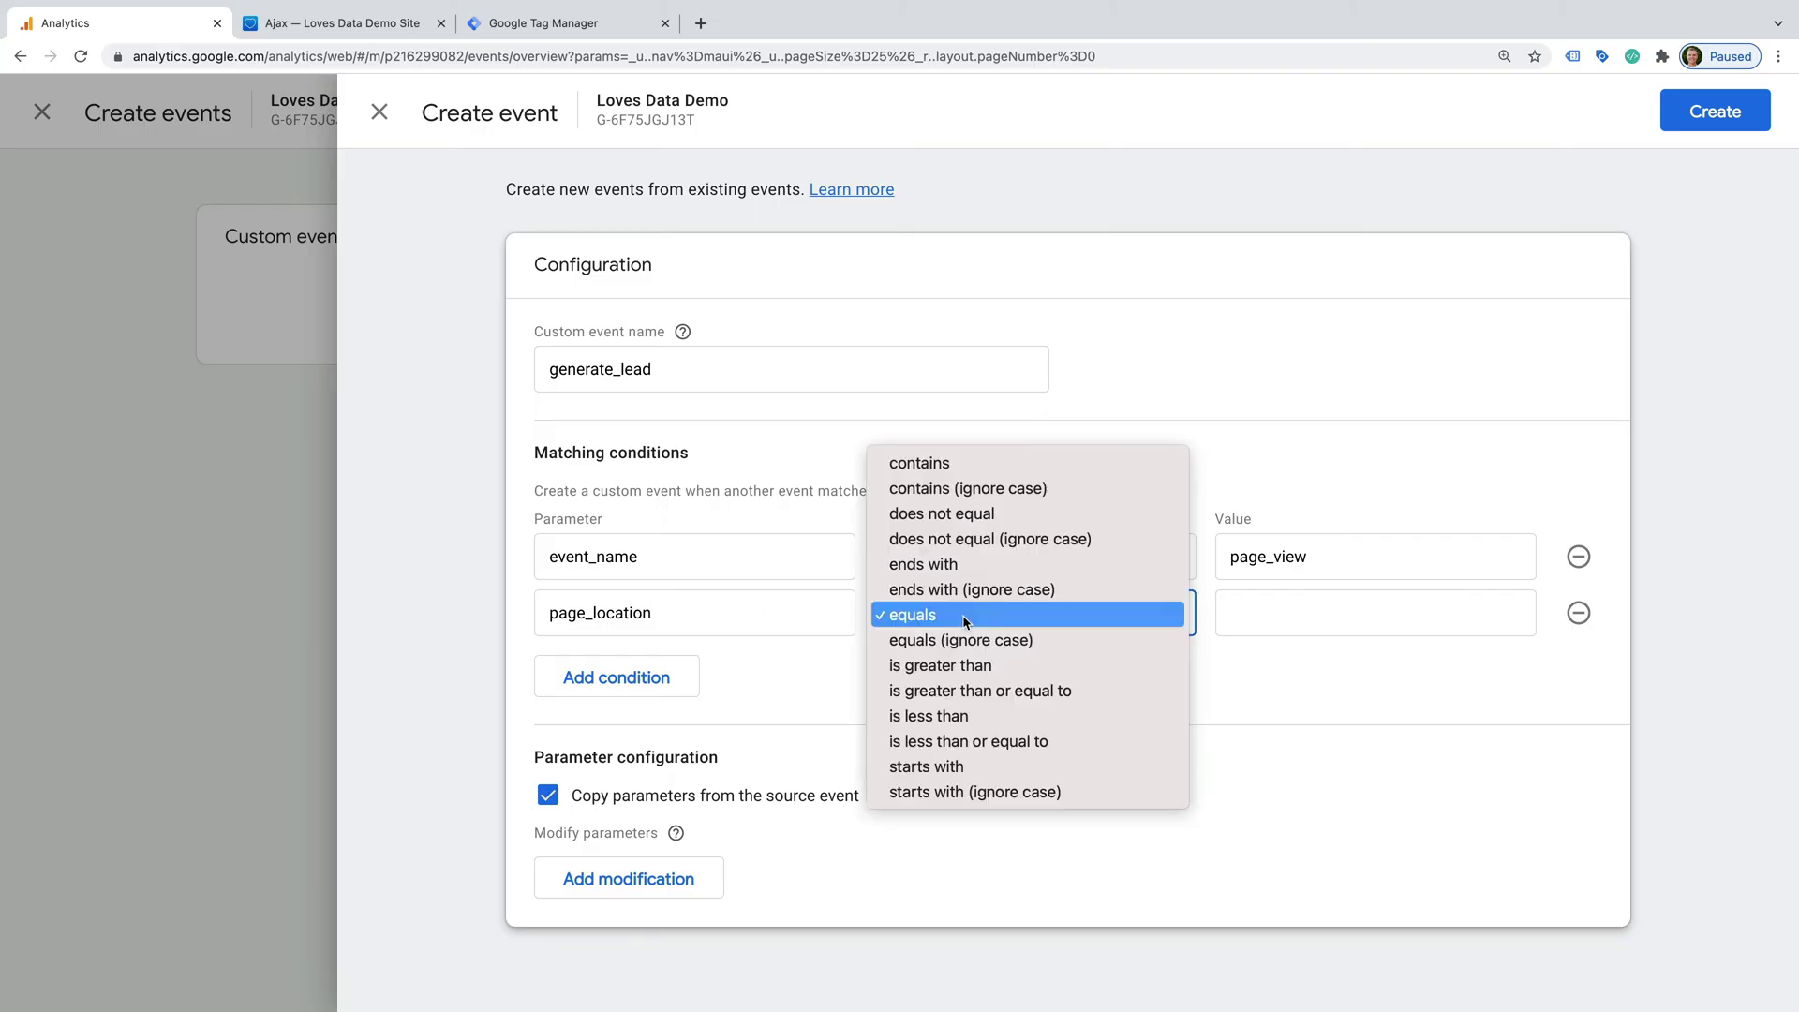
click(1027, 463)
click(1283, 605)
text(thank-you)
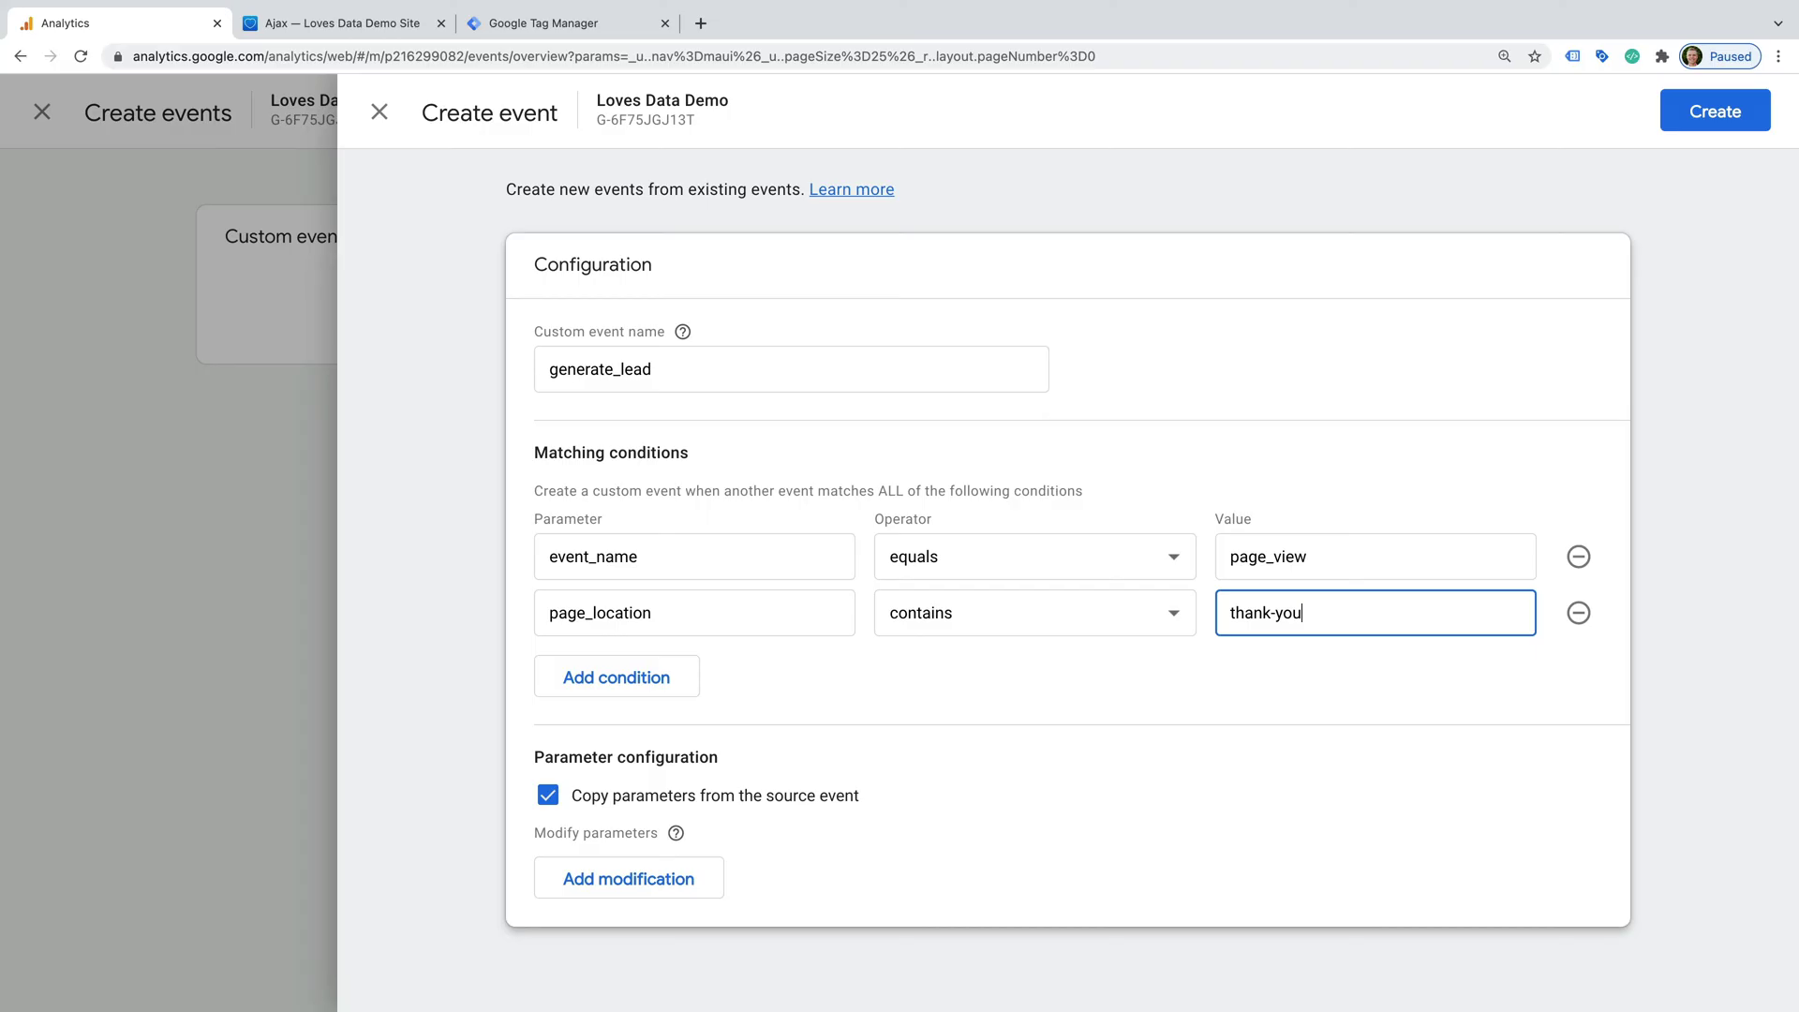
click(923, 803)
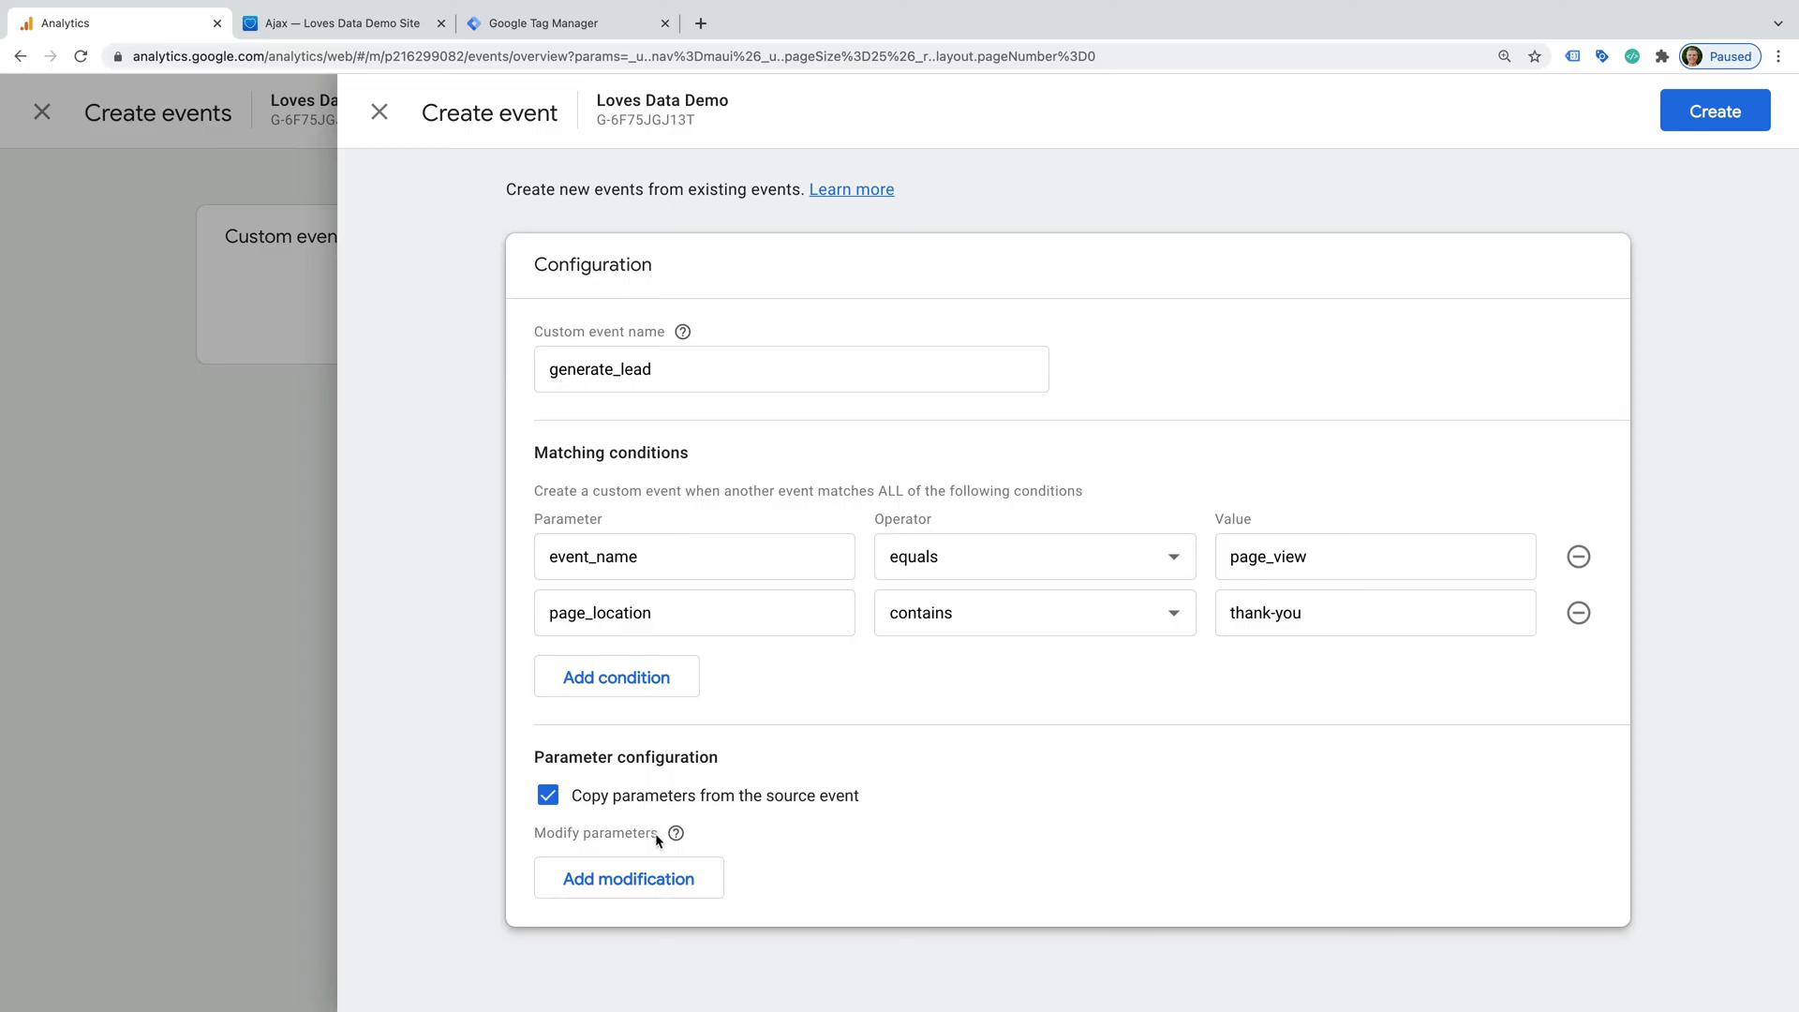
- Add a parameter modification setting value to 50
click(690, 879)
scroll(798, 837, down, 1)
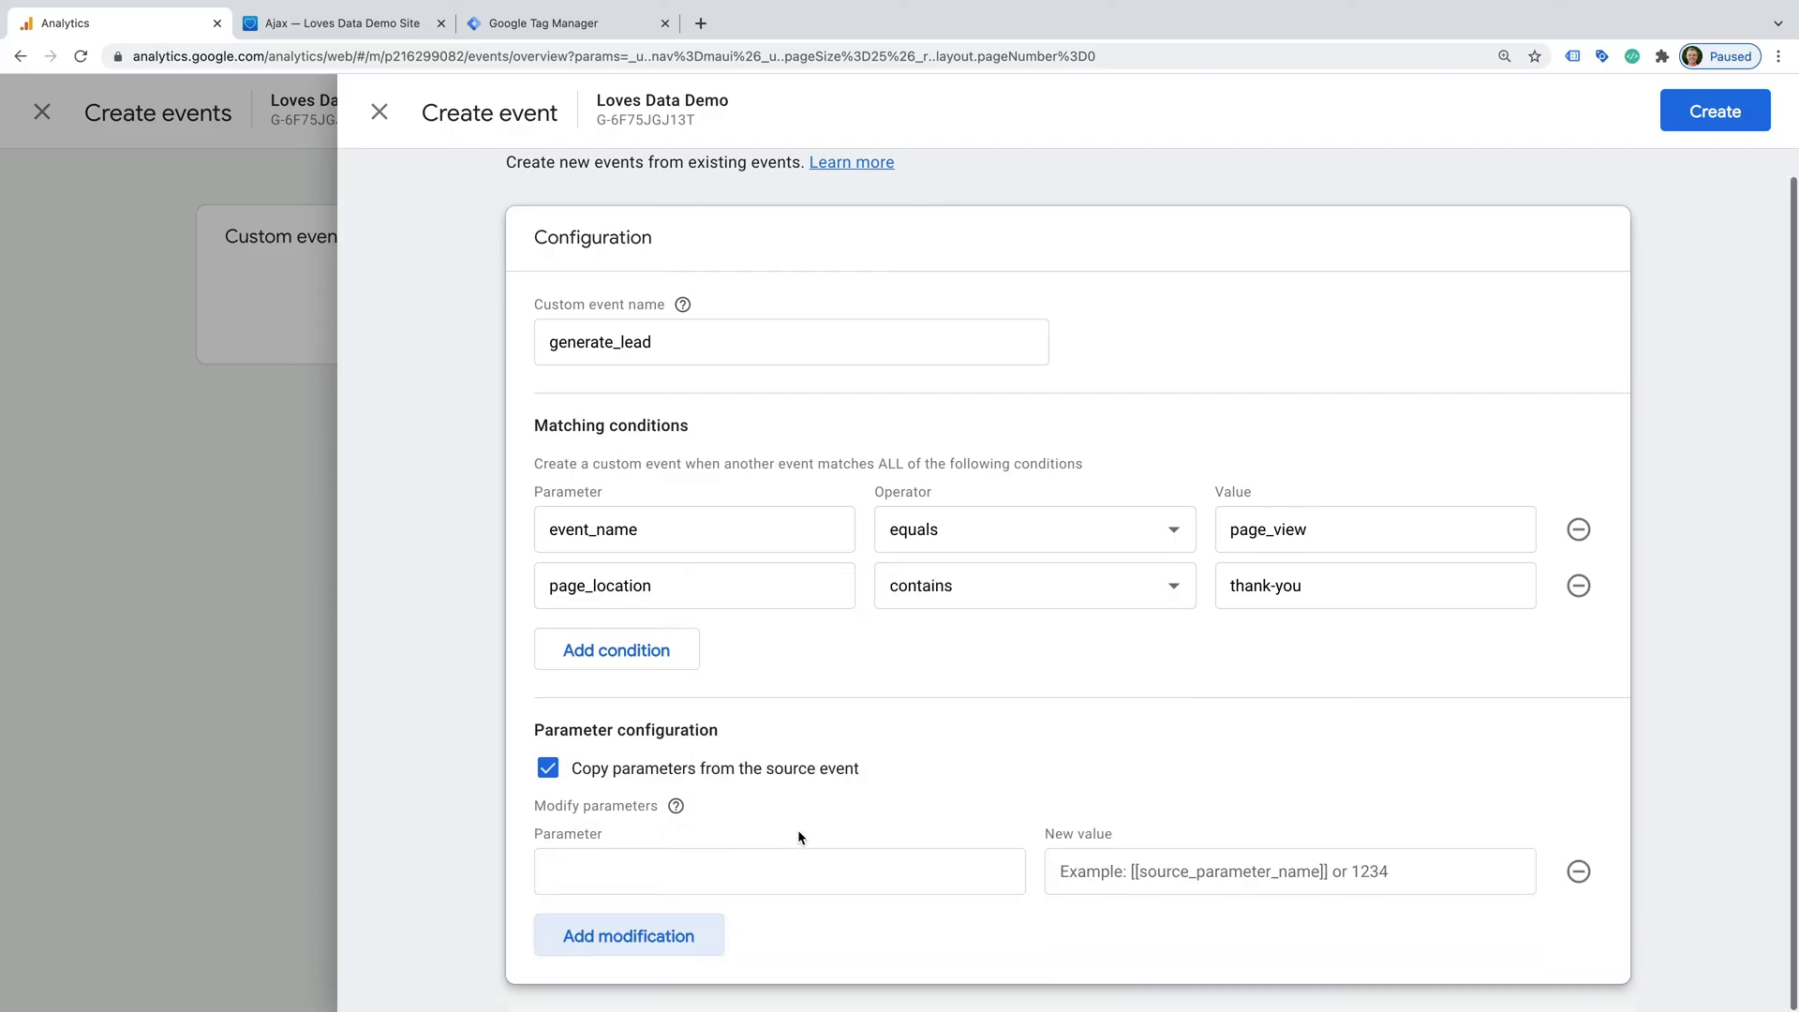
click(748, 858)
text(value)
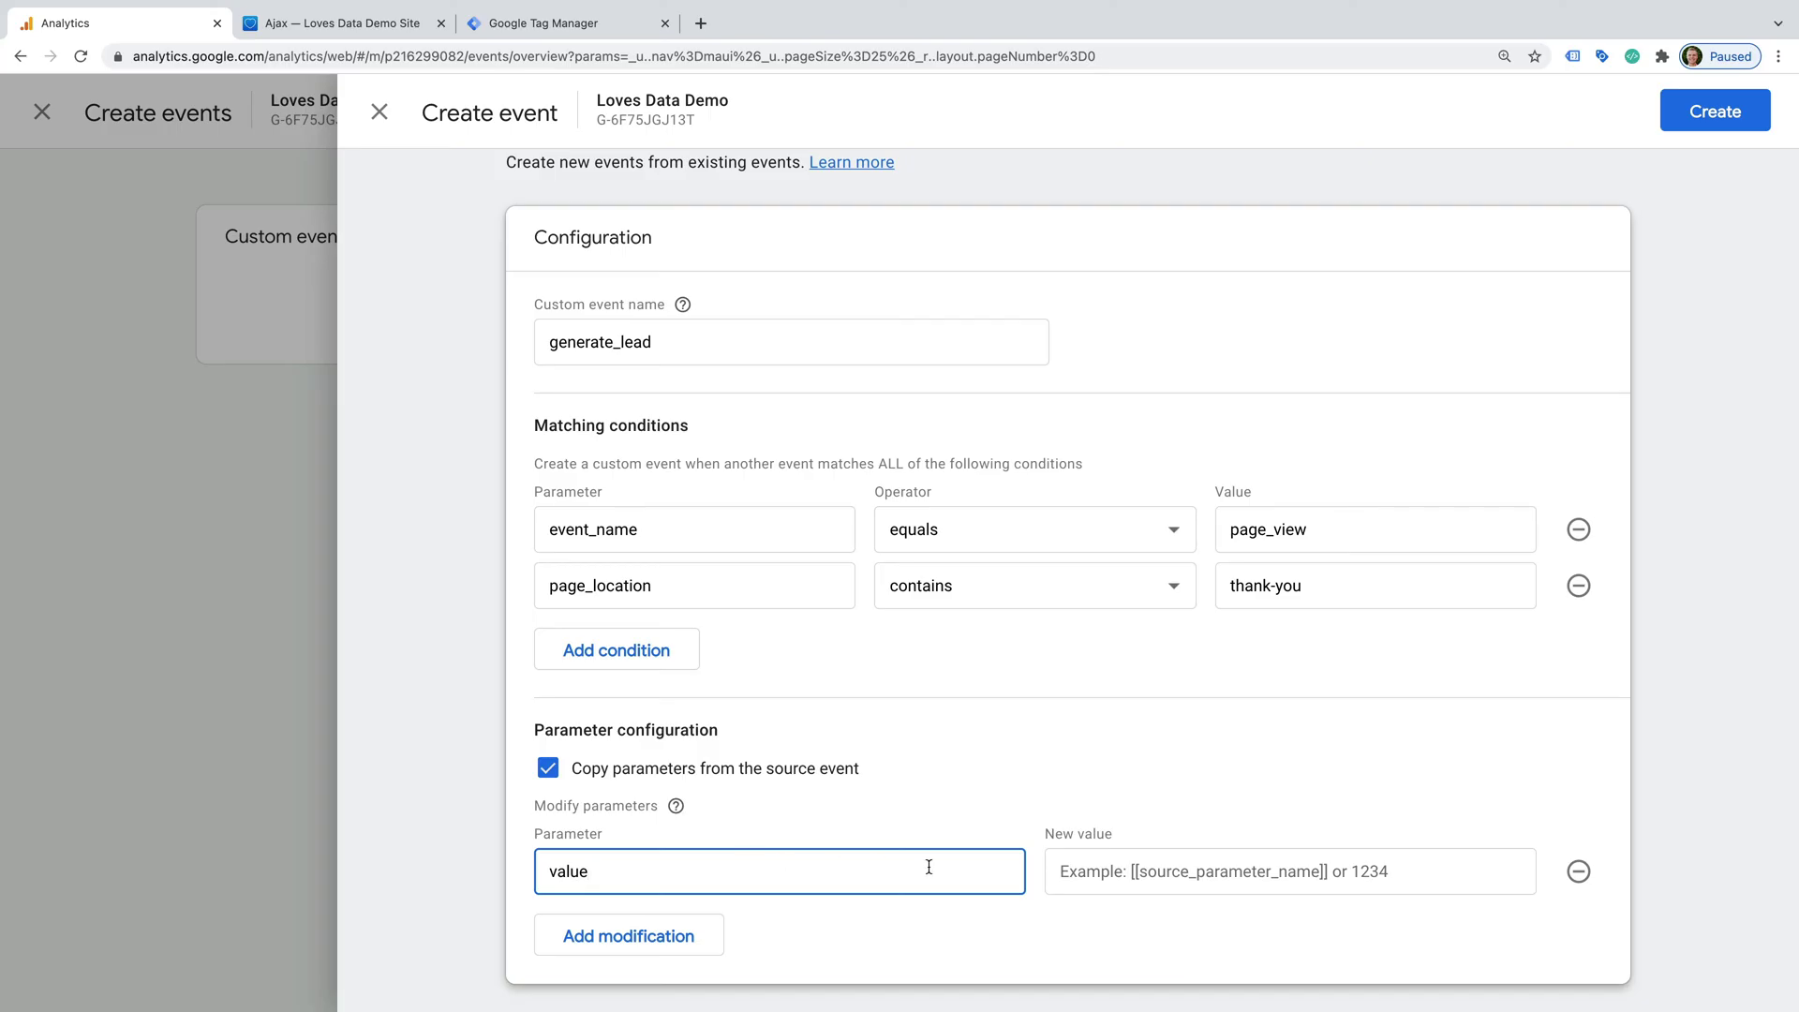
click(1113, 871)
text(50)
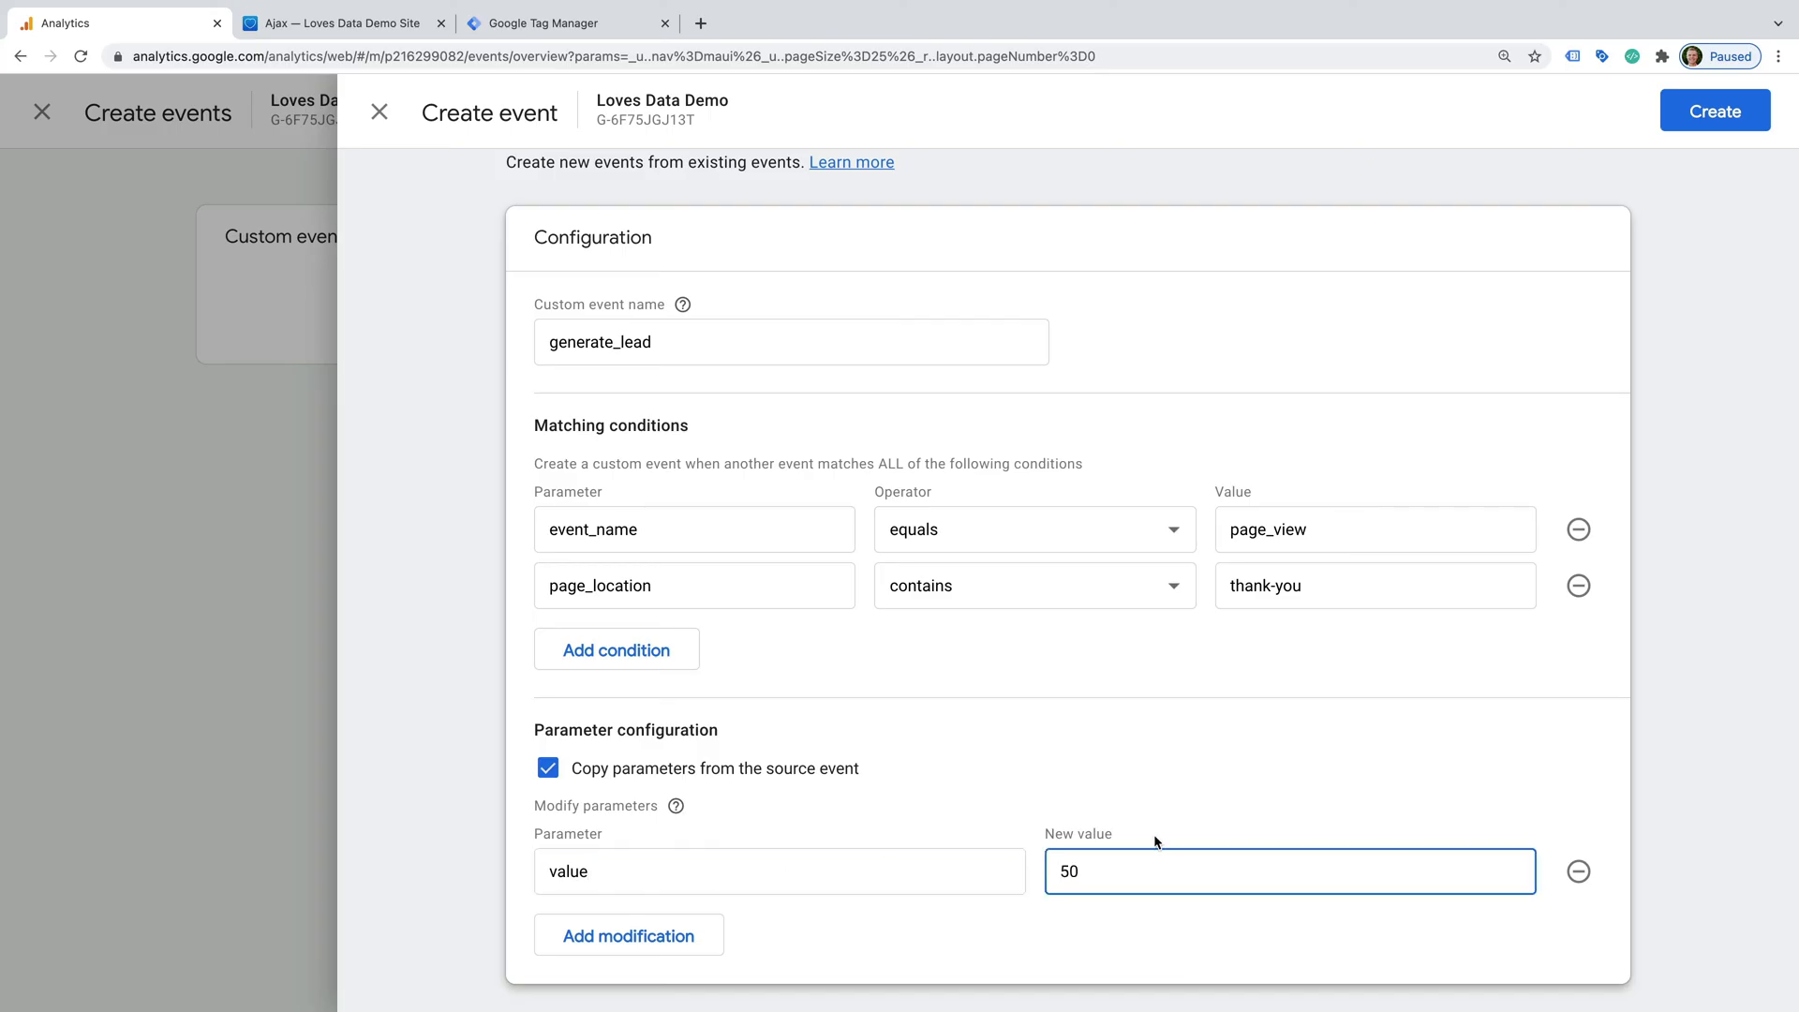
click(1156, 832)
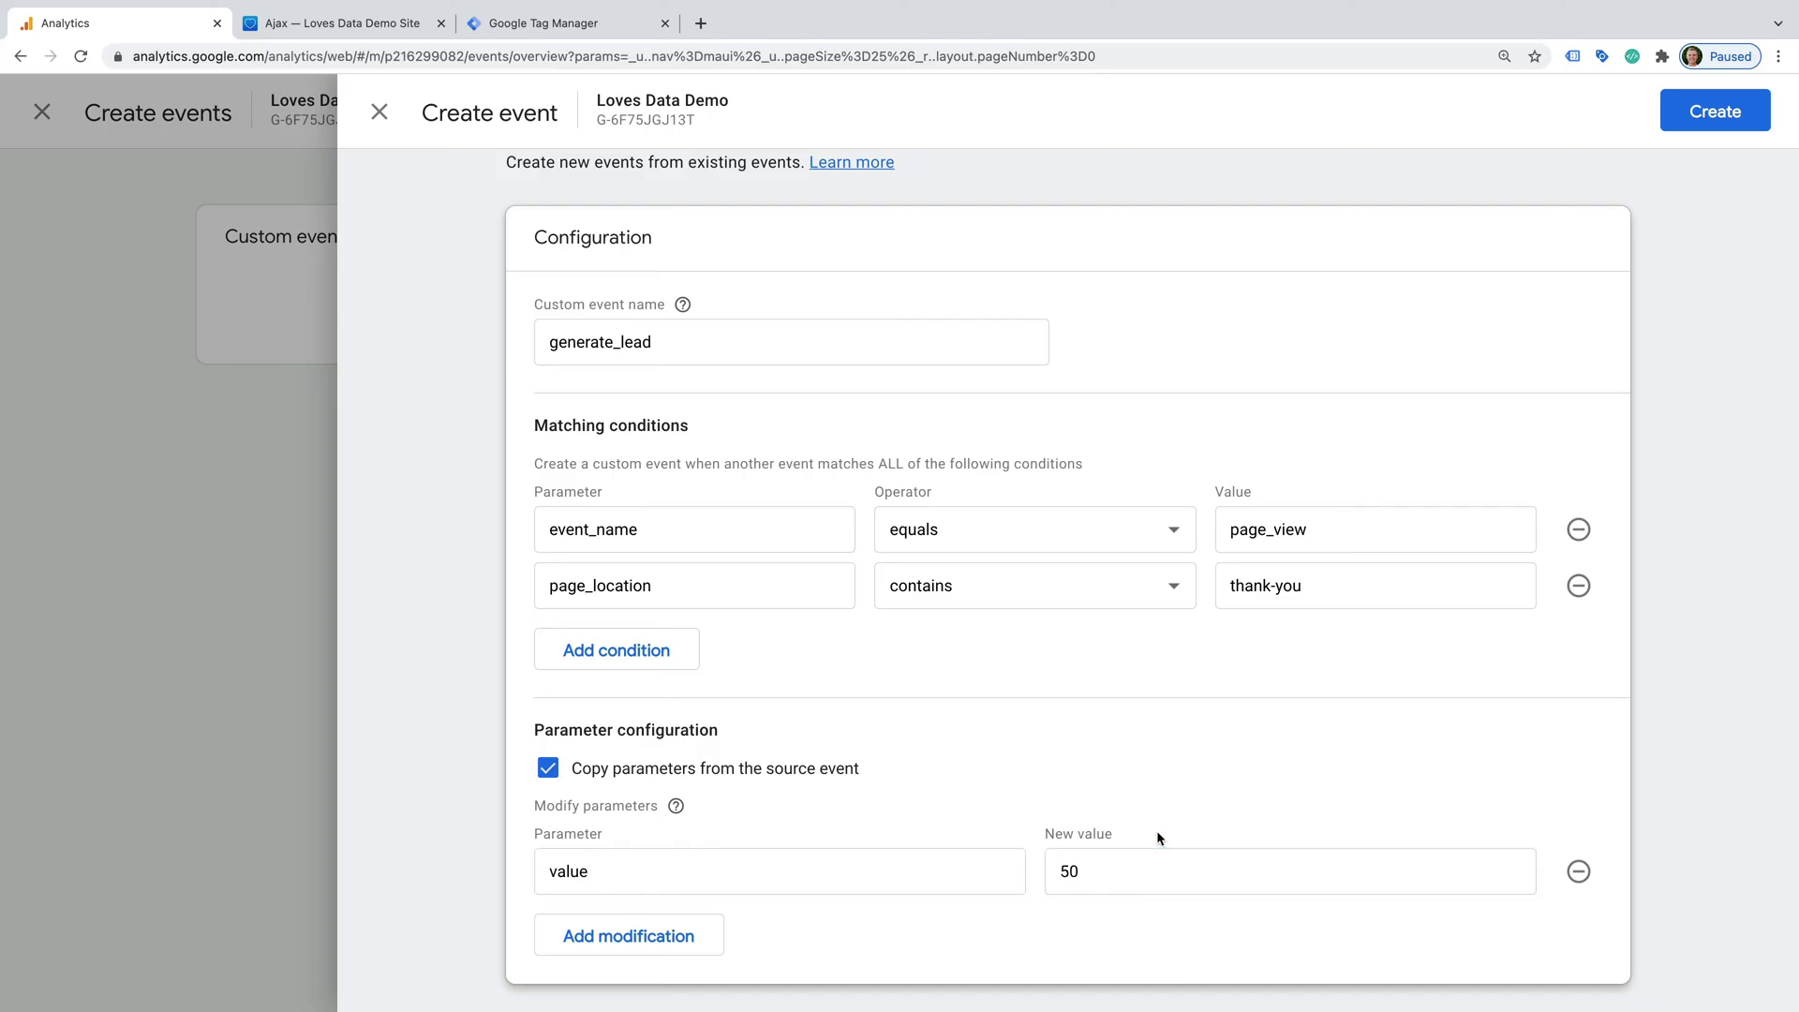
- Add a second modification setting currency to USD
click(638, 937)
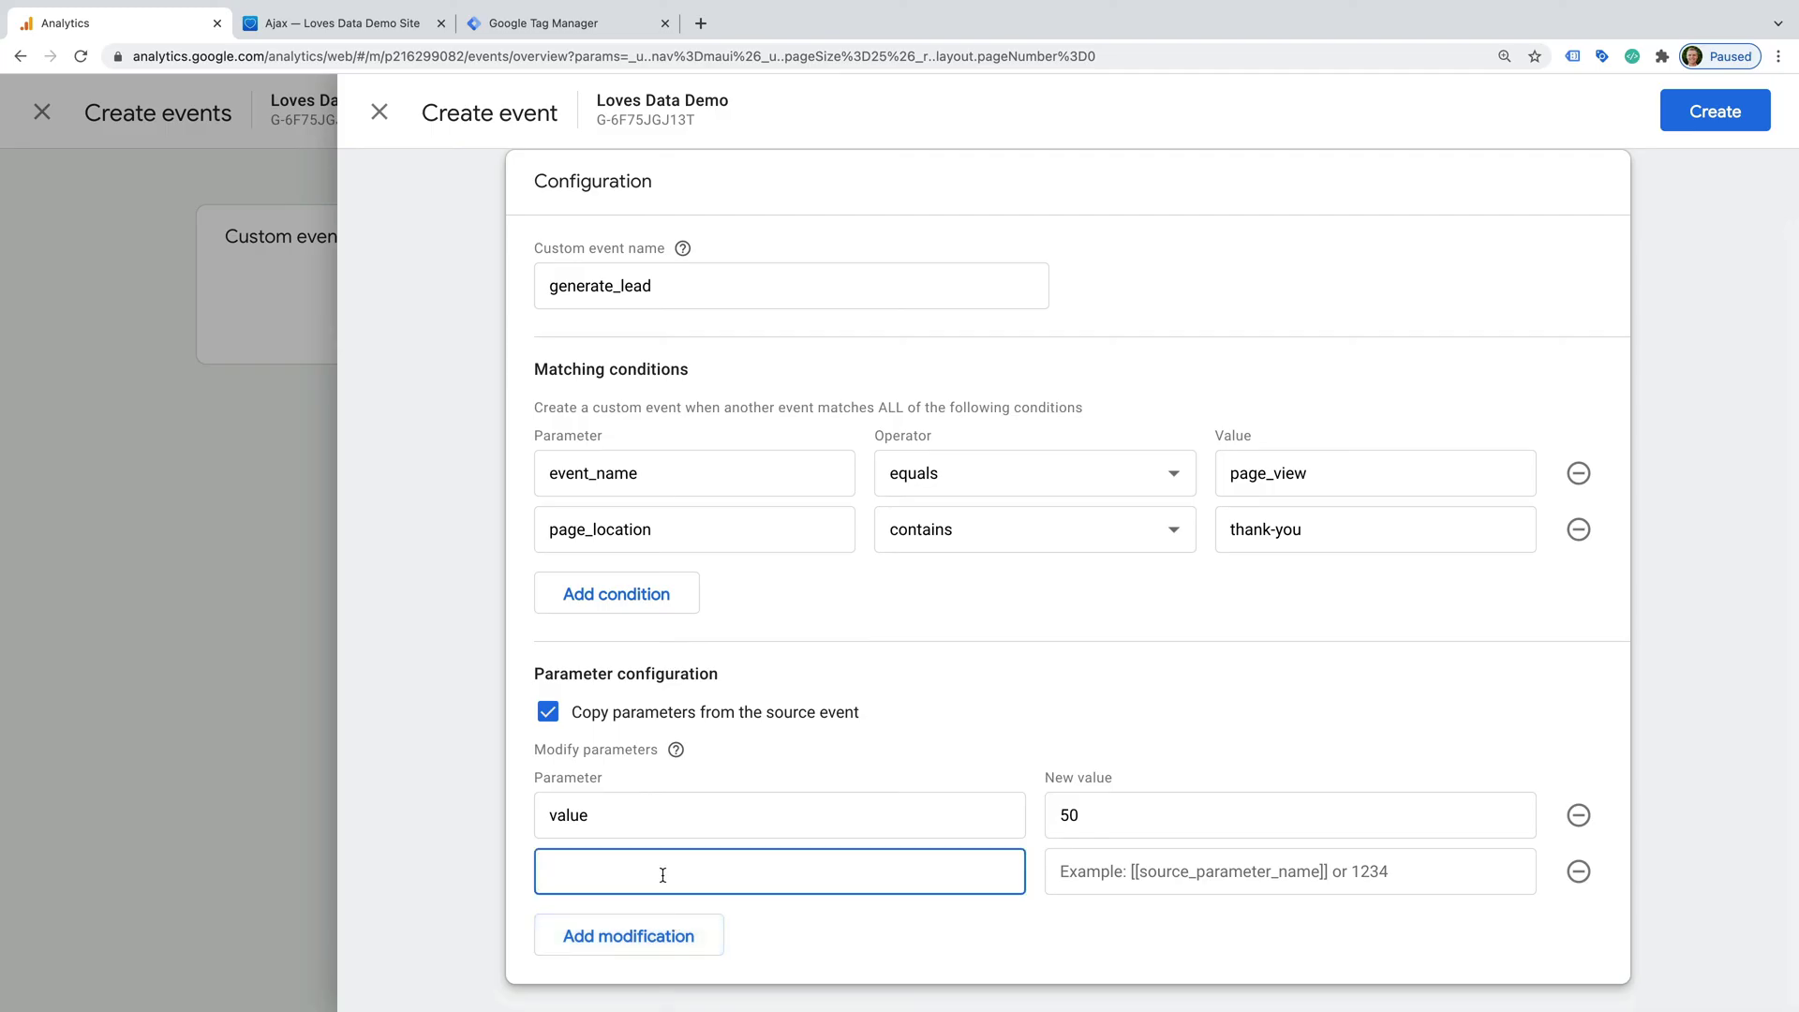
text(currency)
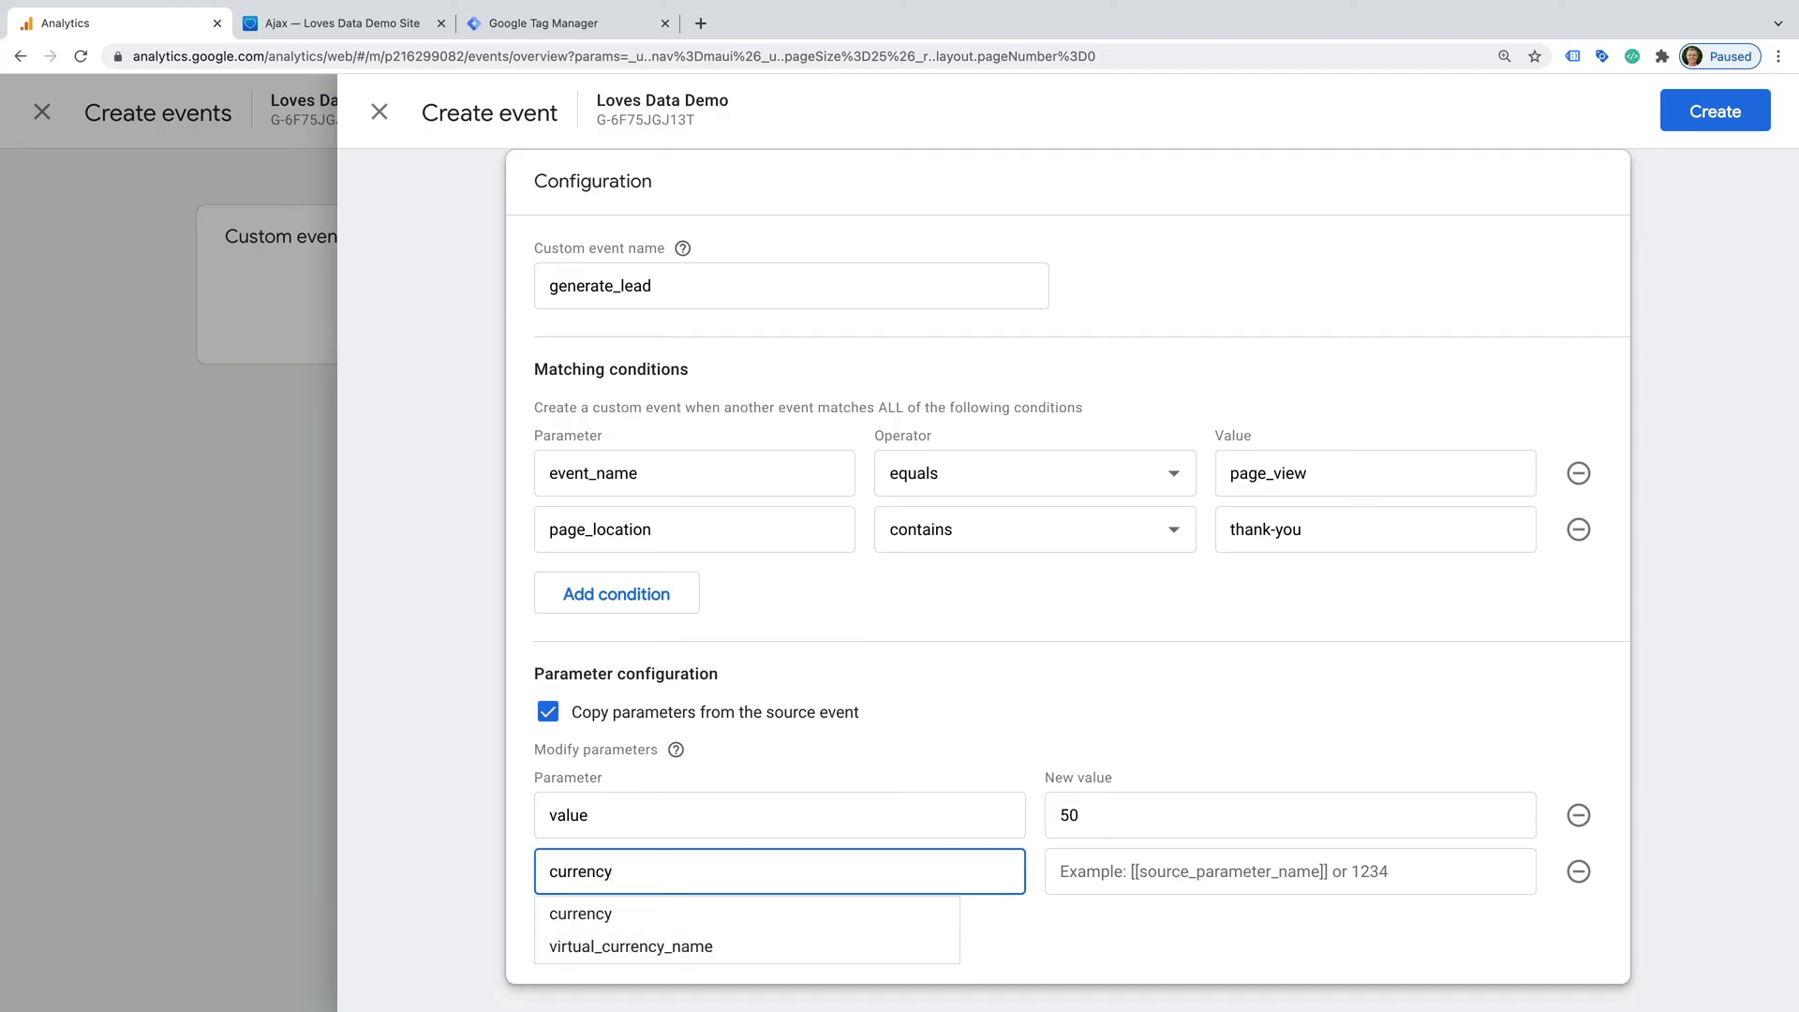
key(Tab)
text(U)
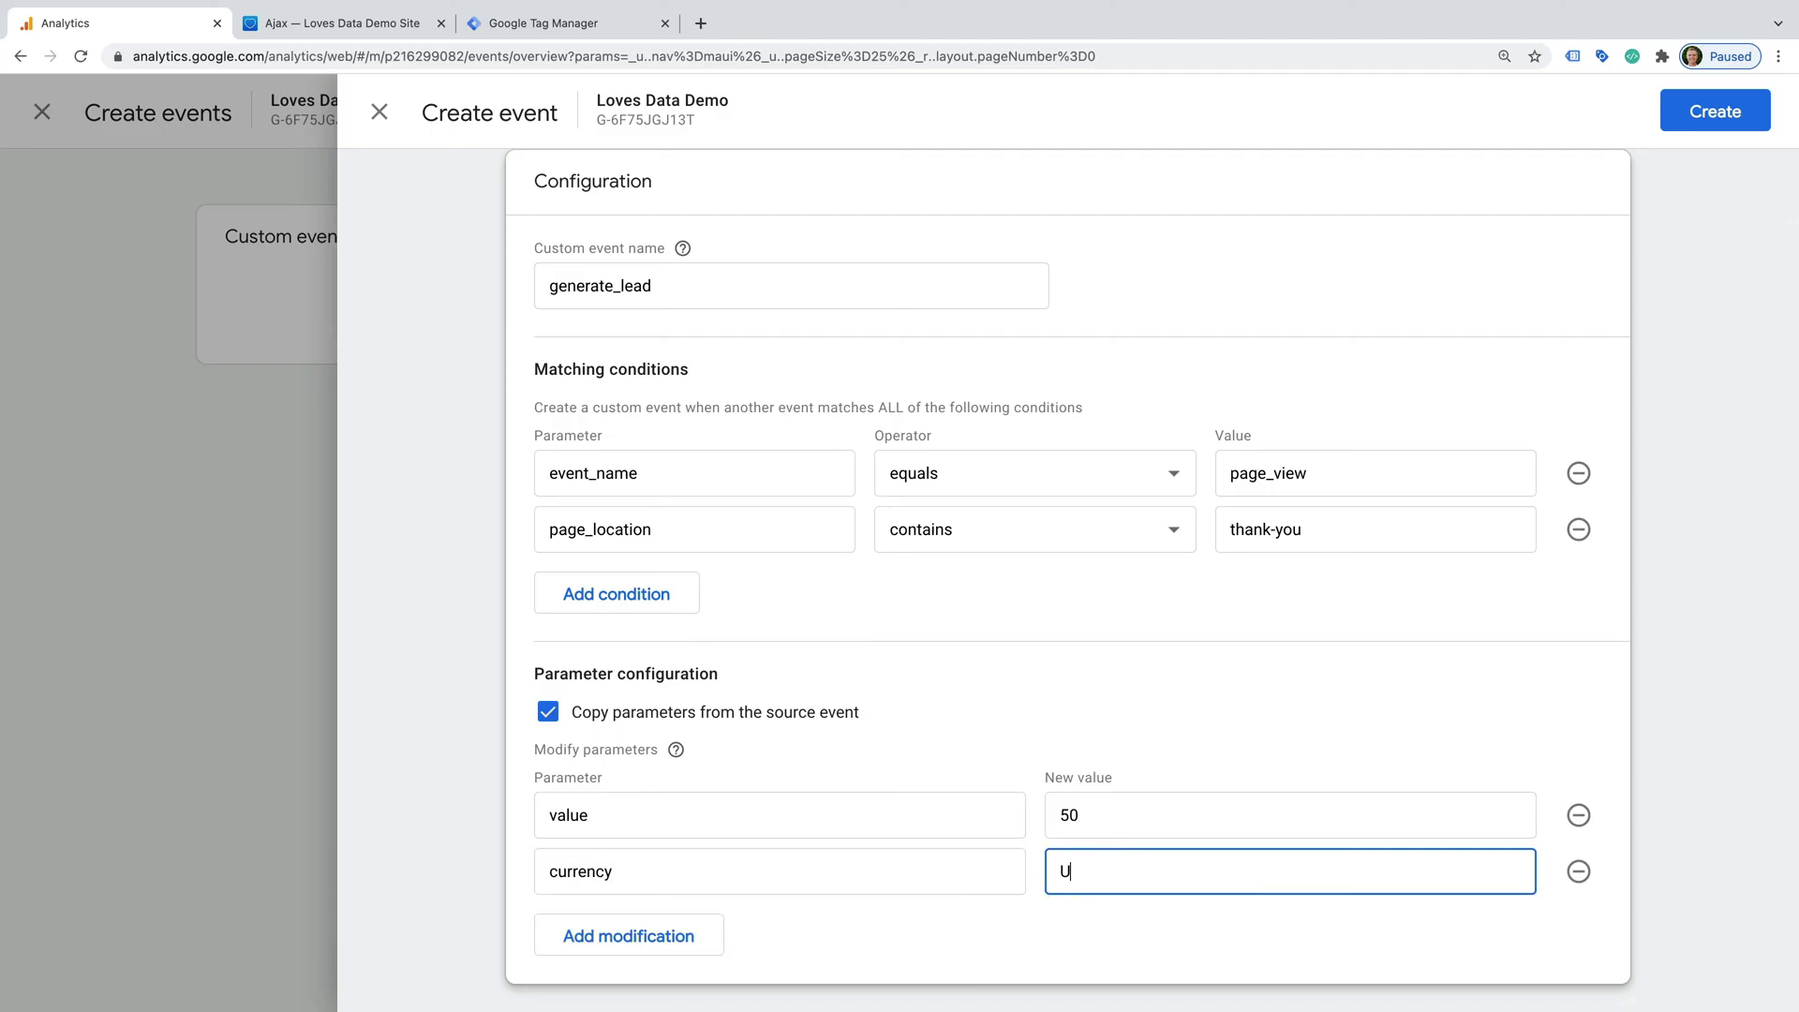
text(SD)
click(1114, 916)
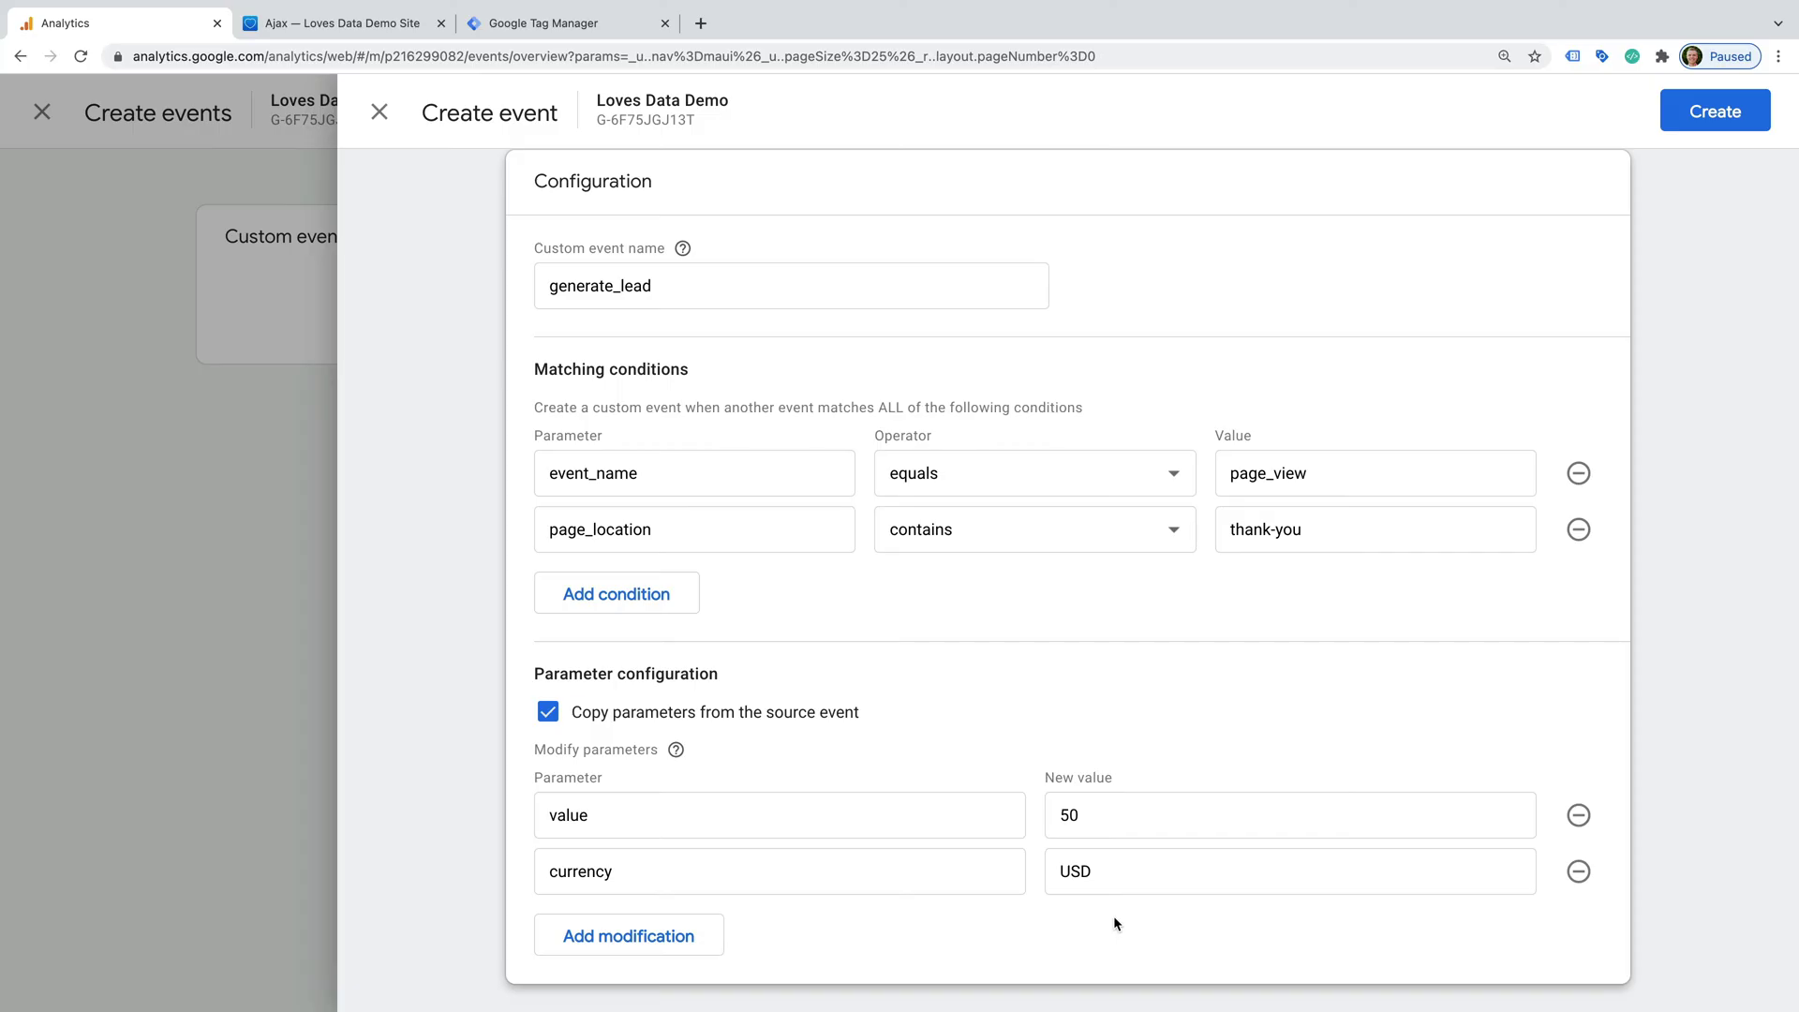
- Create the generate_lead custom event and close the Create events panel
click(1689, 120)
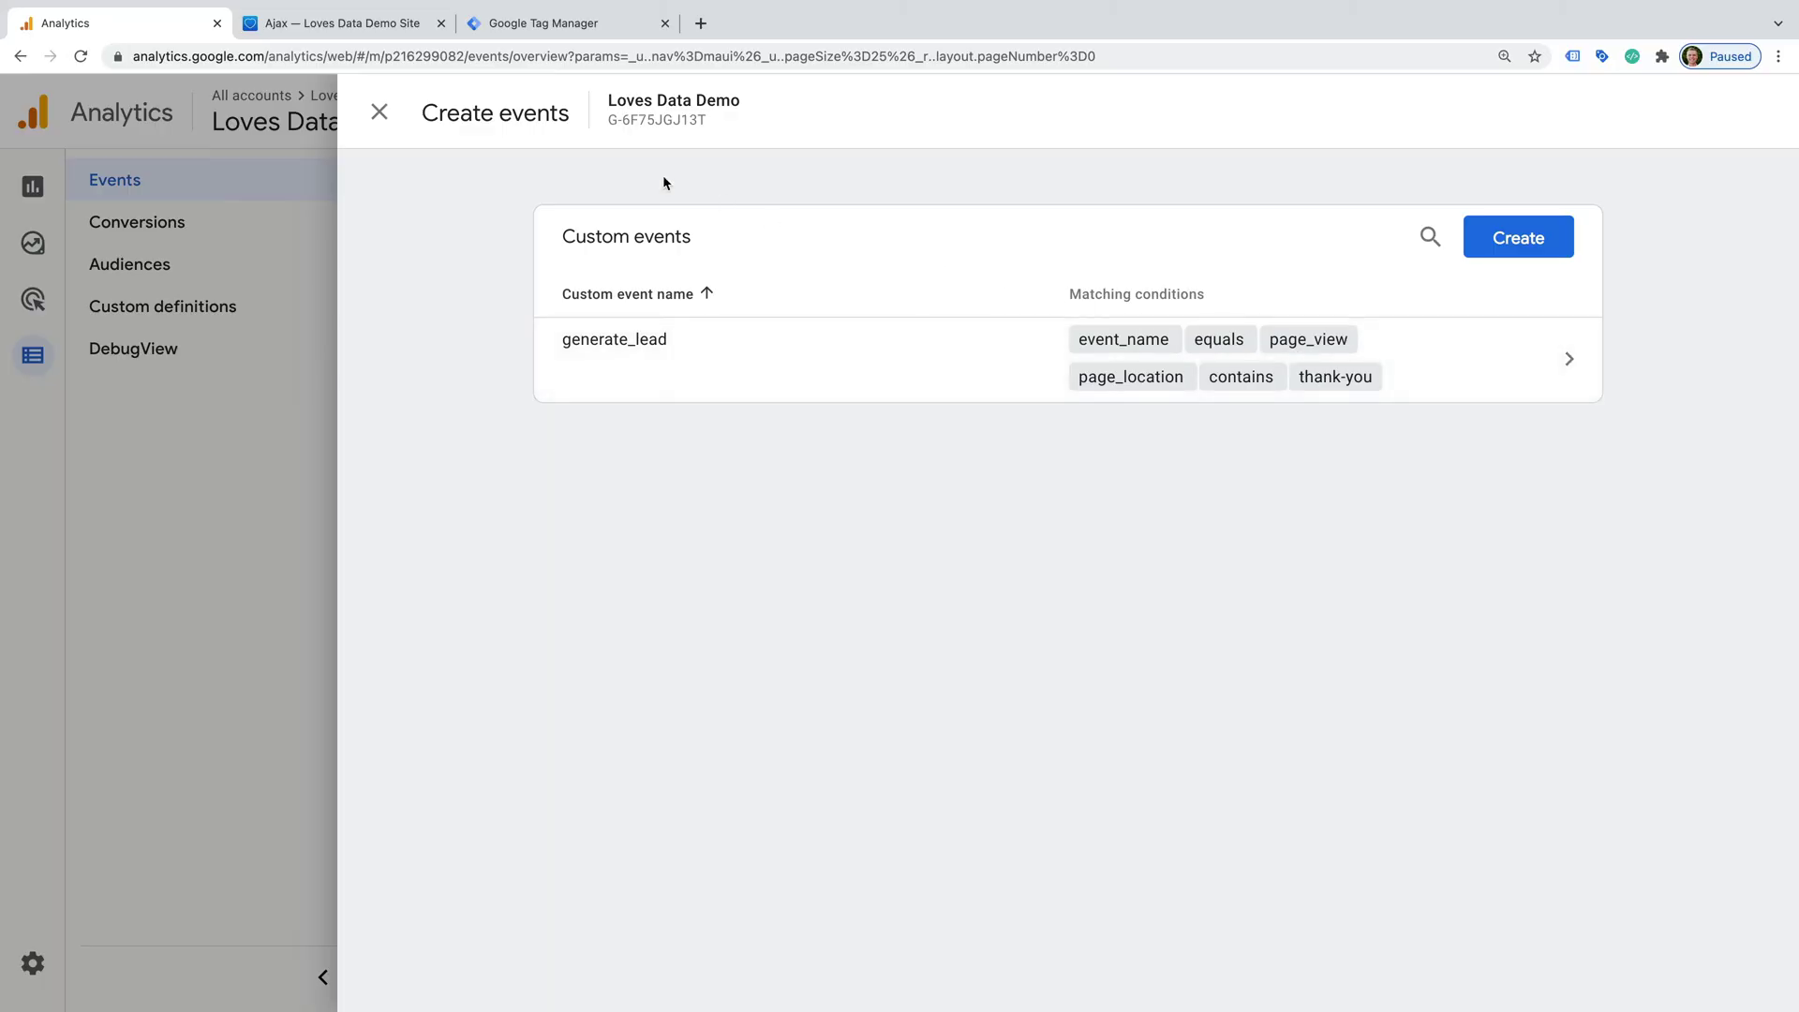
click(378, 114)
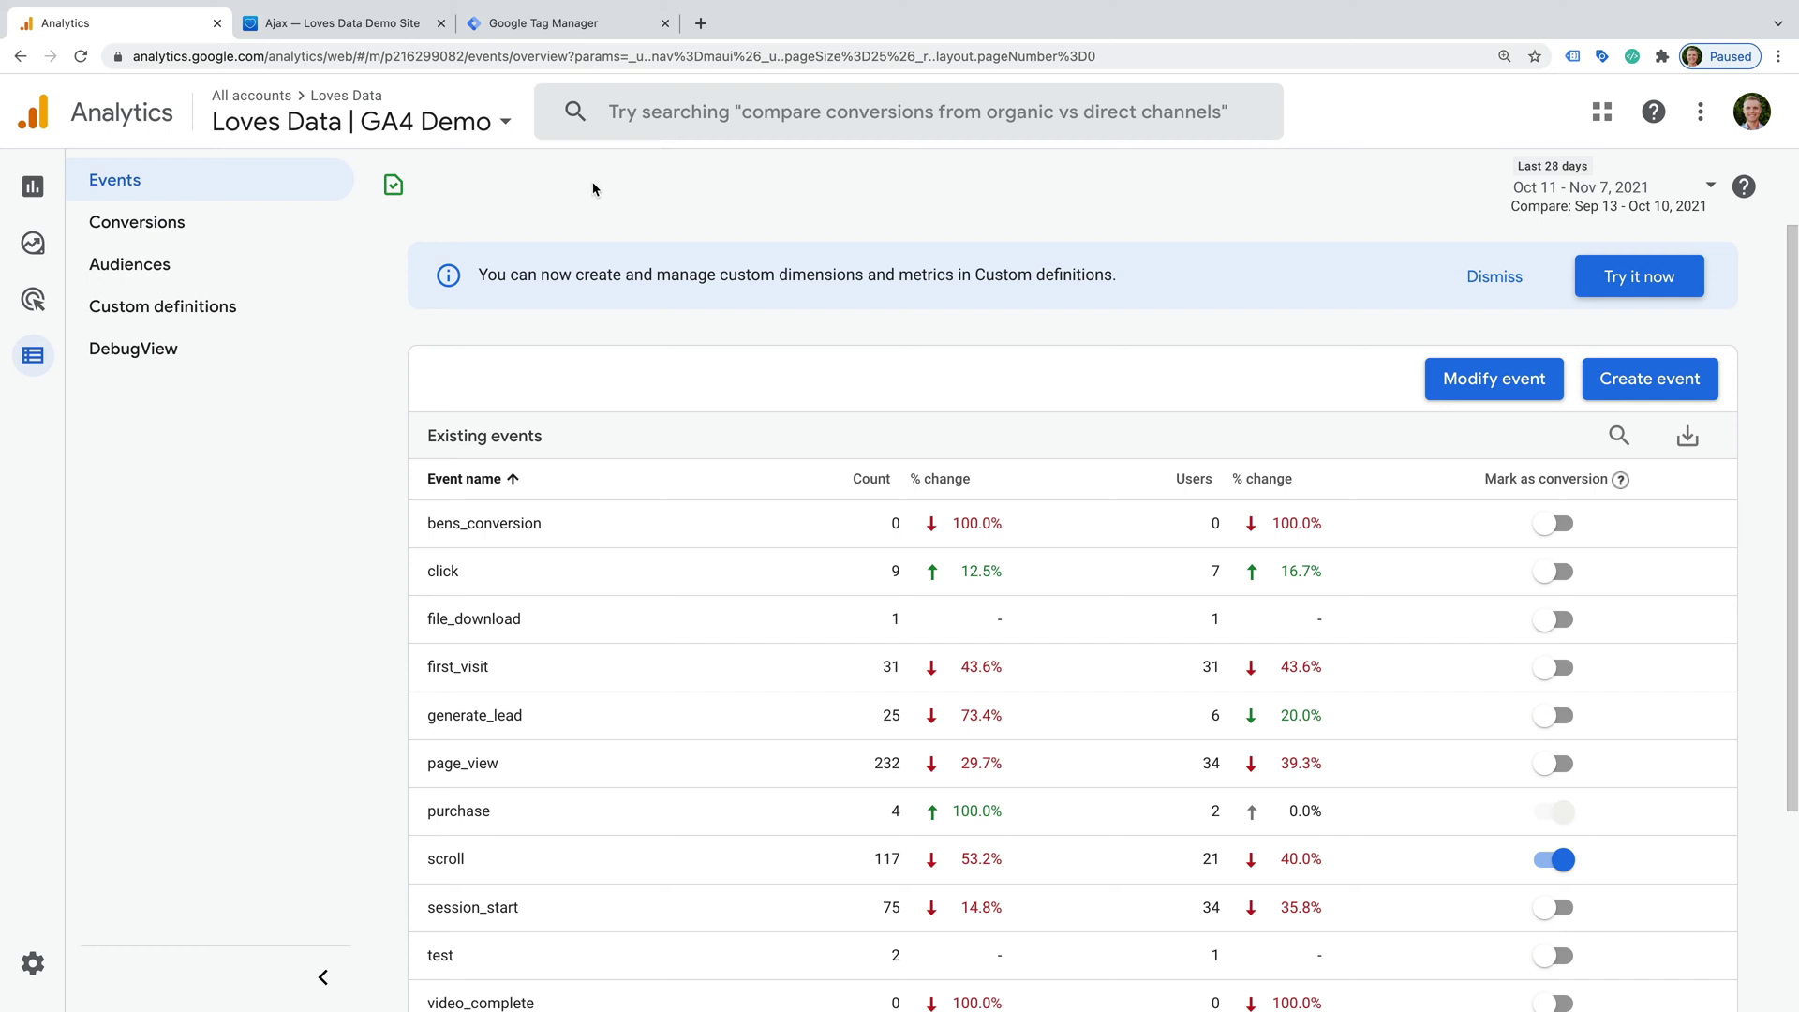
- On the Conversions page, add generate_lead as a new conversion event
click(269, 230)
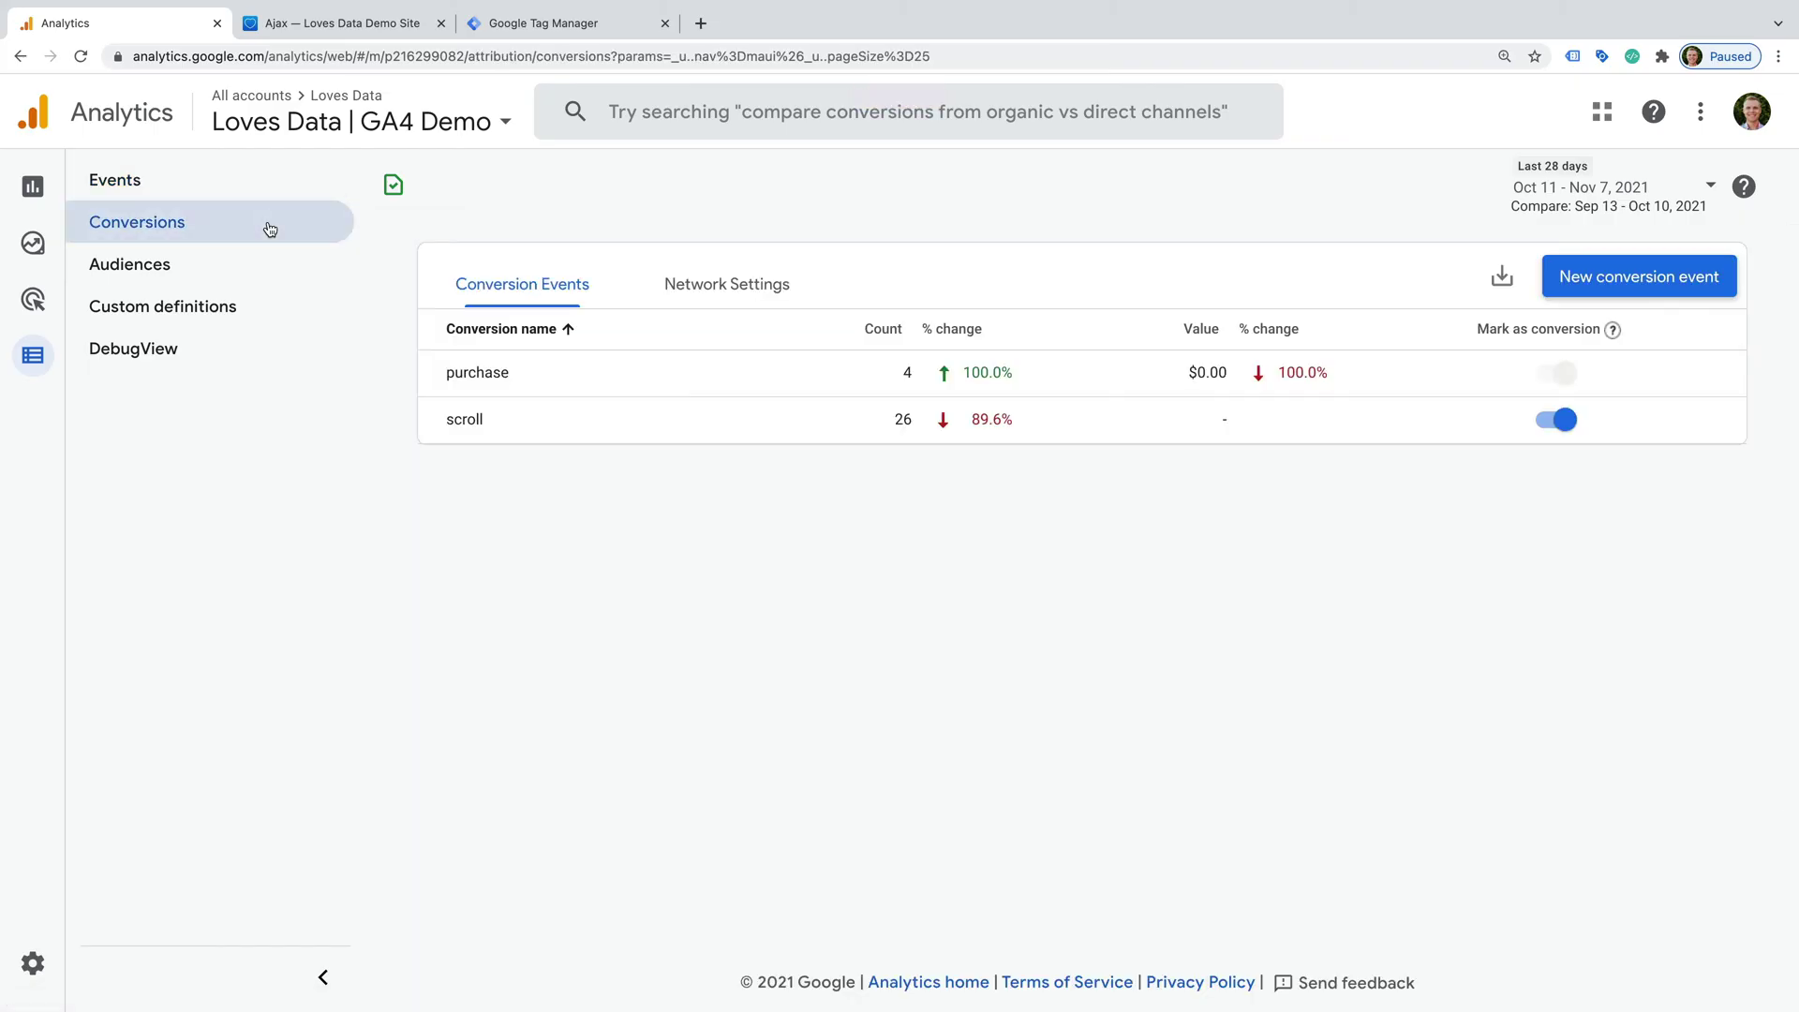
click(1618, 276)
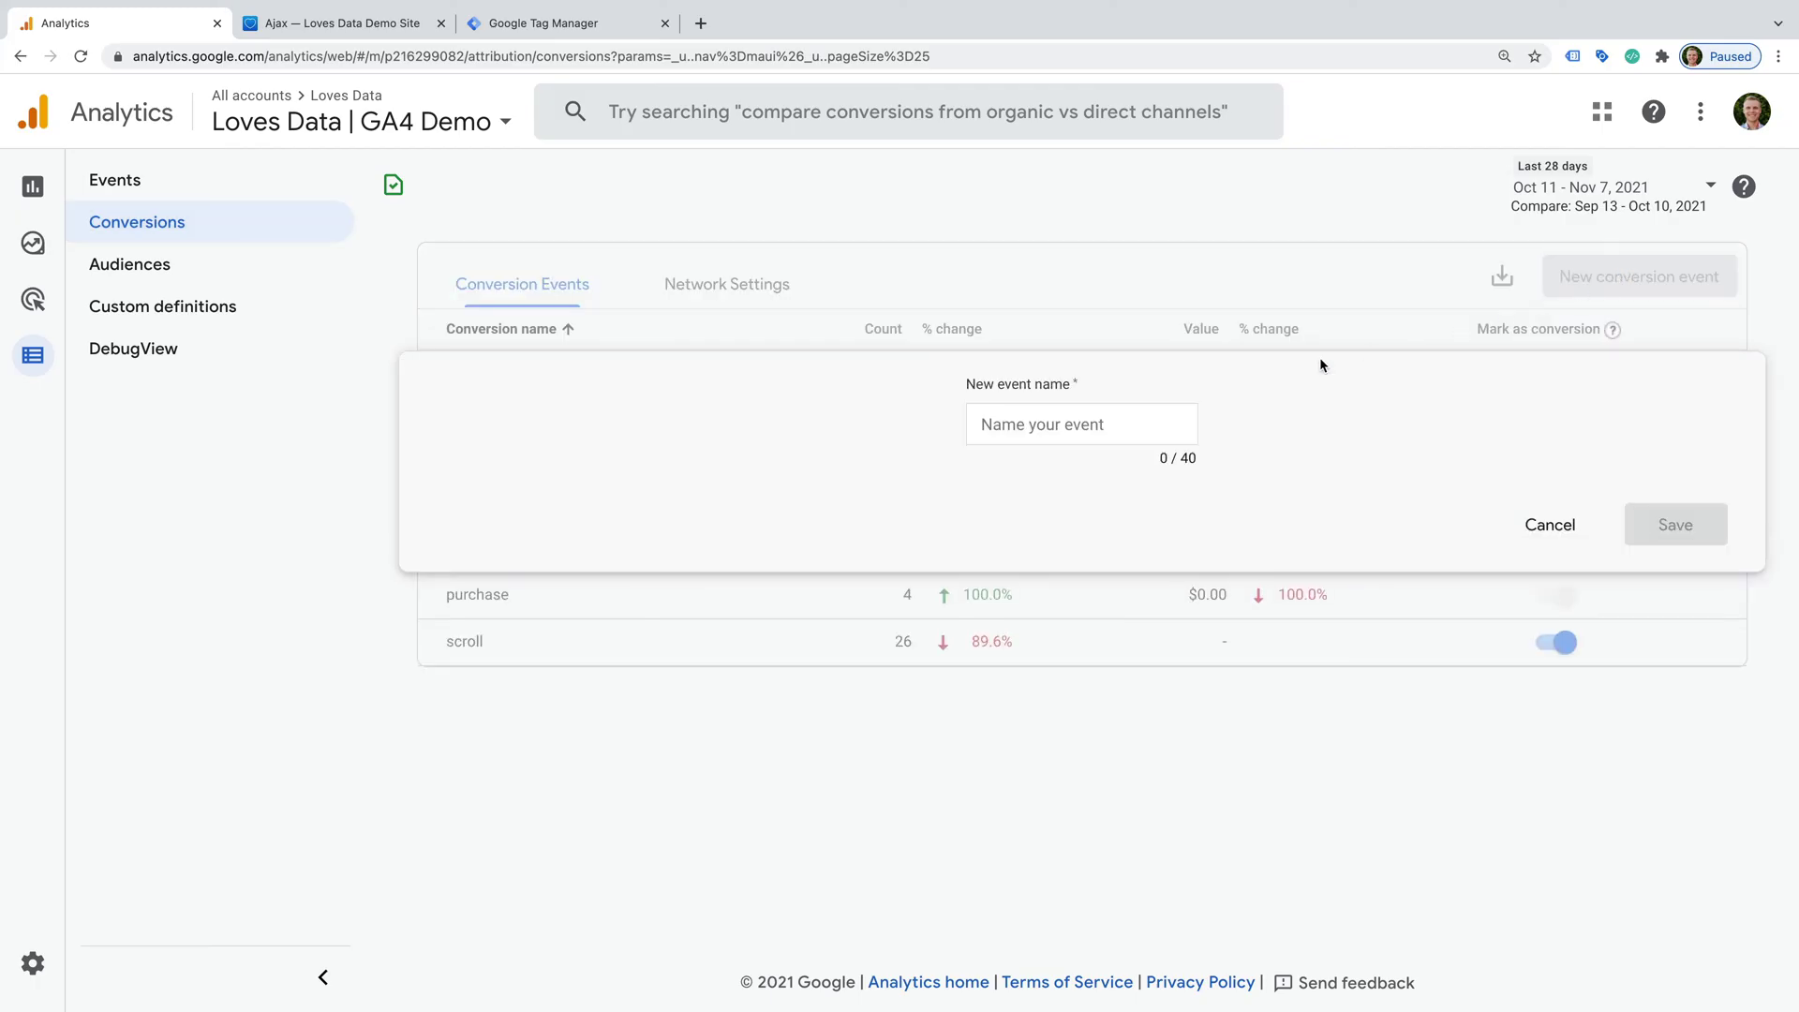
click(1050, 422)
text(generate_lead)
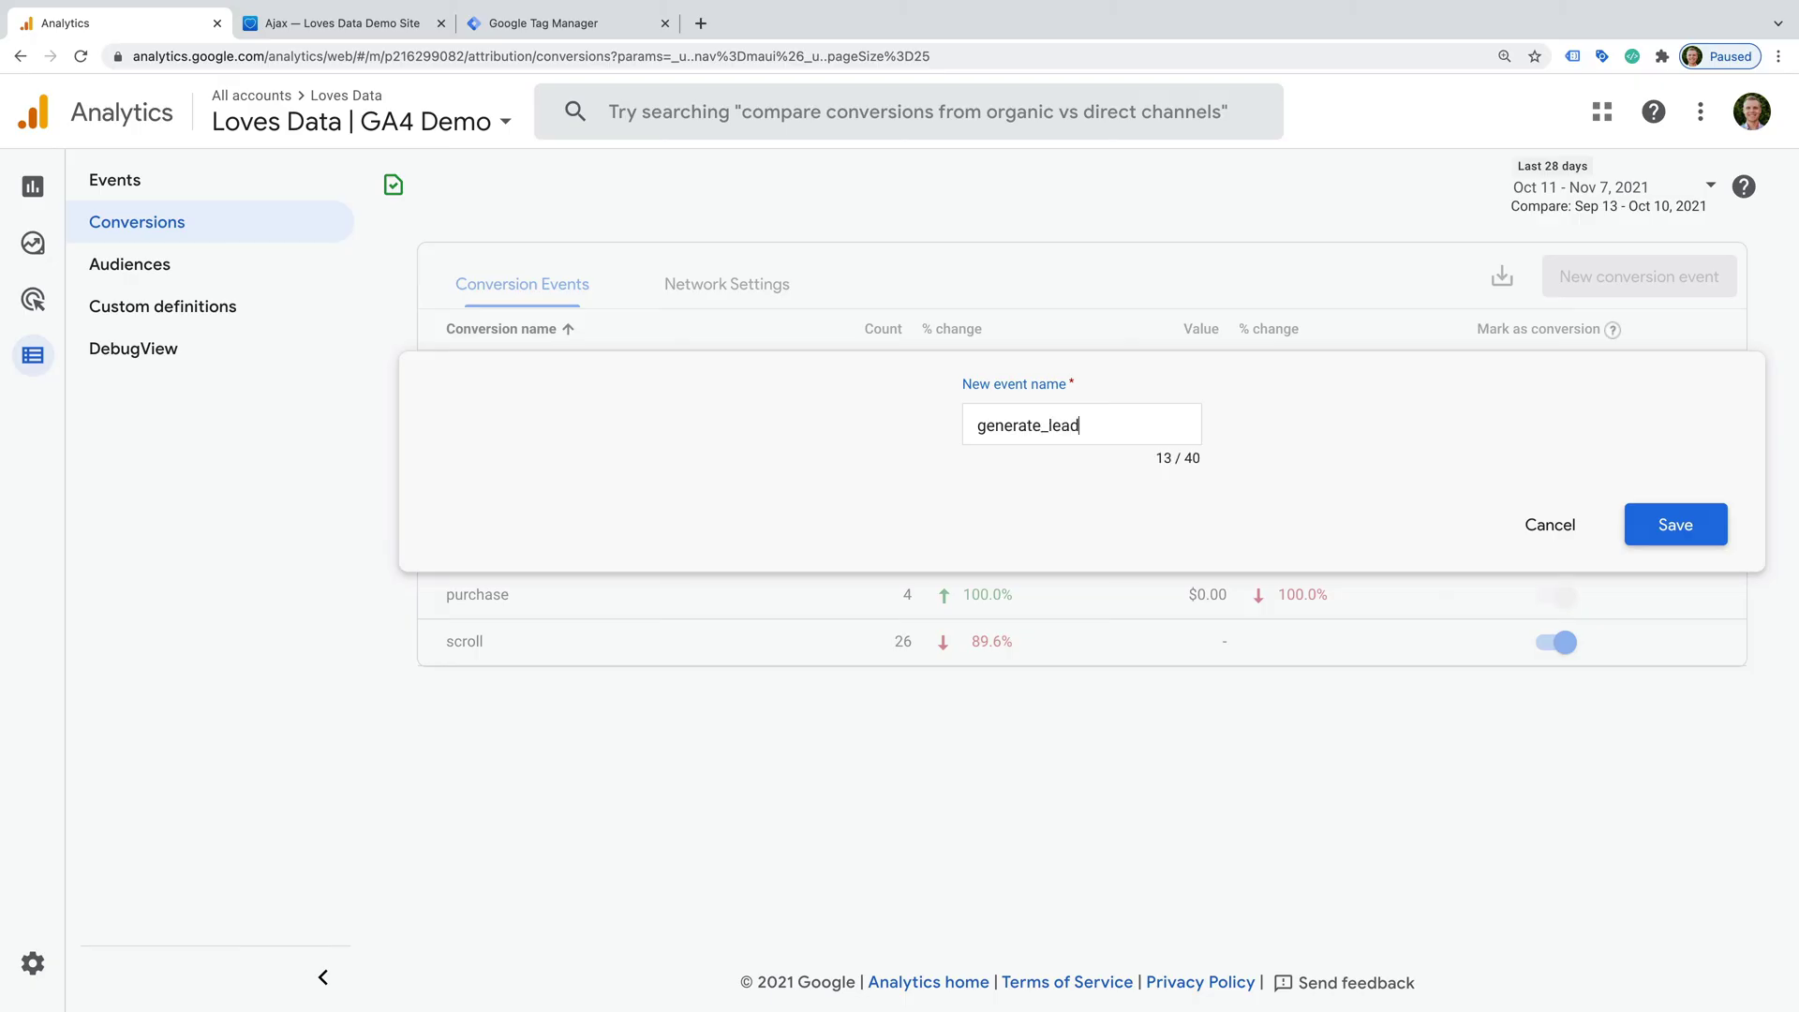
click(1687, 517)
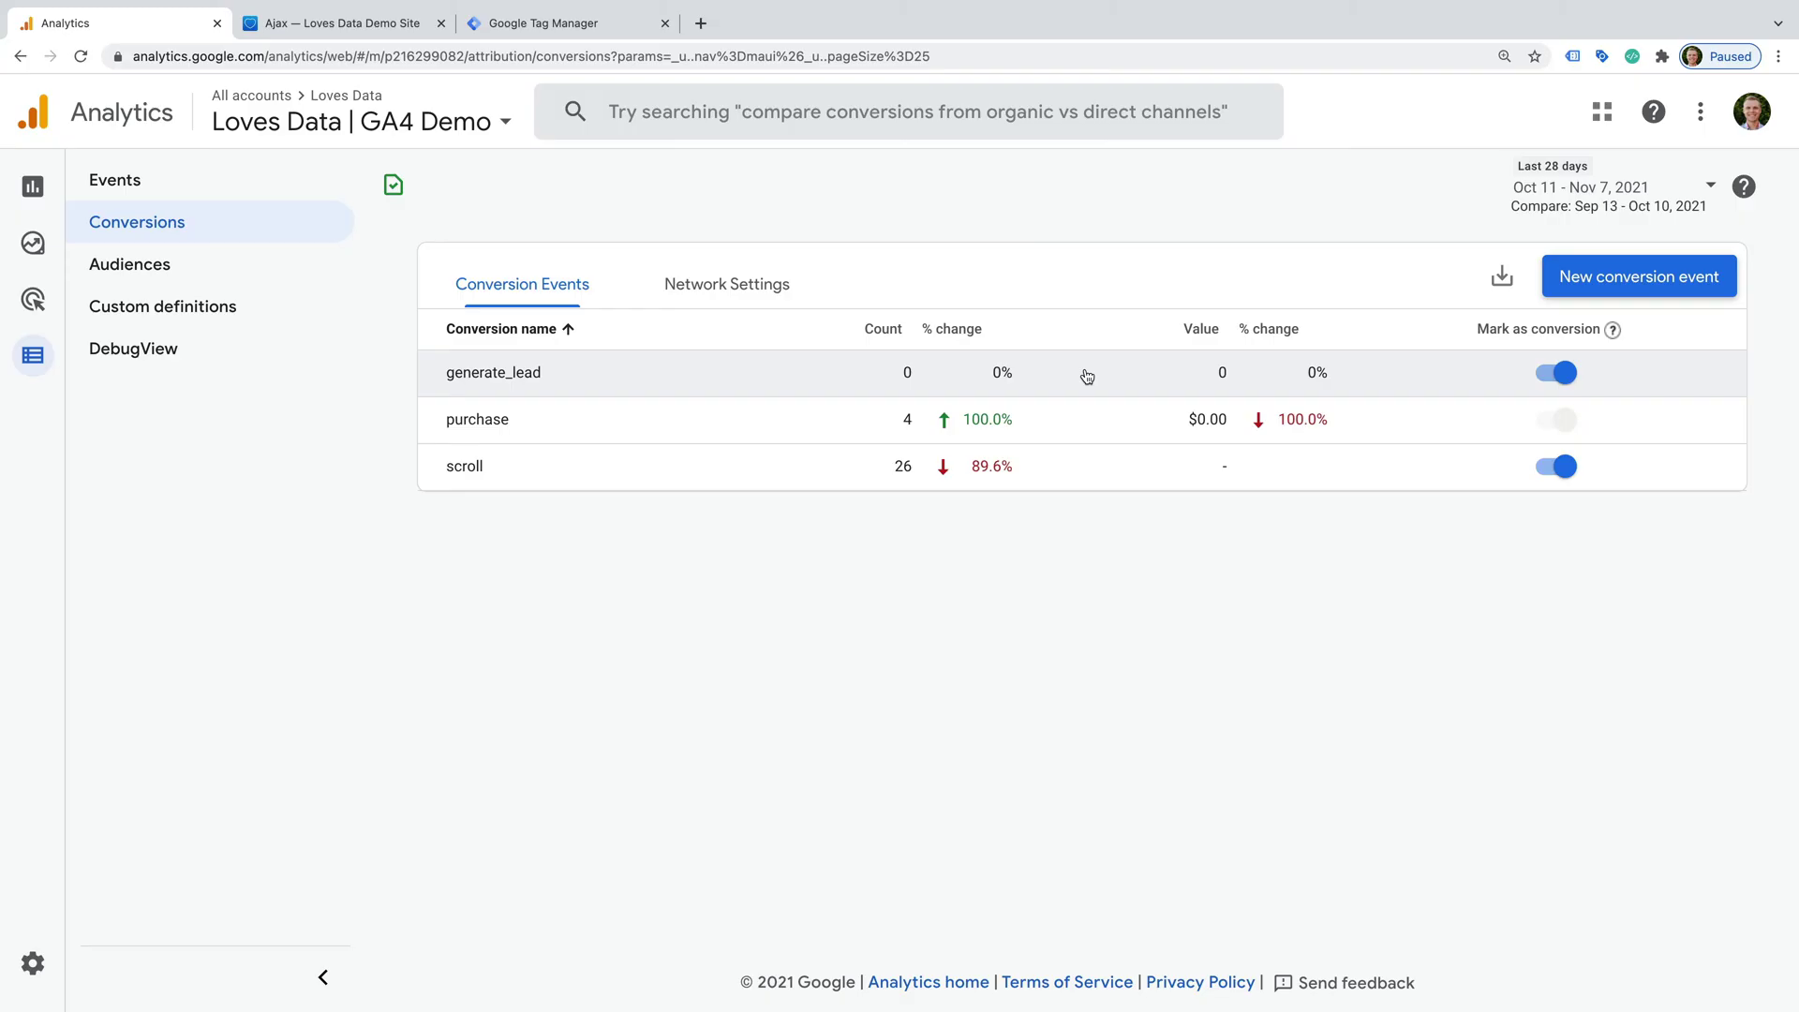
- Open the Engagement > Conversions report and scroll down to its event table
click(37, 200)
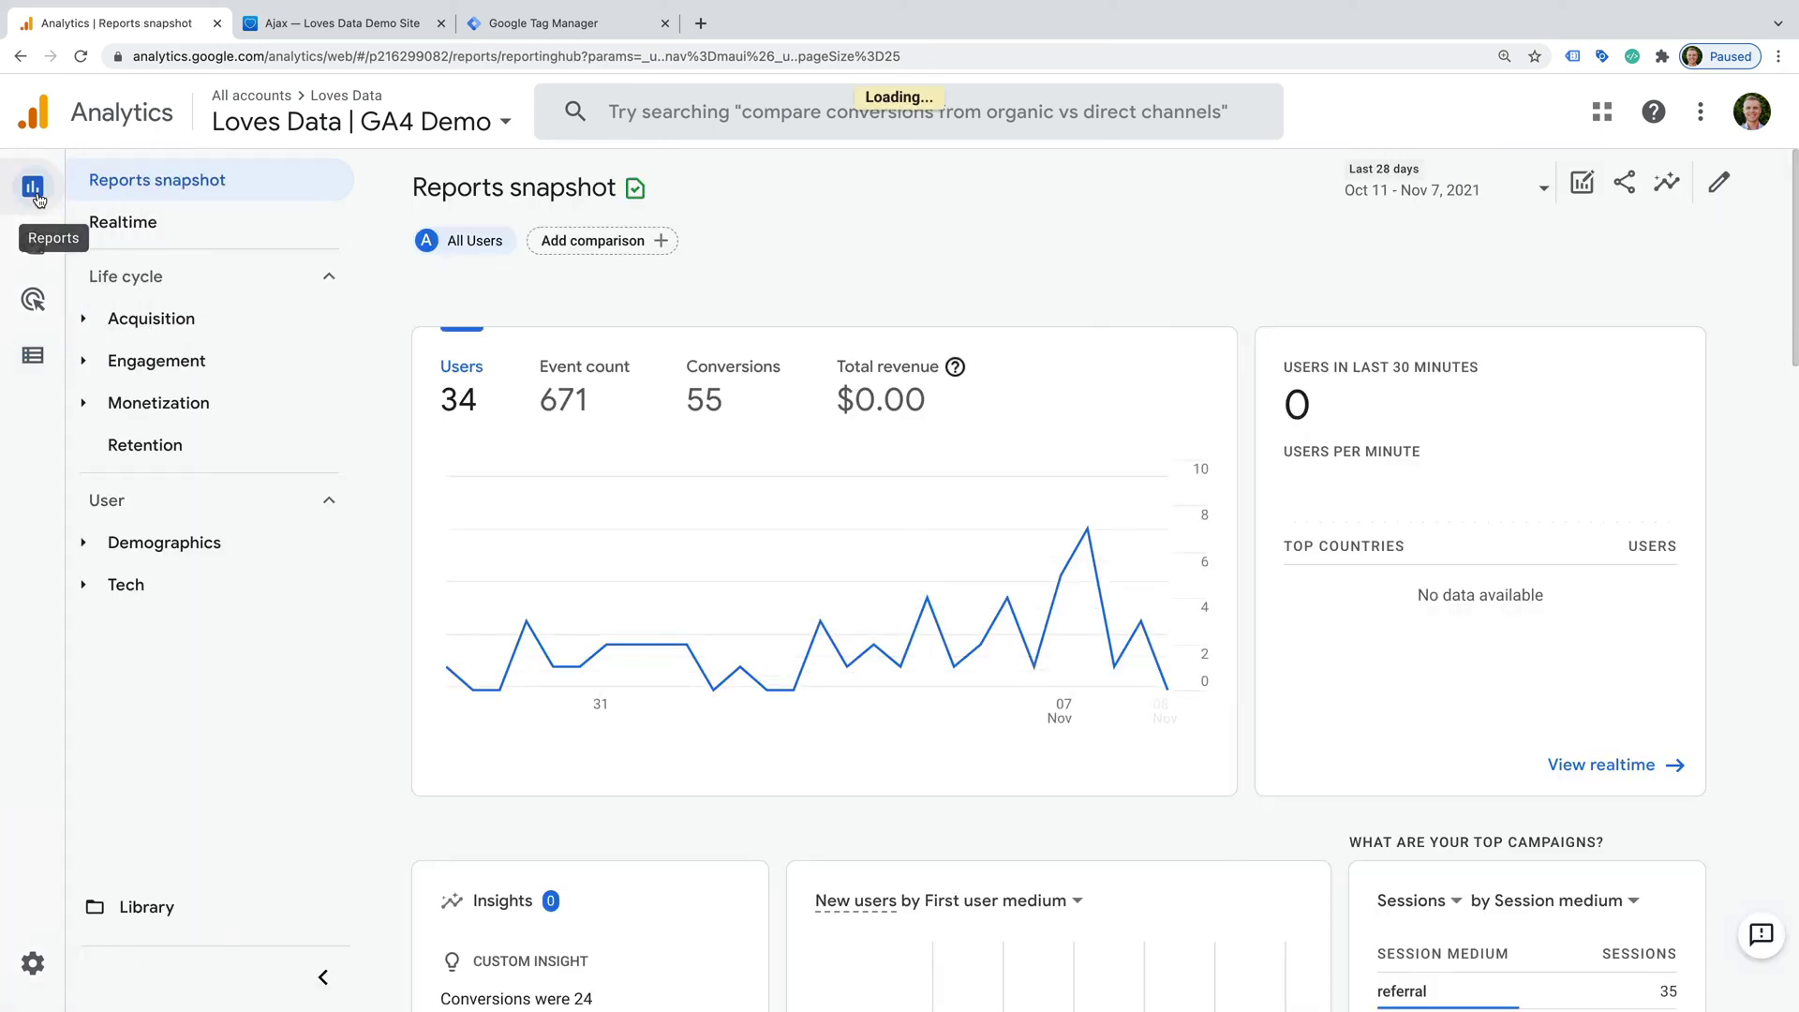
click(255, 372)
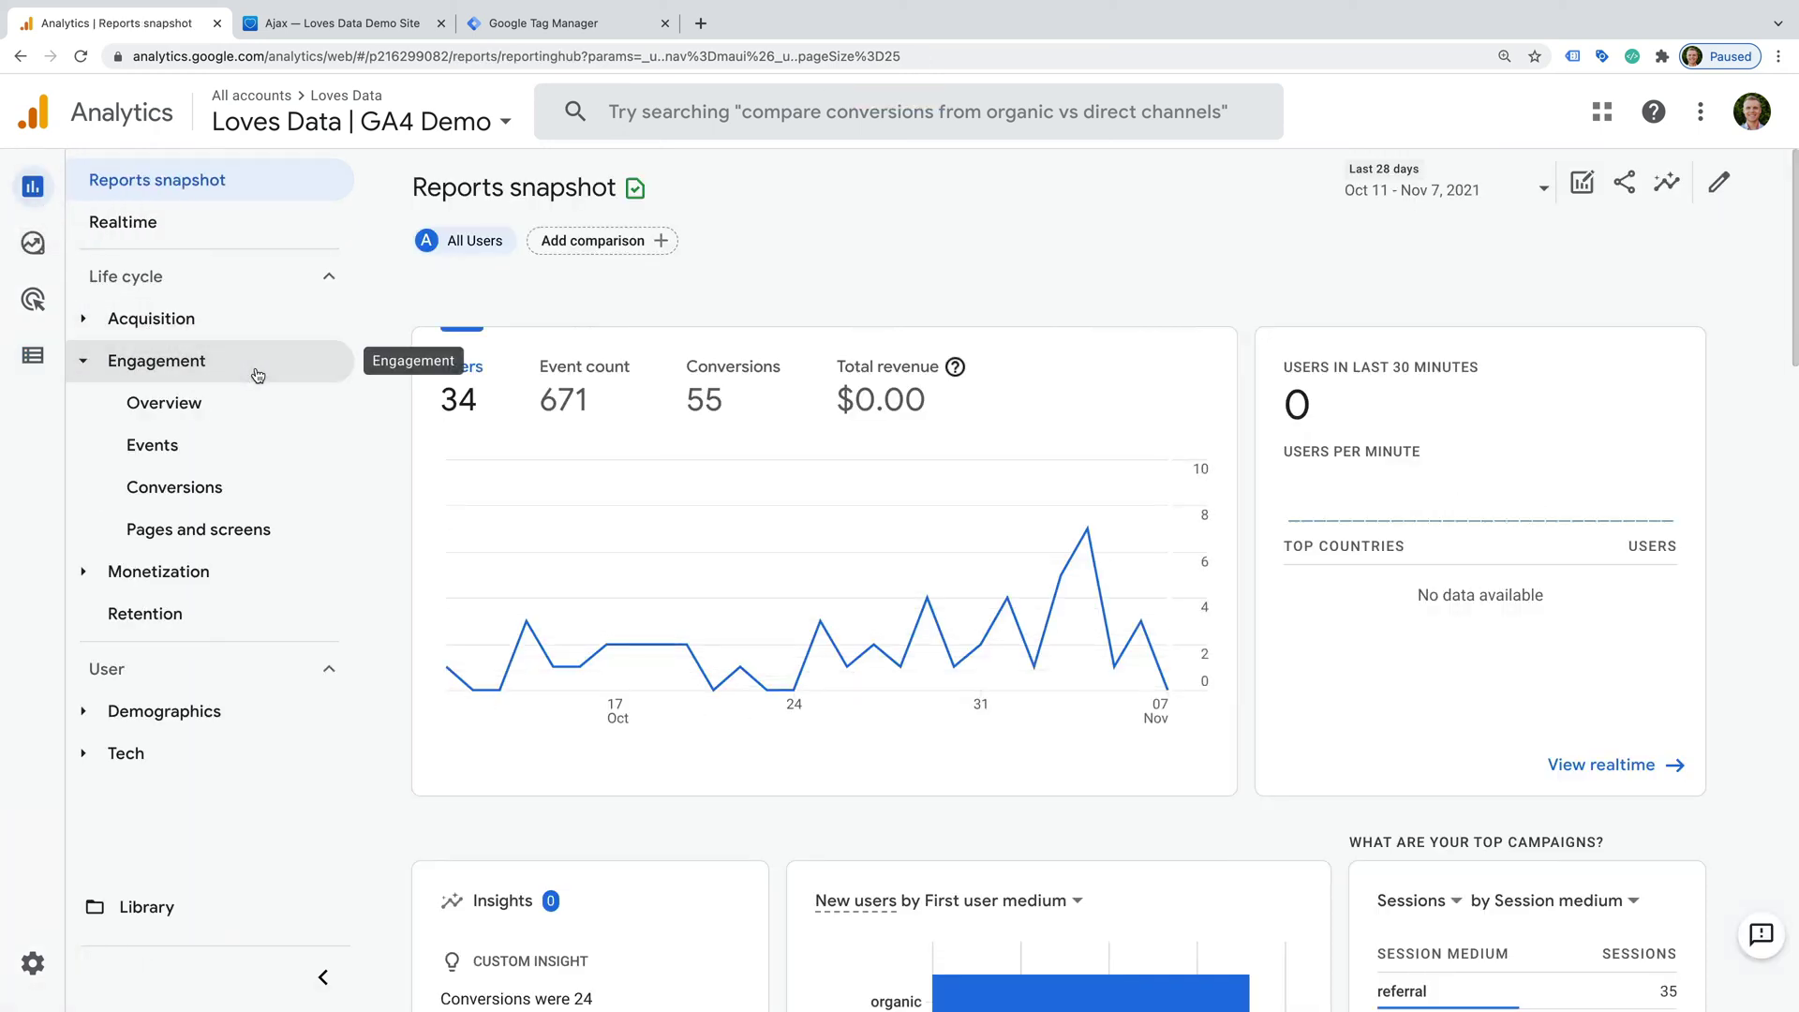
click(266, 489)
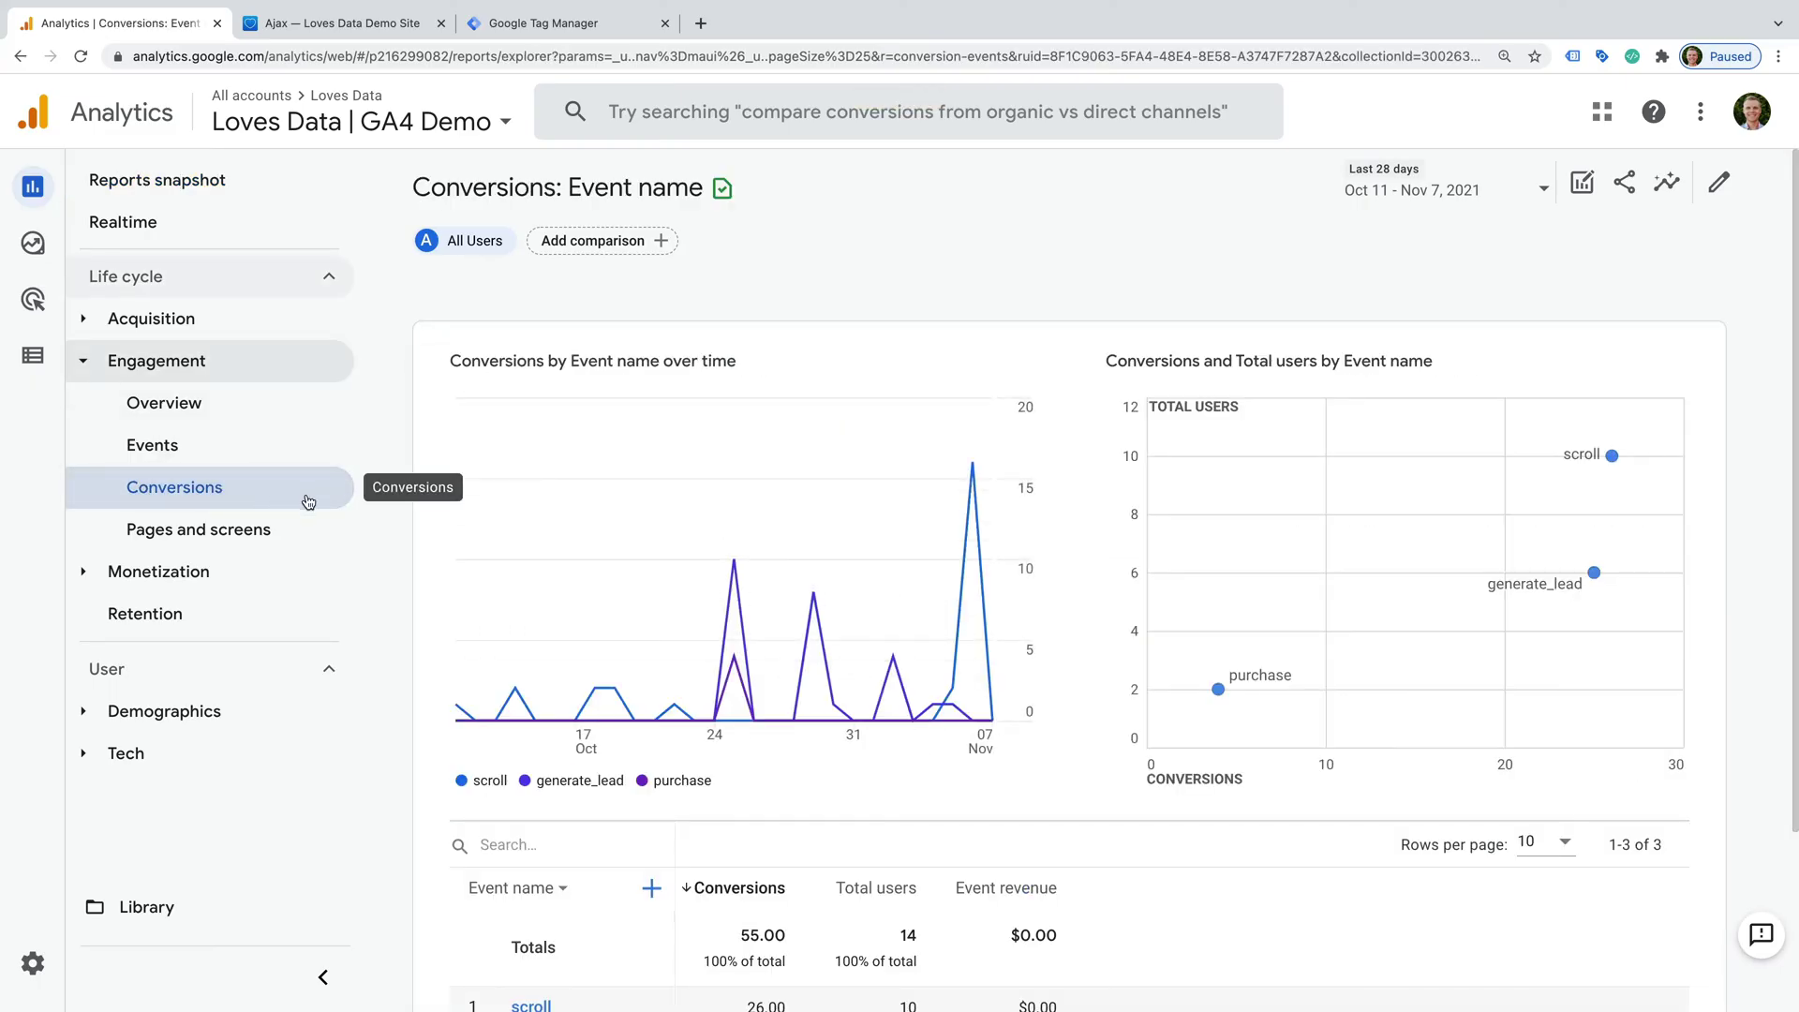
scroll(757, 559, down, 3)
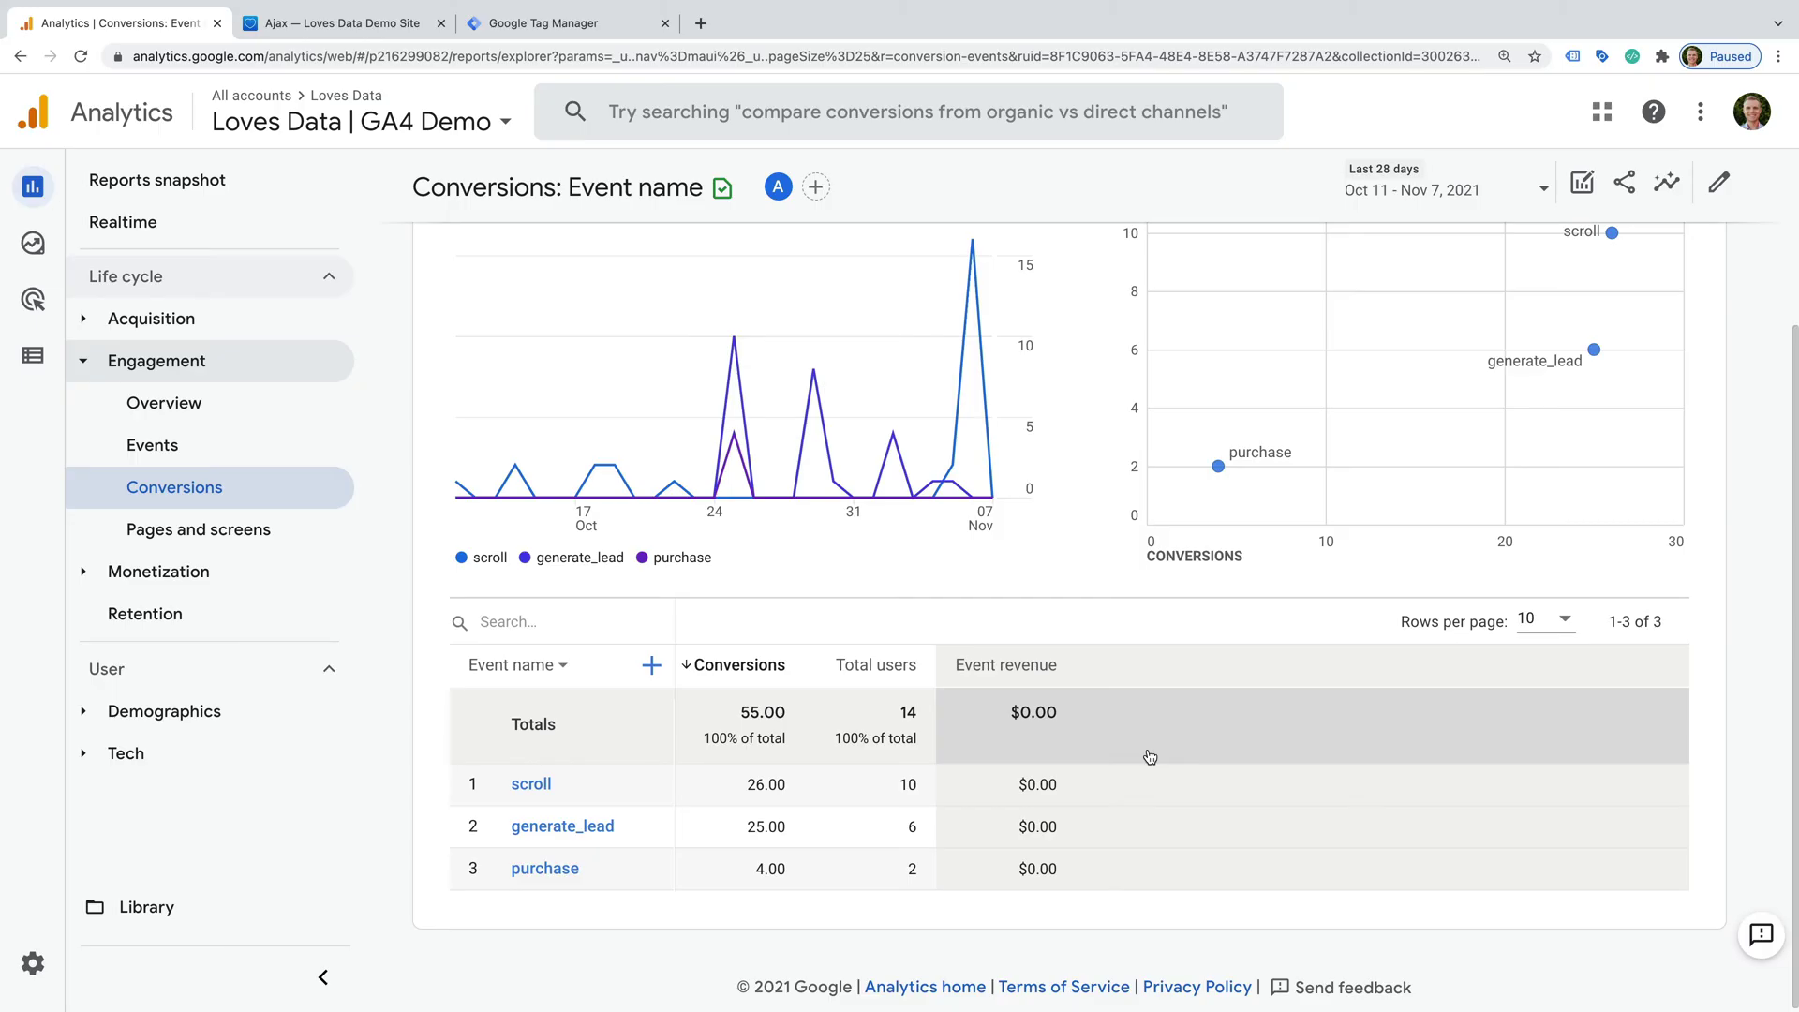
- View generate_lead conversion details broken down by Source, then expand the Acquisition reports
click(545, 829)
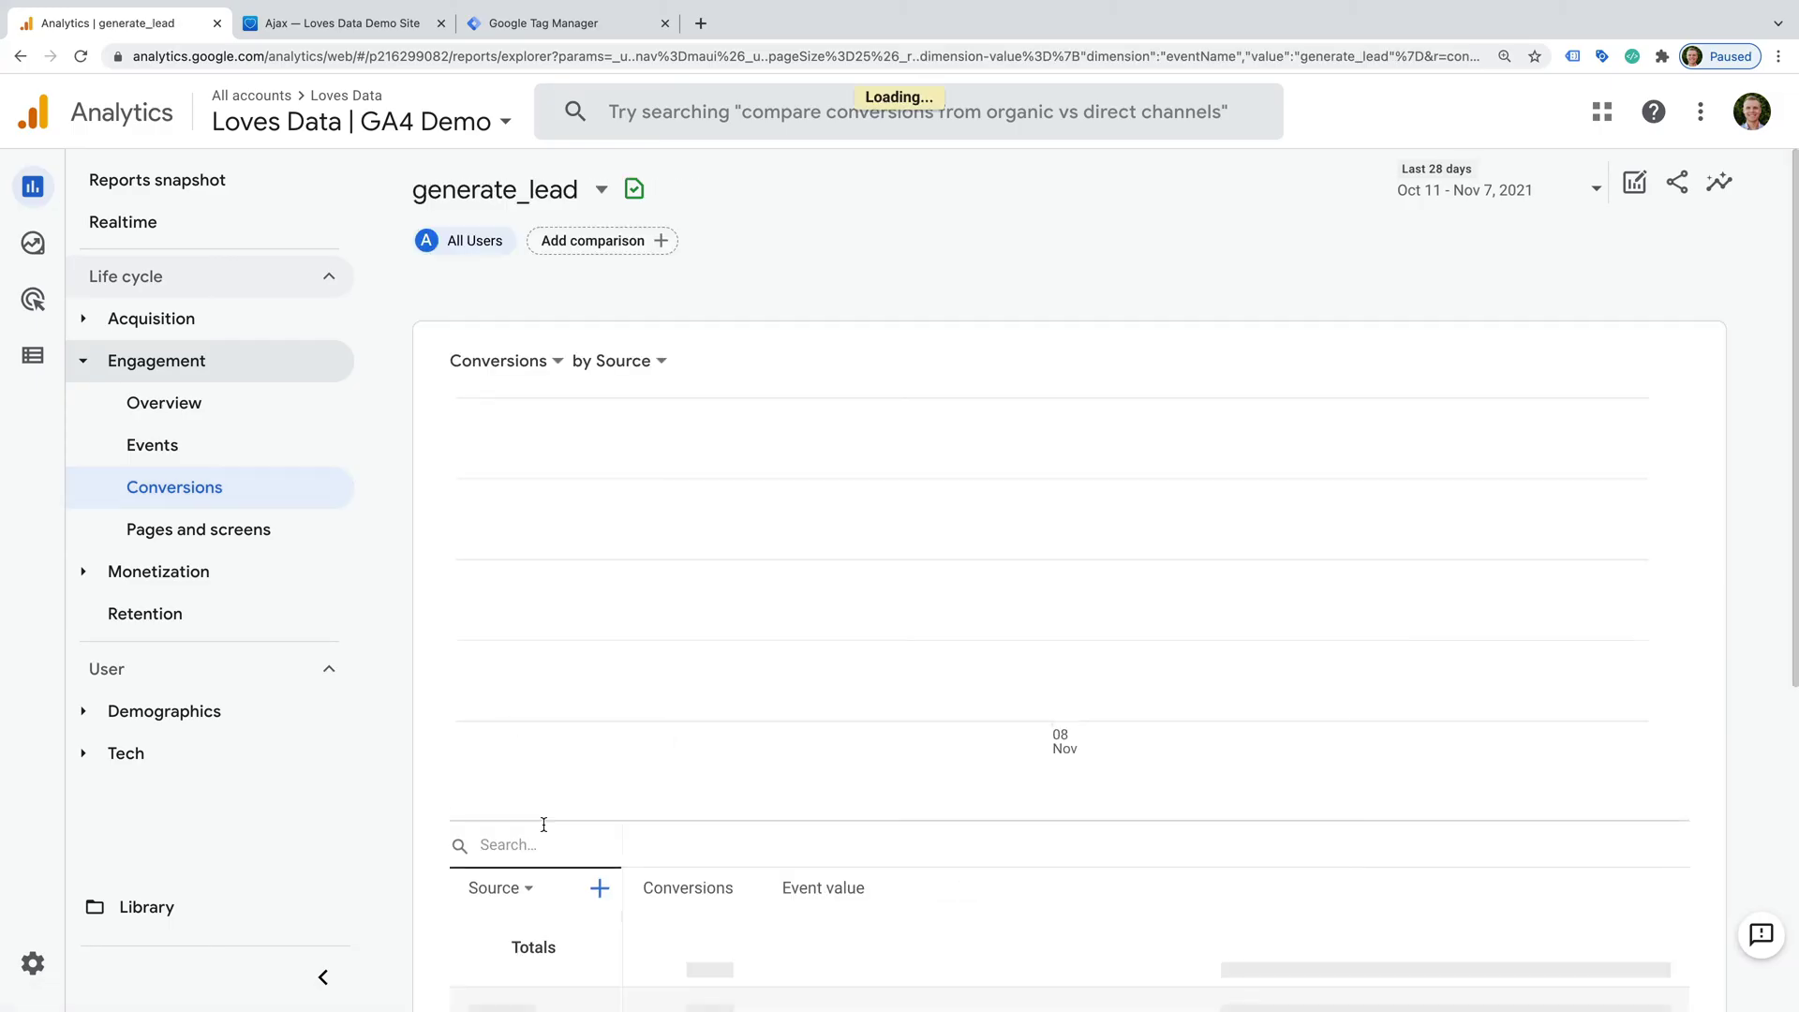
scroll(686, 813, down, 3)
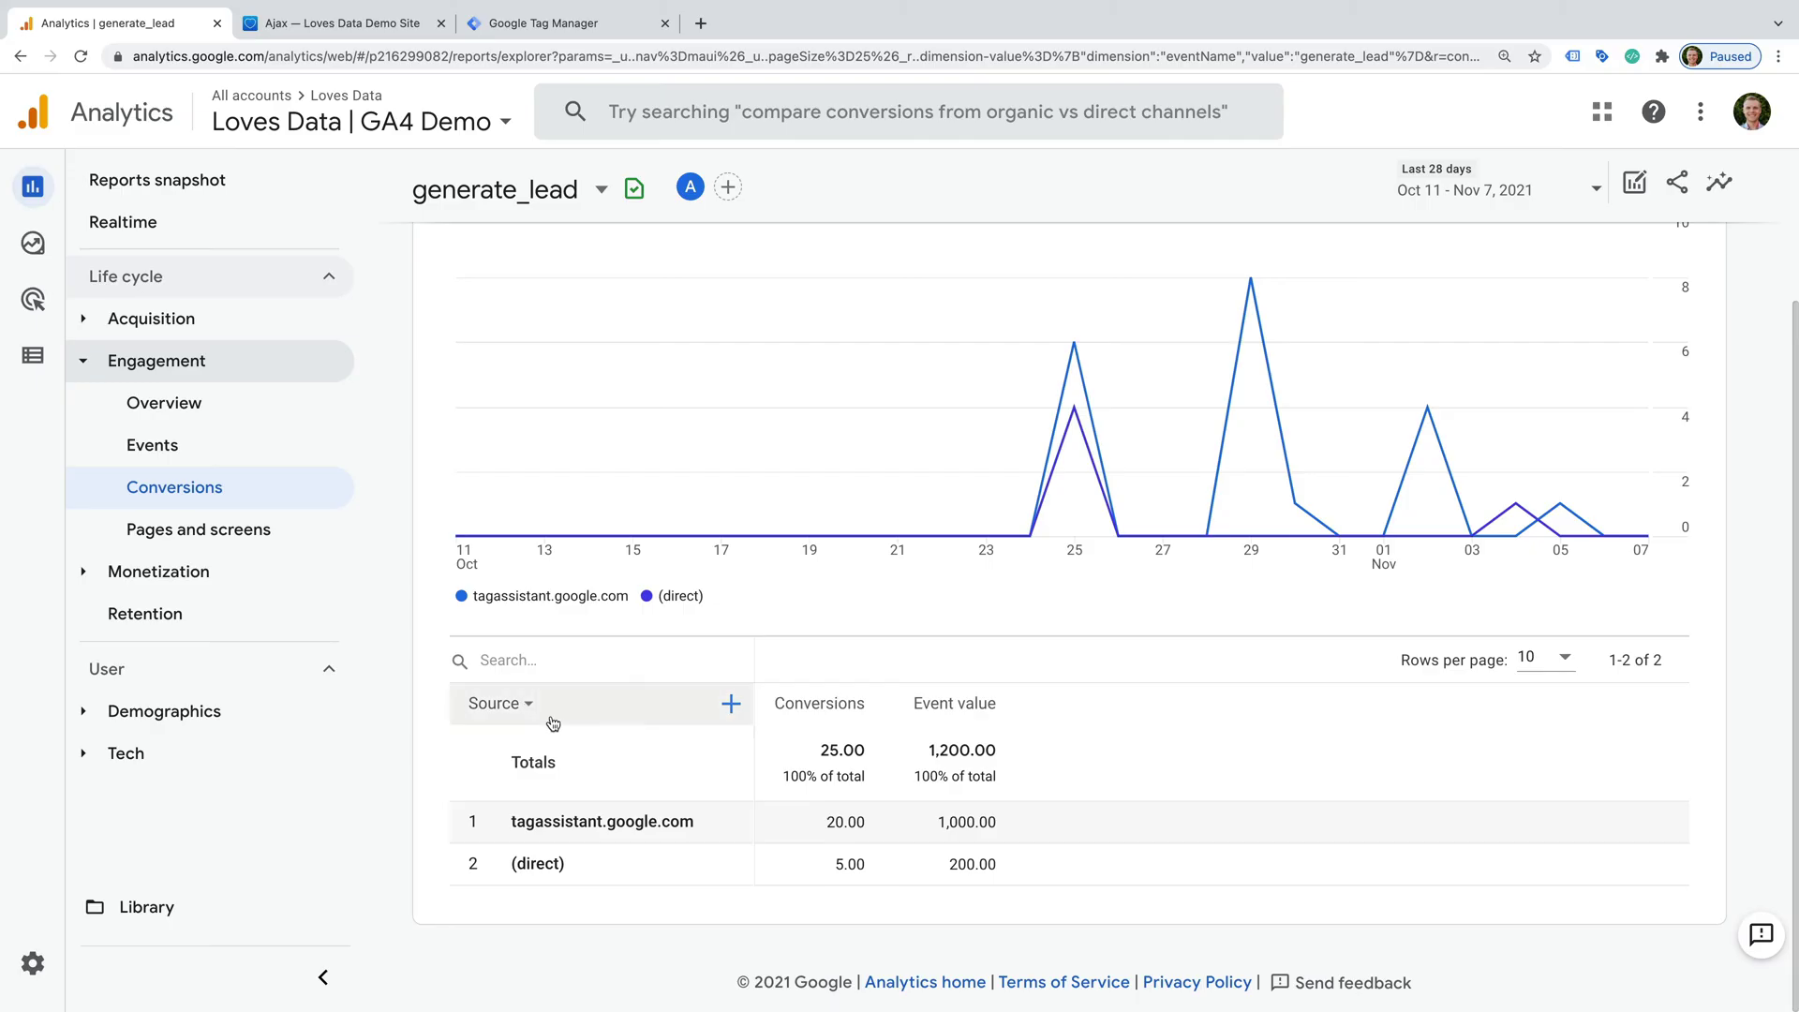
mouse_move(513, 715)
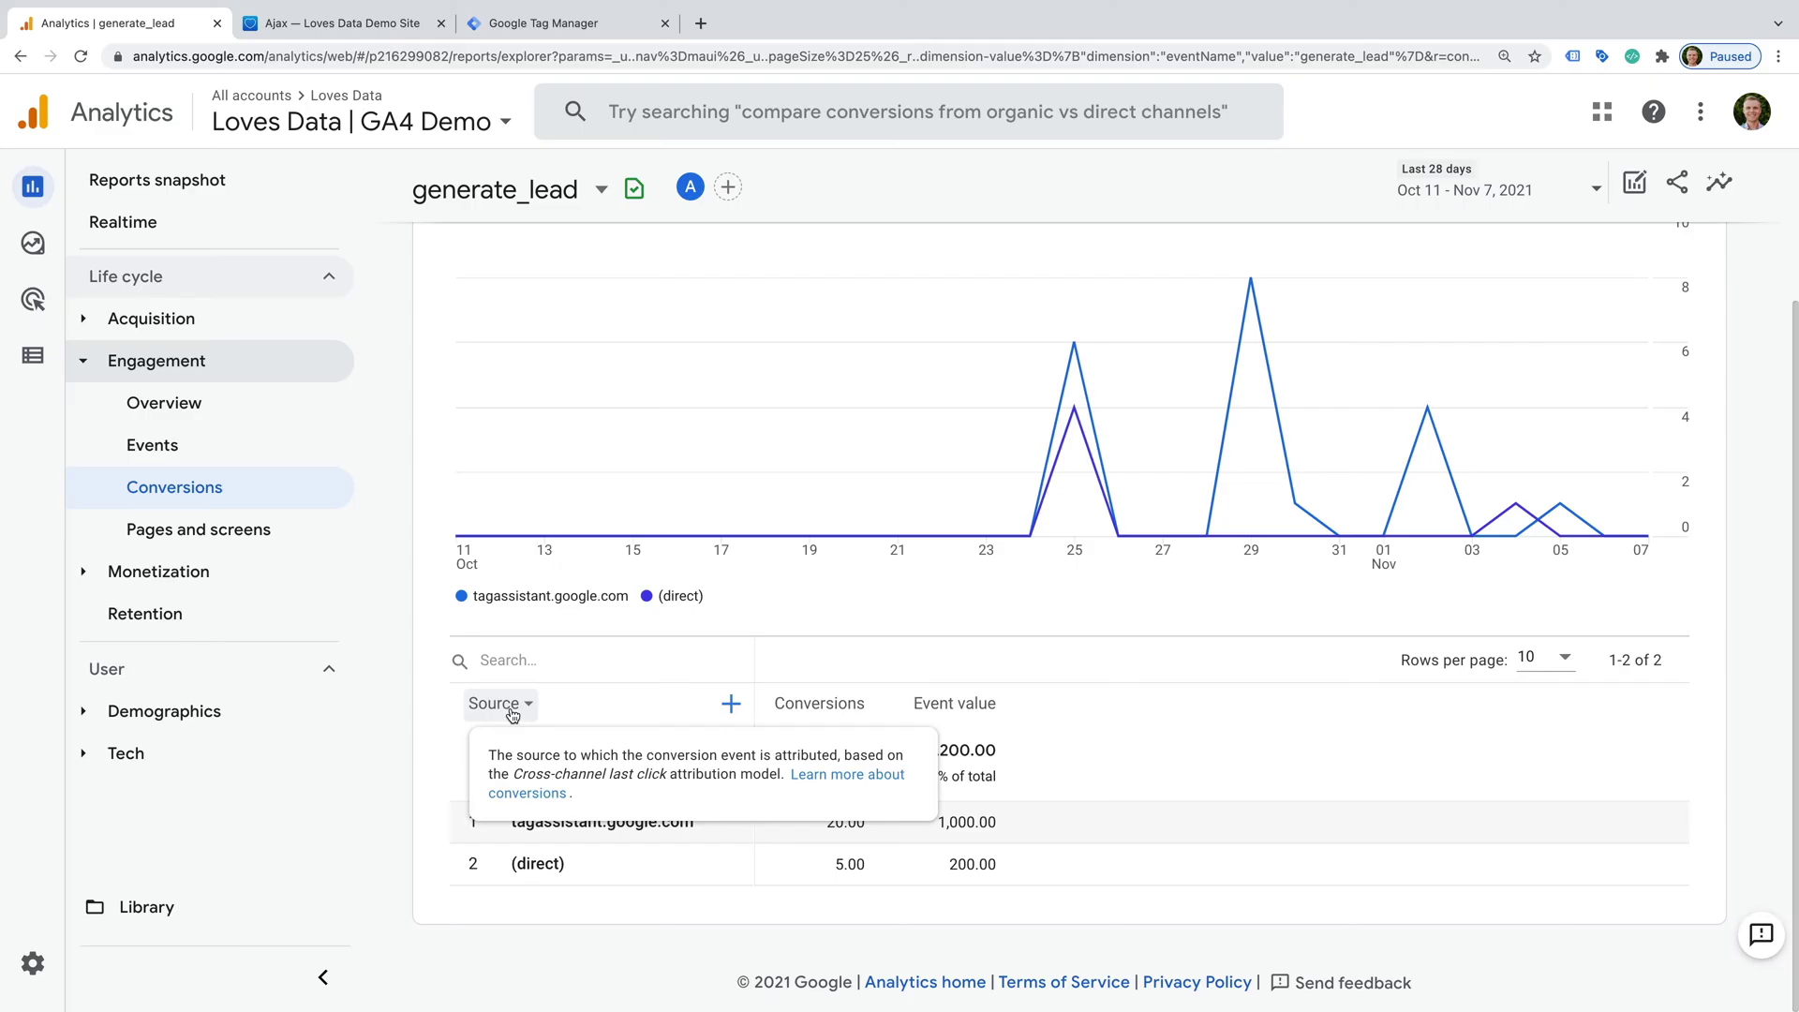
click(512, 712)
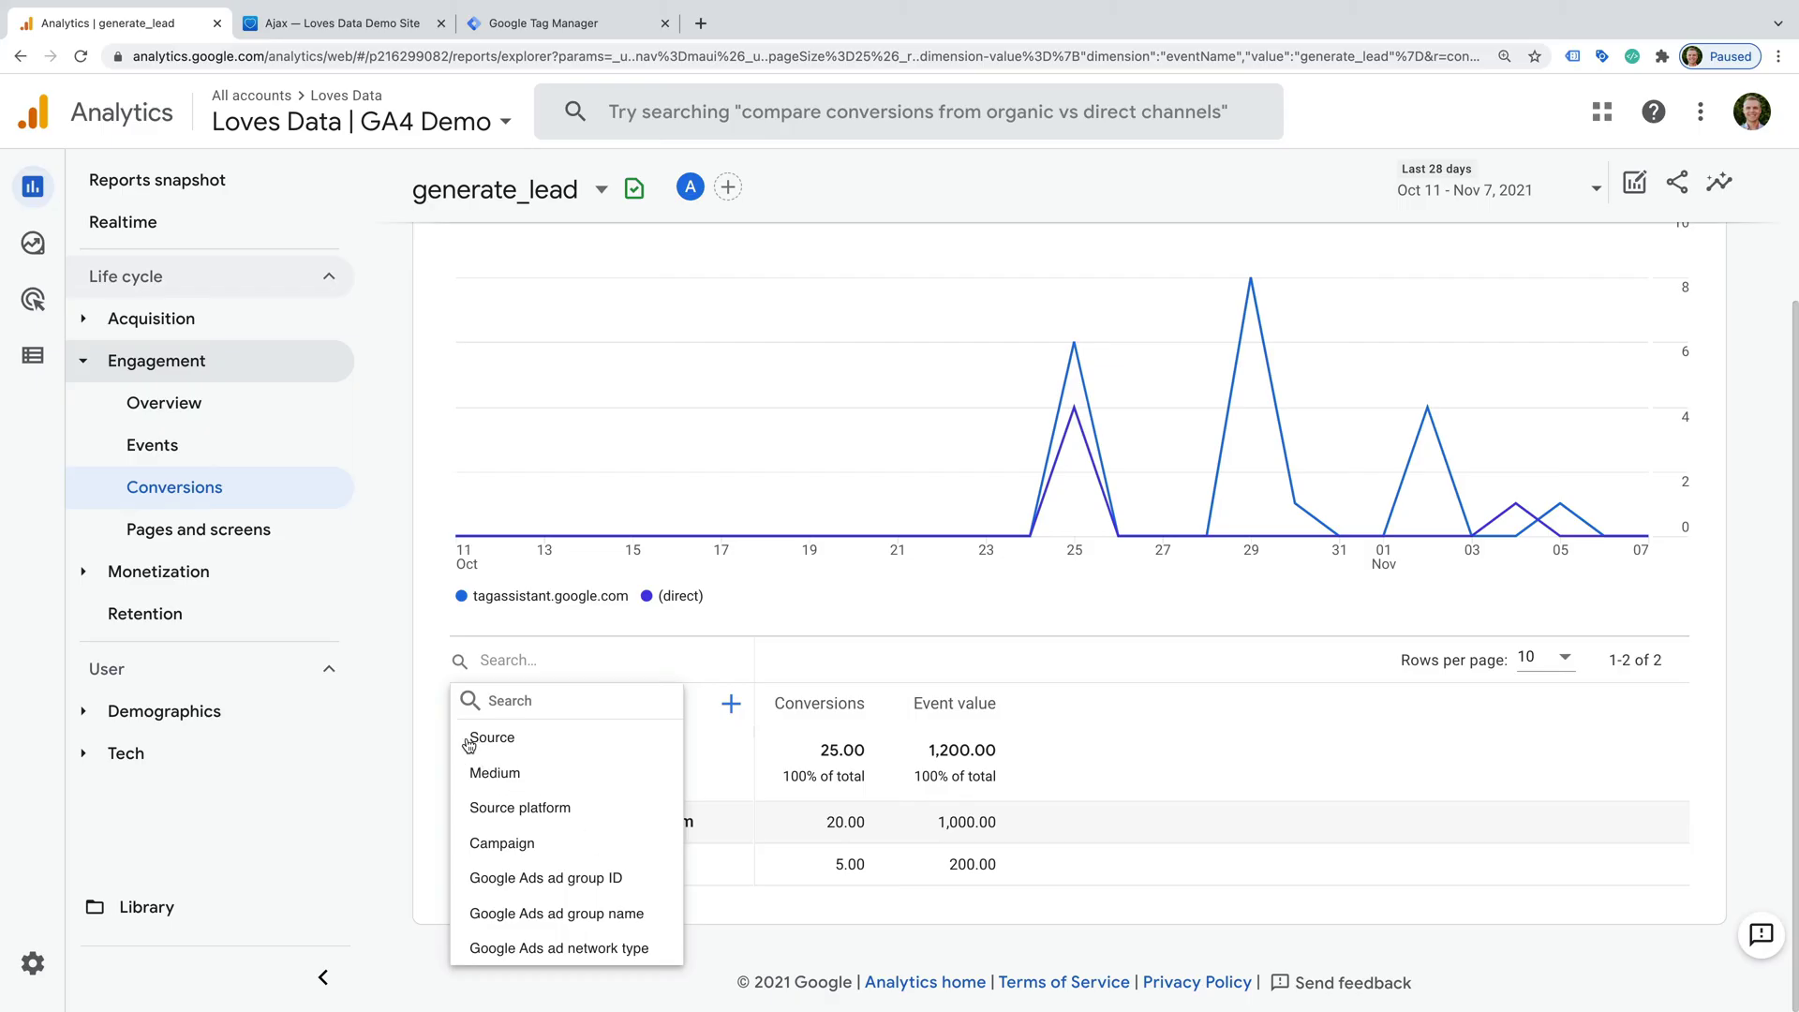
click(432, 706)
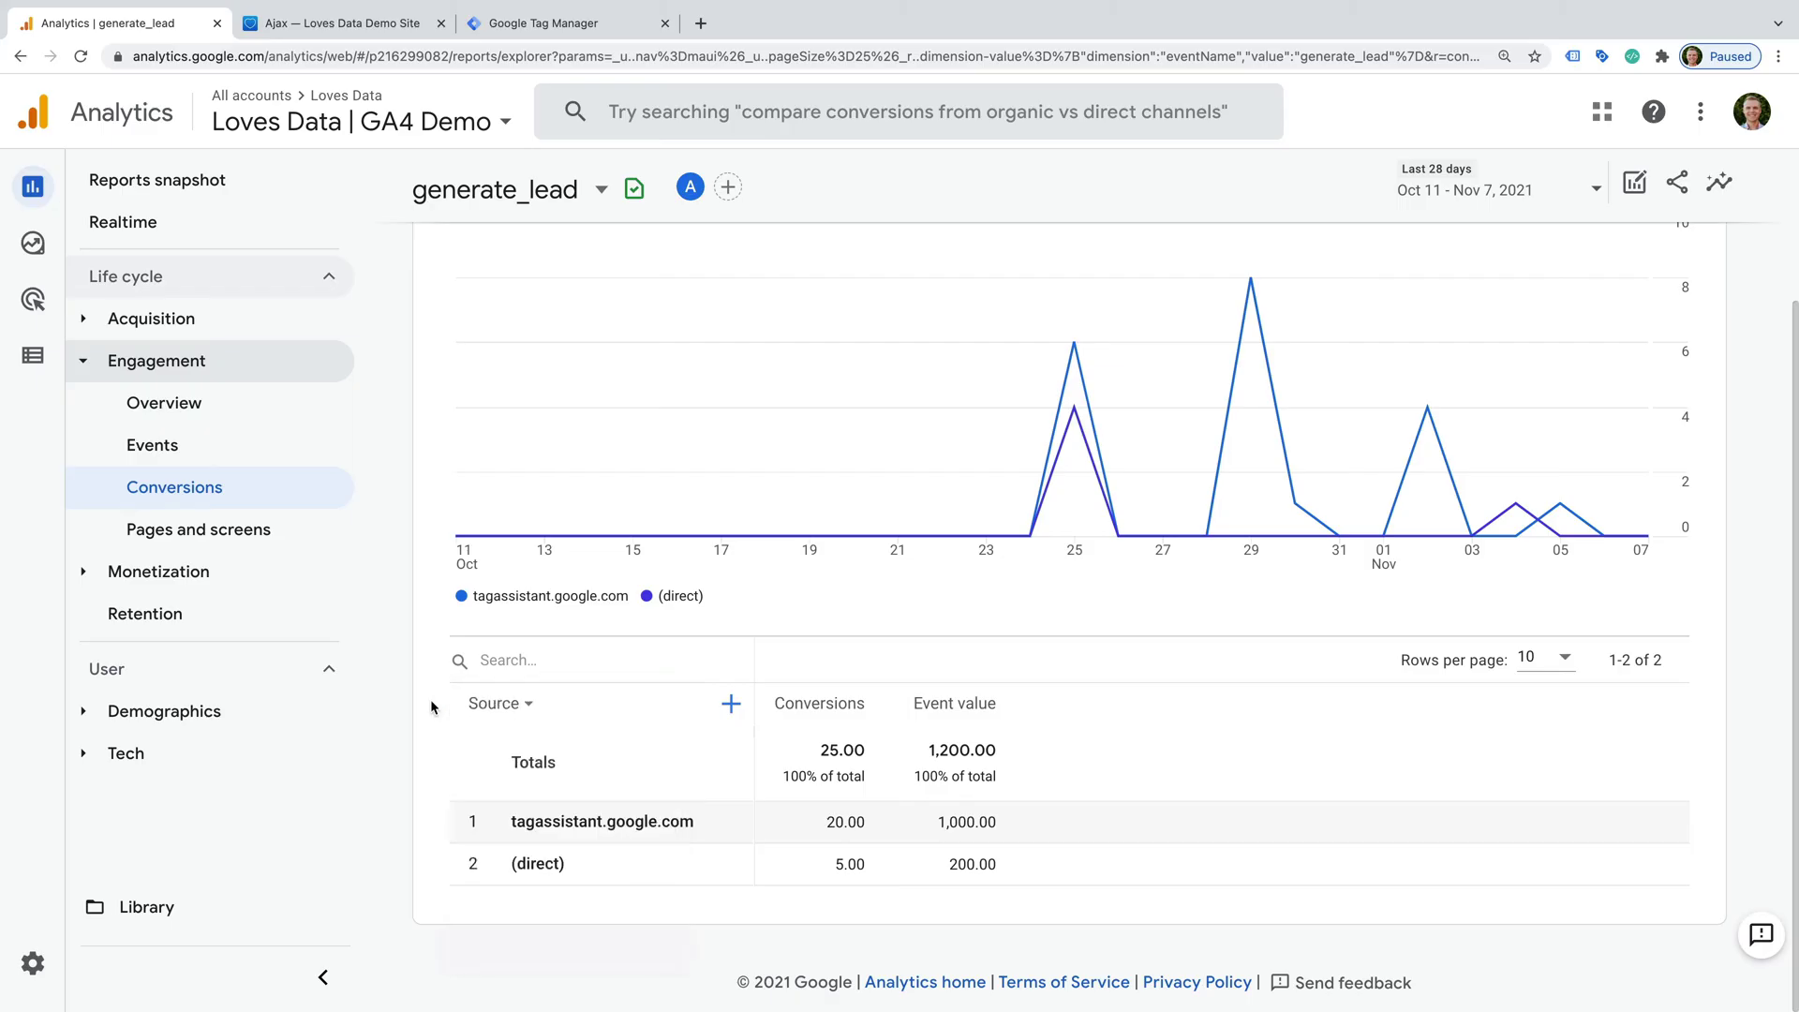
click(229, 320)
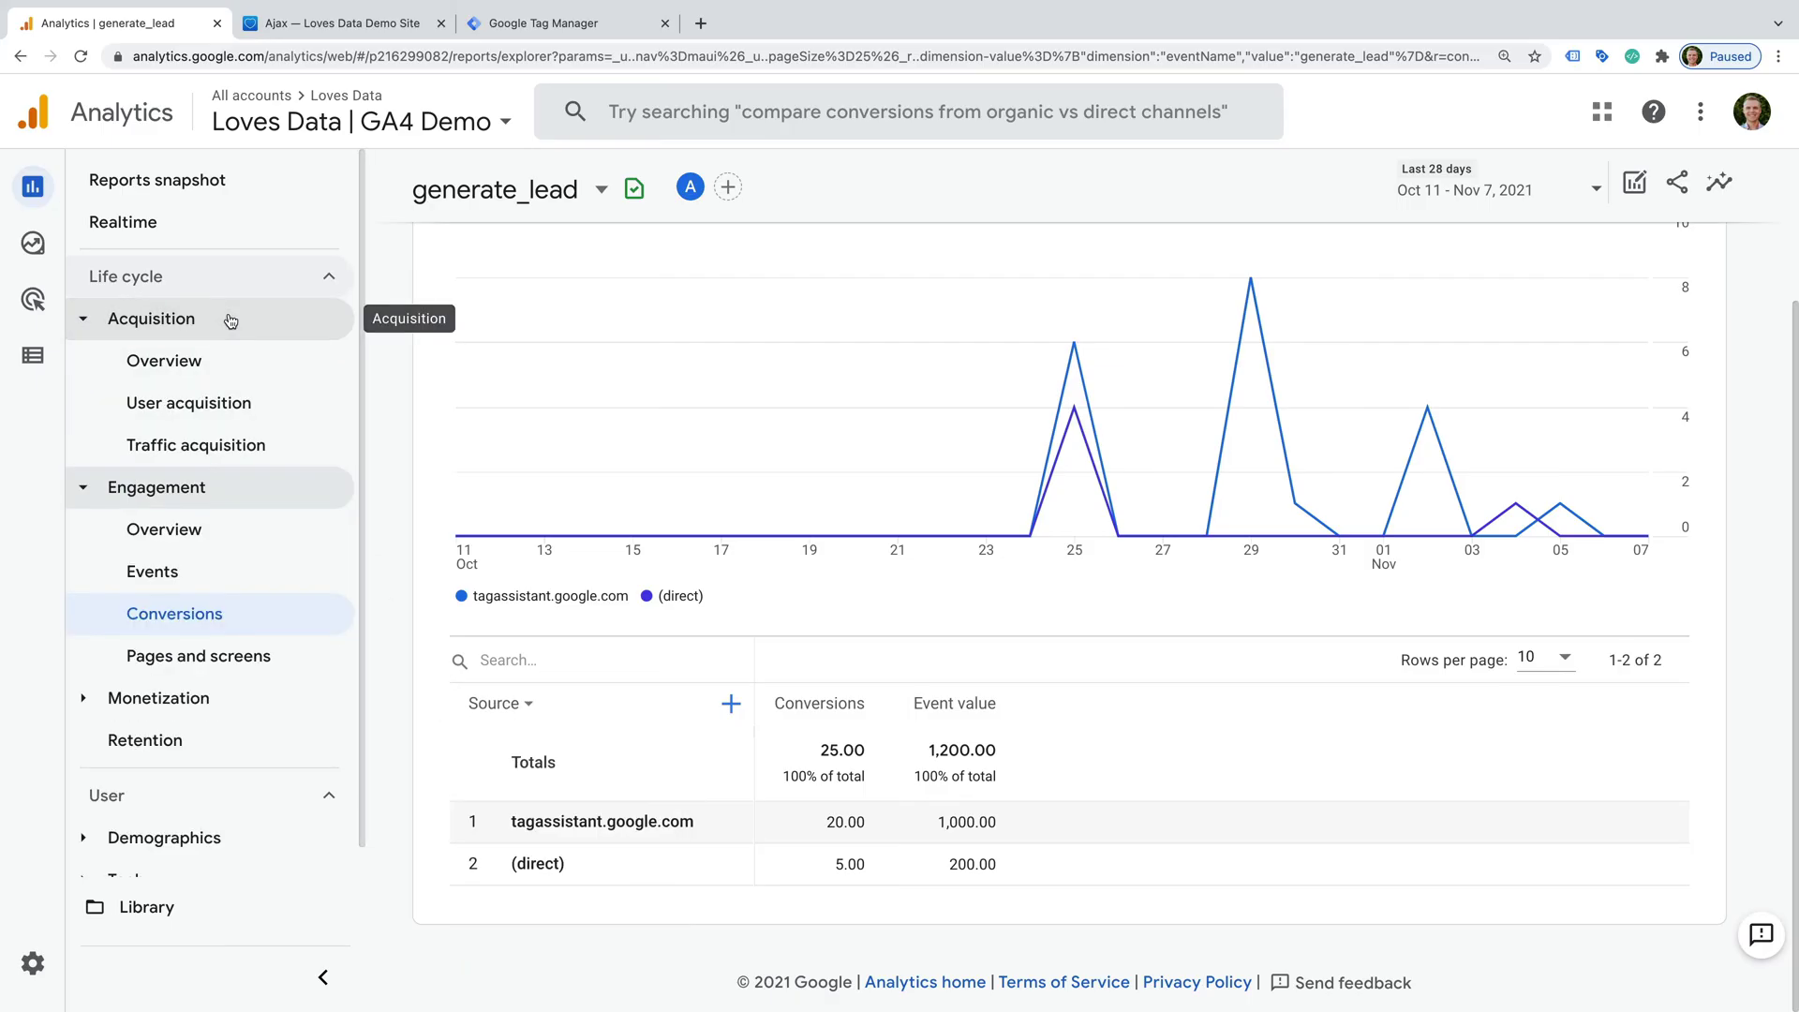
- In the User acquisition report, filter the Conversions column to generate_lead
click(268, 404)
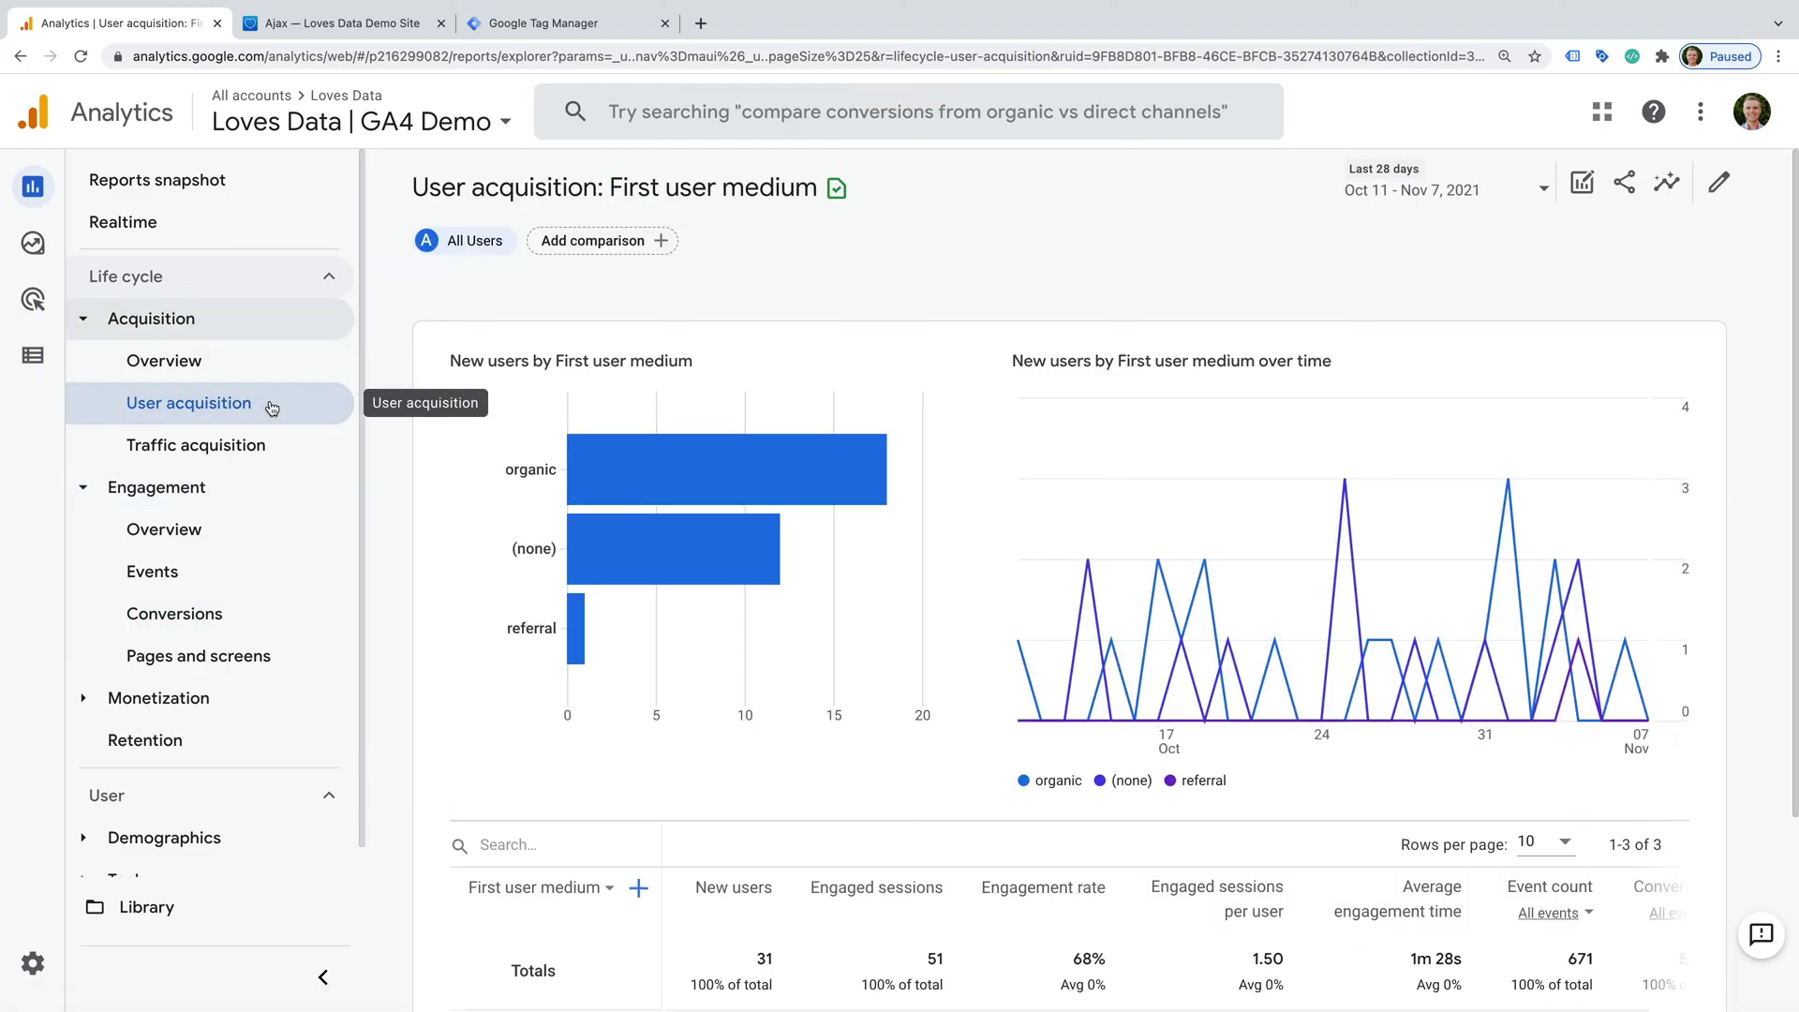
scroll(551, 468, down, 3)
scroll(1361, 720, right, 1)
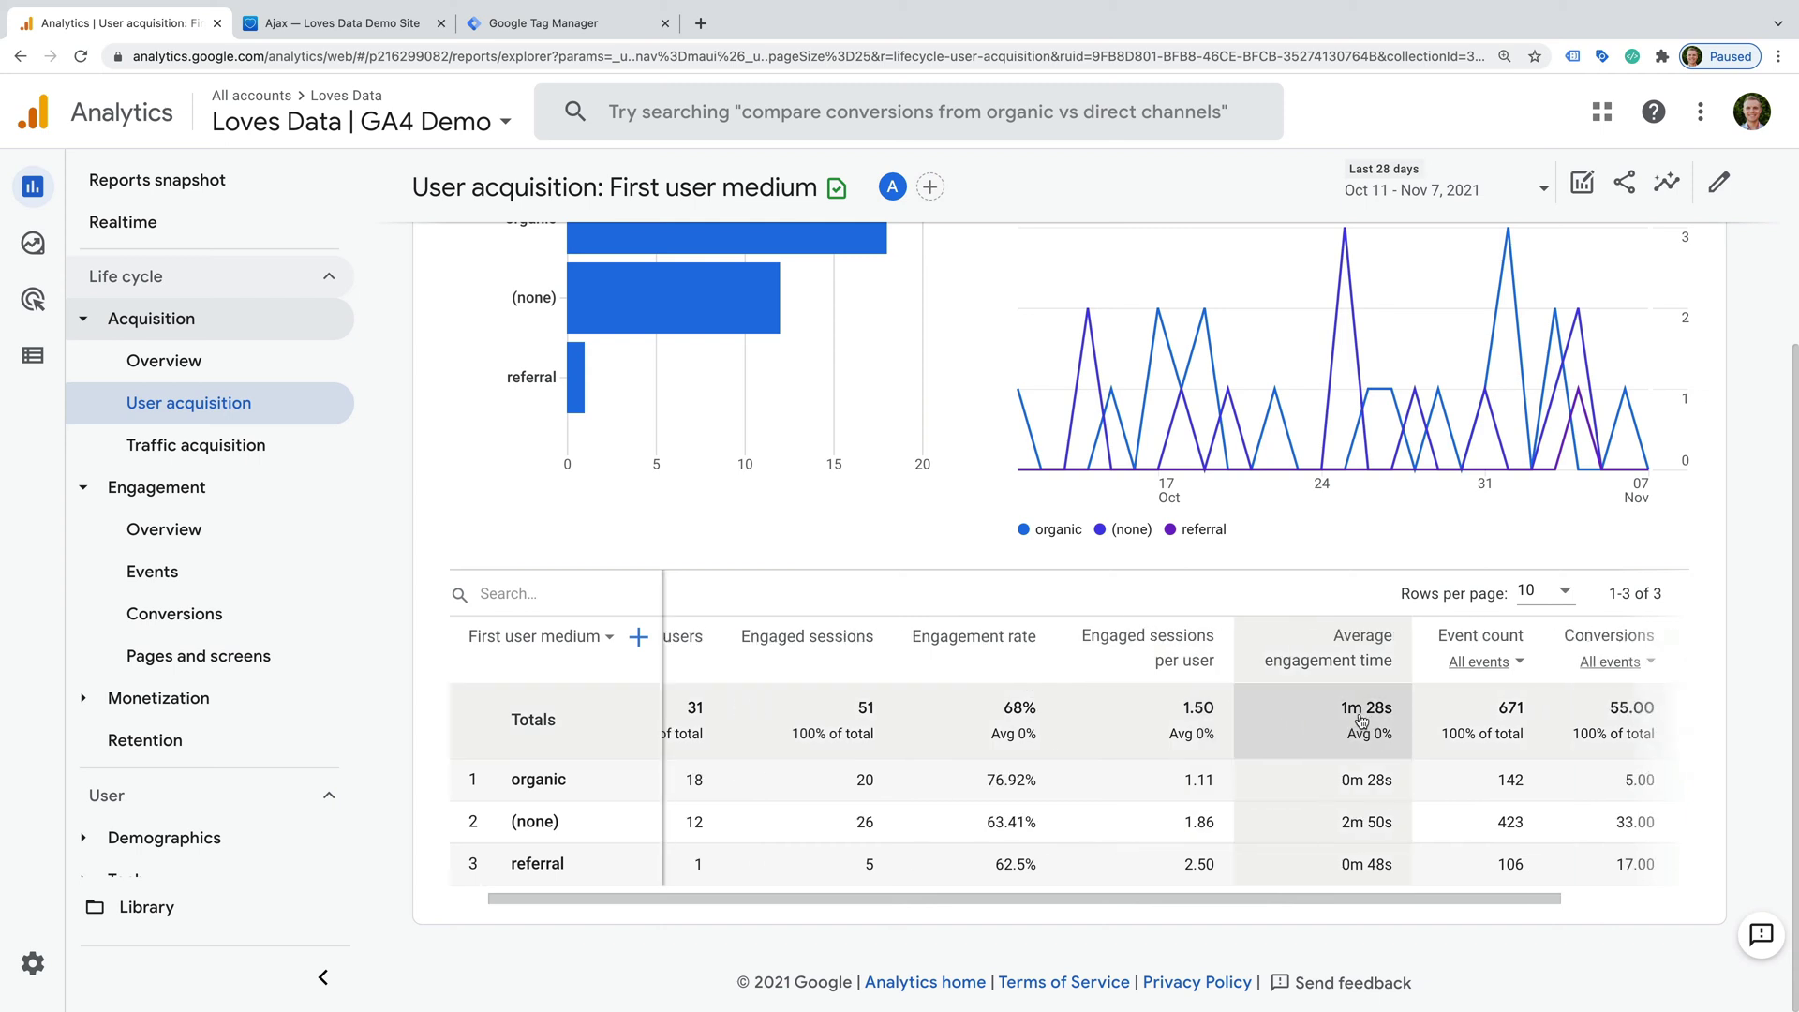
scroll(1362, 720, right, 1)
click(1540, 643)
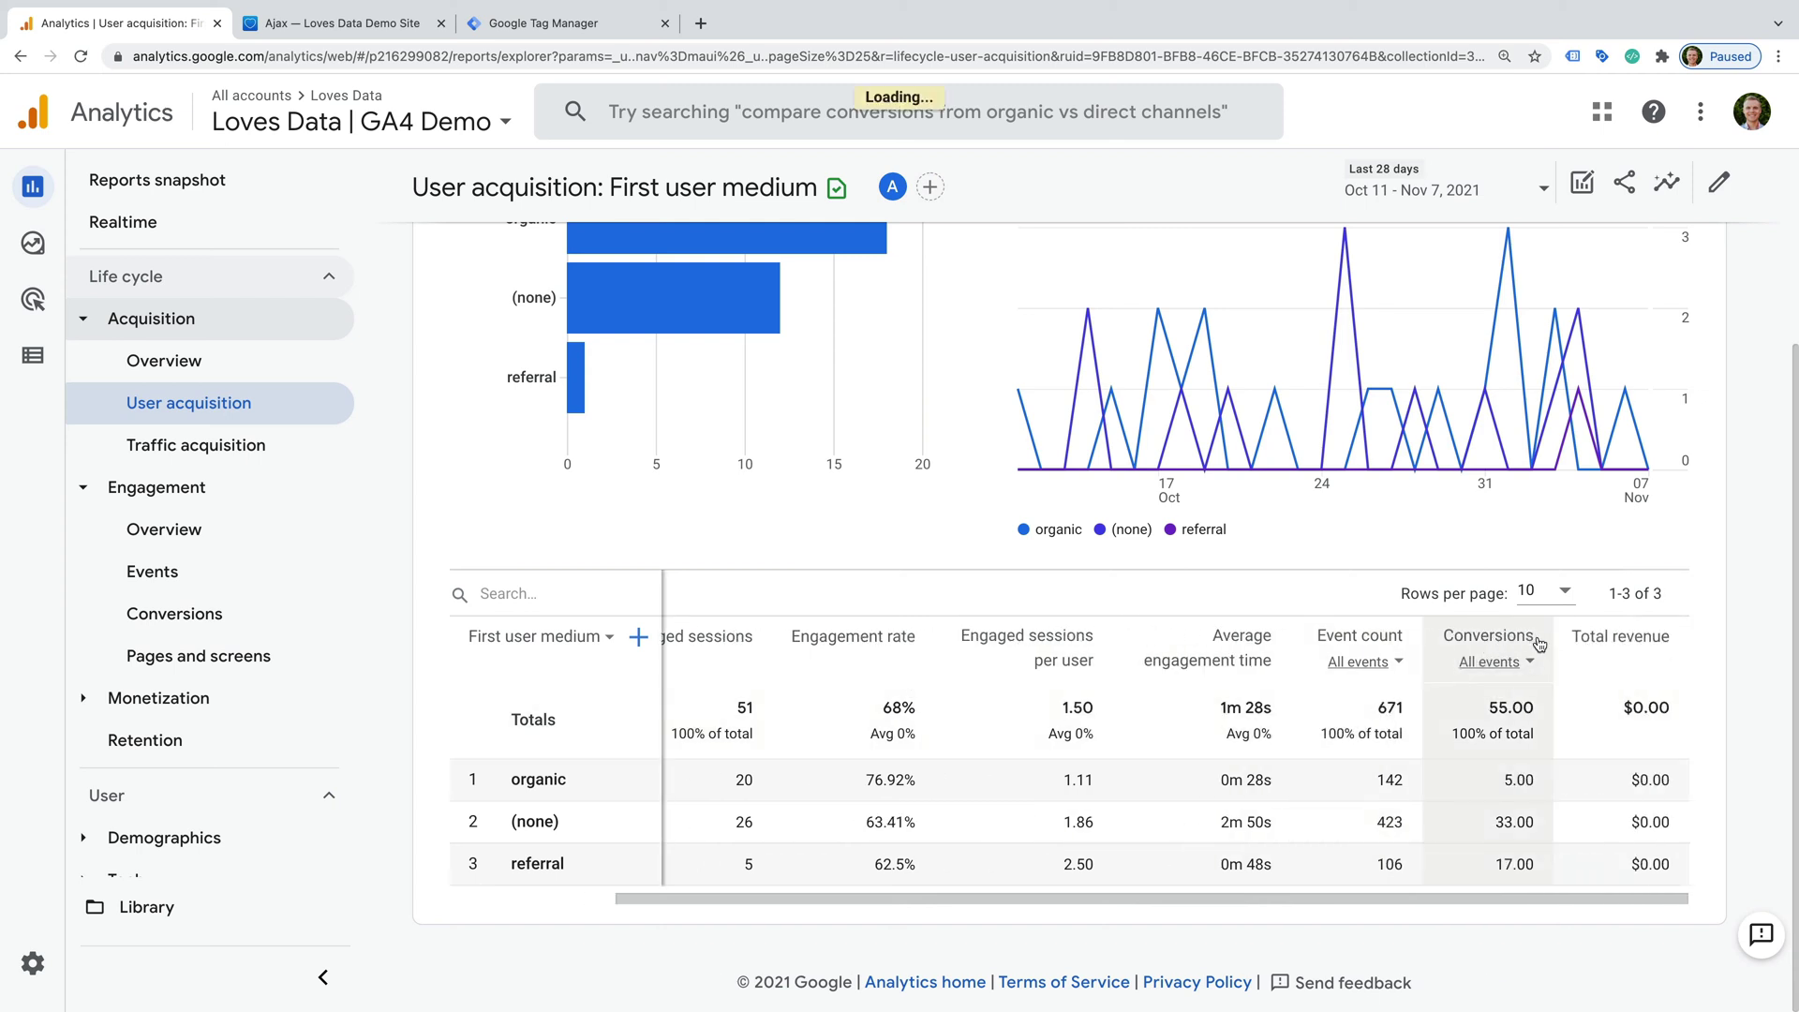
mouse_move(1544, 653)
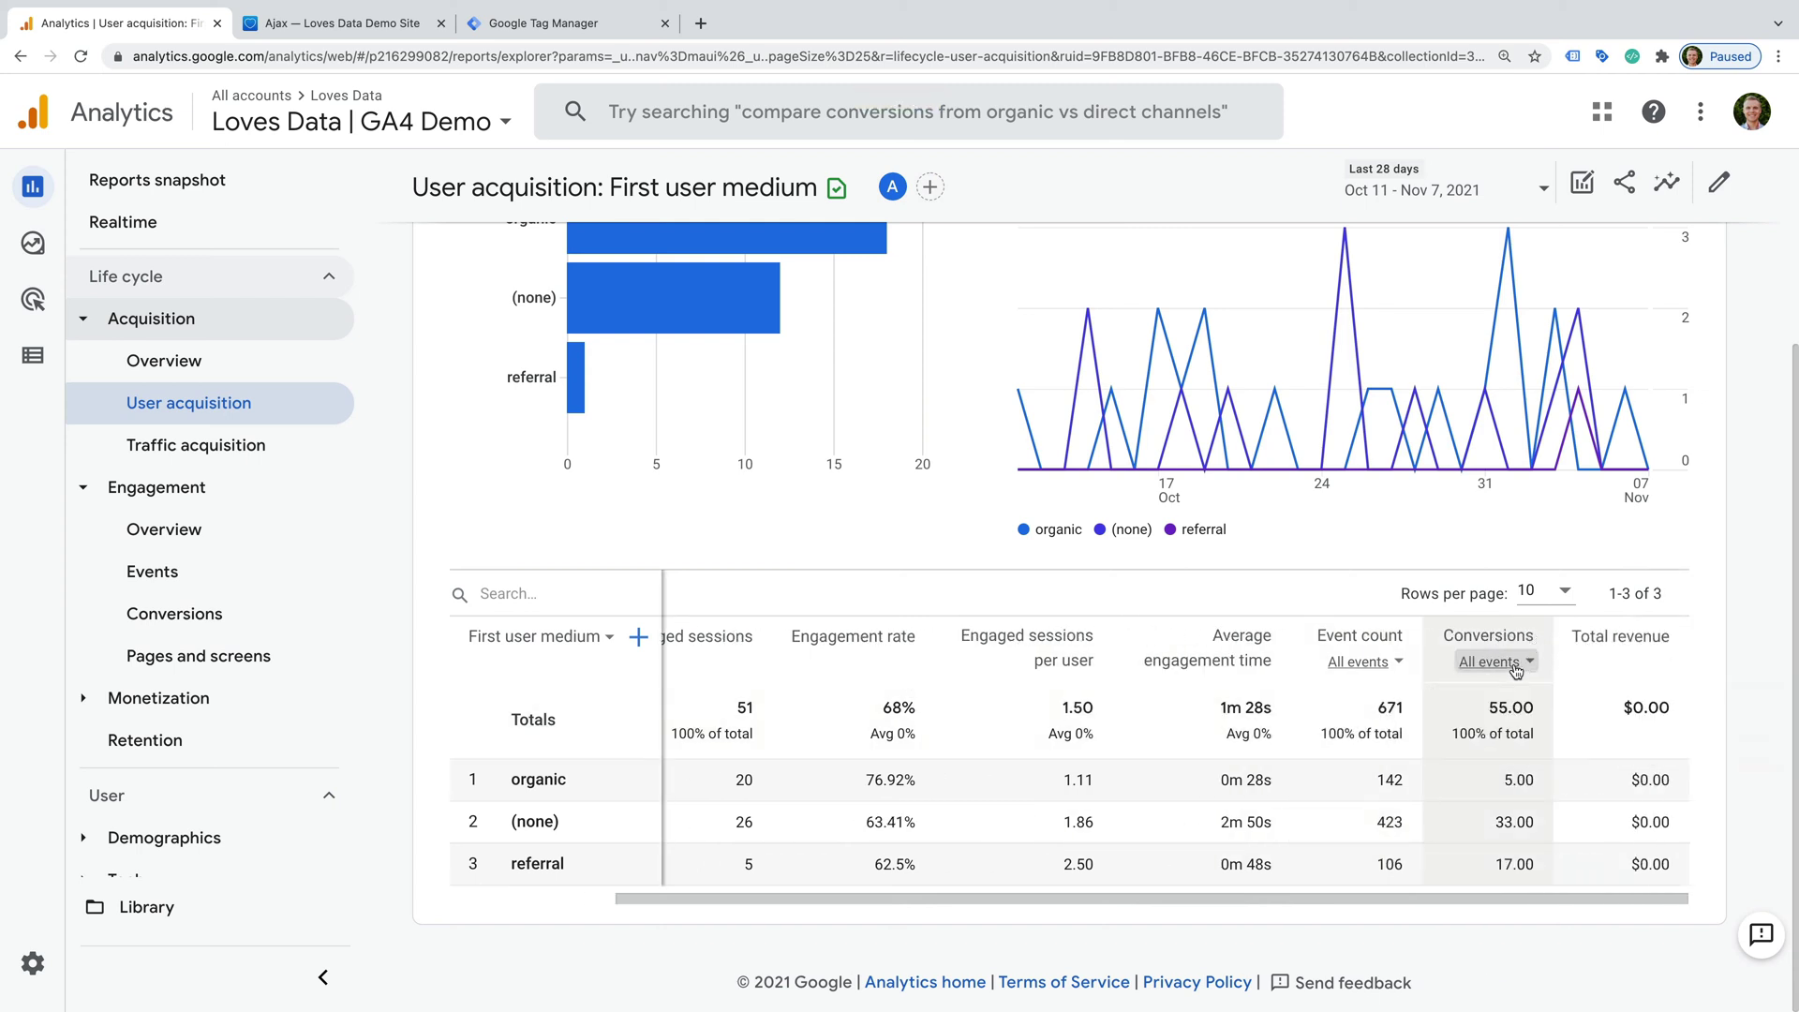
click(1510, 666)
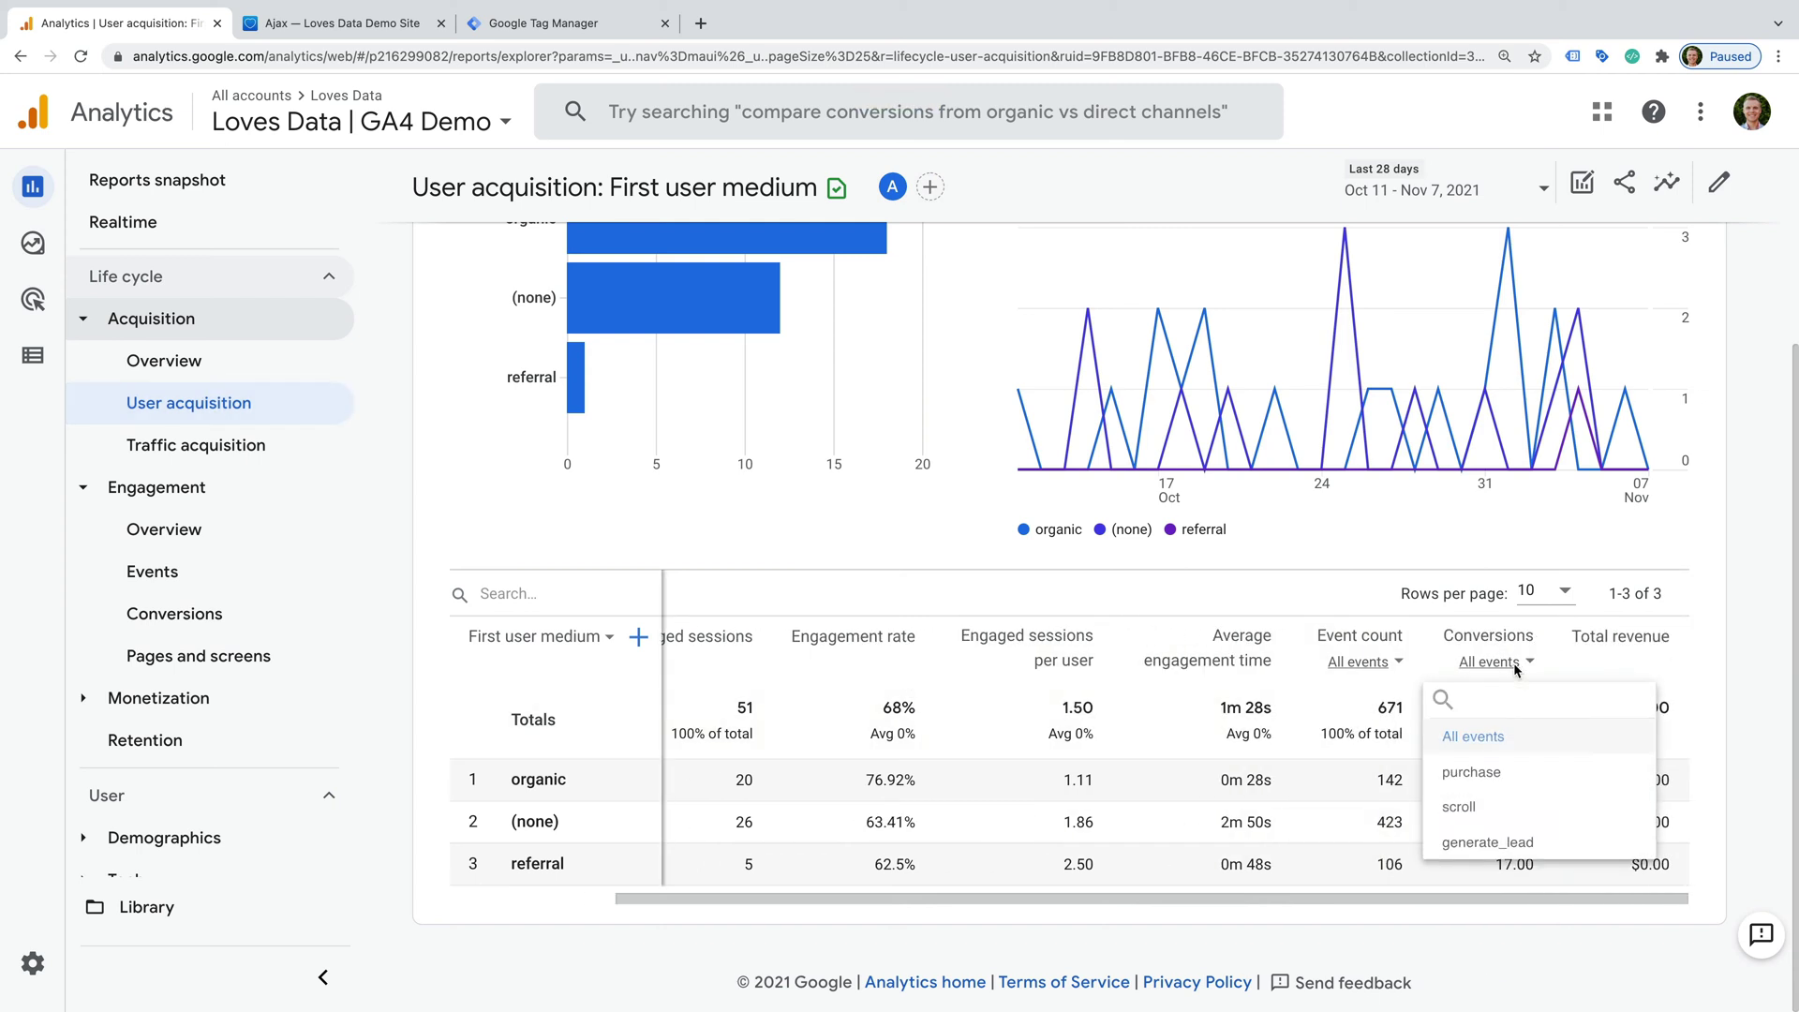
click(1517, 843)
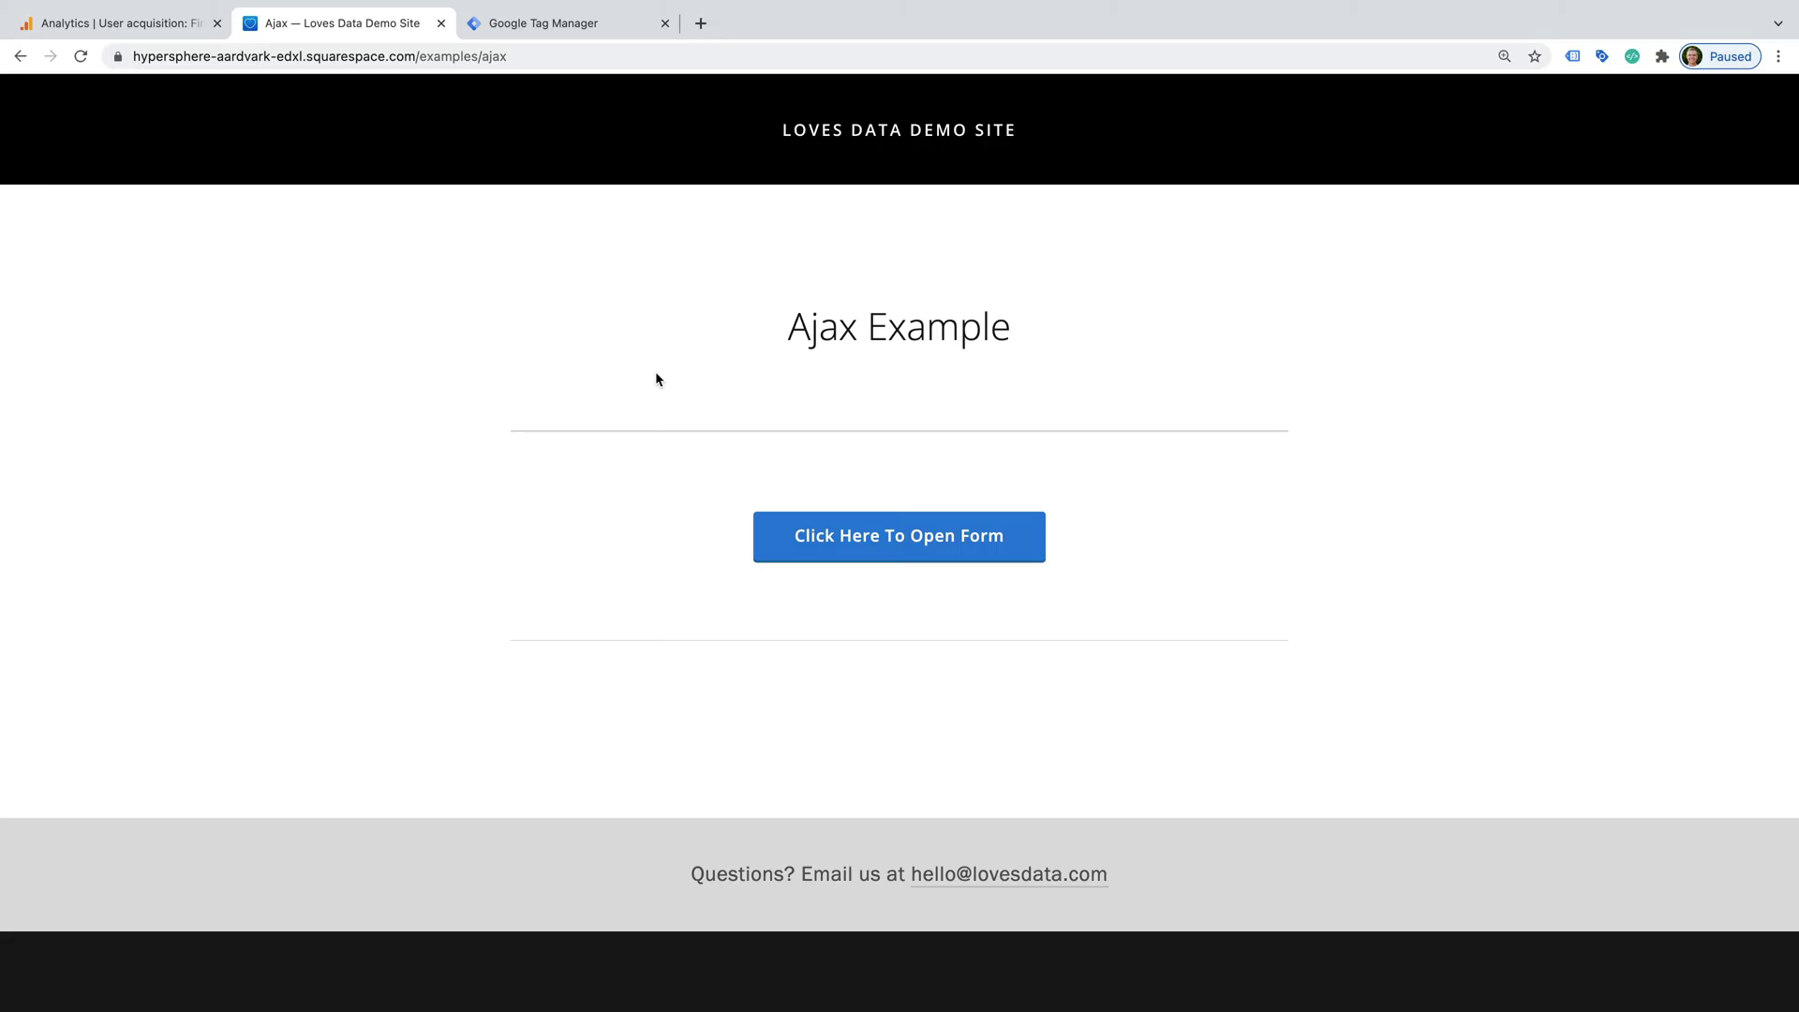
- Fill in the Example Form with a first and last name, message 'Testing' and an e-mail, then submit it
click(949, 556)
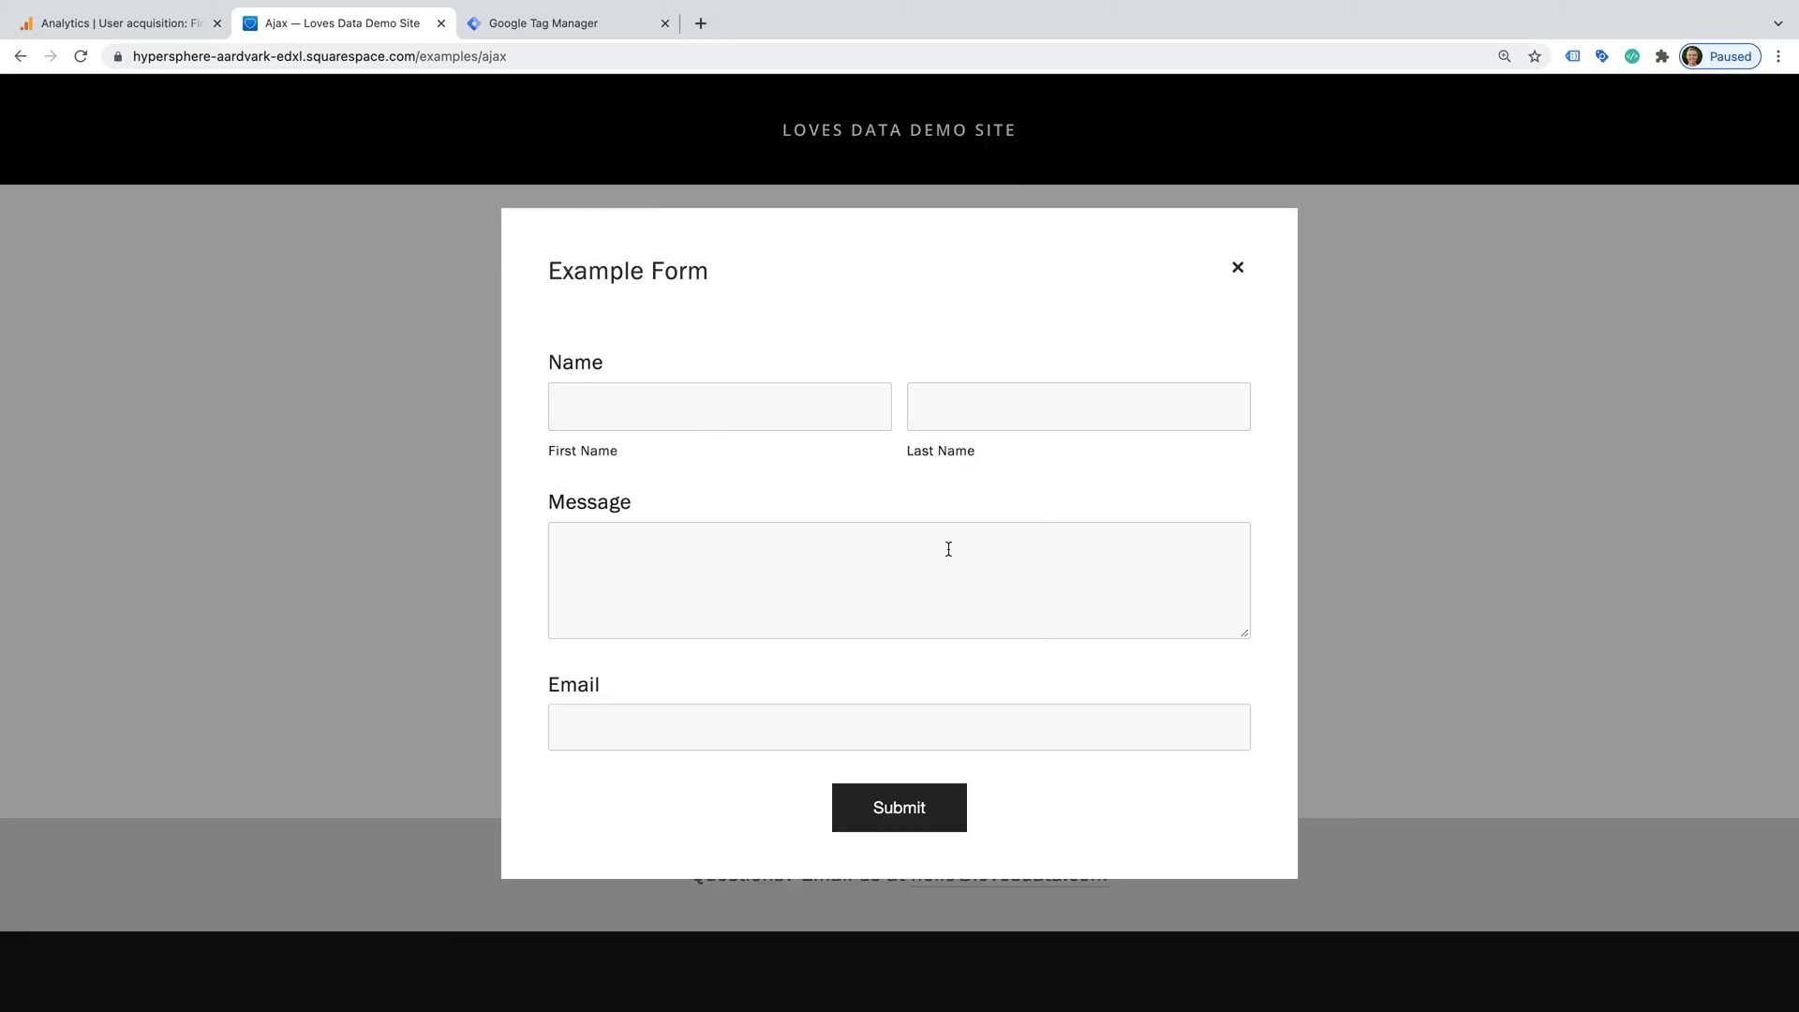
click(760, 408)
key(Tab)
key(Tab)
text(Tes)
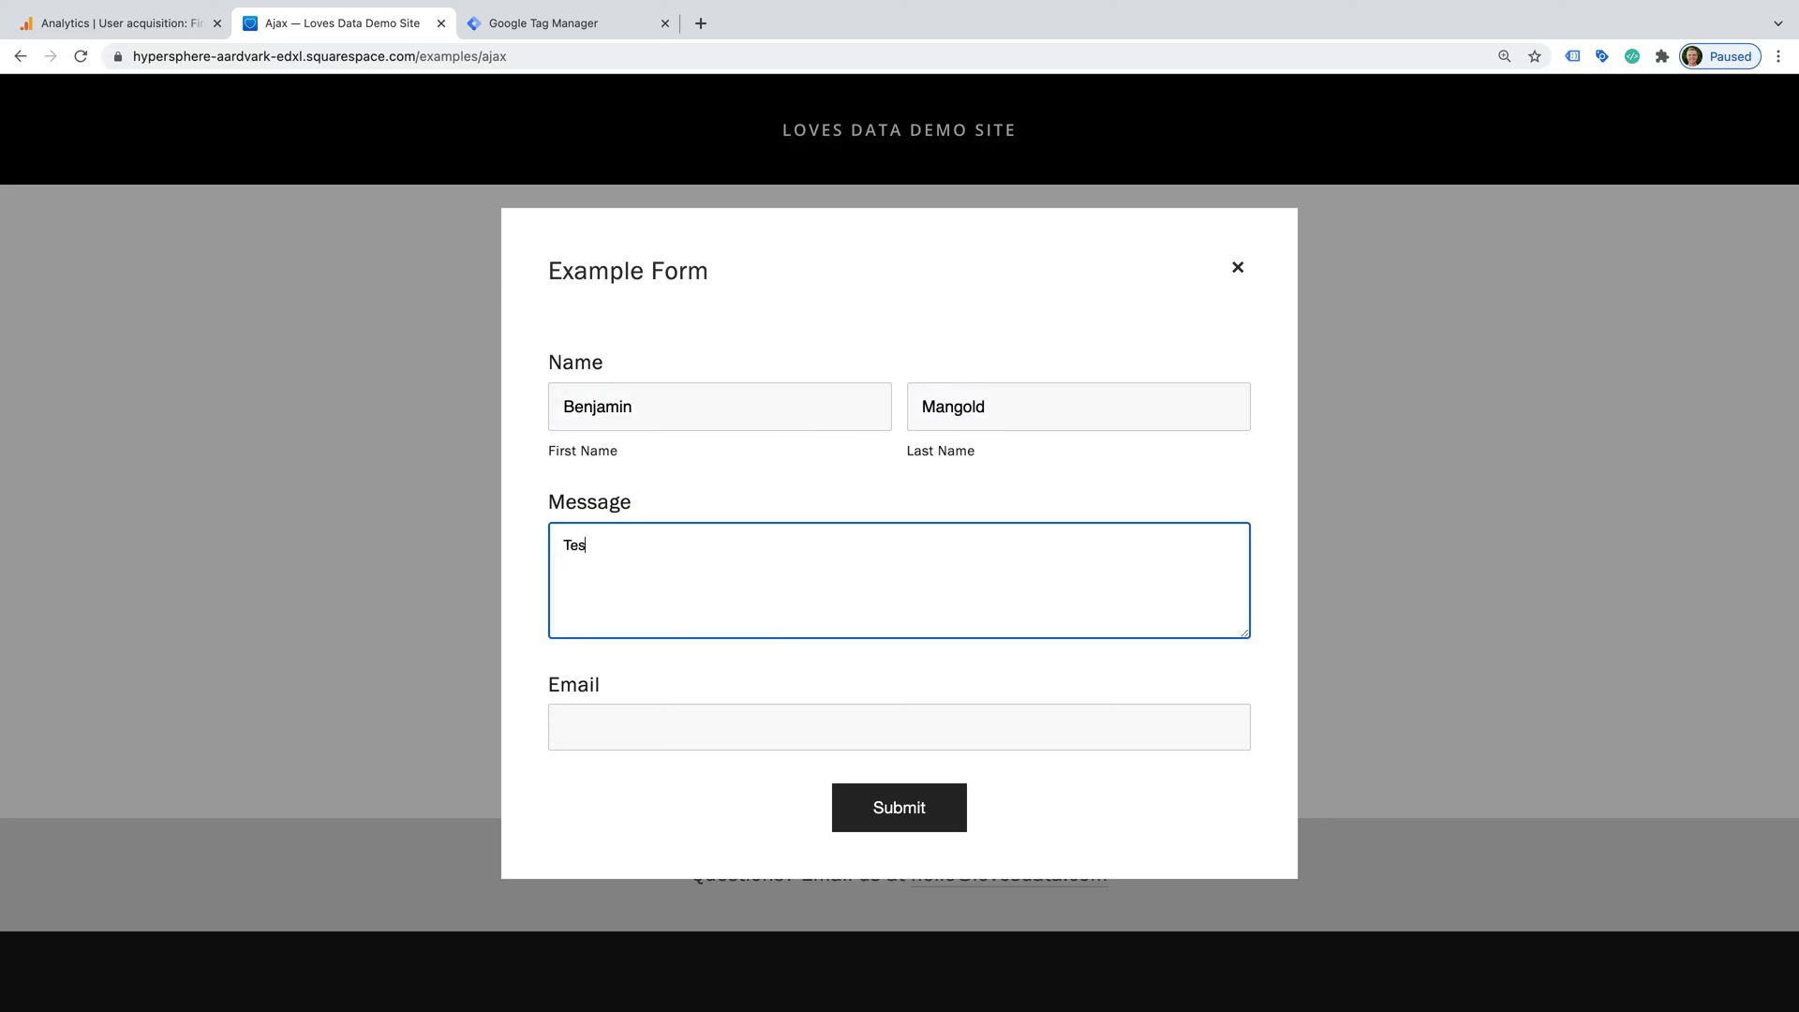
text(ting)
key(Tab)
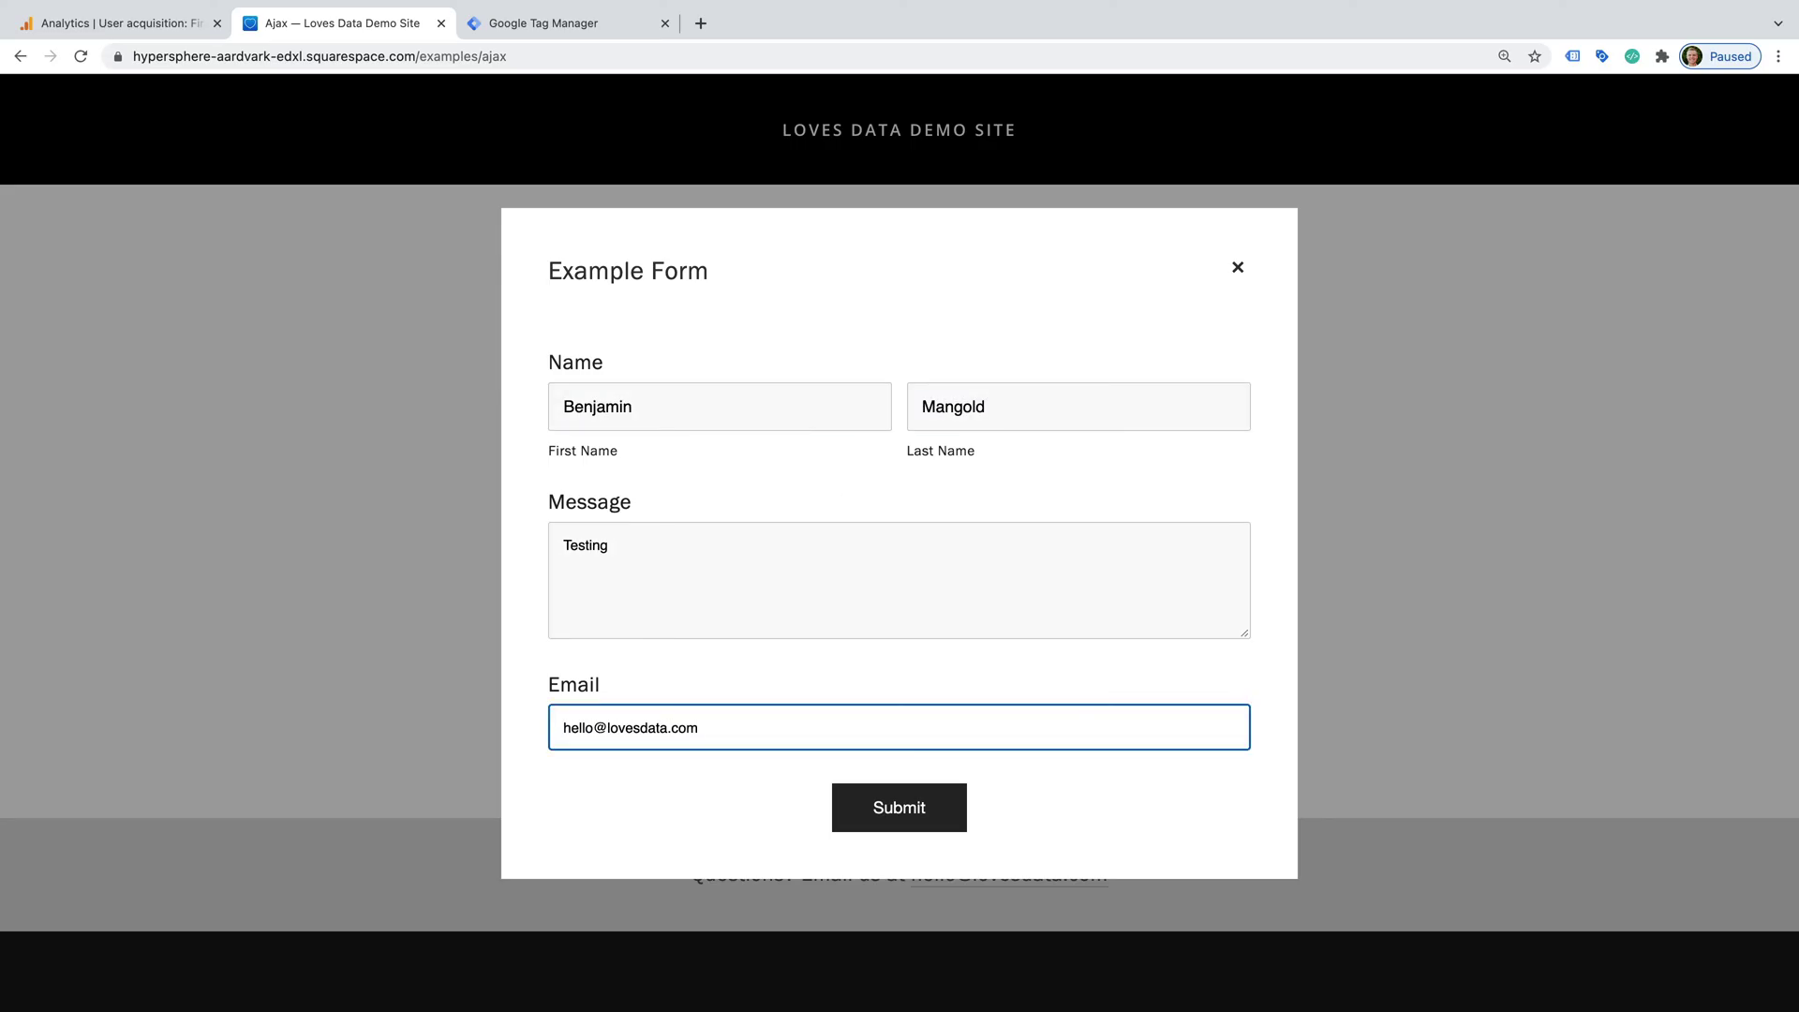
click(952, 808)
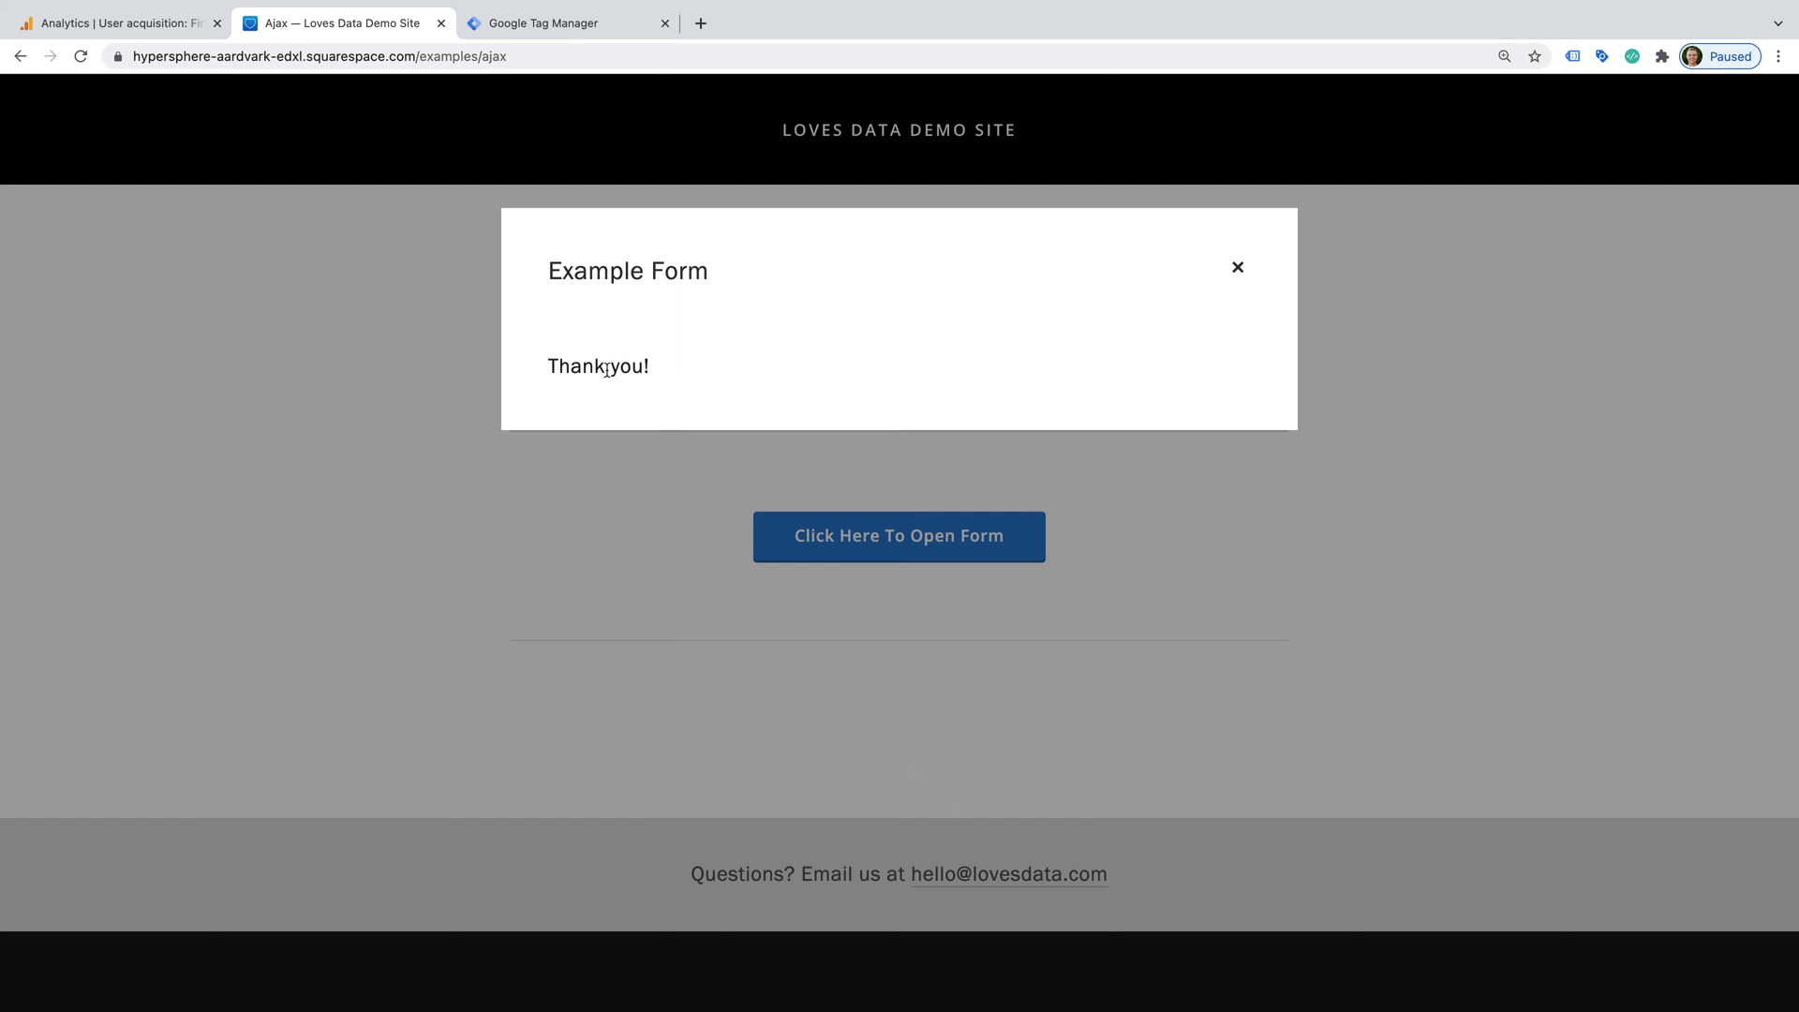
right_click(568, 372)
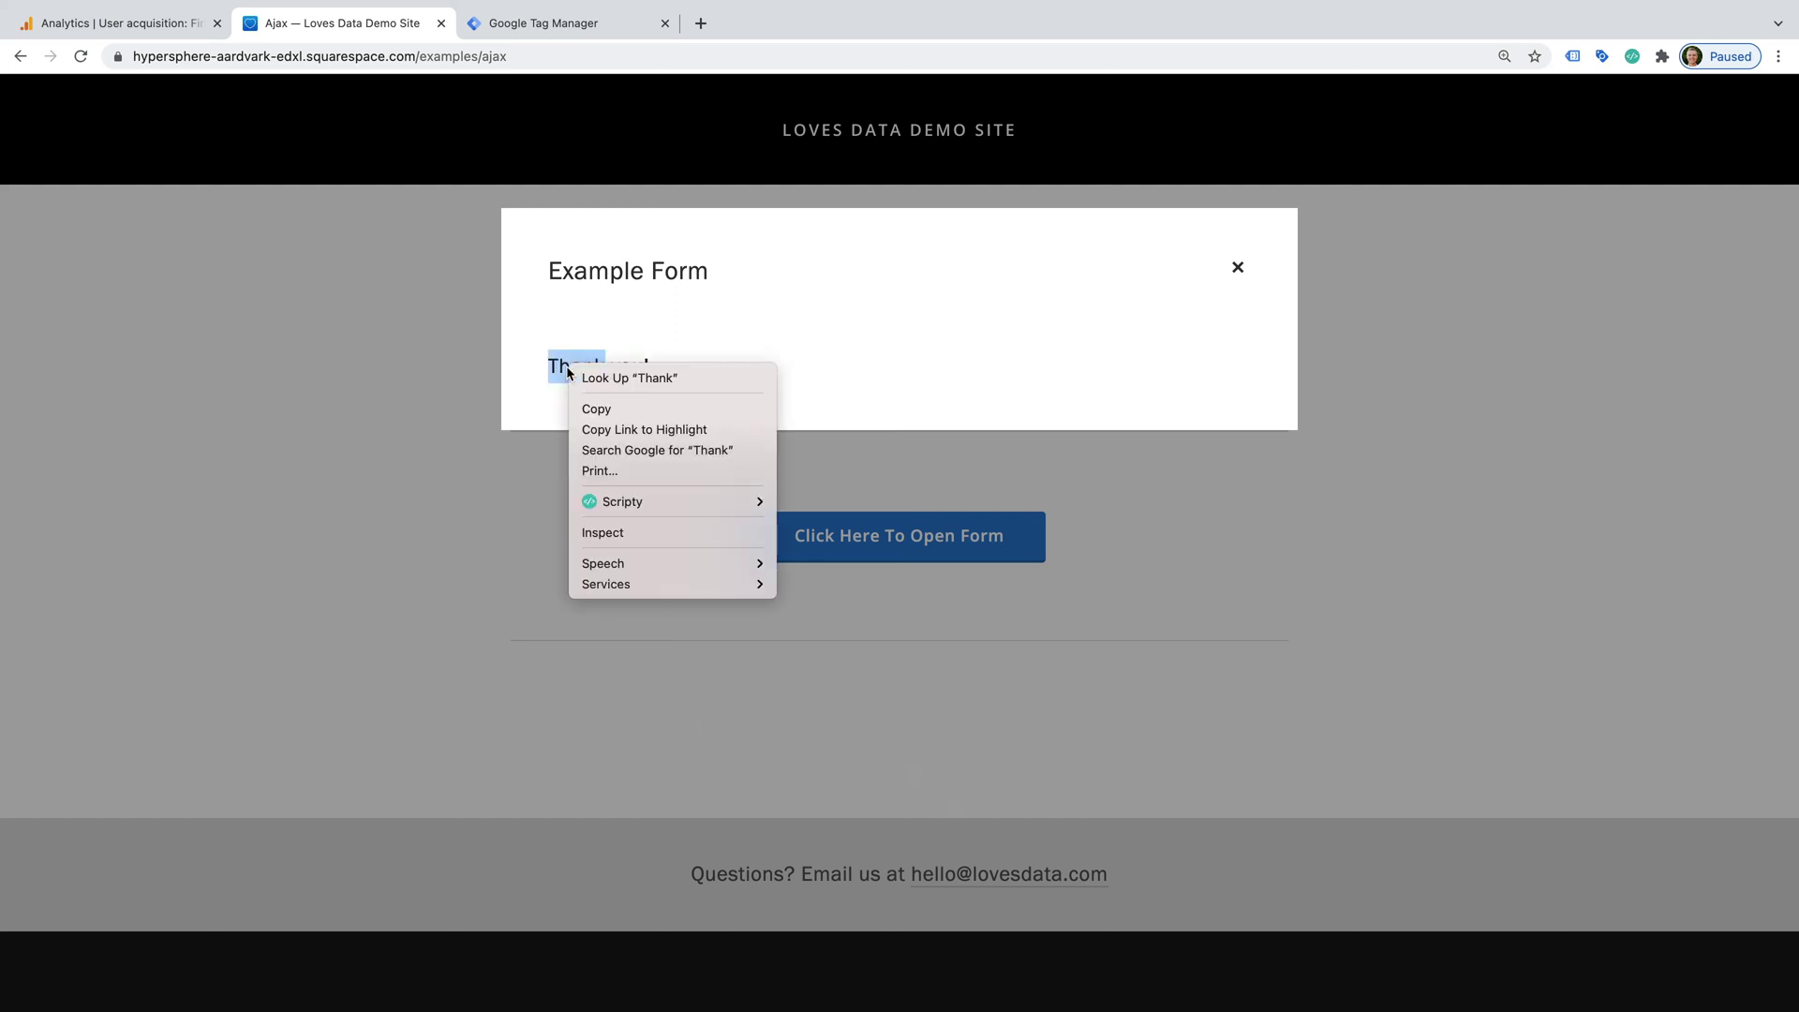
click(681, 534)
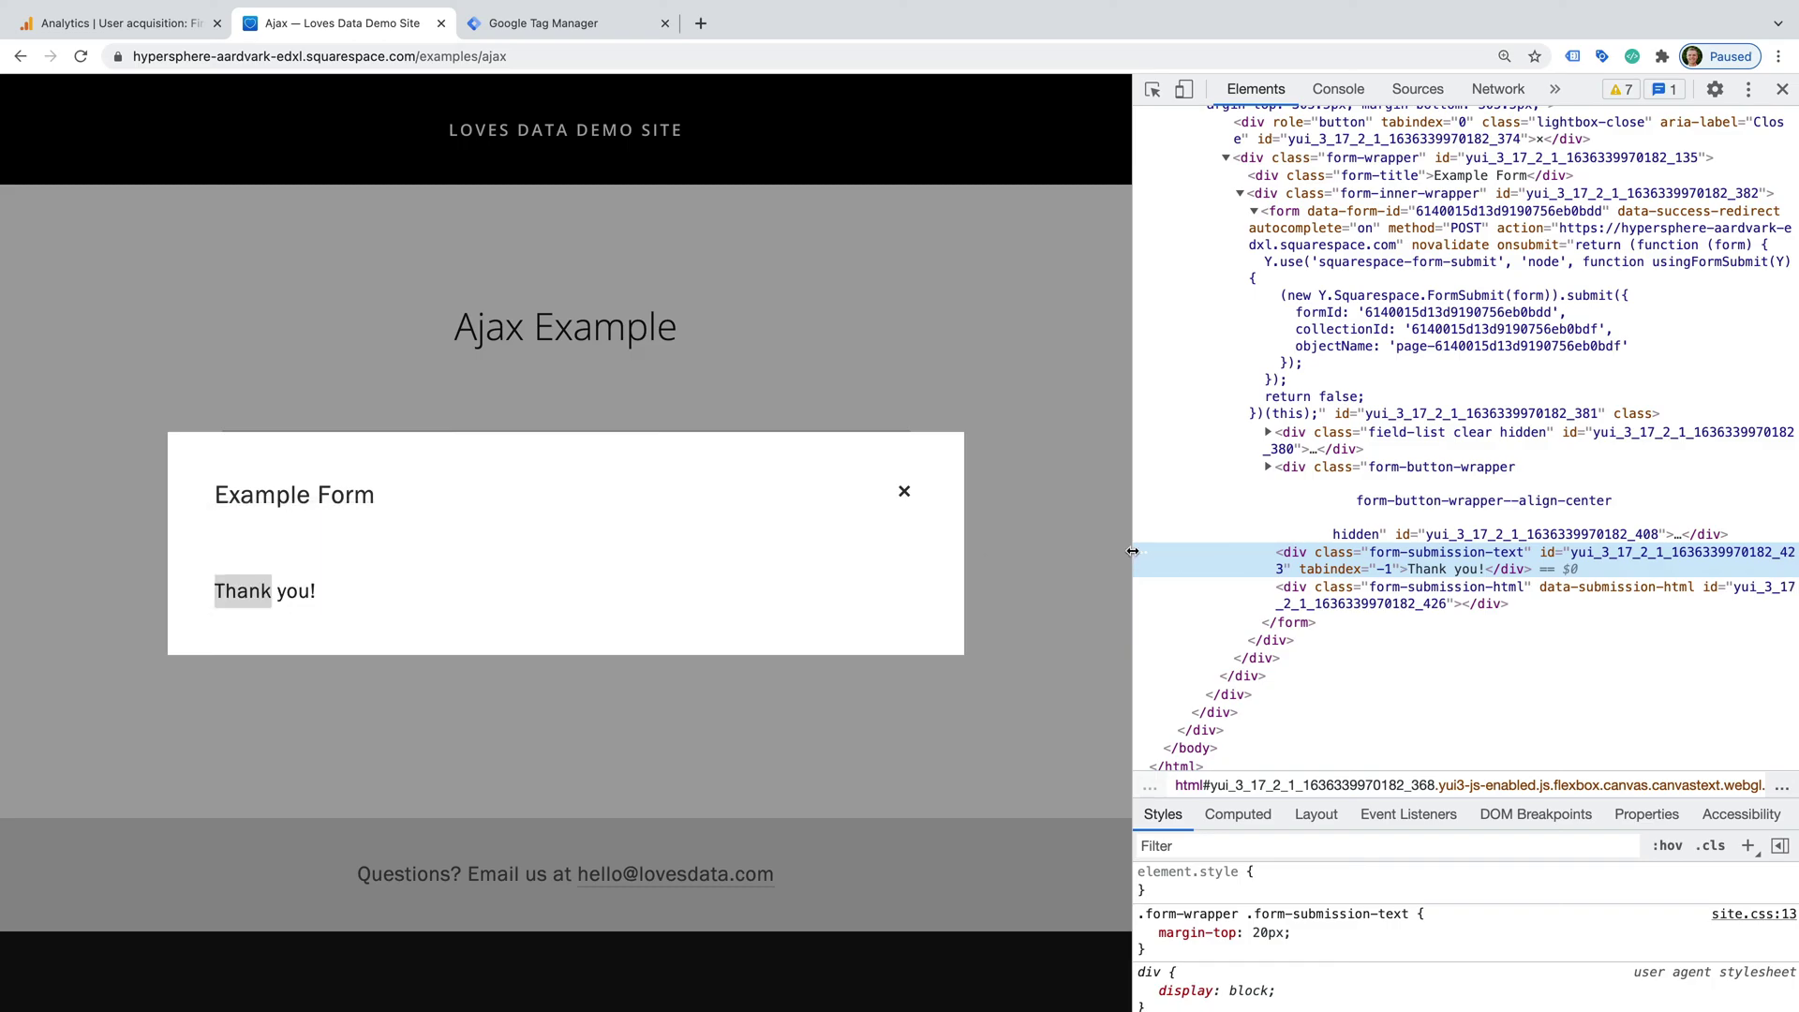
drag(1131, 555, 945, 551)
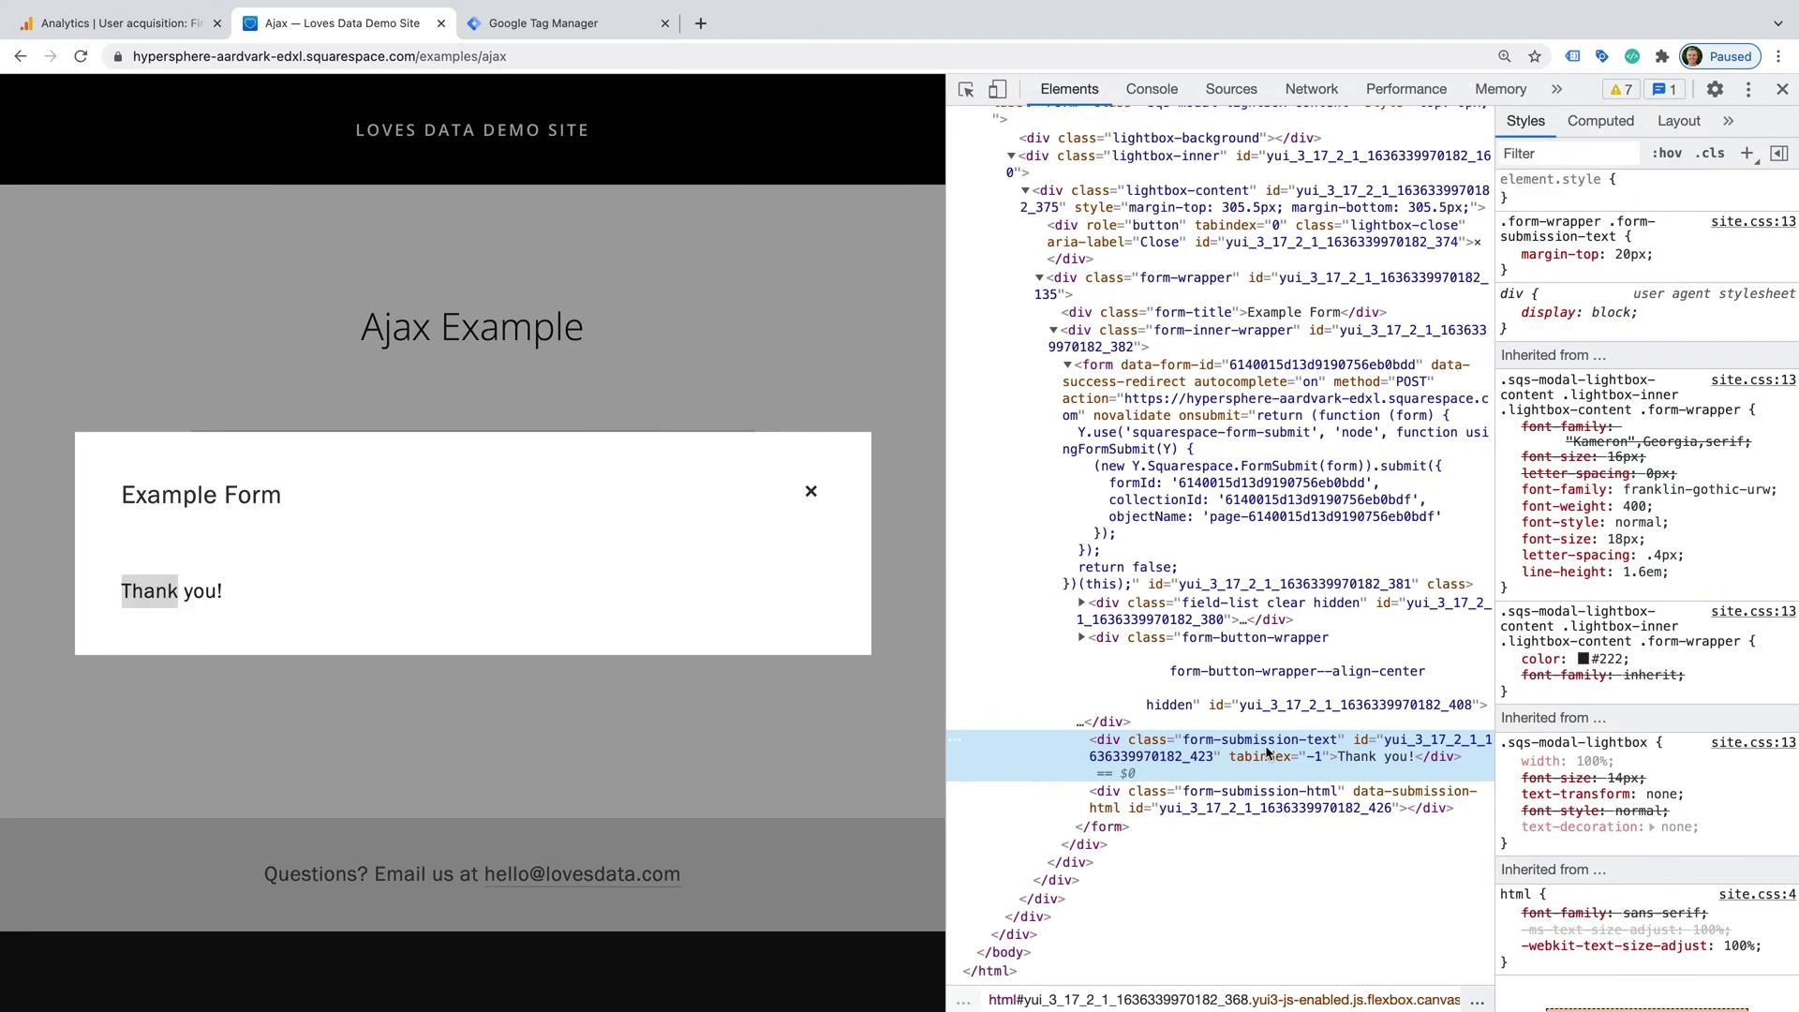
double_click(1226, 745)
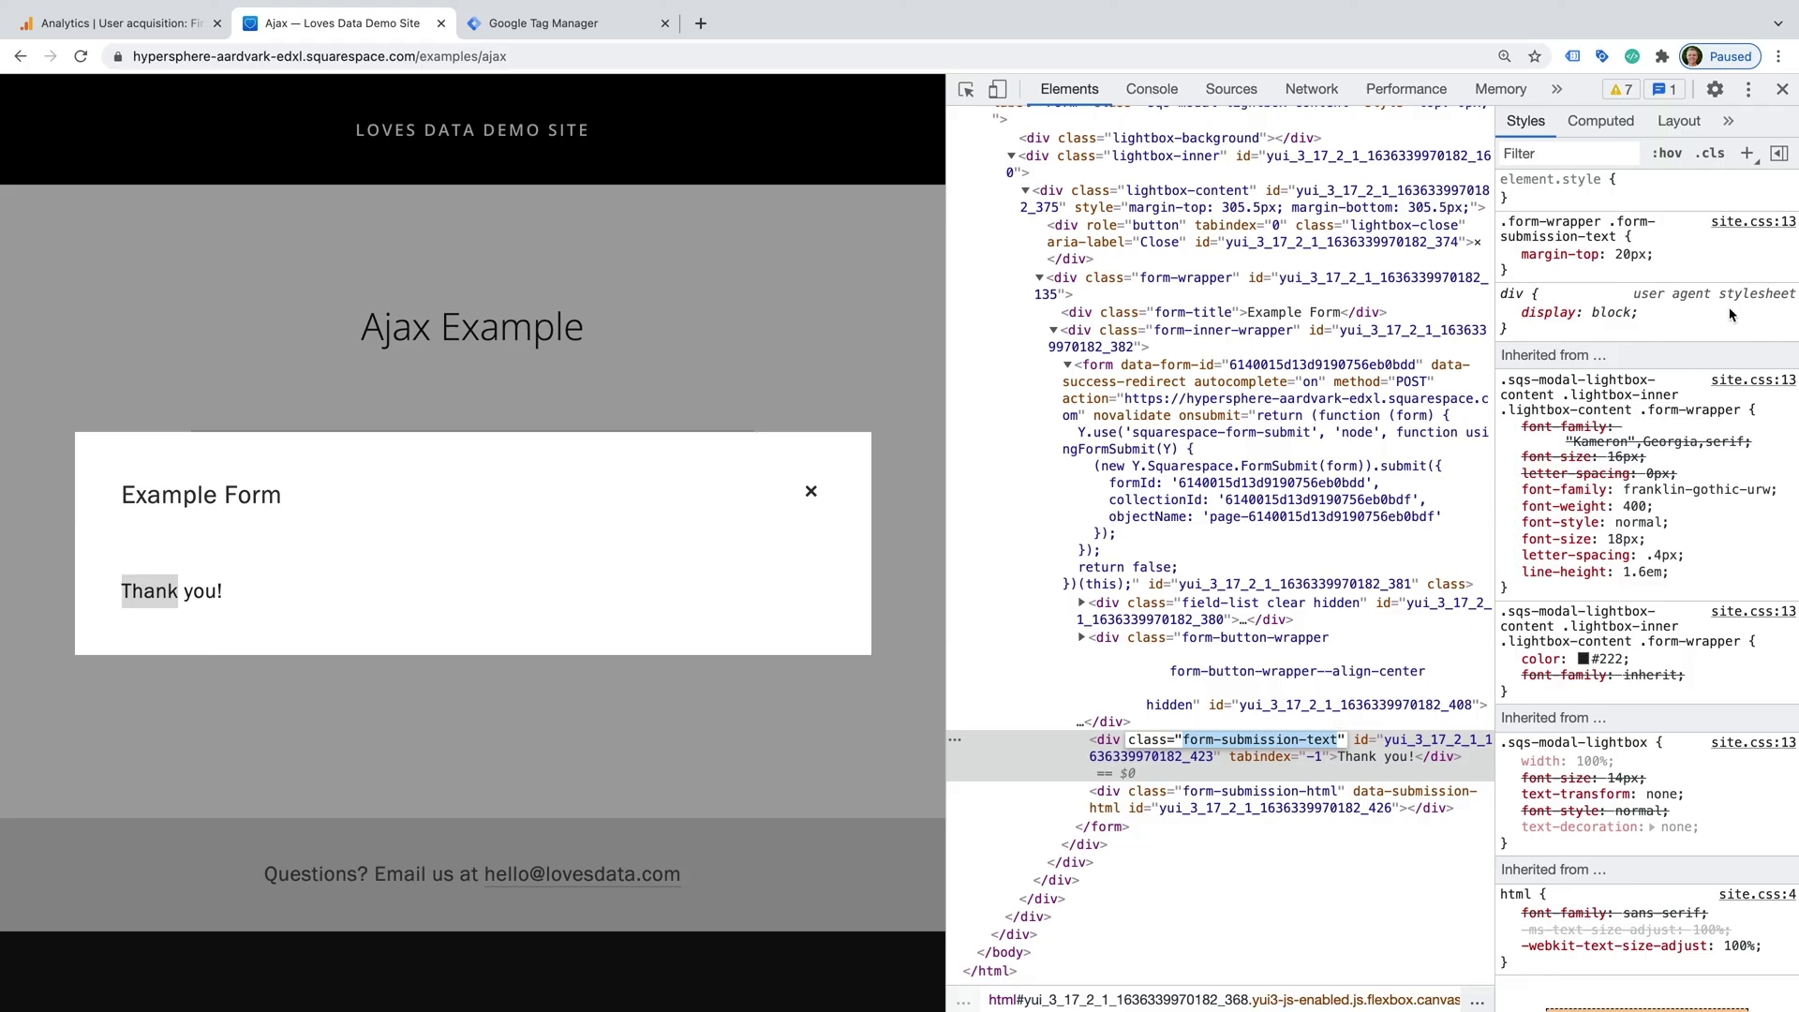
click(1782, 89)
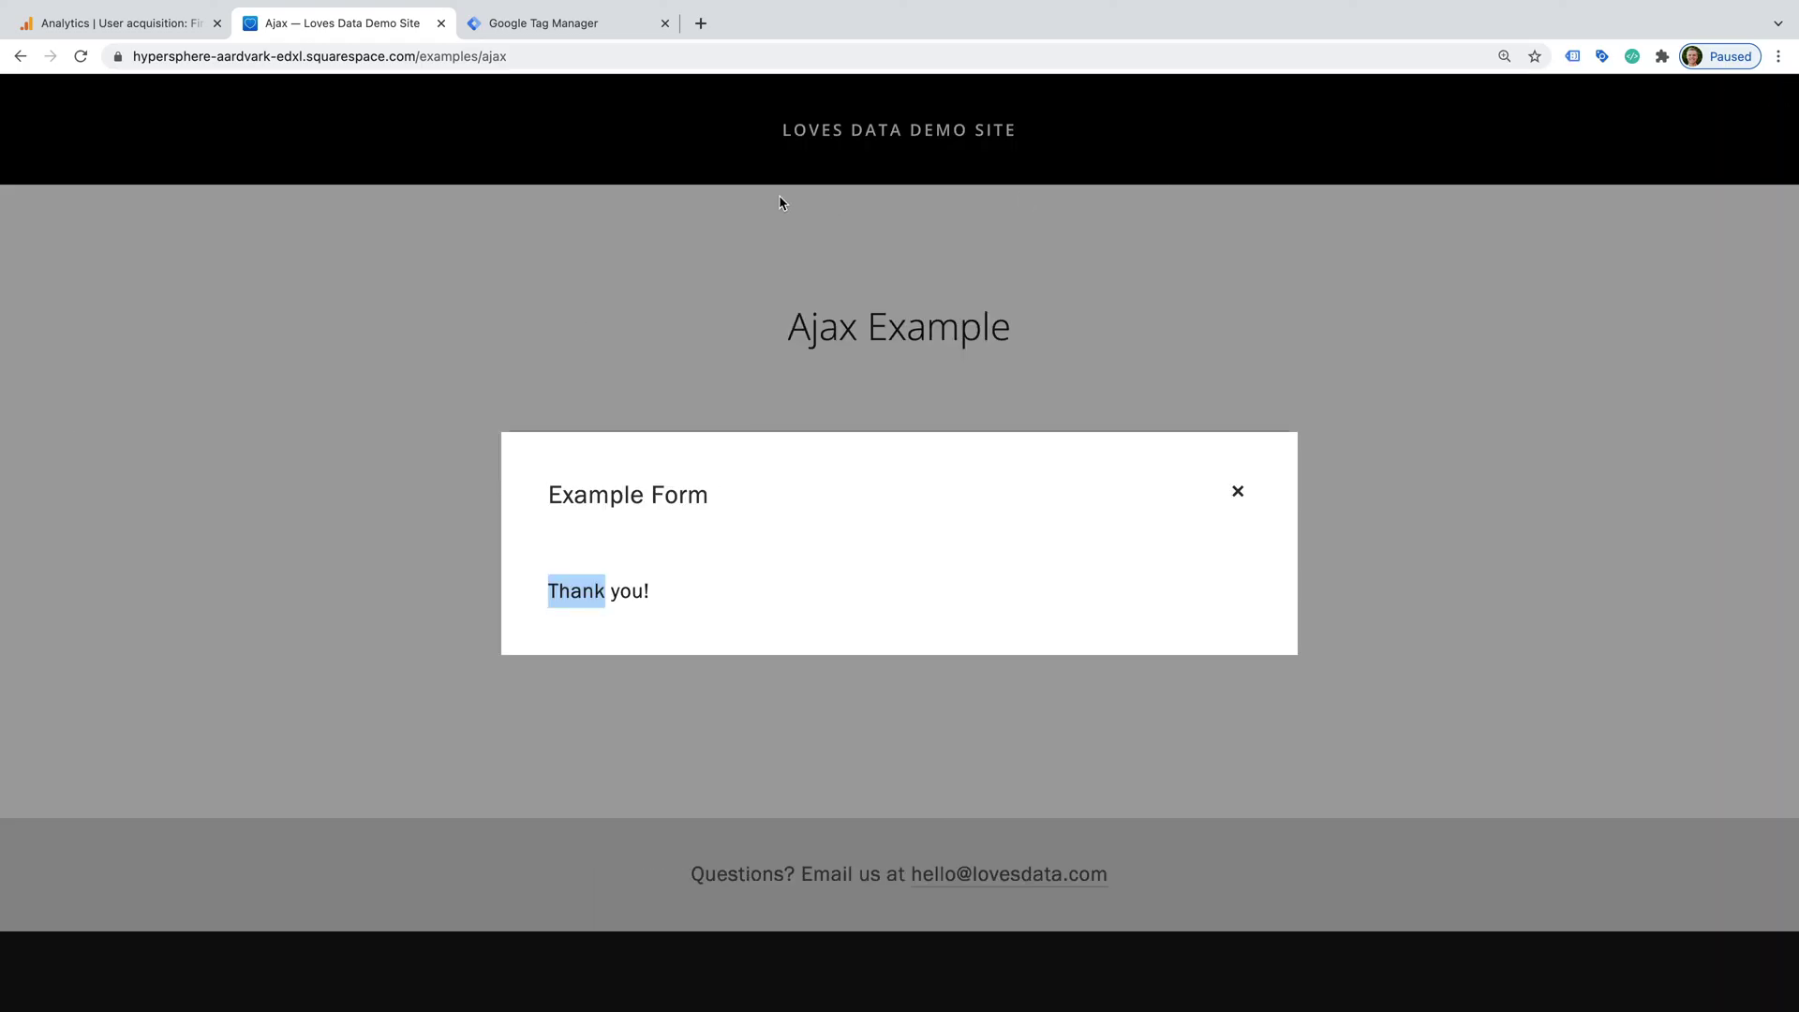
- In Tag Manager, create a new tag named 'Form Submission GA4'
click(586, 27)
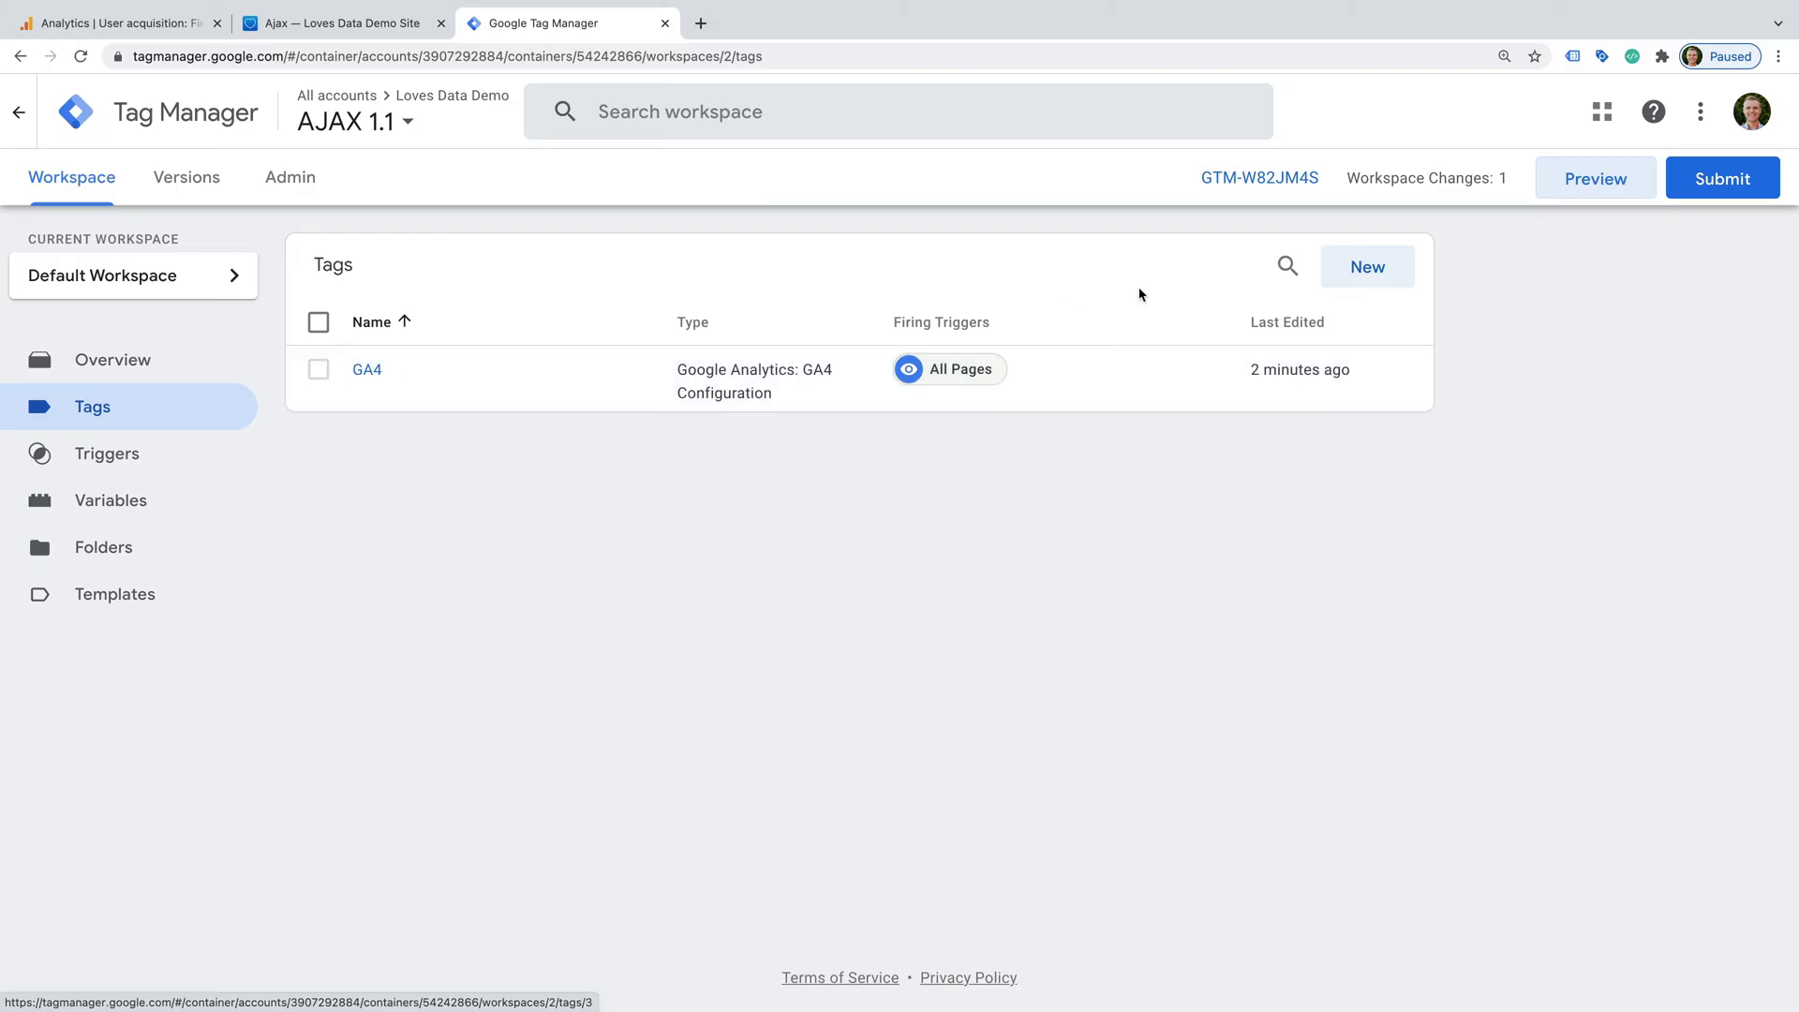
click(1340, 277)
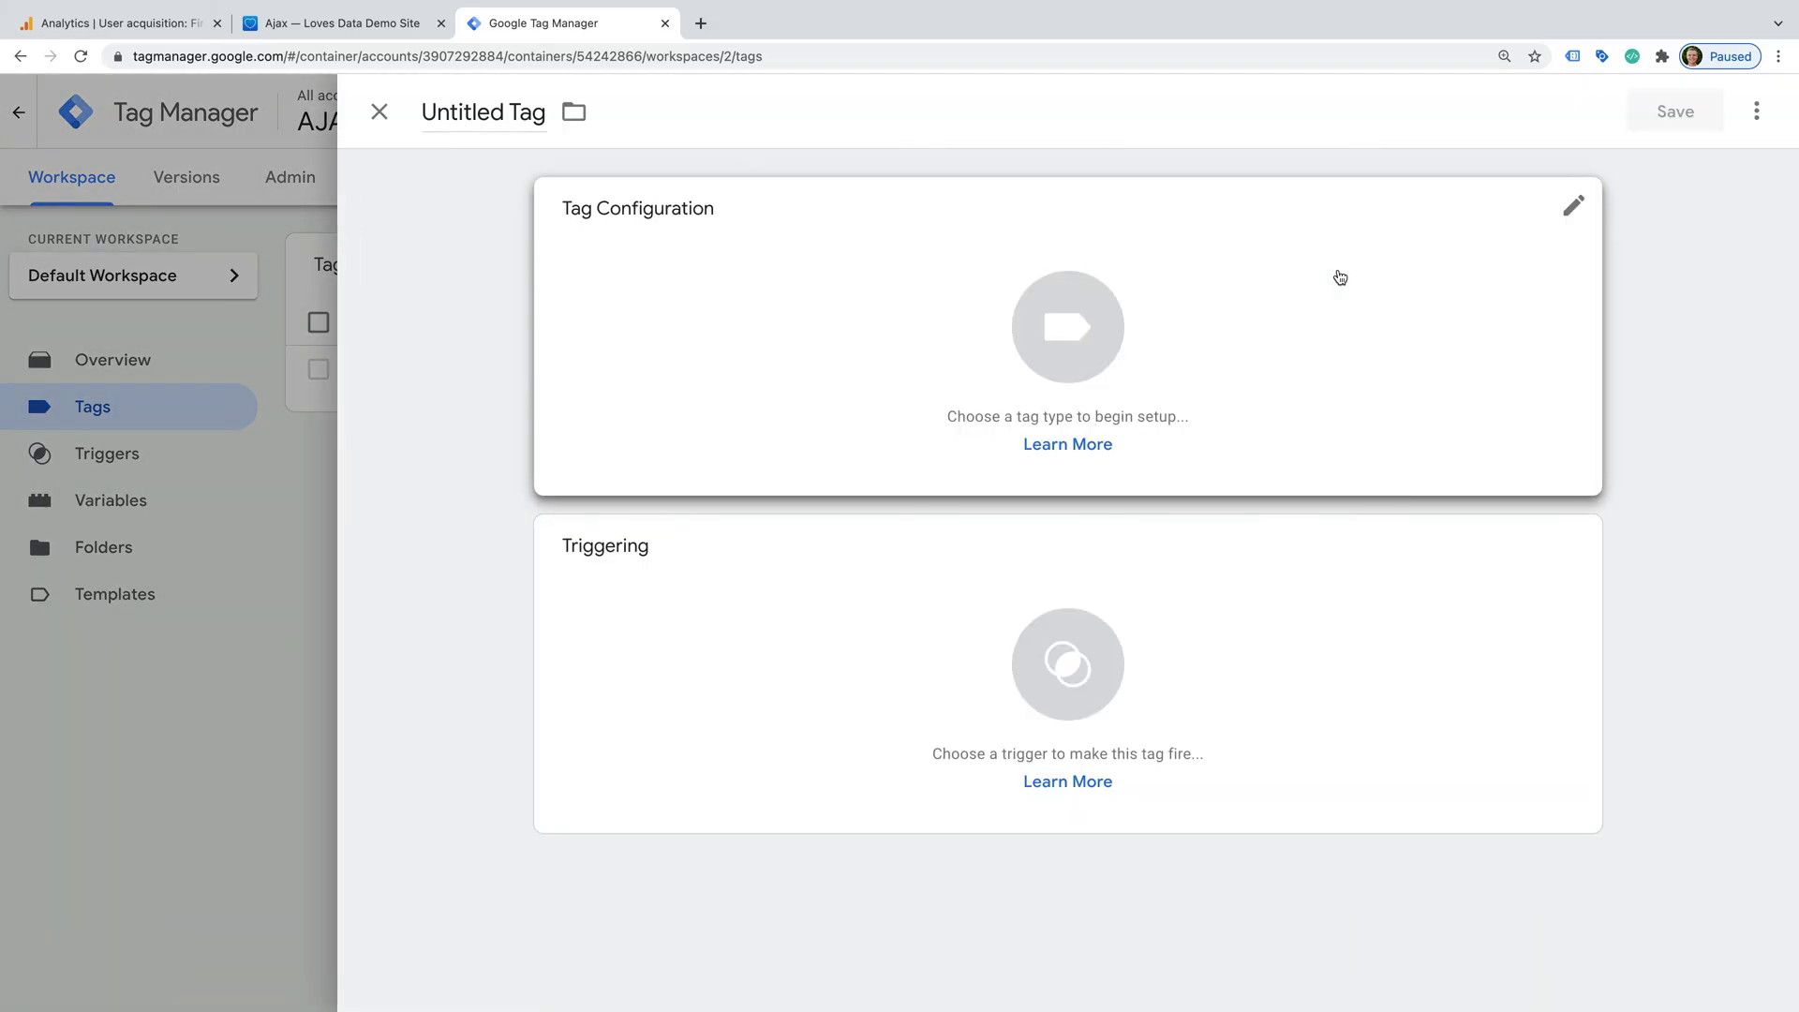
triple_click(521, 123)
text(Fo)
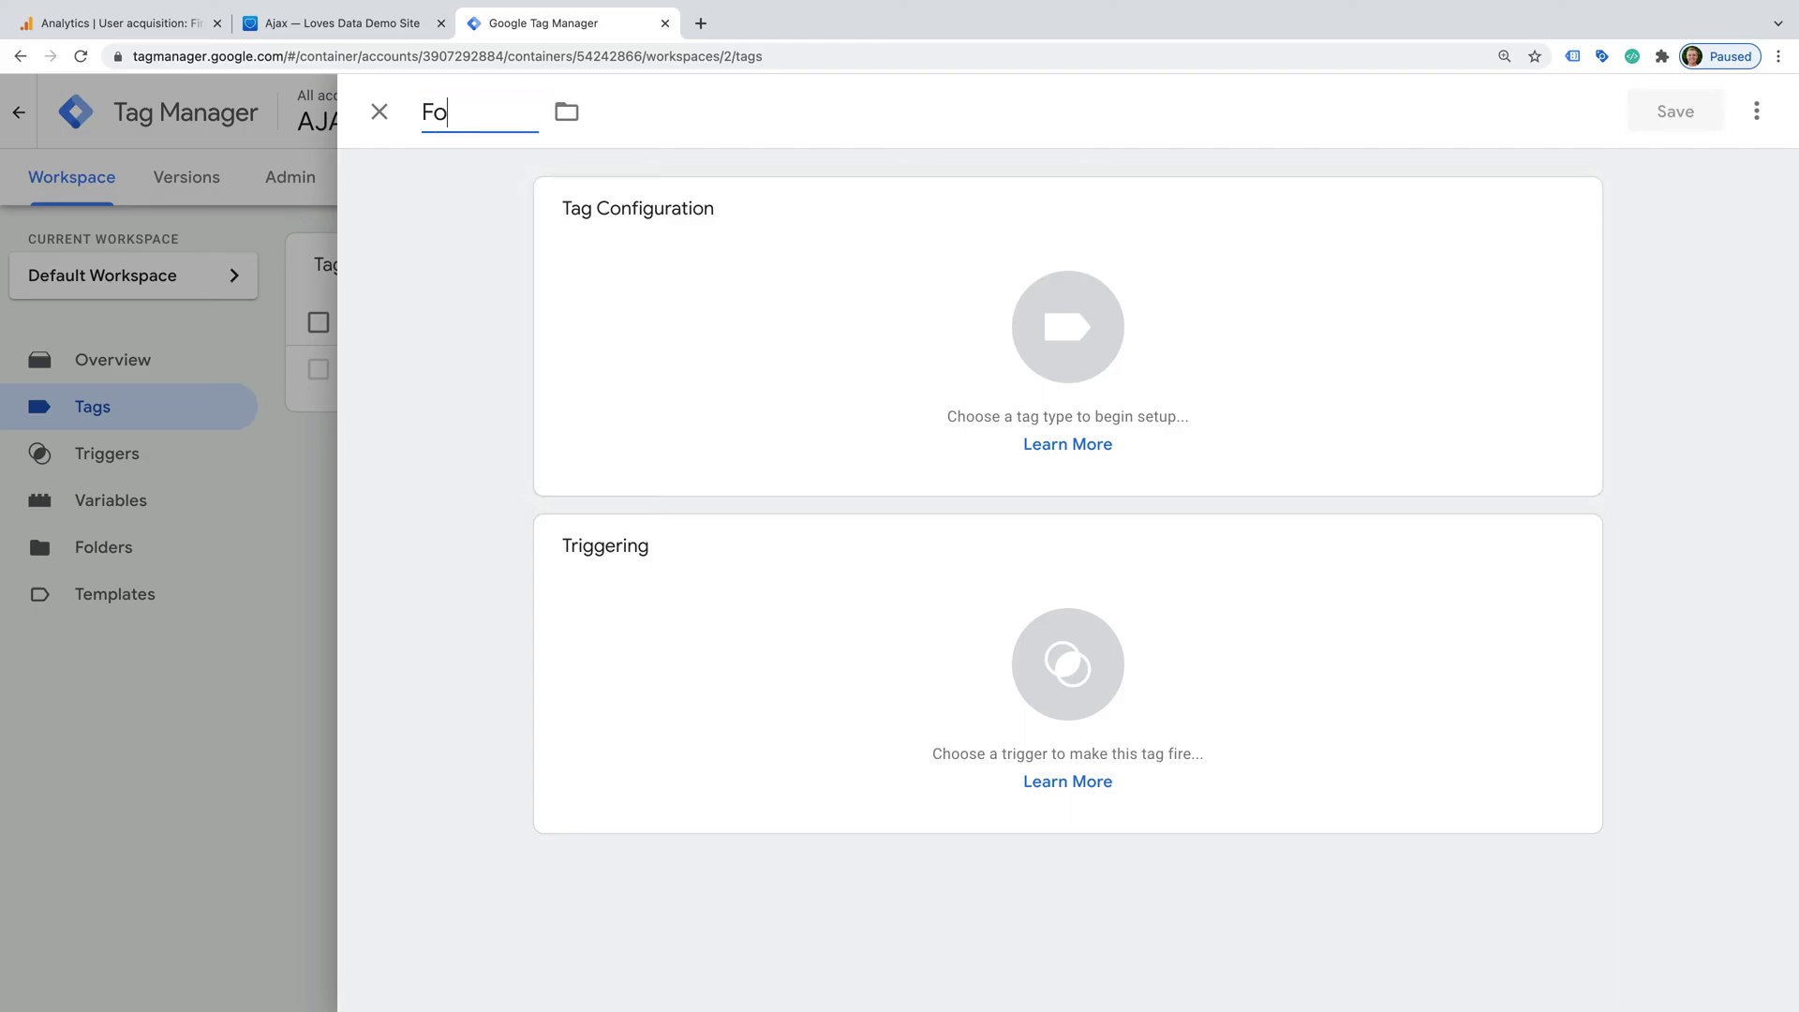
text(rm Submission GA4)
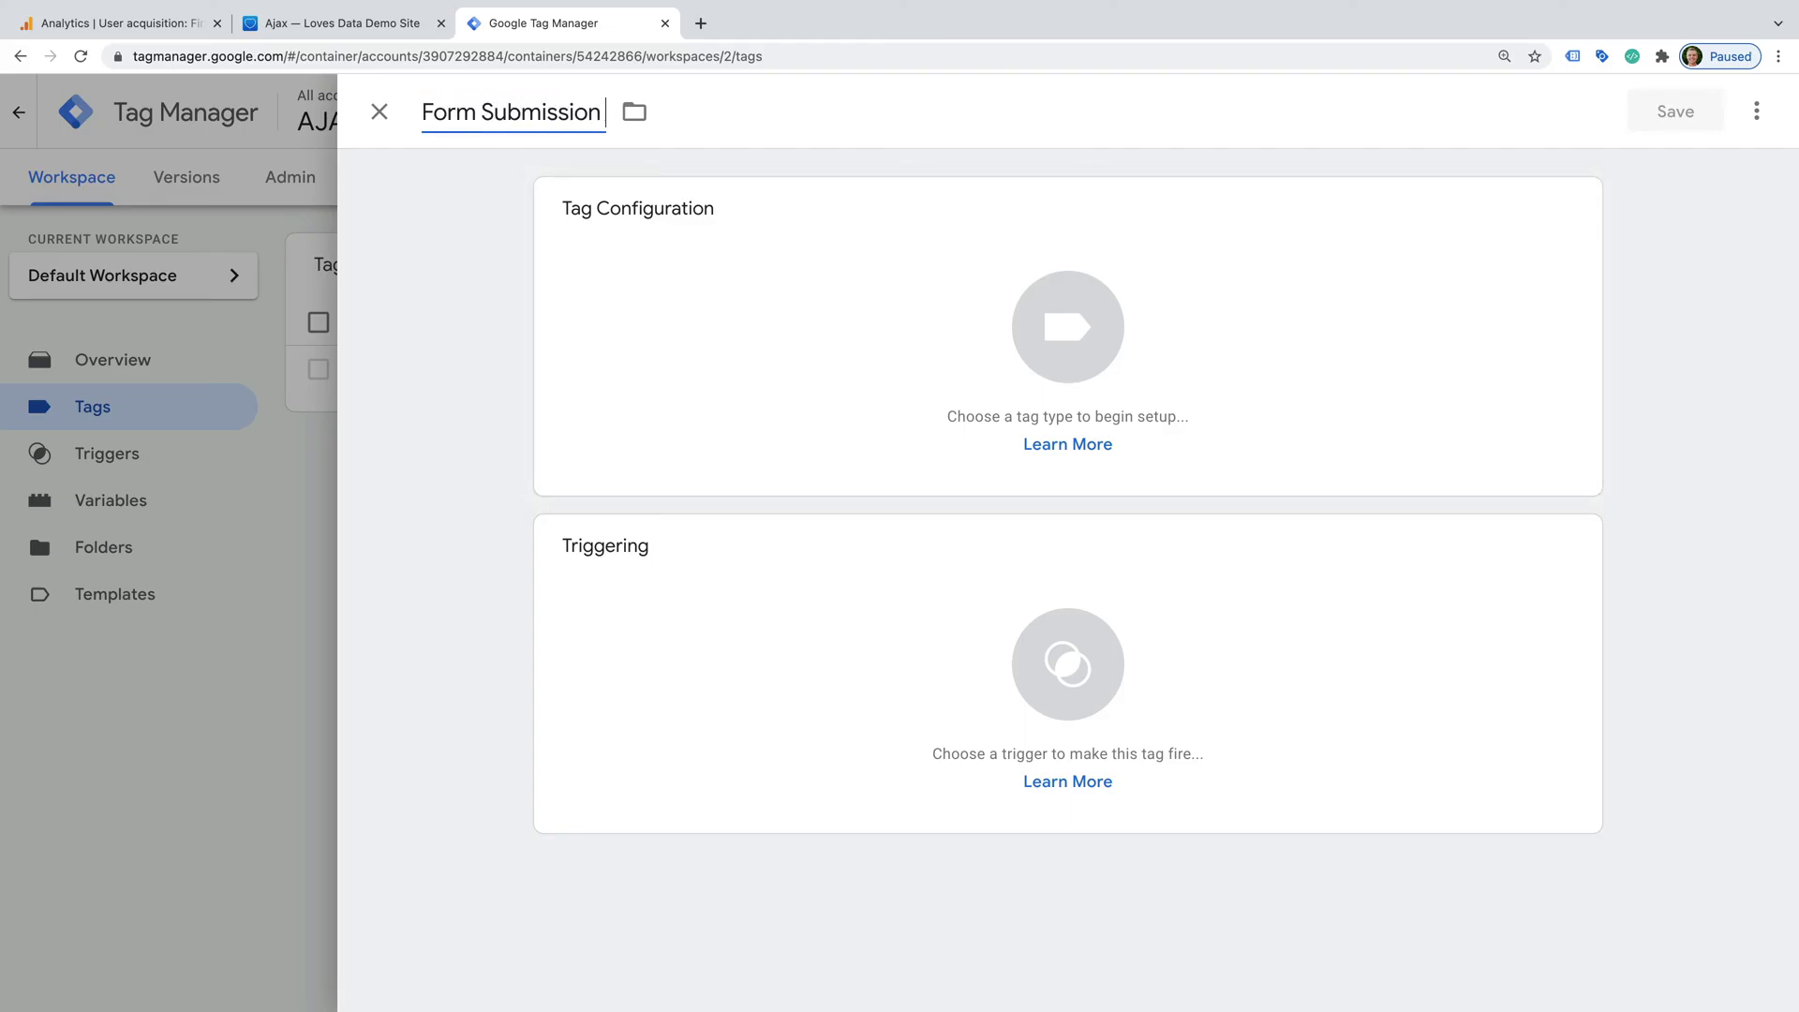
click(620, 280)
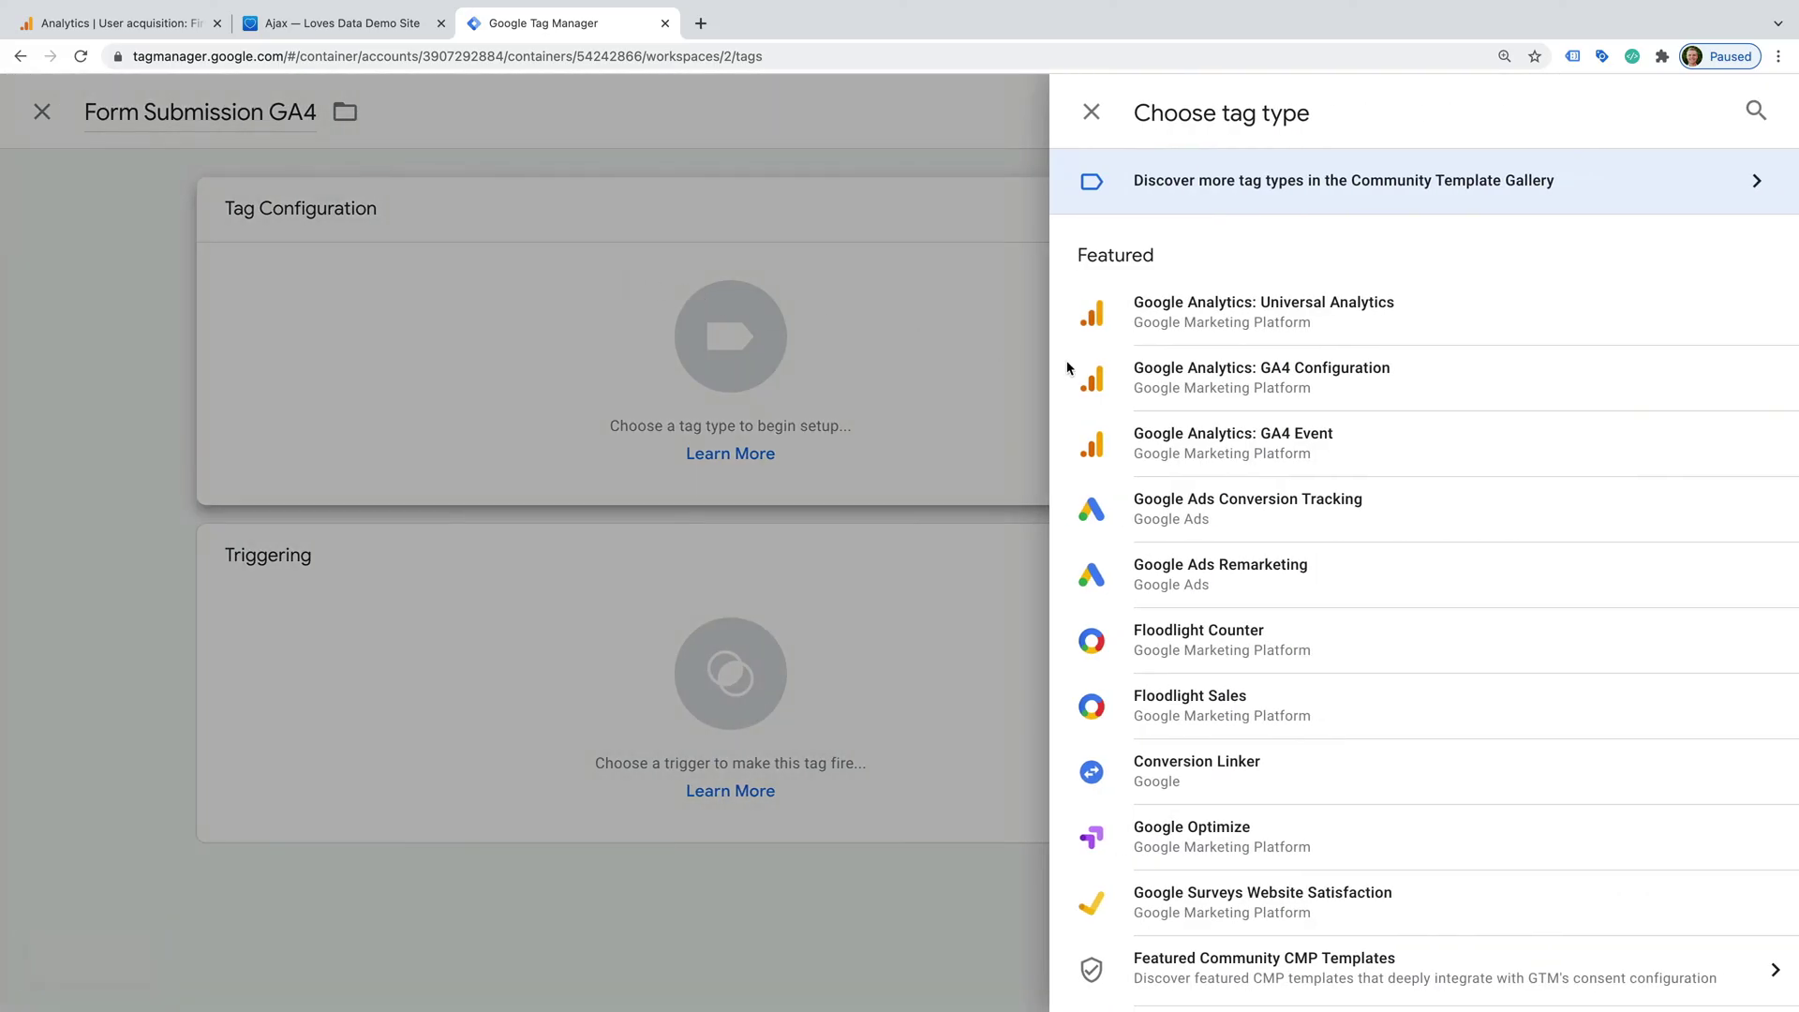
- Make it a GA4 Event tag using the GA4 configuration tag, with event name generate_lead
click(1363, 452)
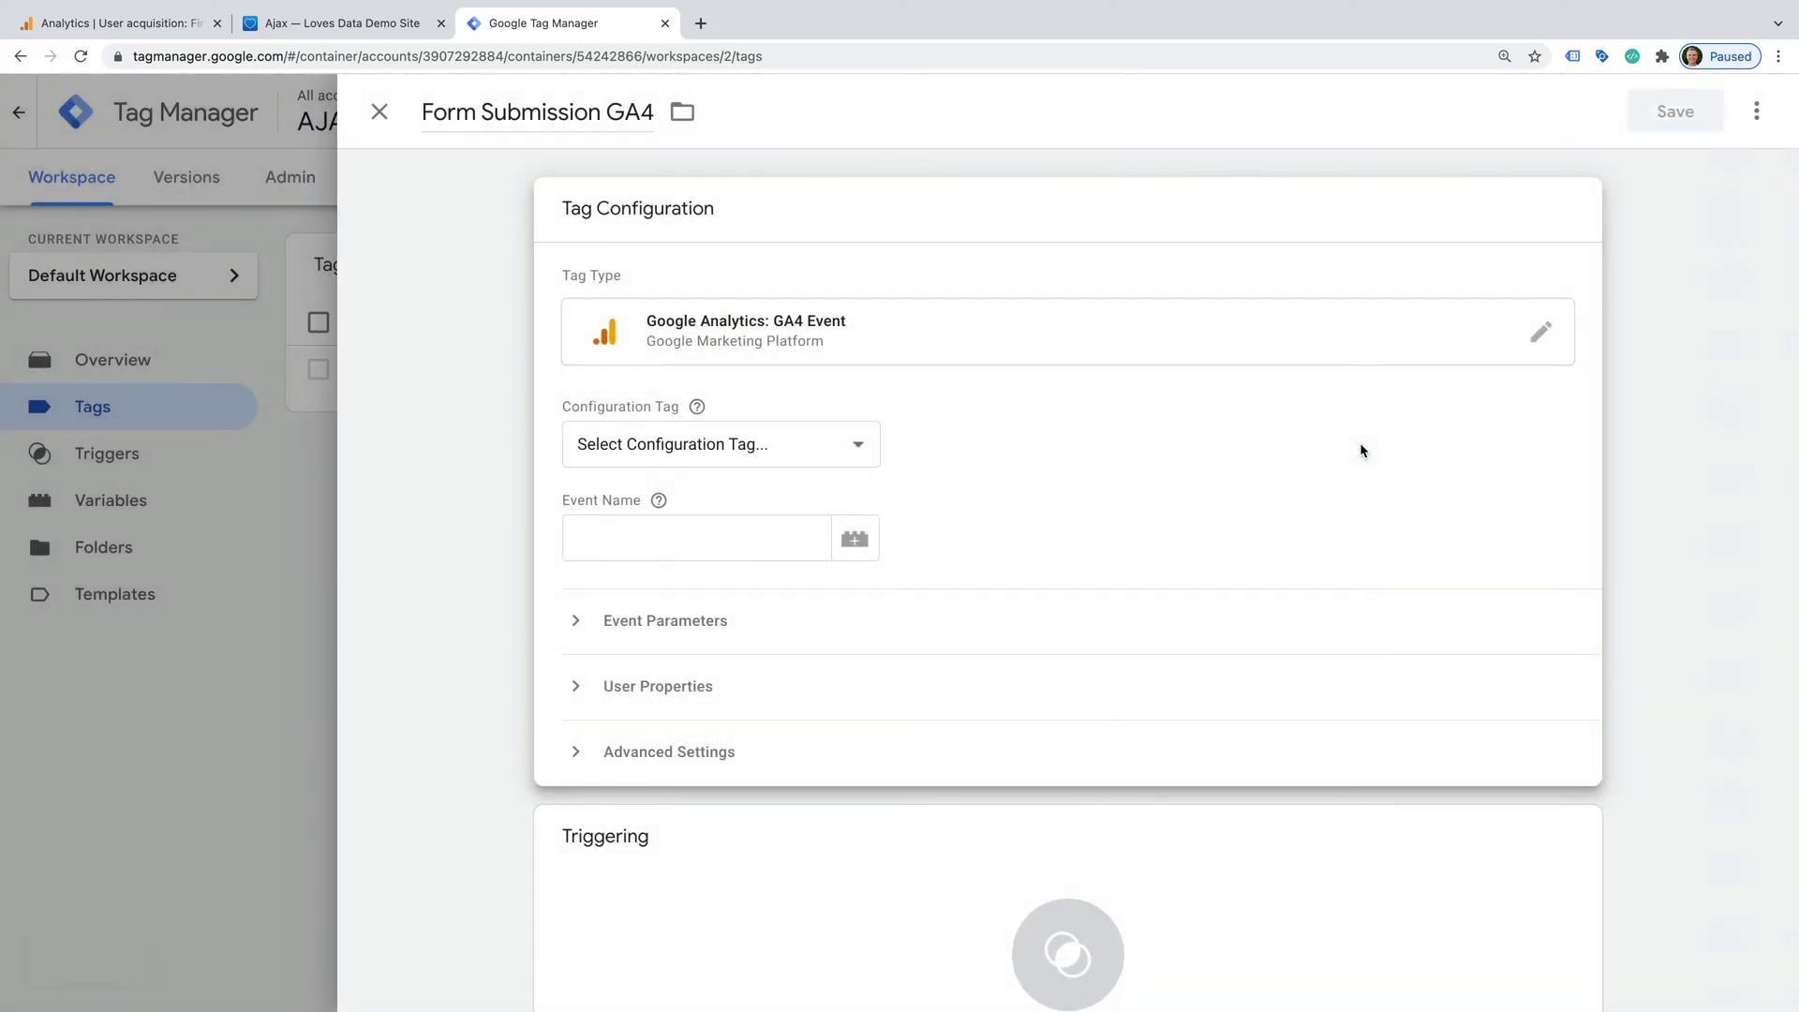
click(852, 456)
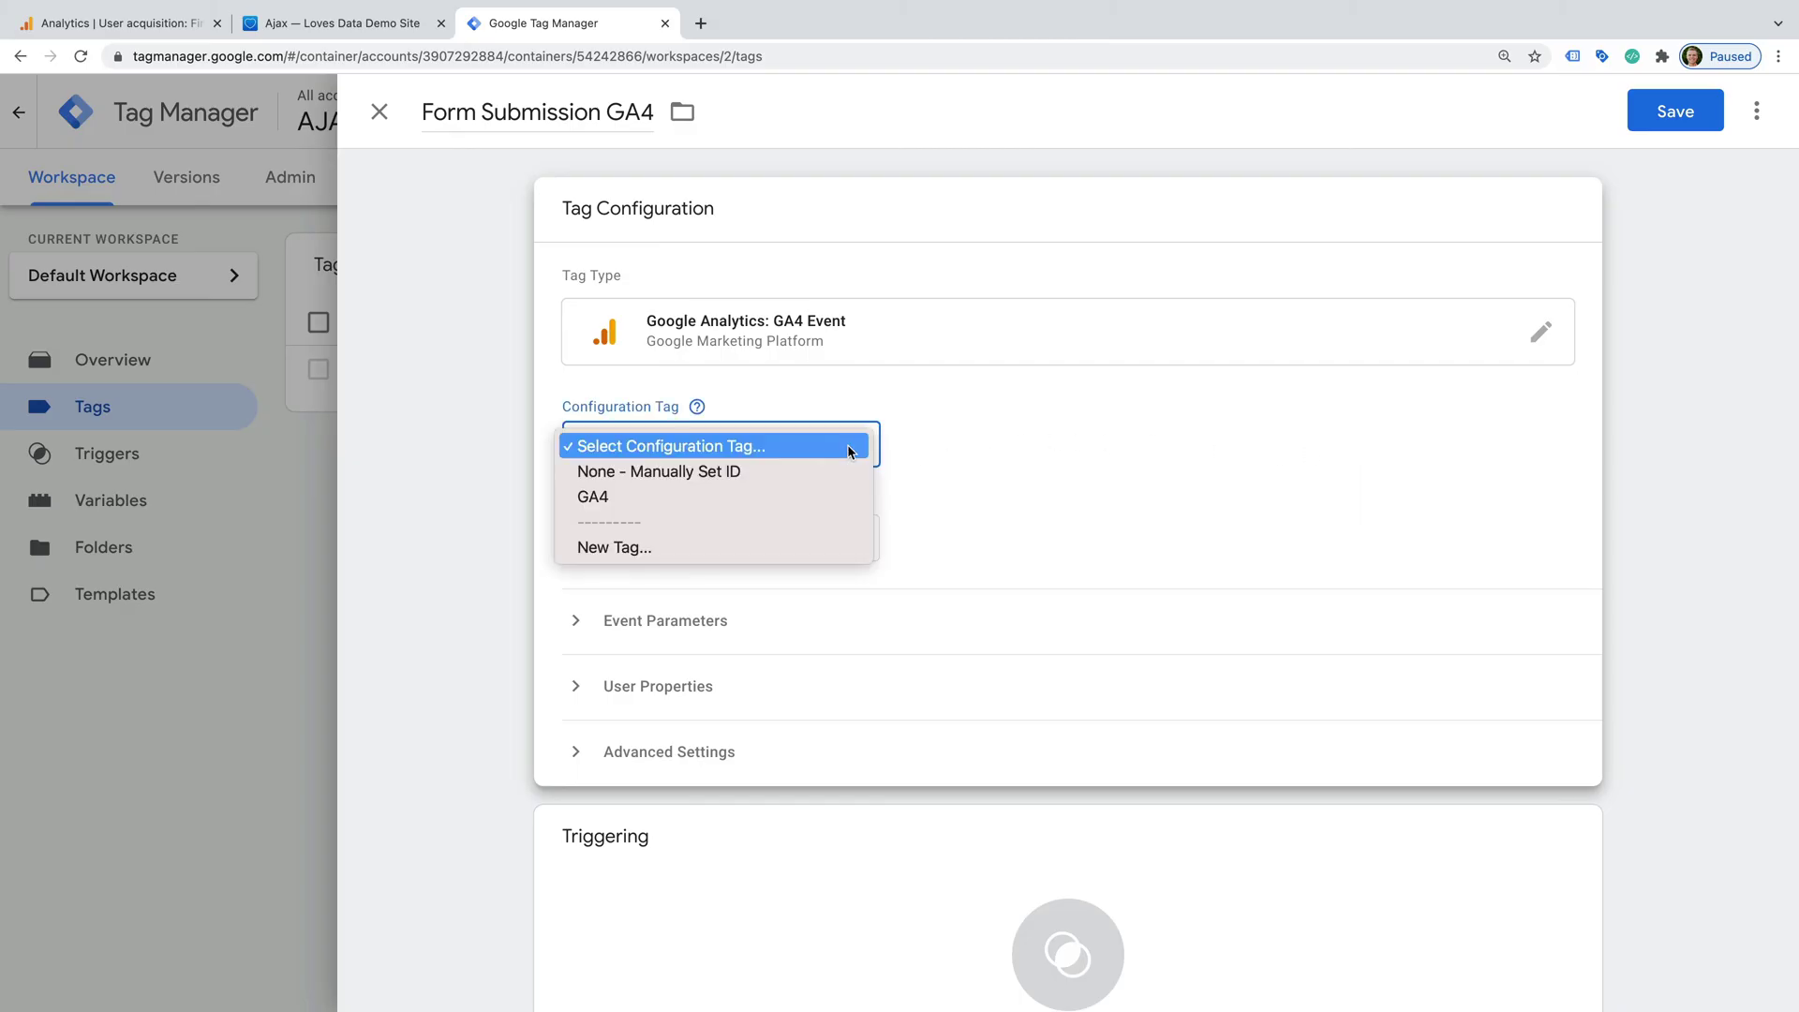
click(815, 501)
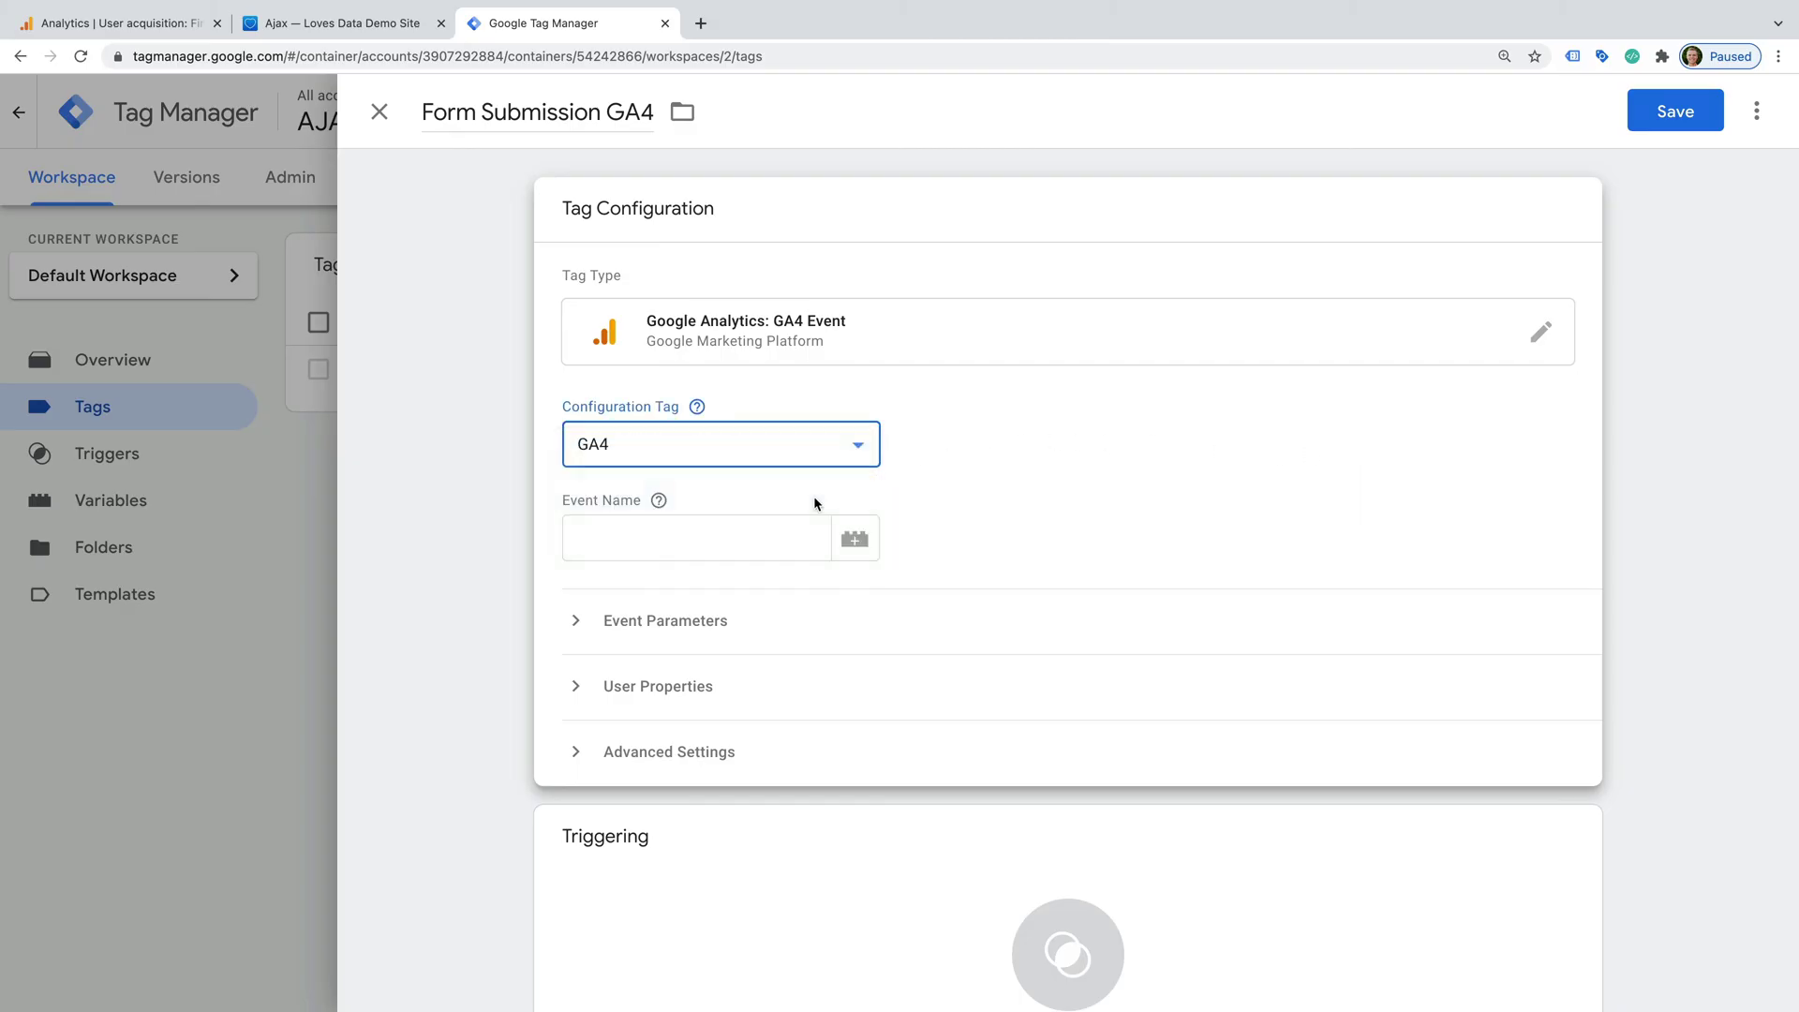
click(731, 541)
text(generate_lead)
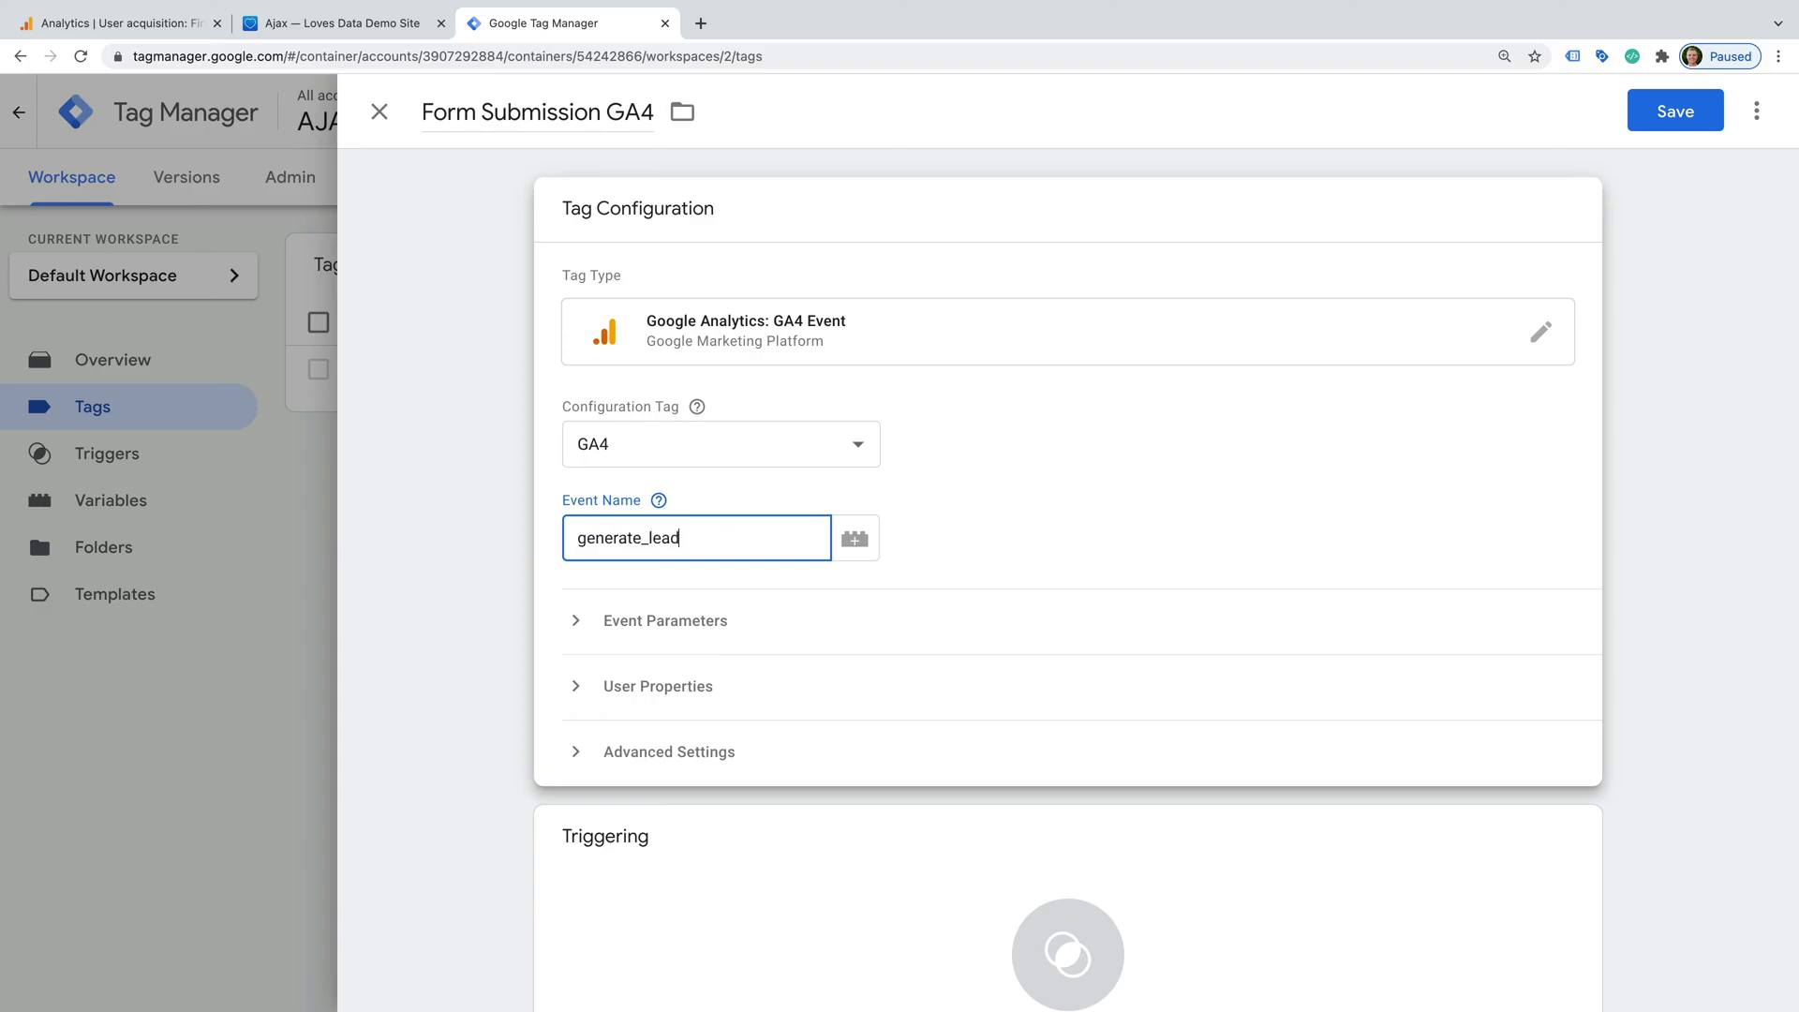
- Add event parameters value = 50 and currency = USD
click(688, 624)
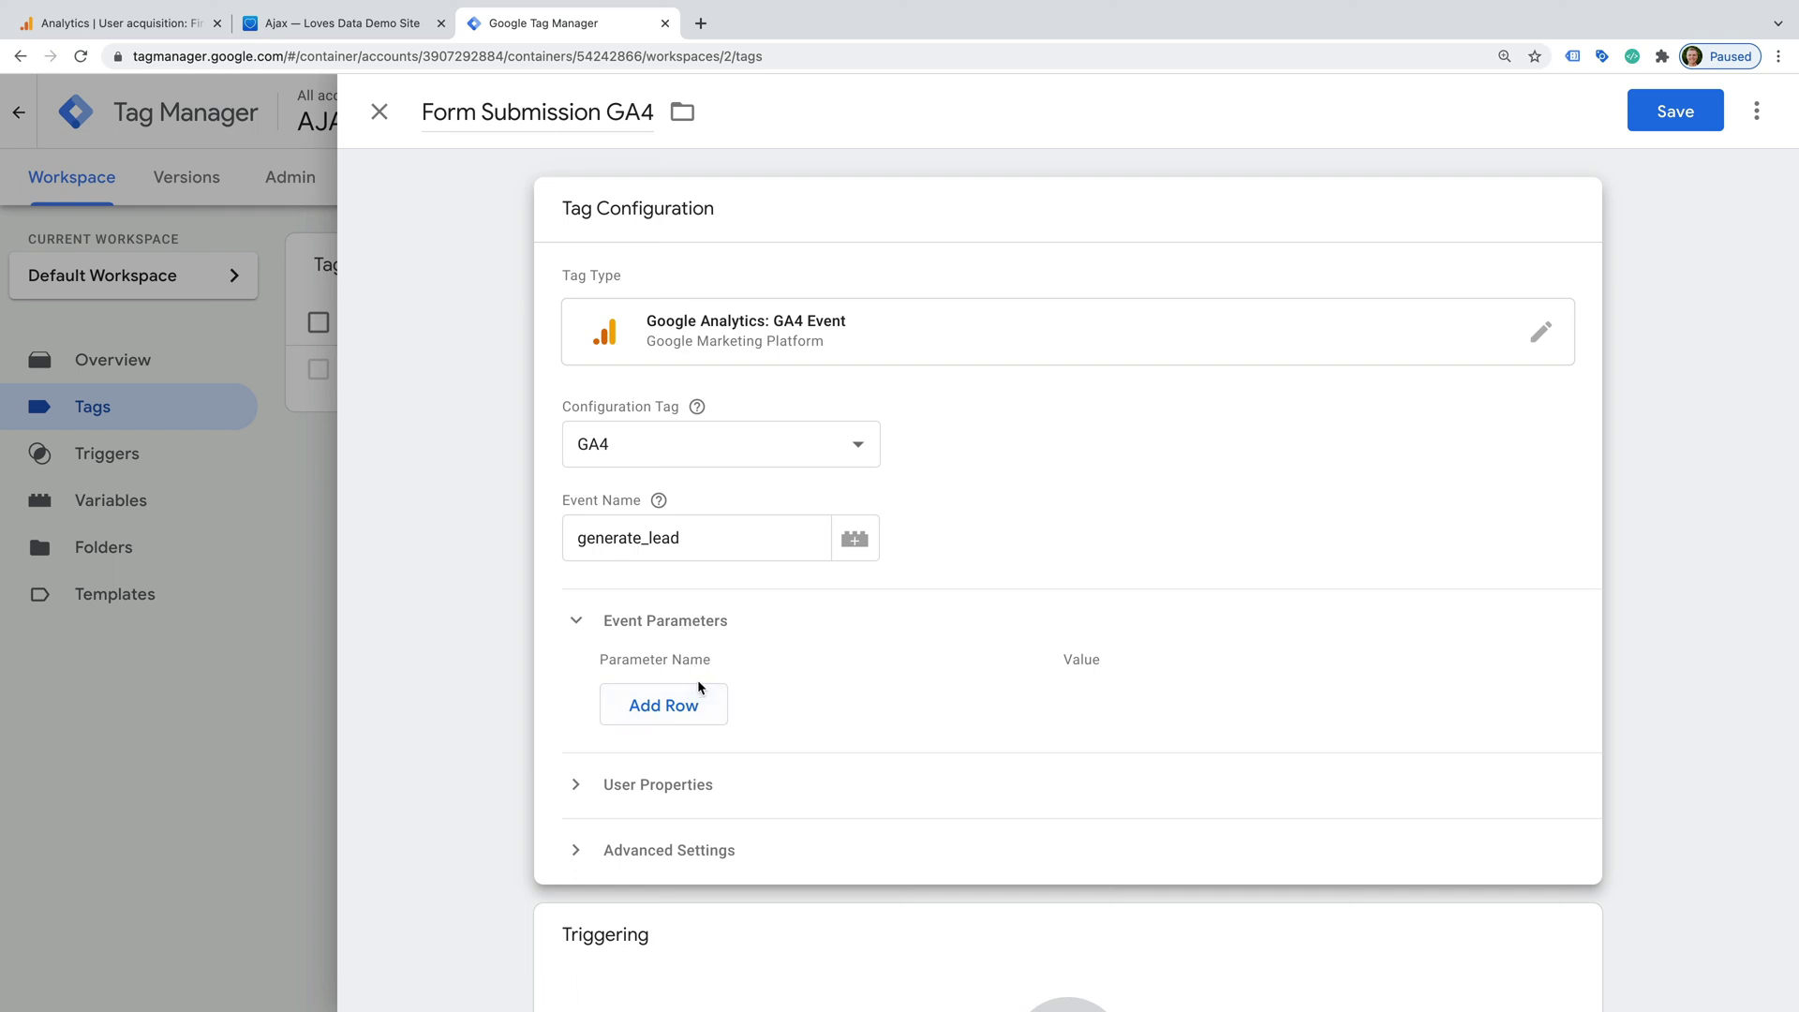
click(708, 705)
scroll(705, 694, down, 1)
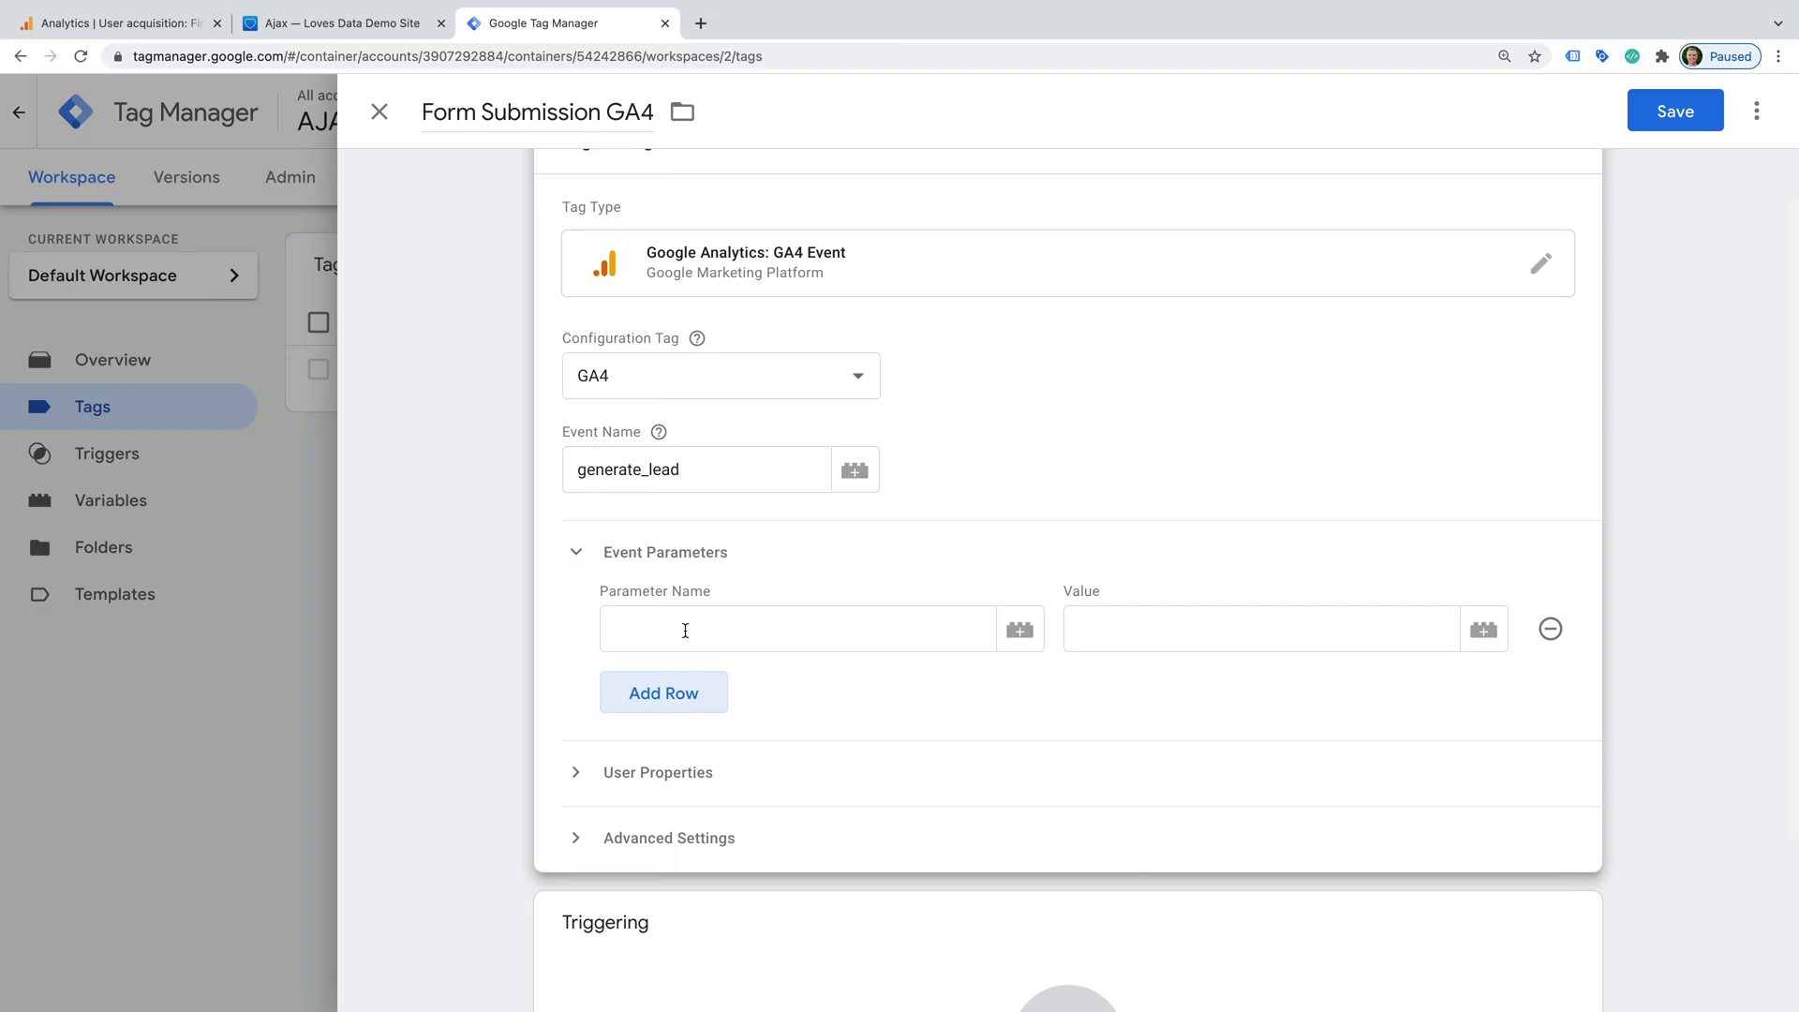
click(685, 631)
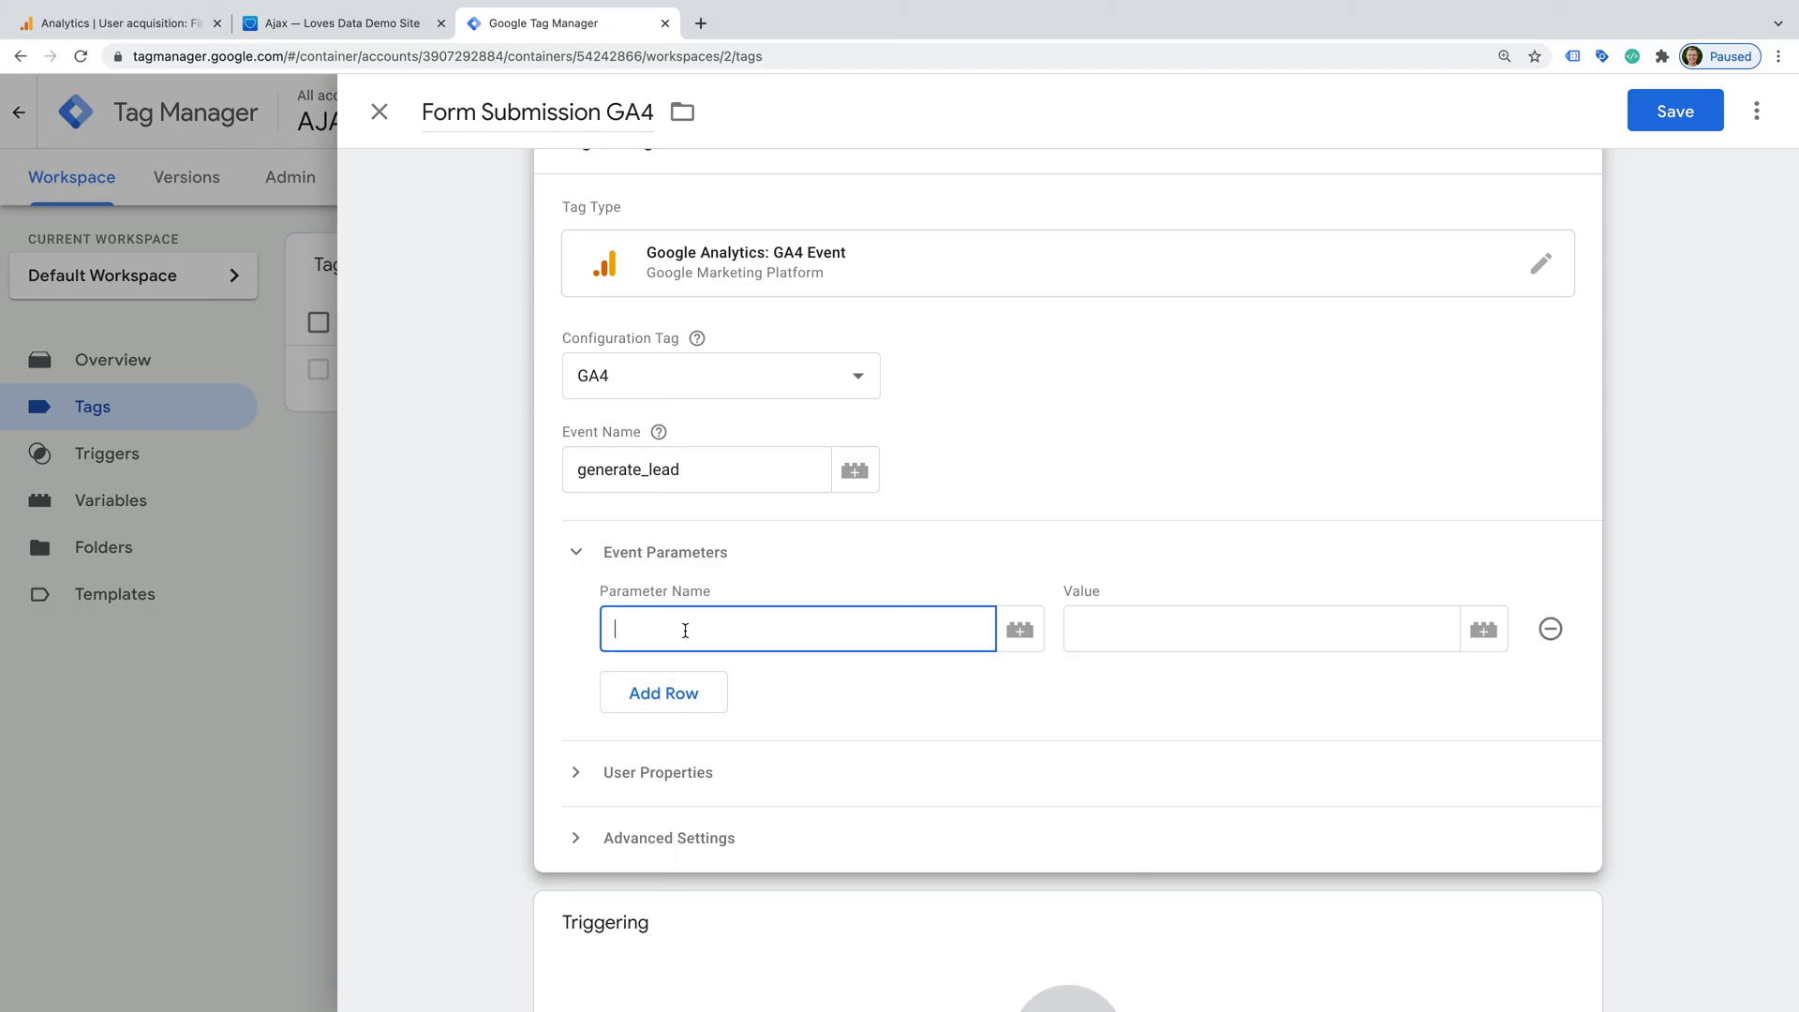
text(value)
click(1137, 634)
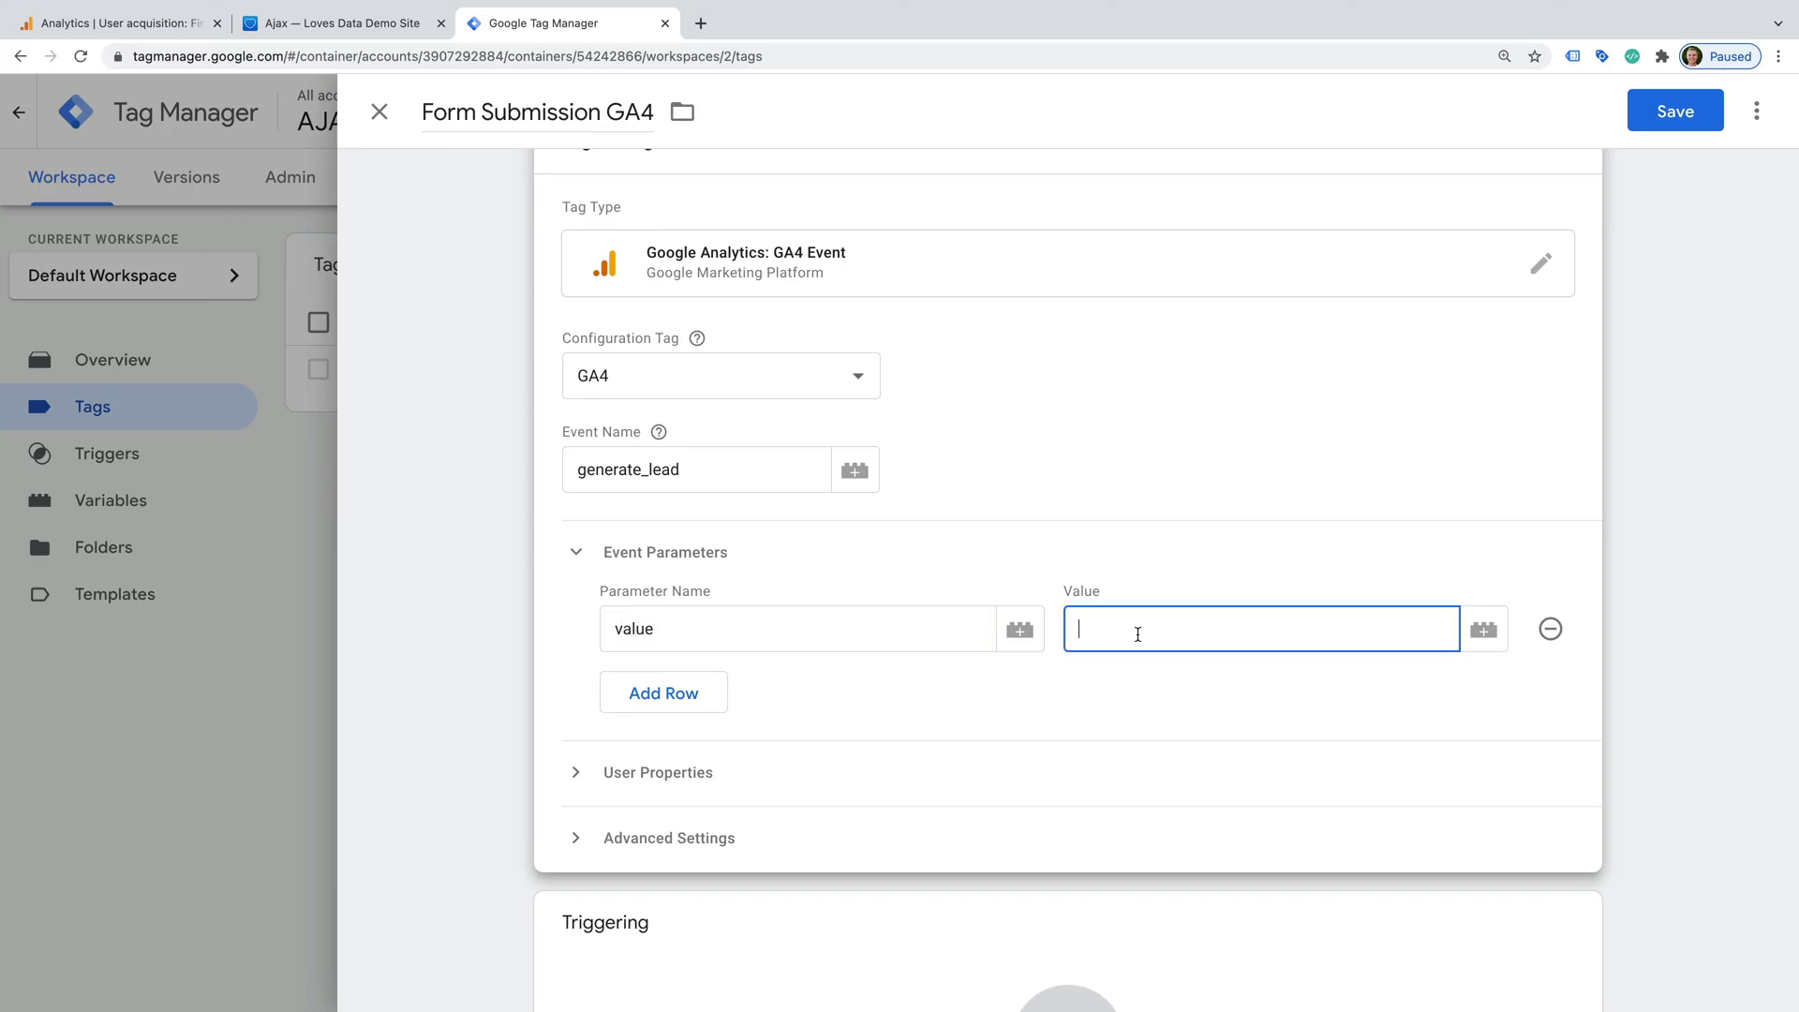
text(50)
click(683, 692)
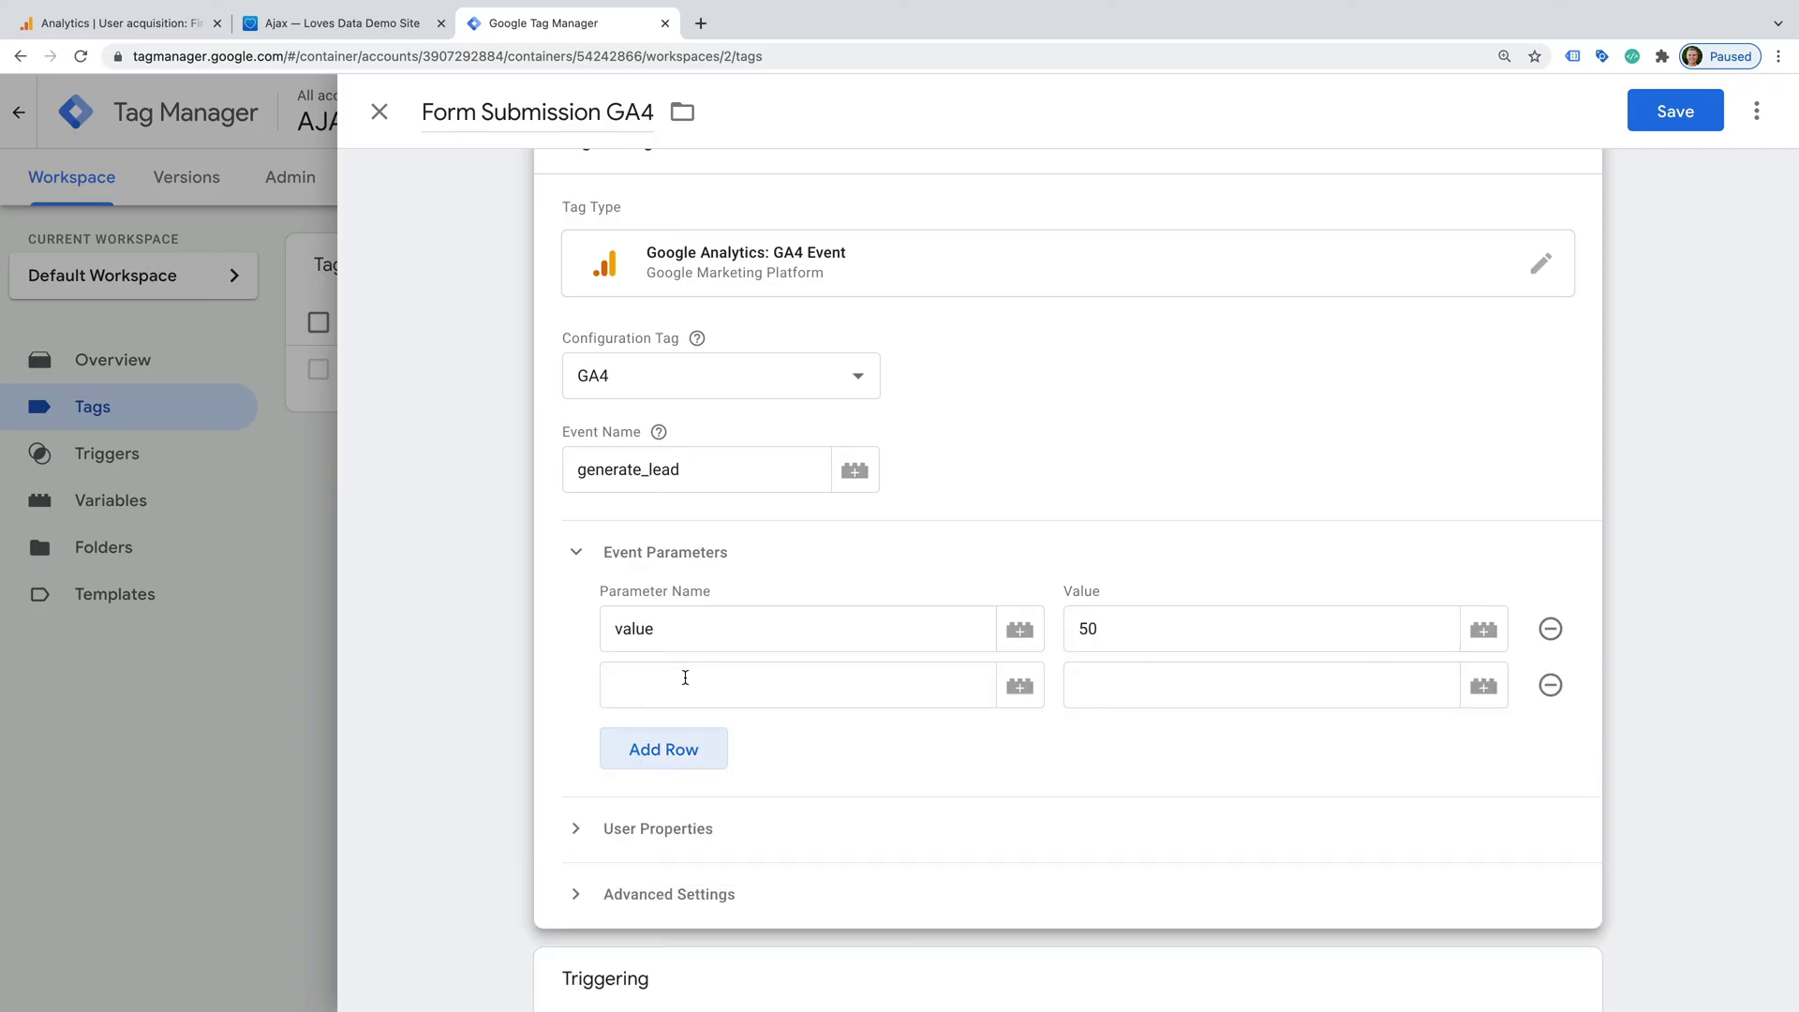
click(685, 678)
text(currenc)
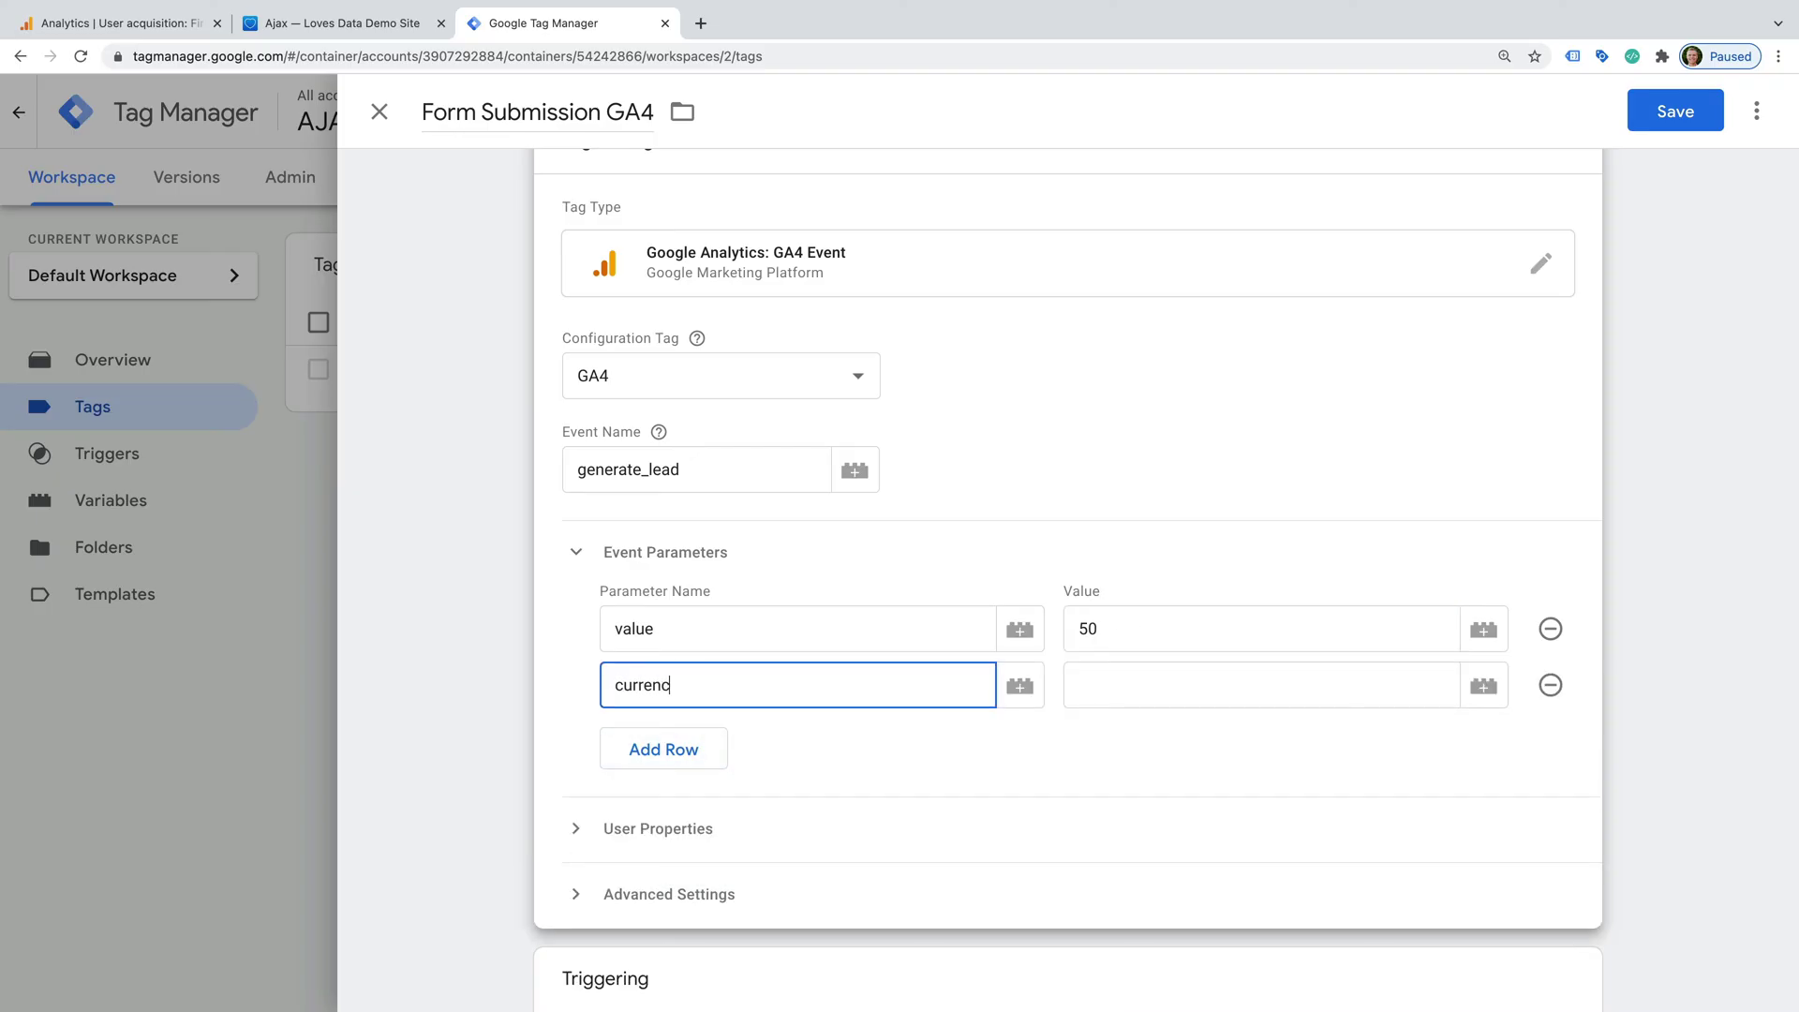
text(y)
click(1090, 682)
text(USD)
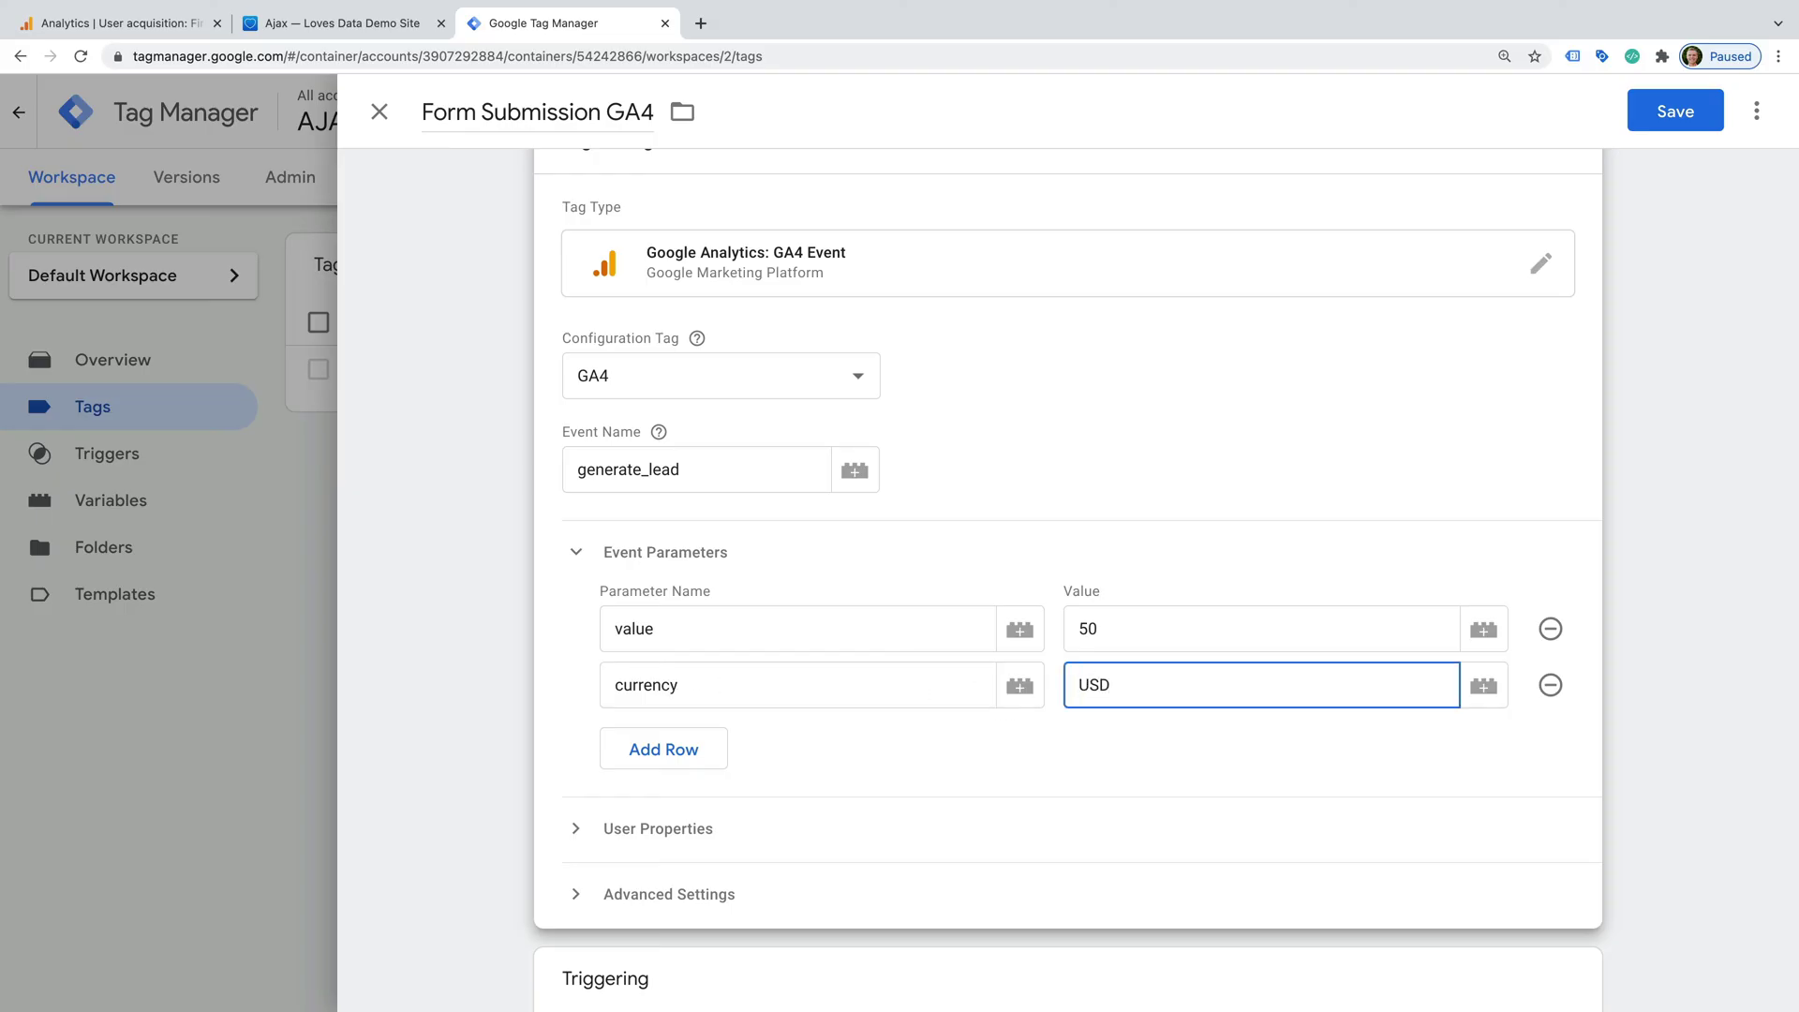
- Add an event parameter page_location set to the {{Page URL}} variable
click(663, 749)
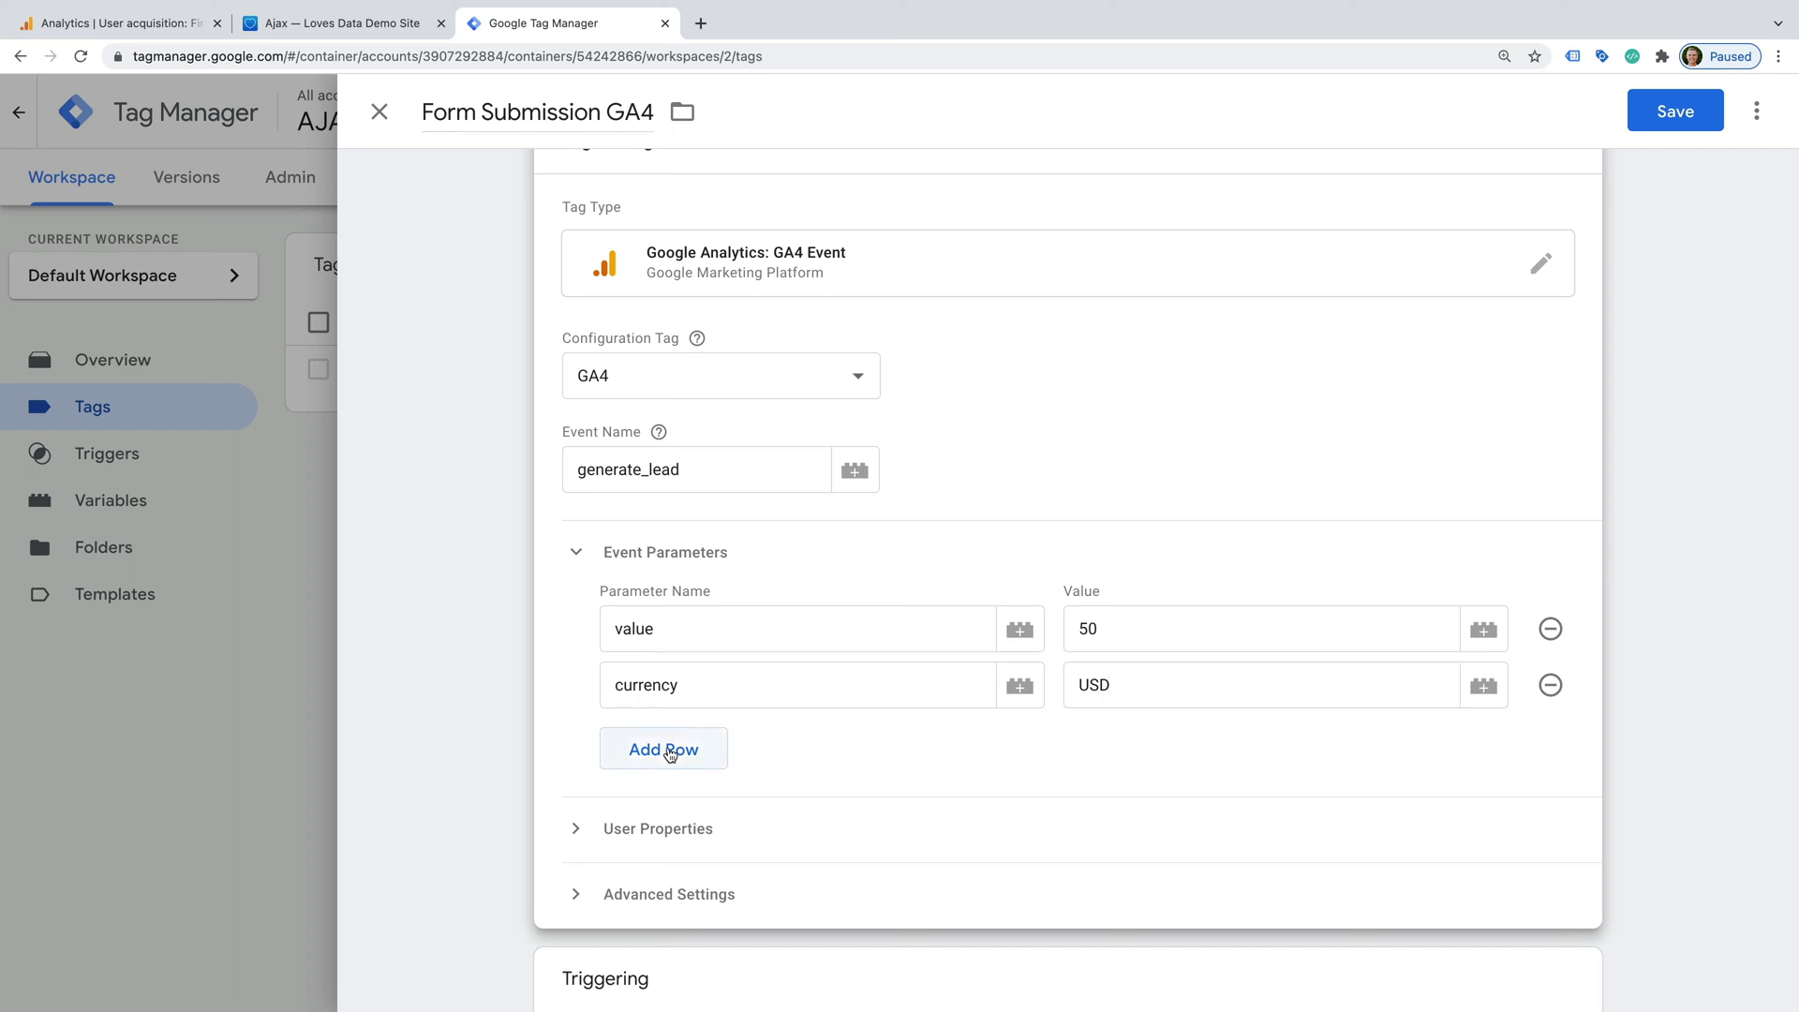
click(668, 747)
text(page_lo)
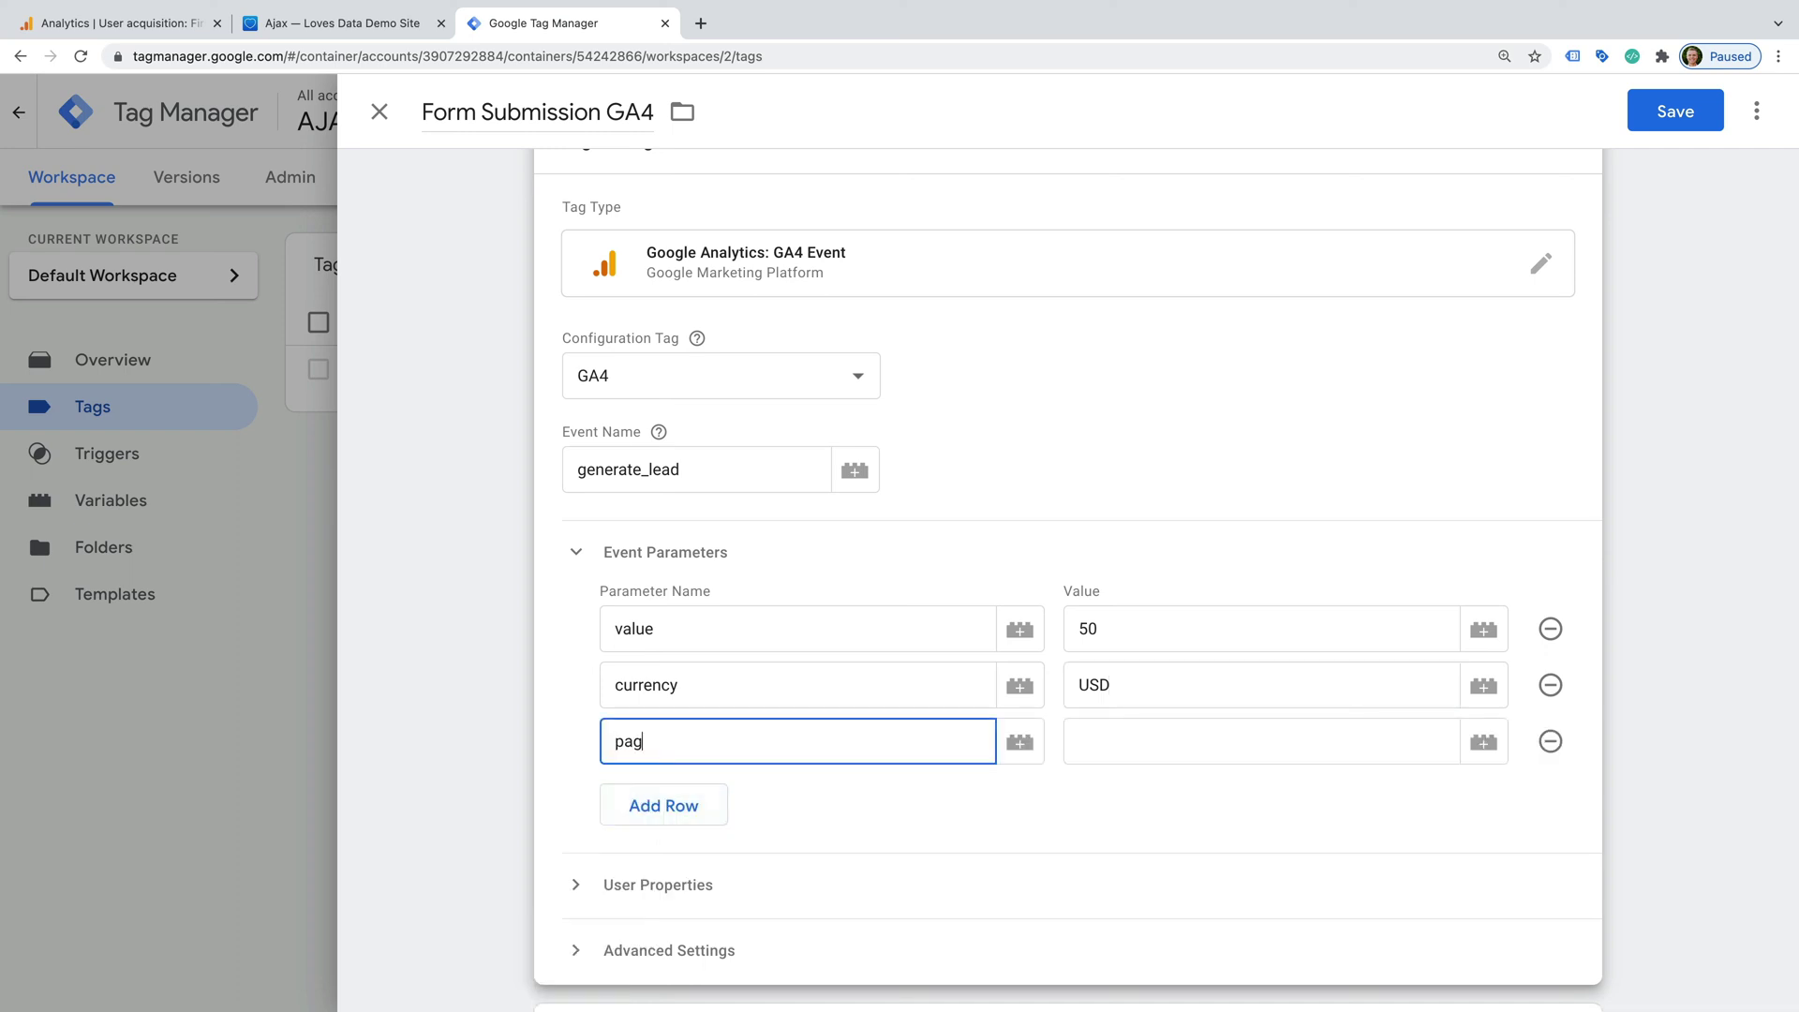
text(cation)
click(1484, 742)
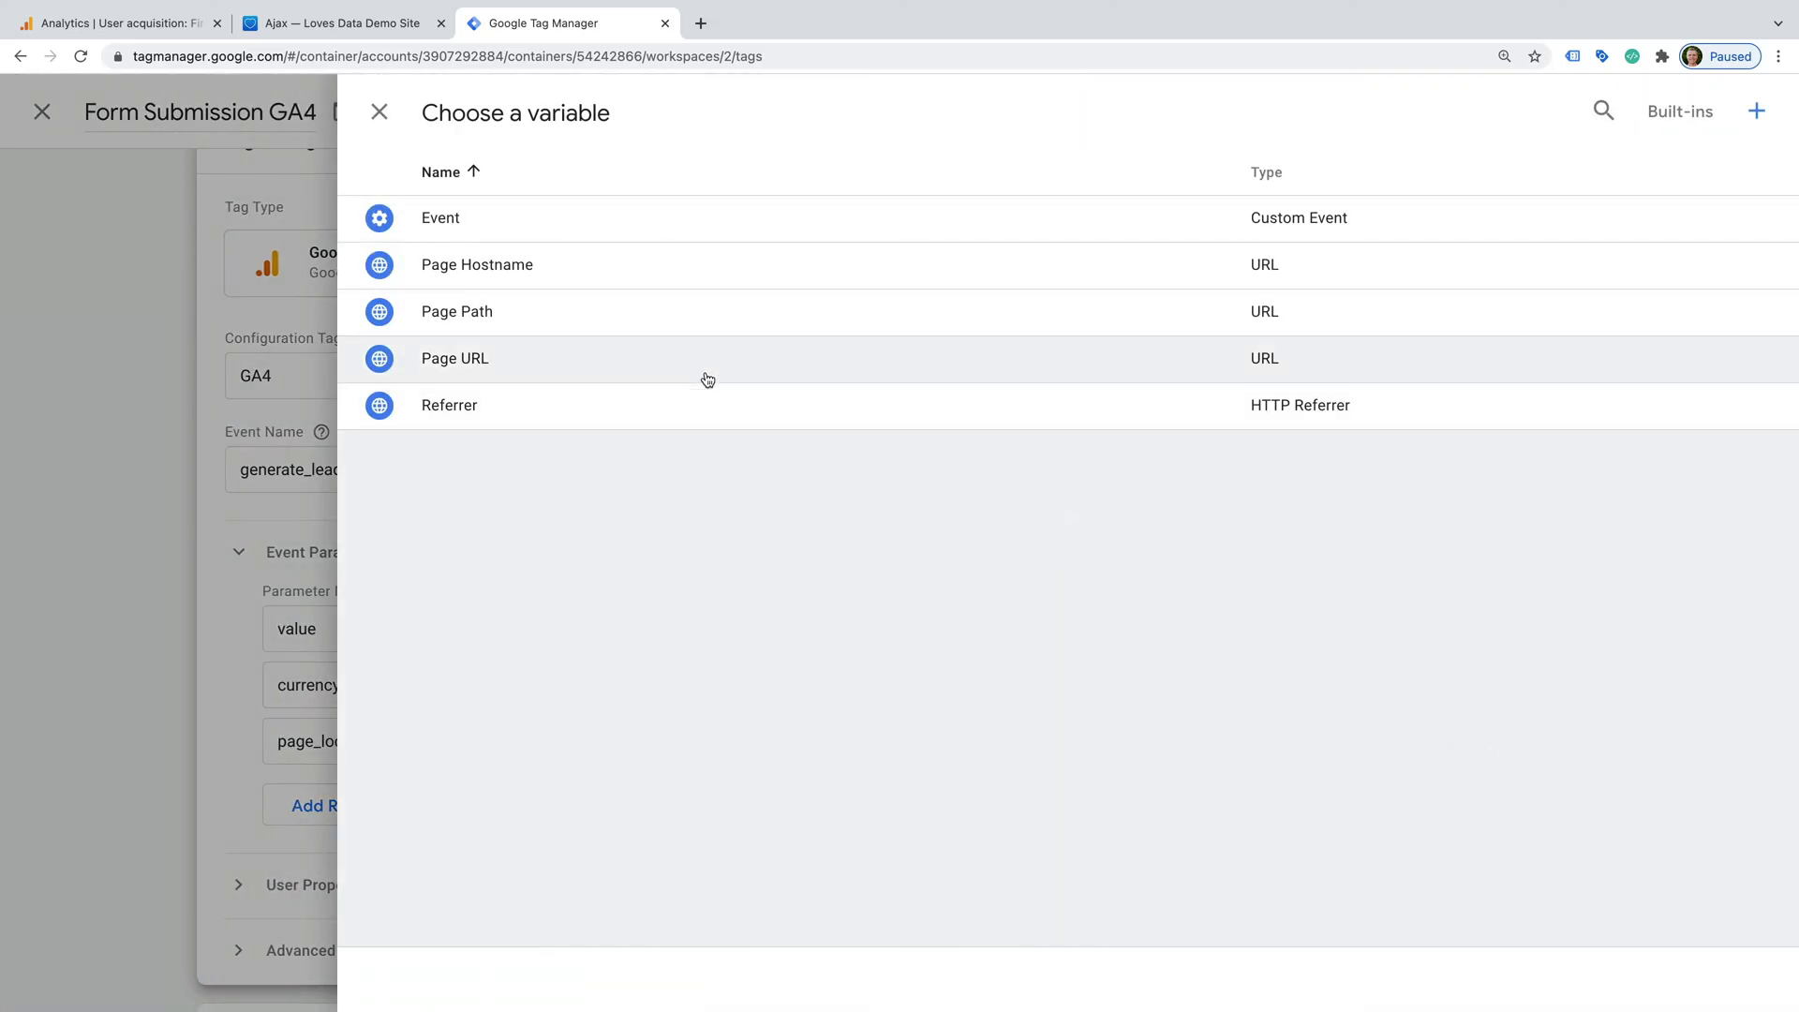
click(705, 365)
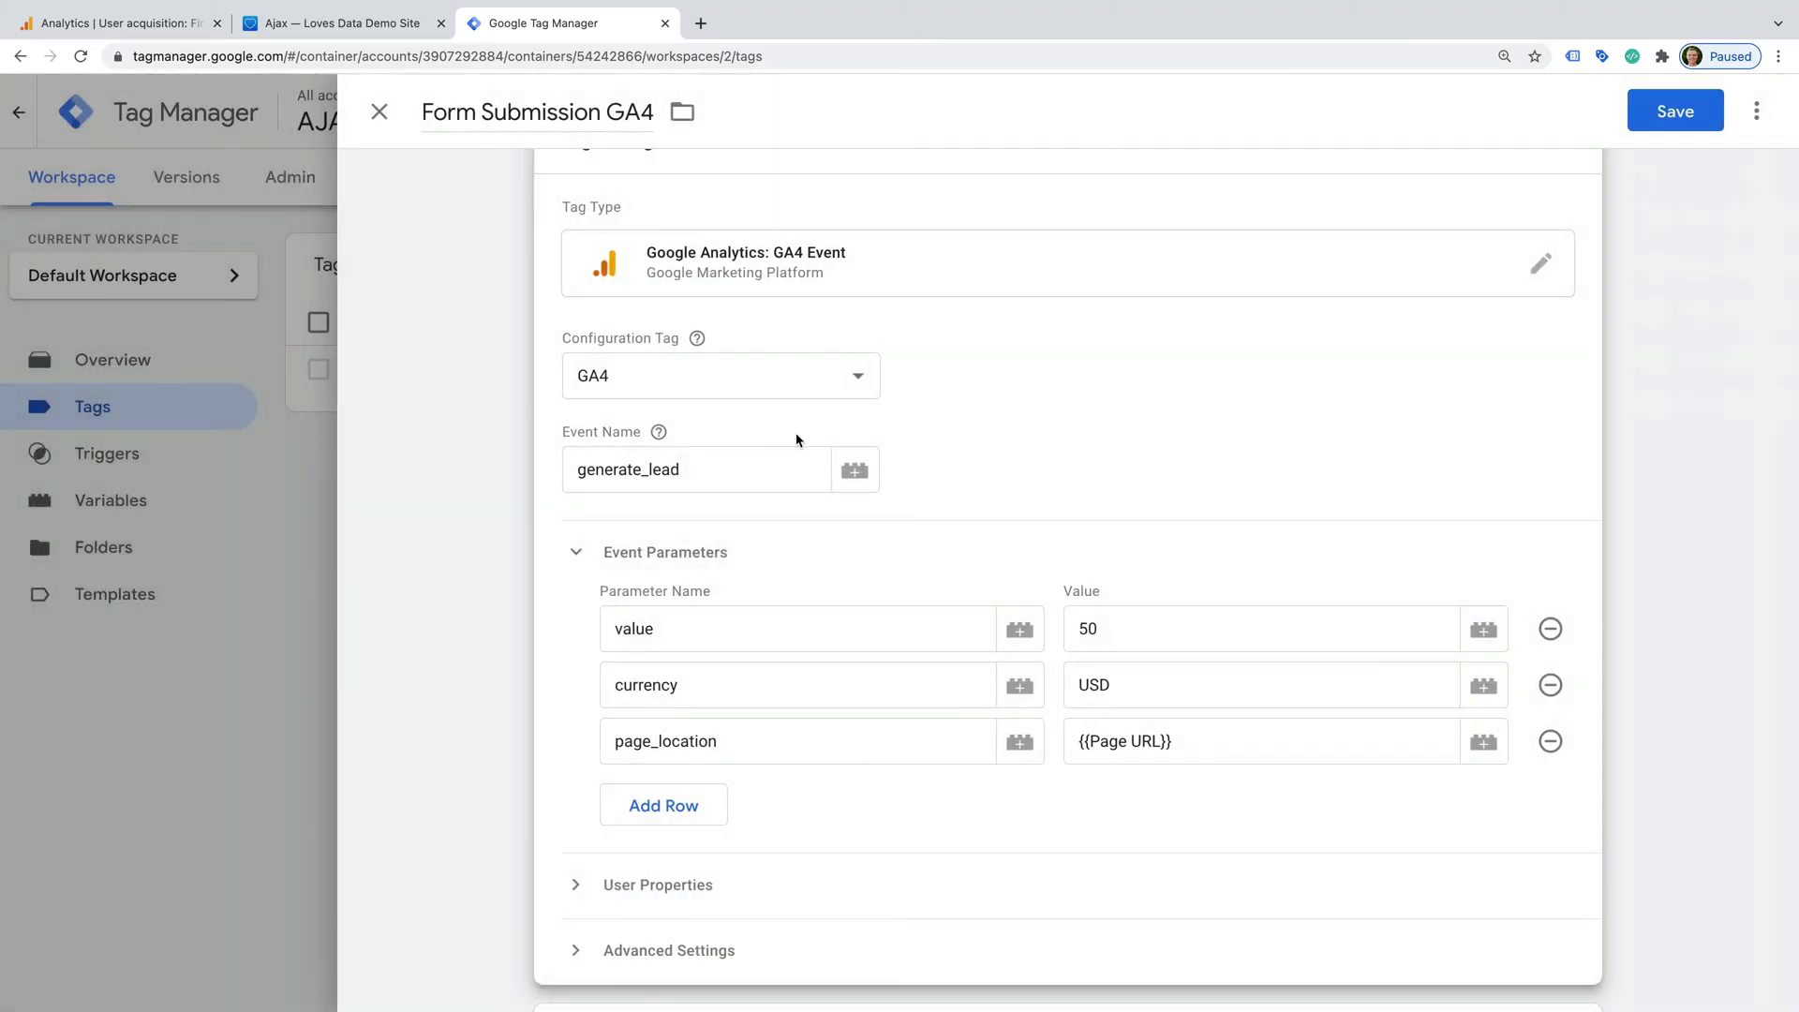
scroll(794, 441, down, 3)
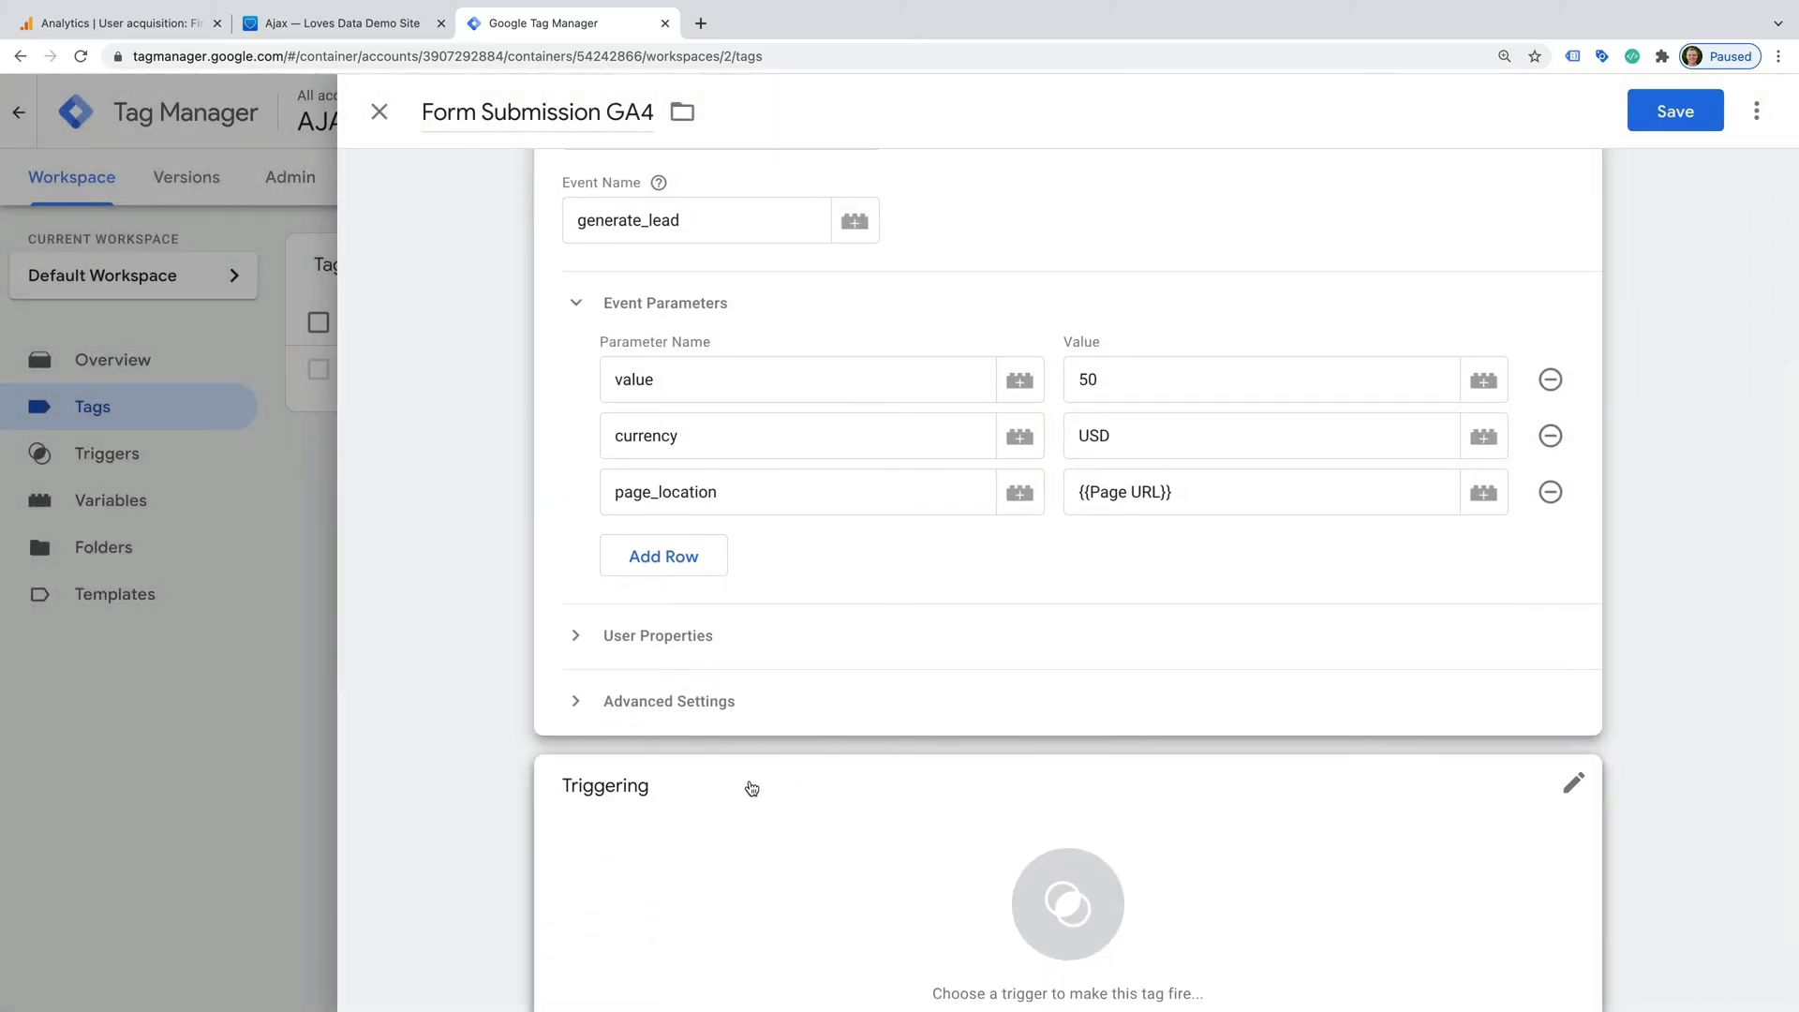
- Add and save a 'Form Submission' Element Visibility trigger with CSS selector .form-submission-text
click(667, 815)
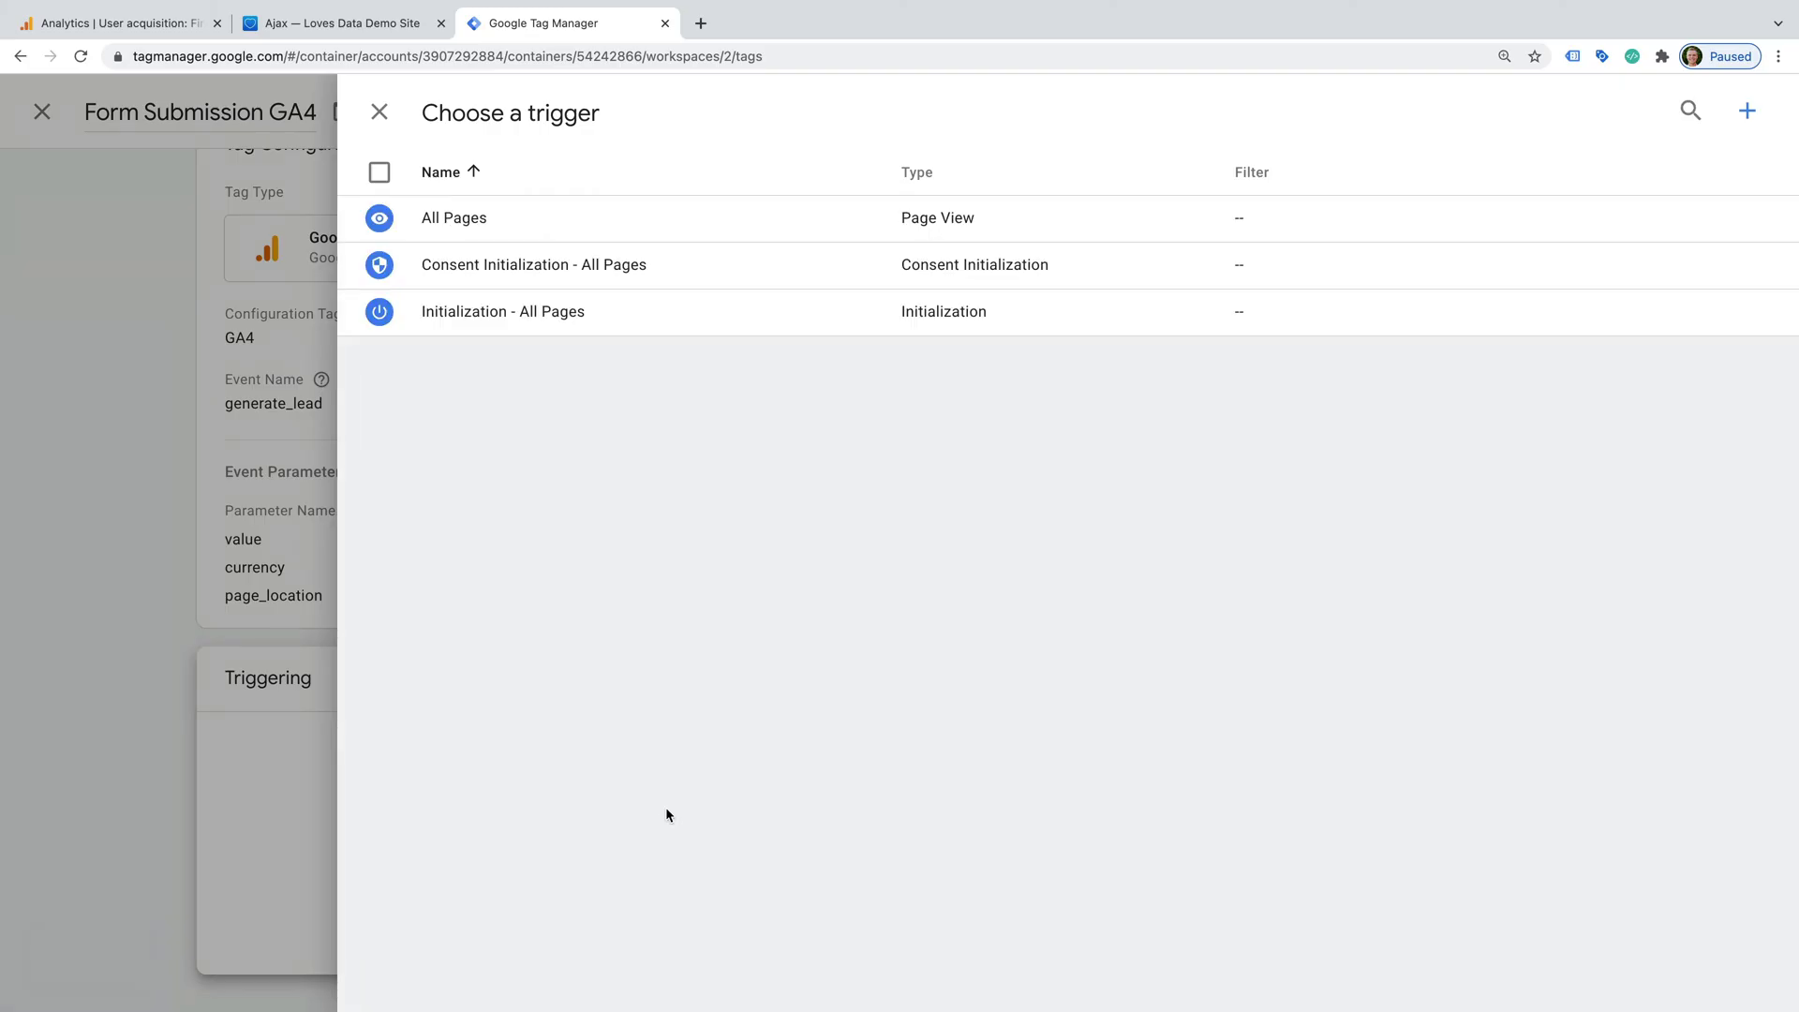
click(1747, 109)
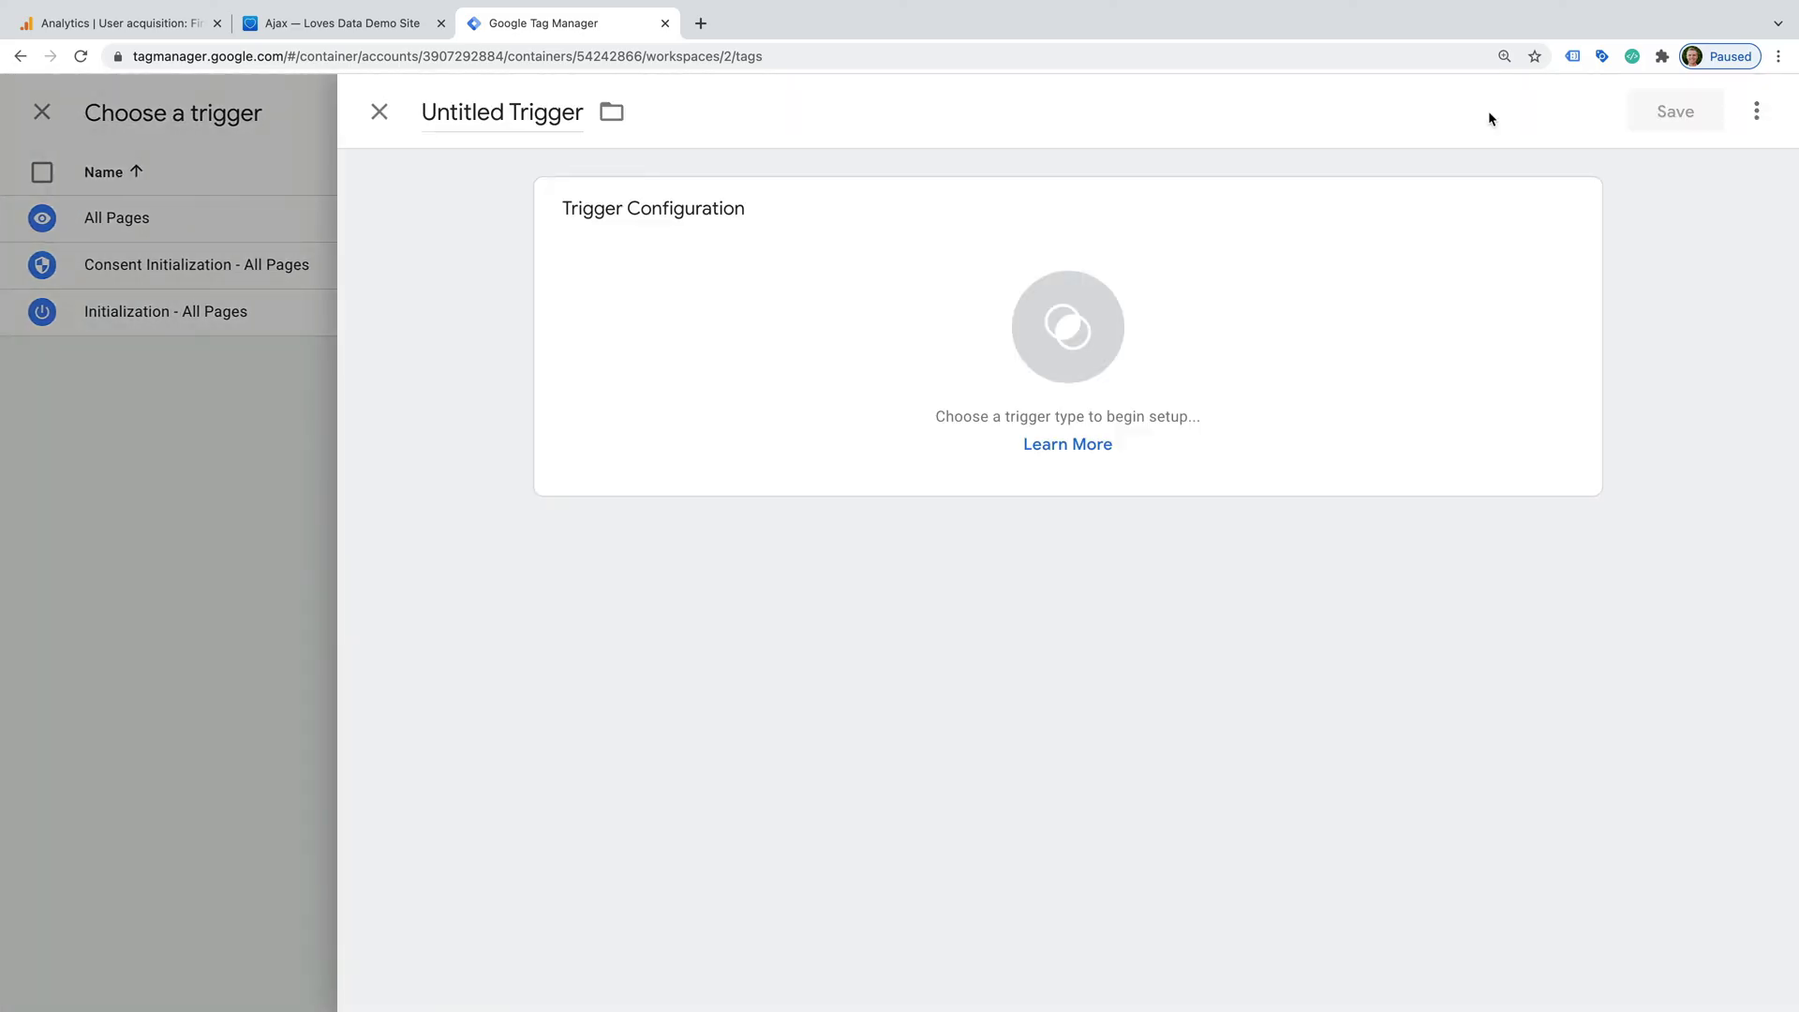
click(528, 115)
text(For)
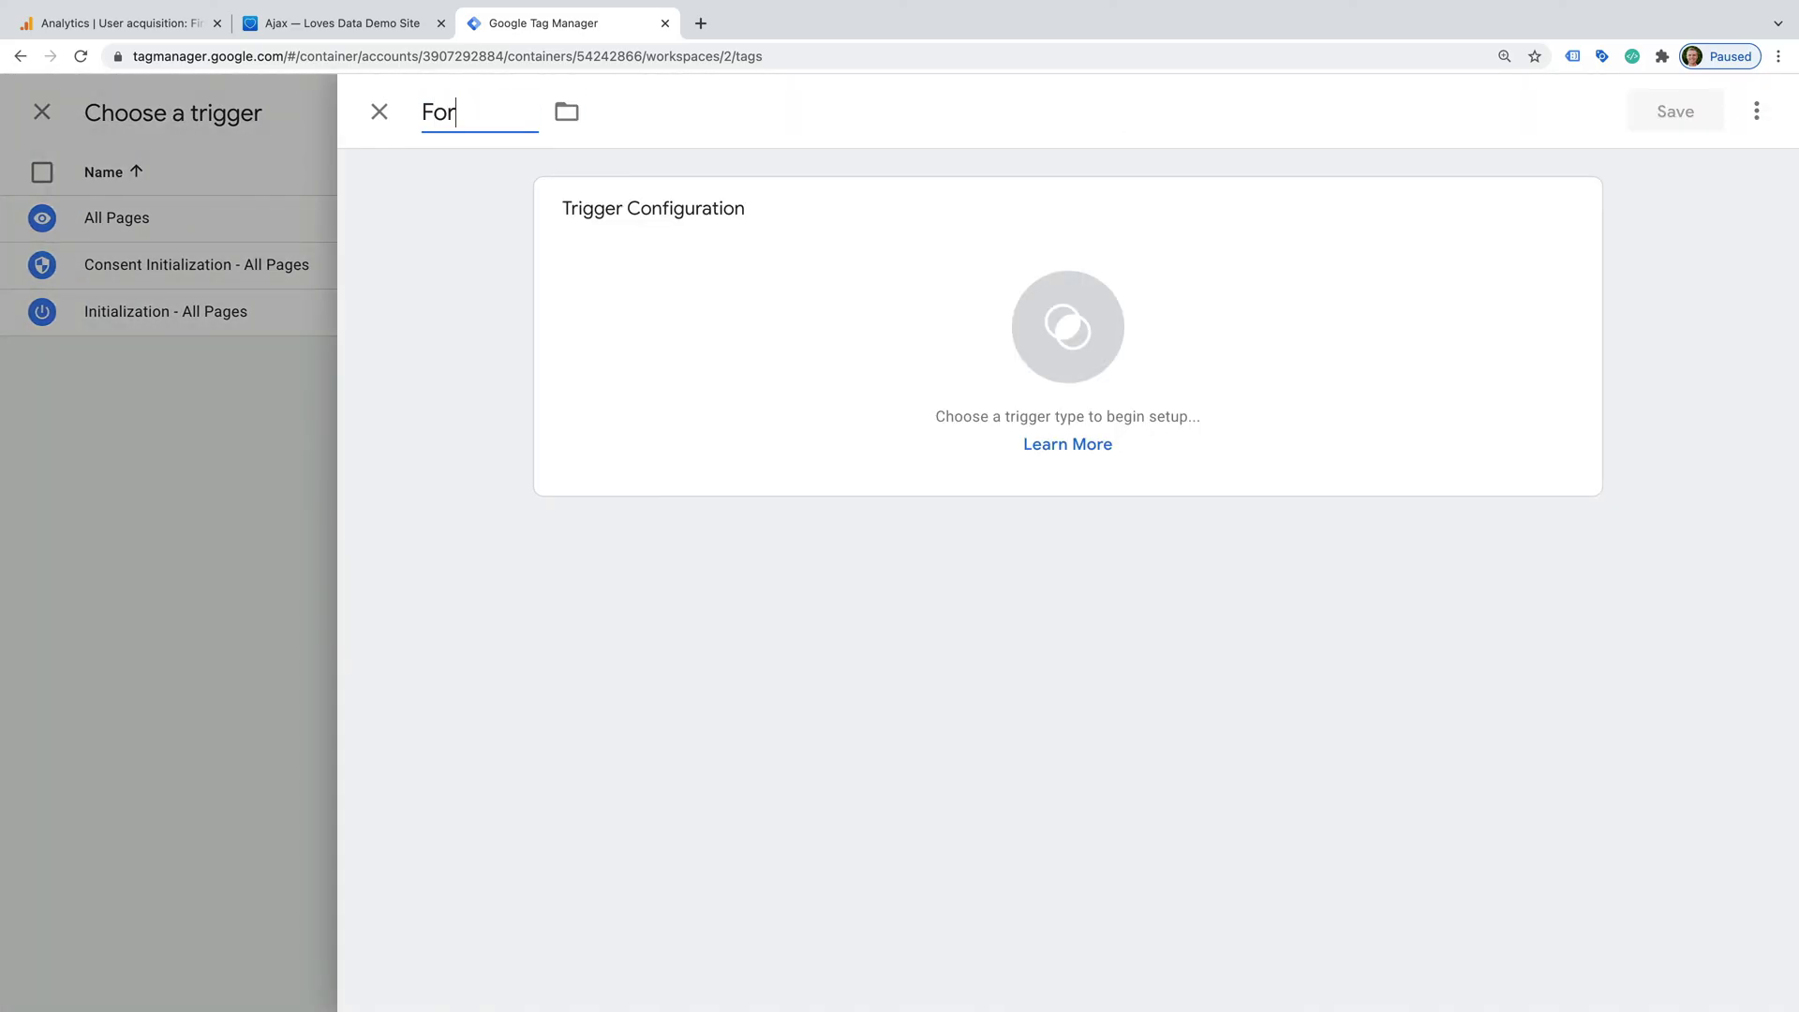
text(m Submission)
click(869, 294)
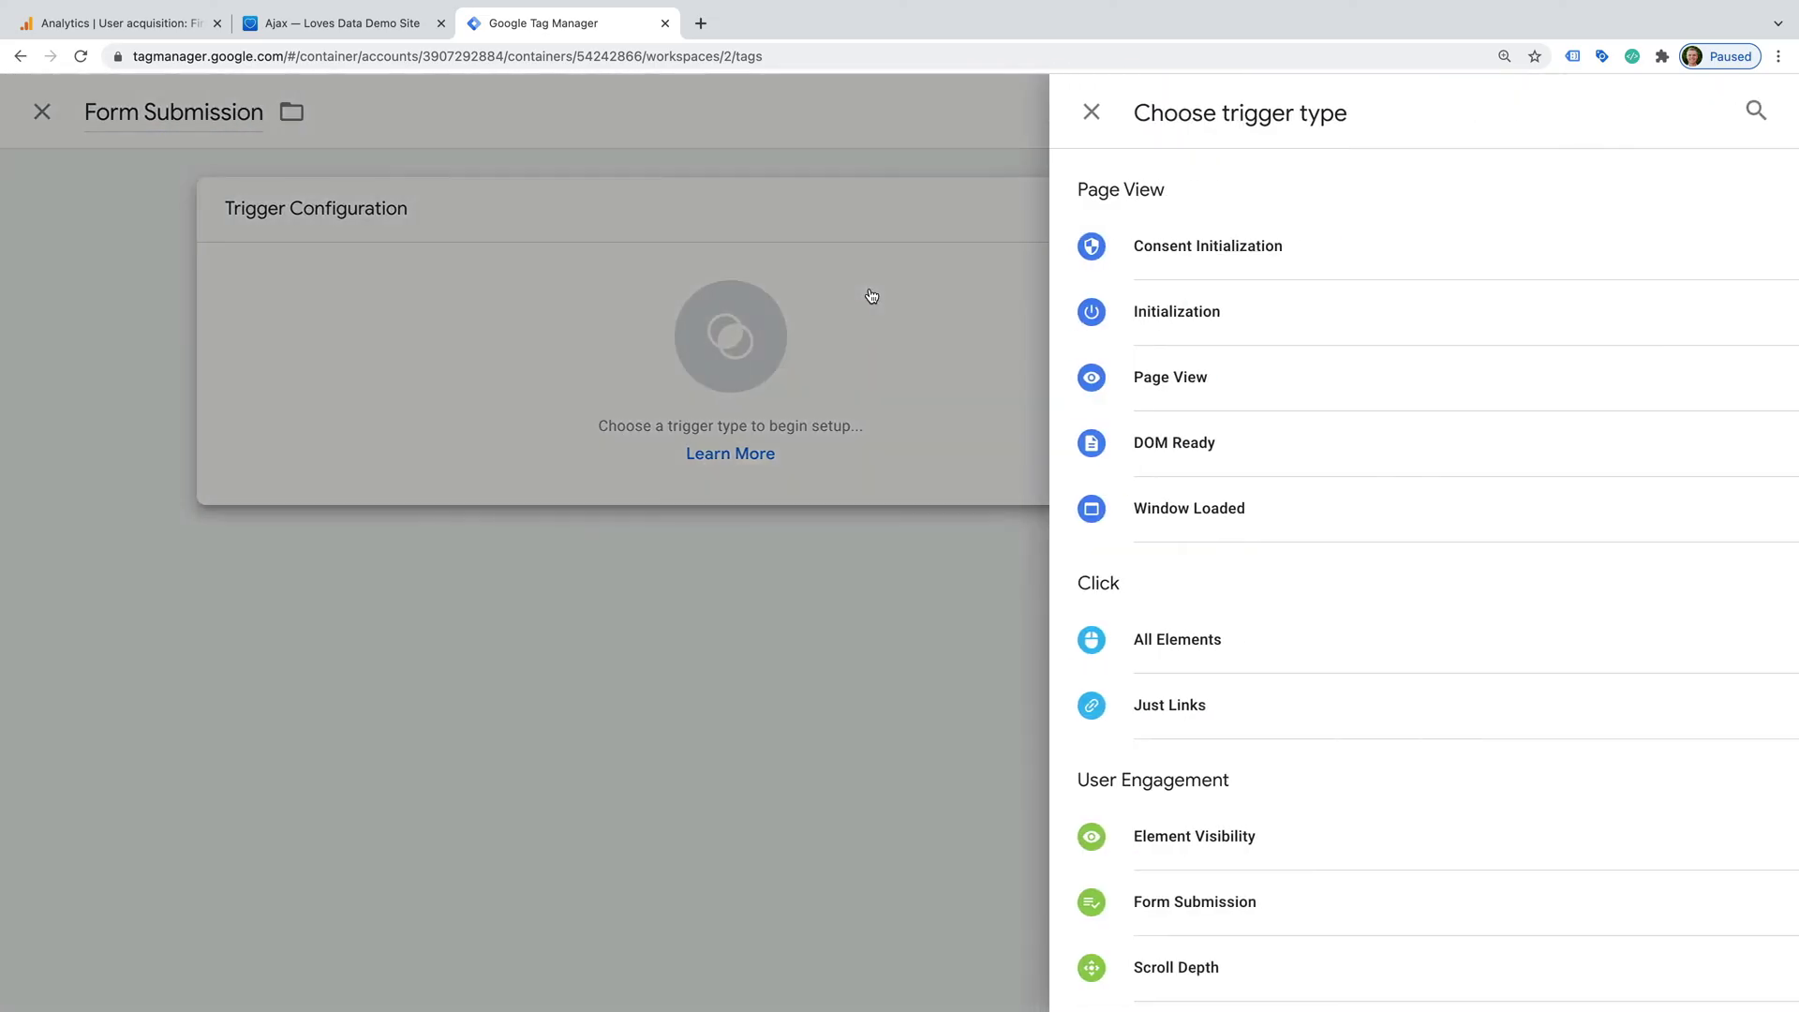
scroll(1353, 403, down, 2)
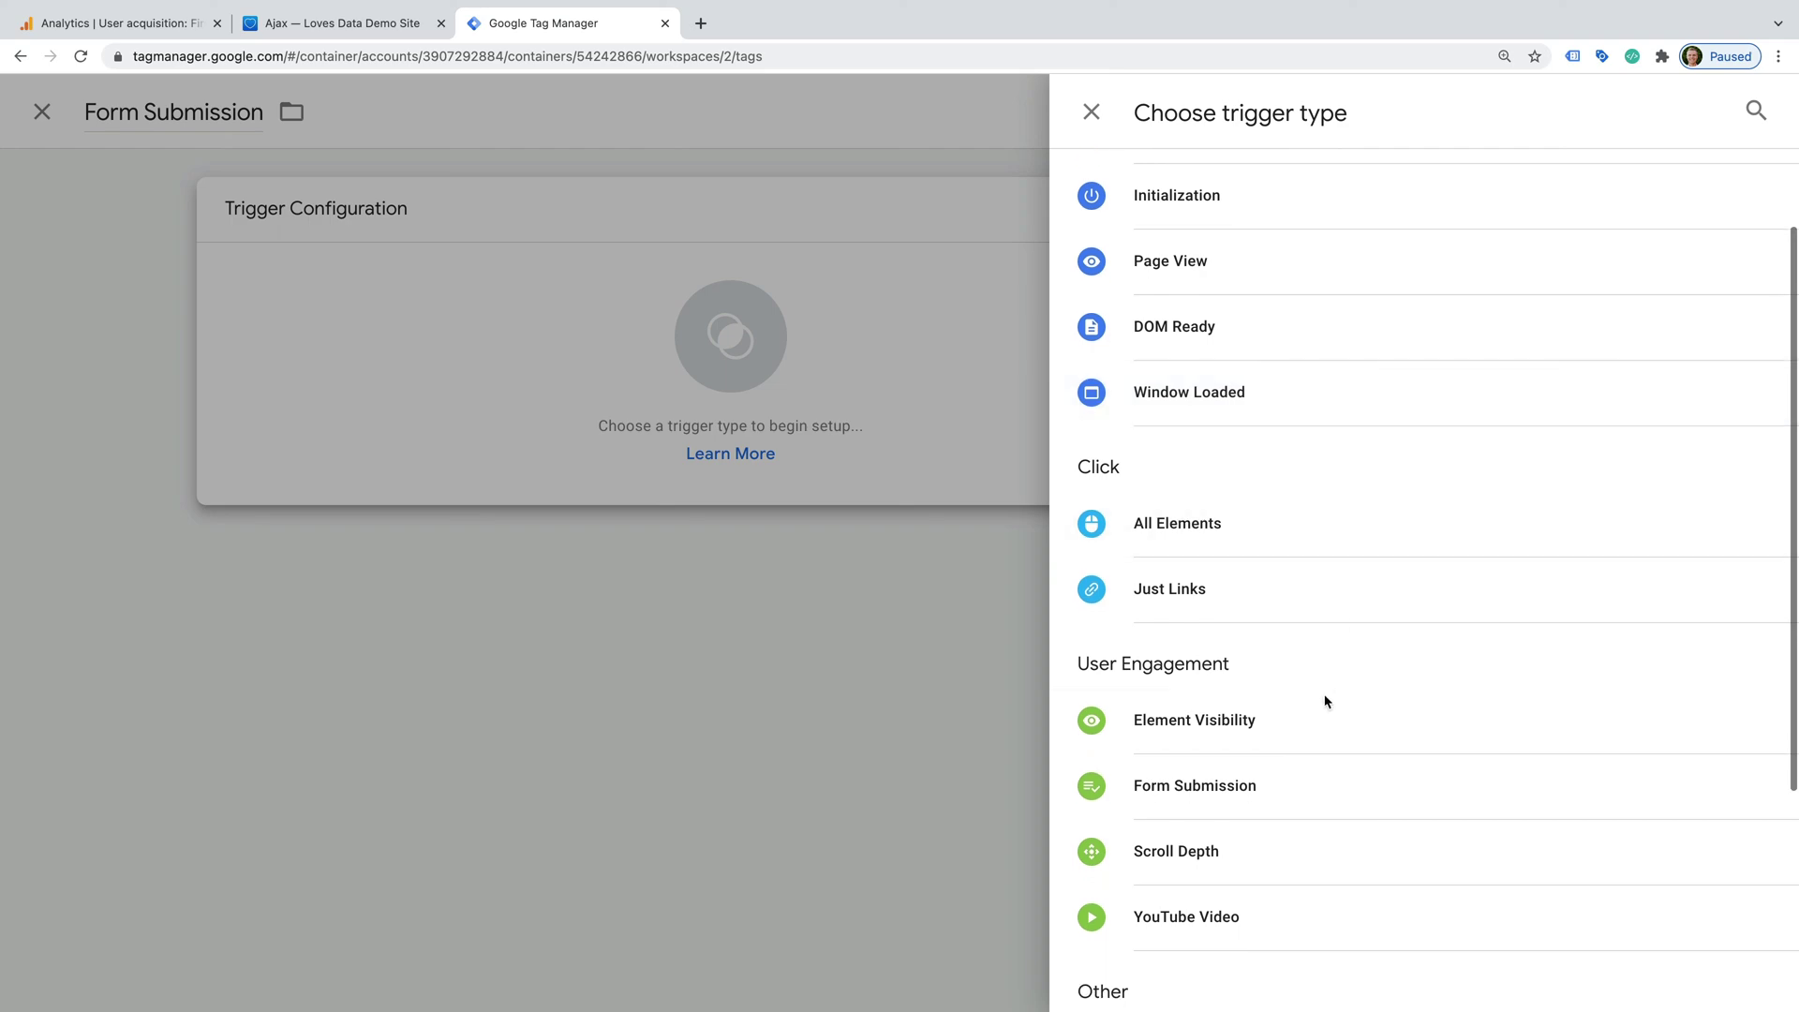
click(1279, 723)
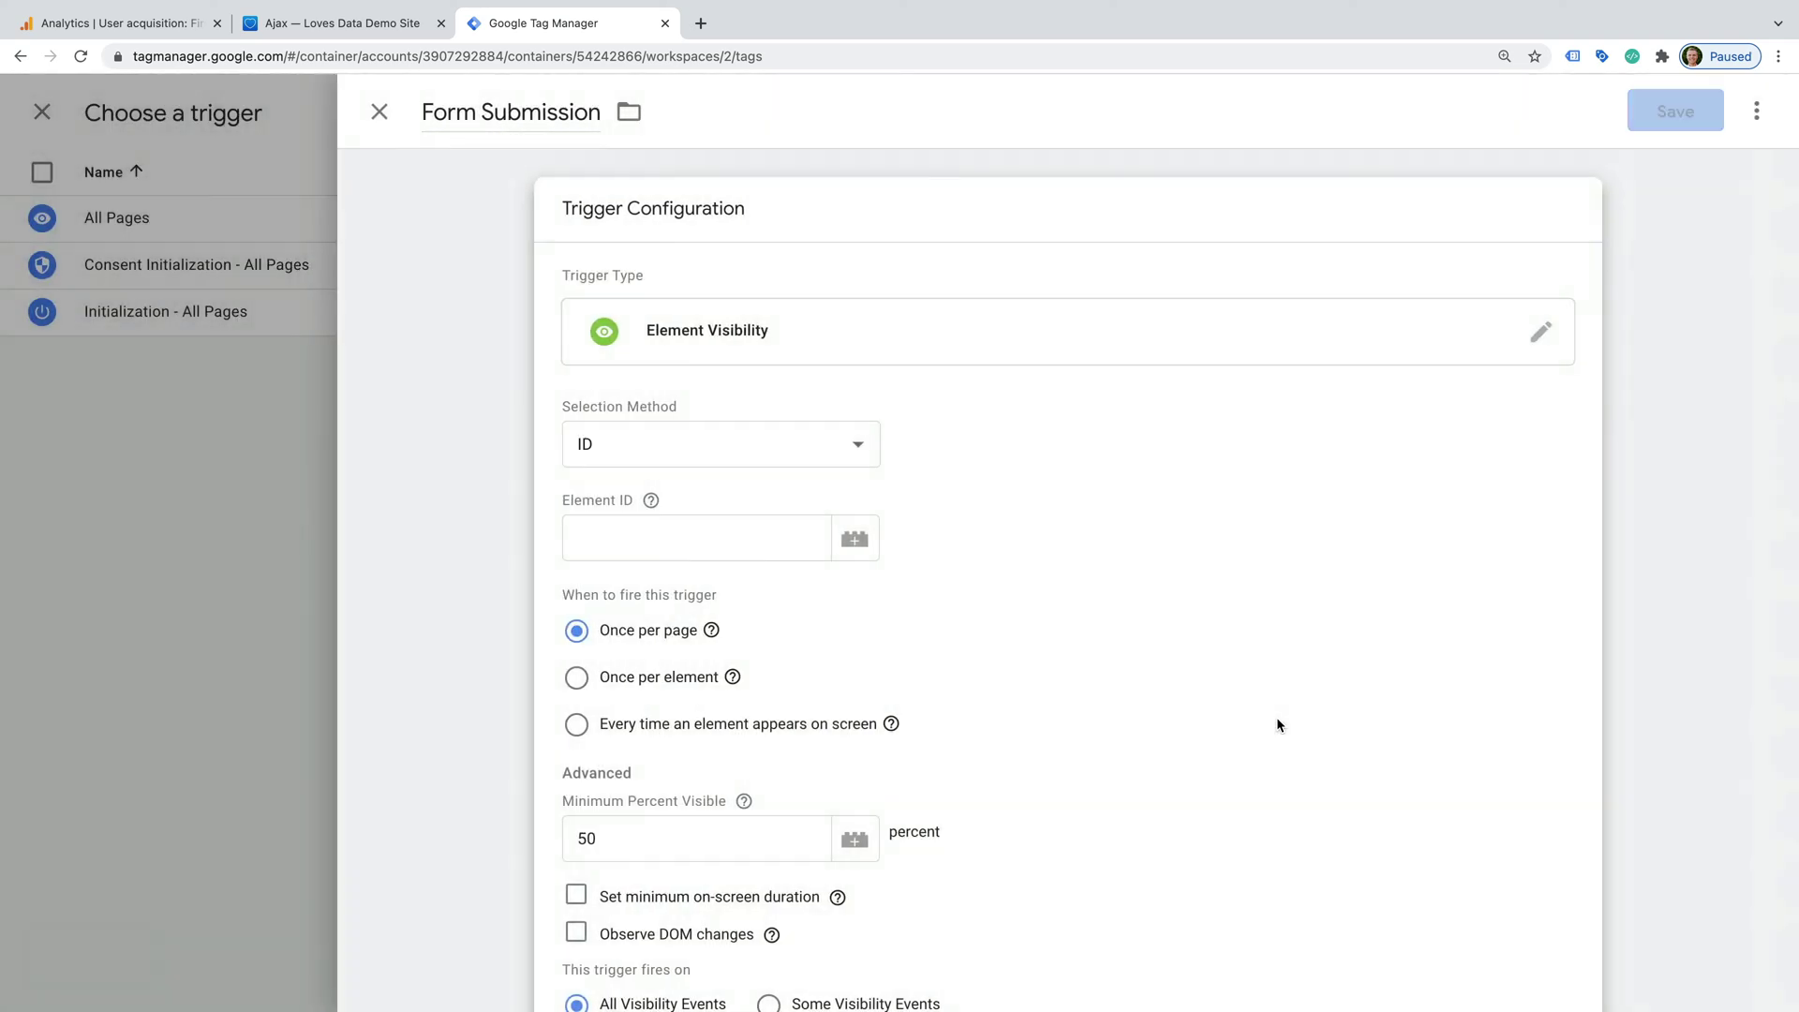
click(858, 446)
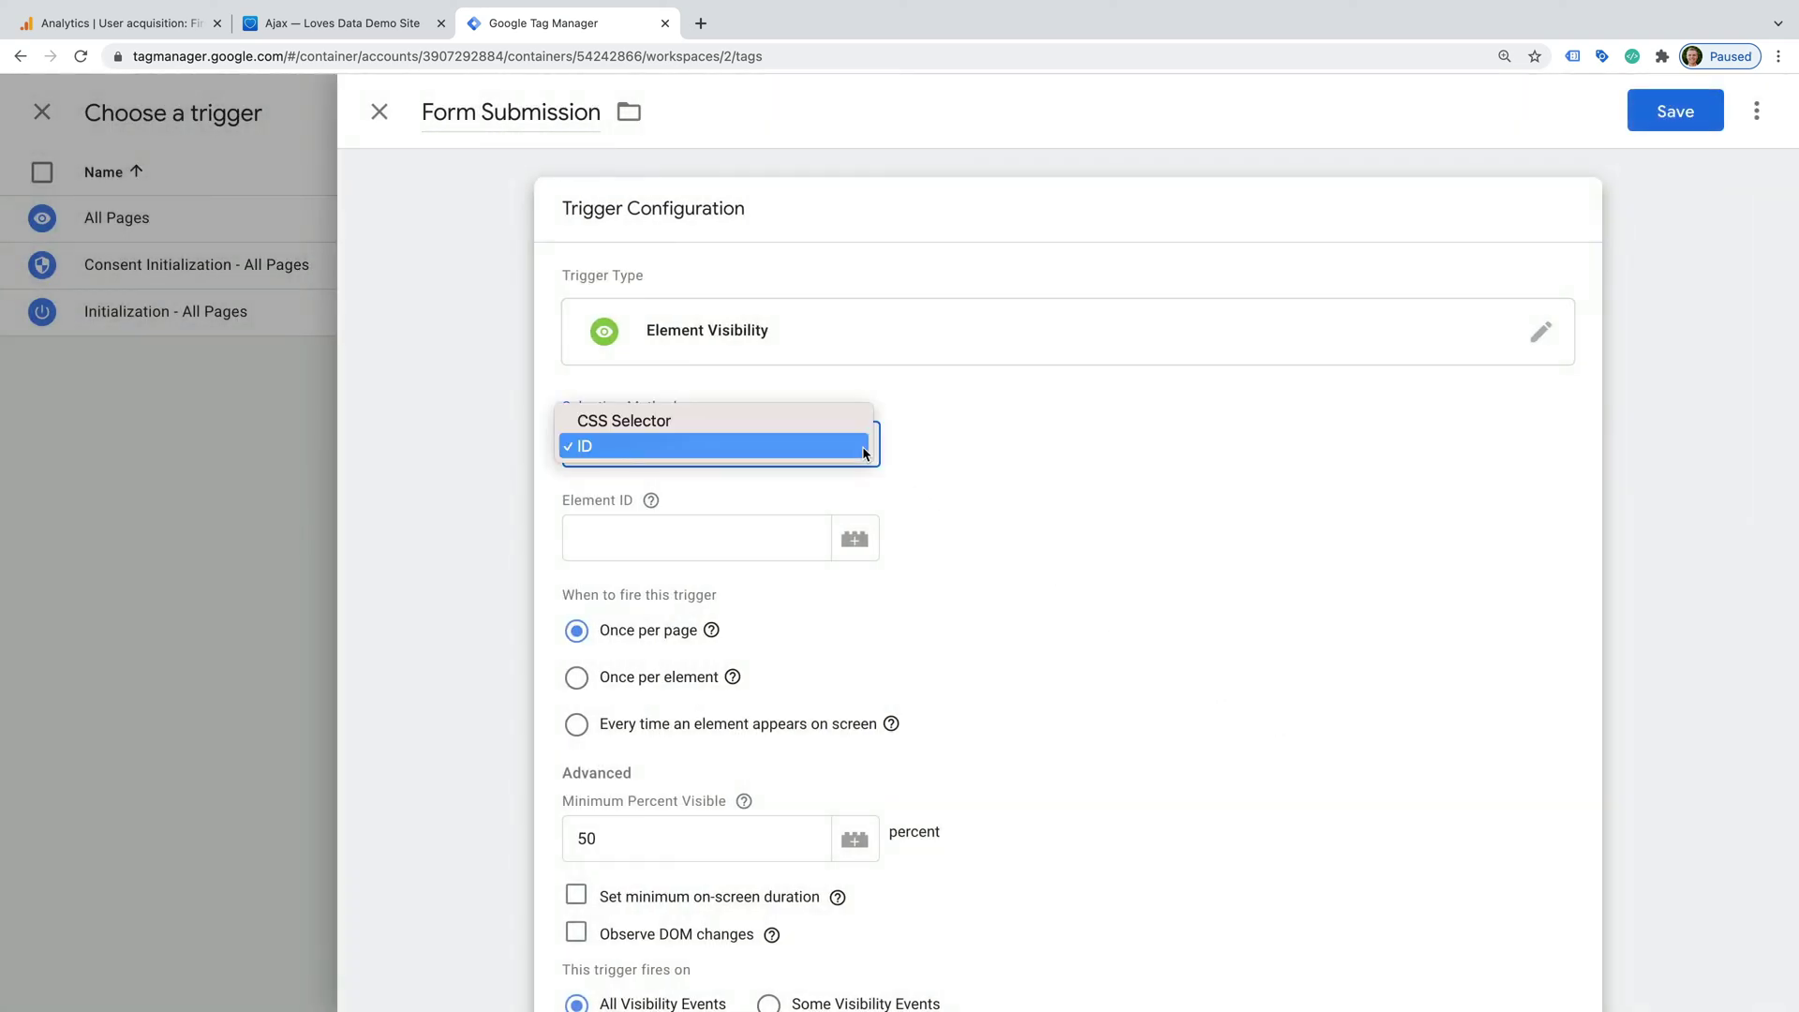
click(838, 423)
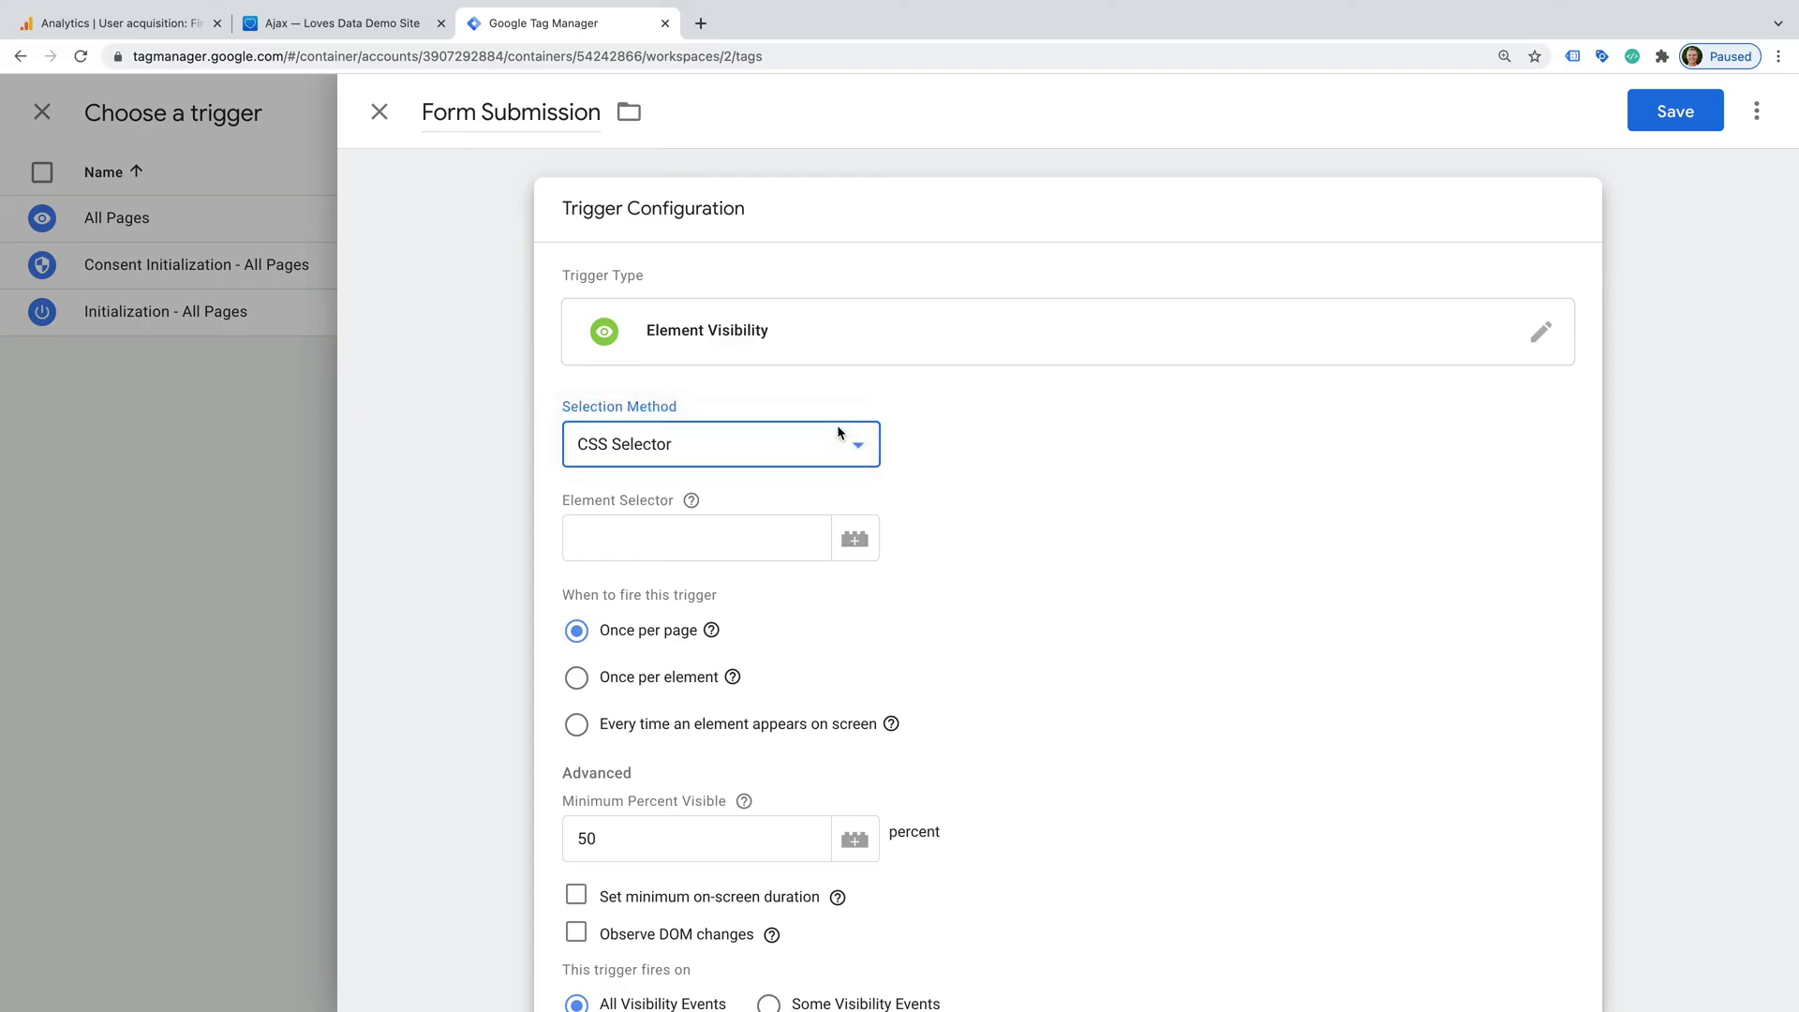
click(772, 542)
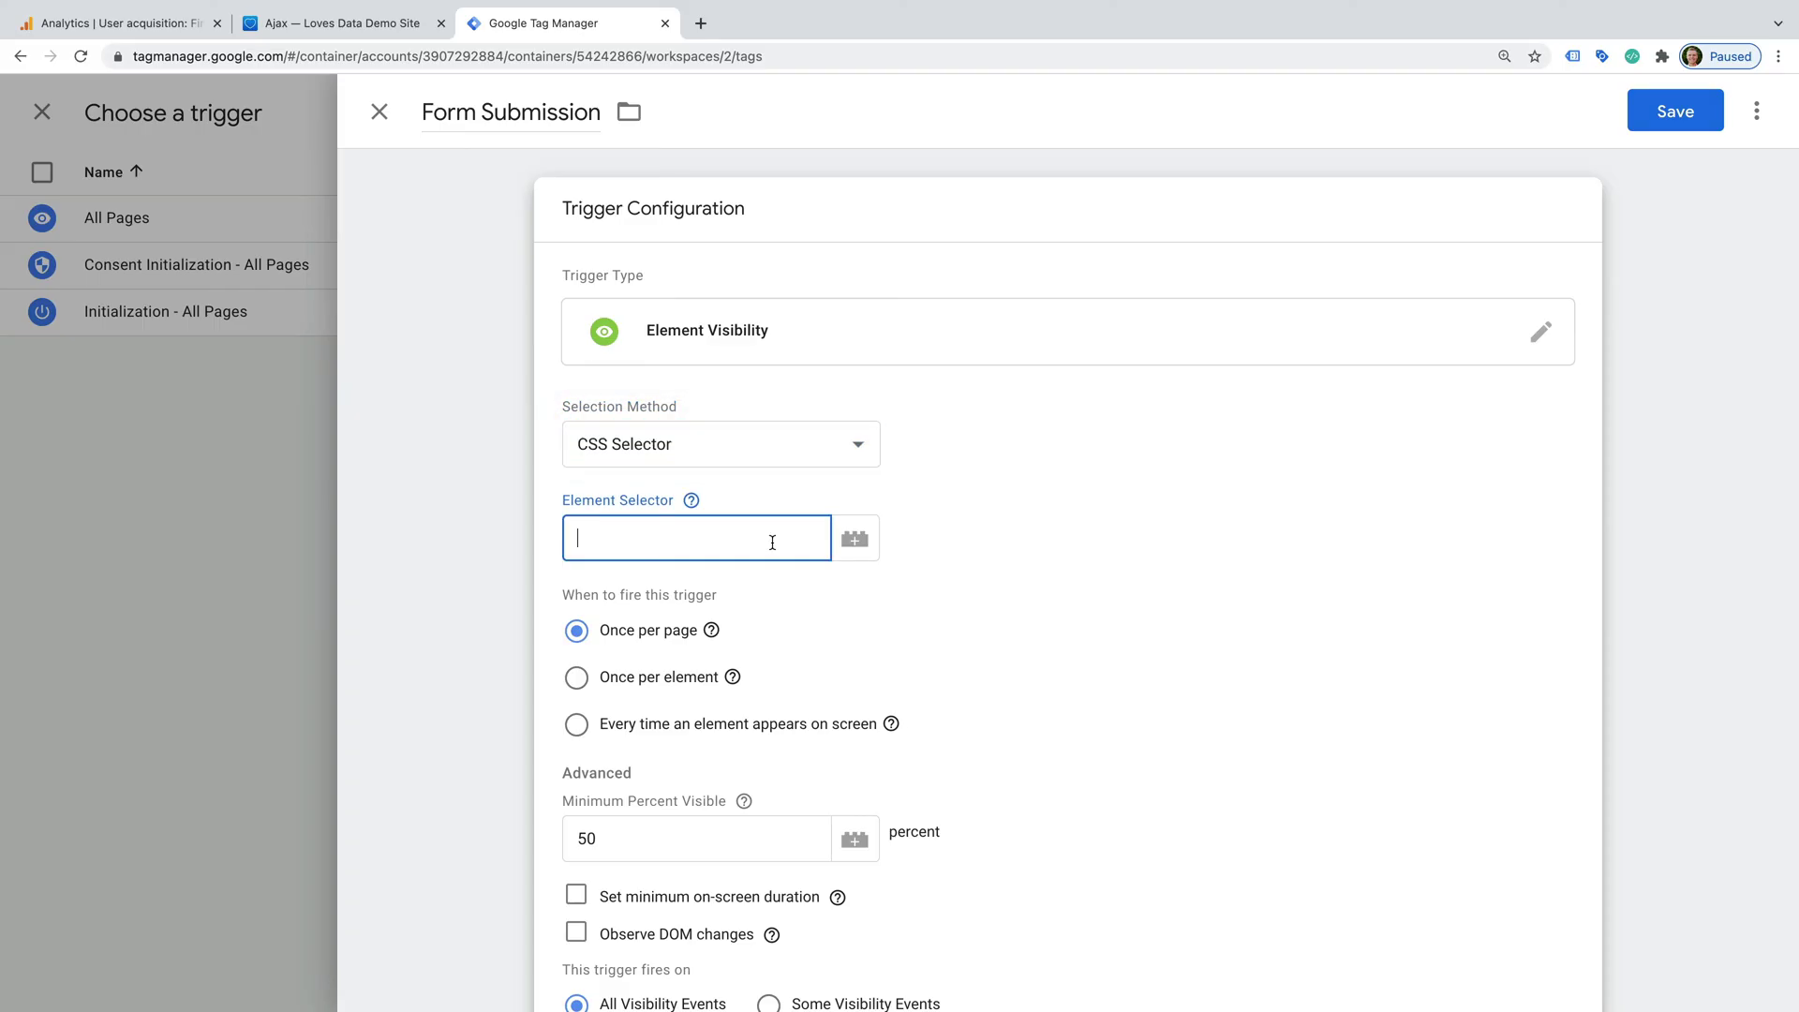
text(.form-submission-text)
click(1660, 114)
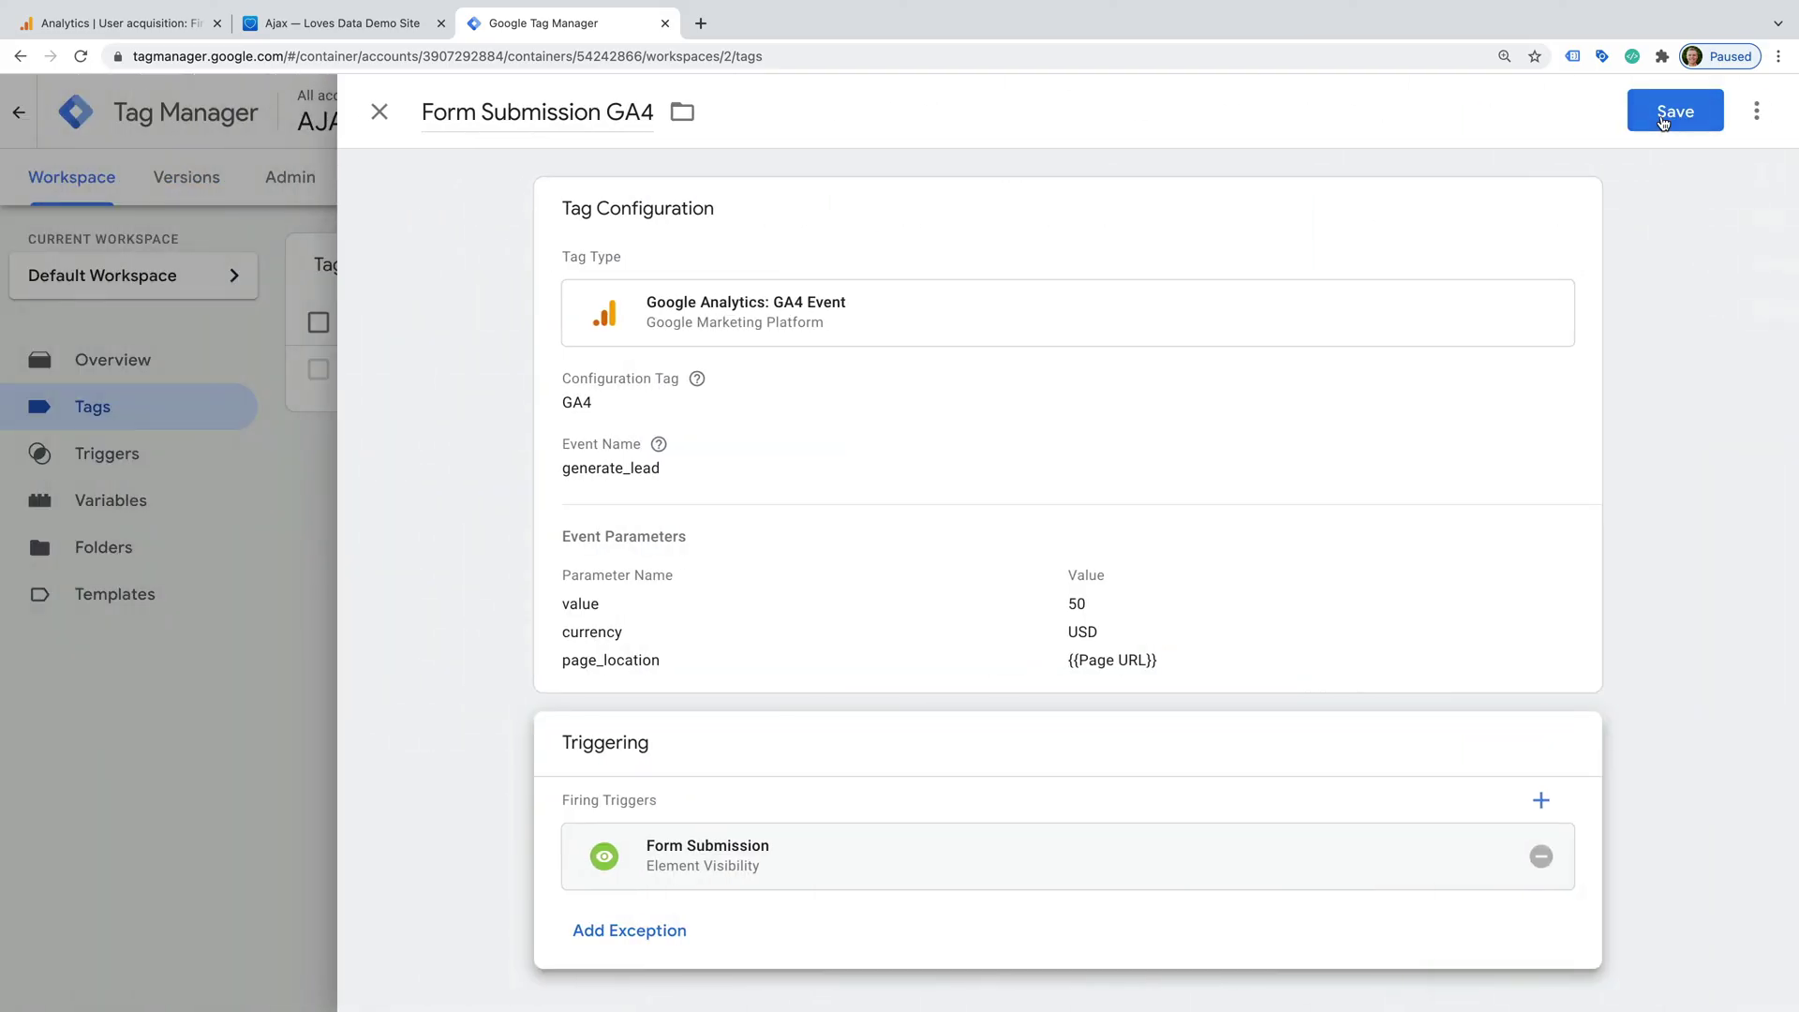
- Save the GA4 tag with its Form Submission trigger and launch Preview mode
click(1662, 122)
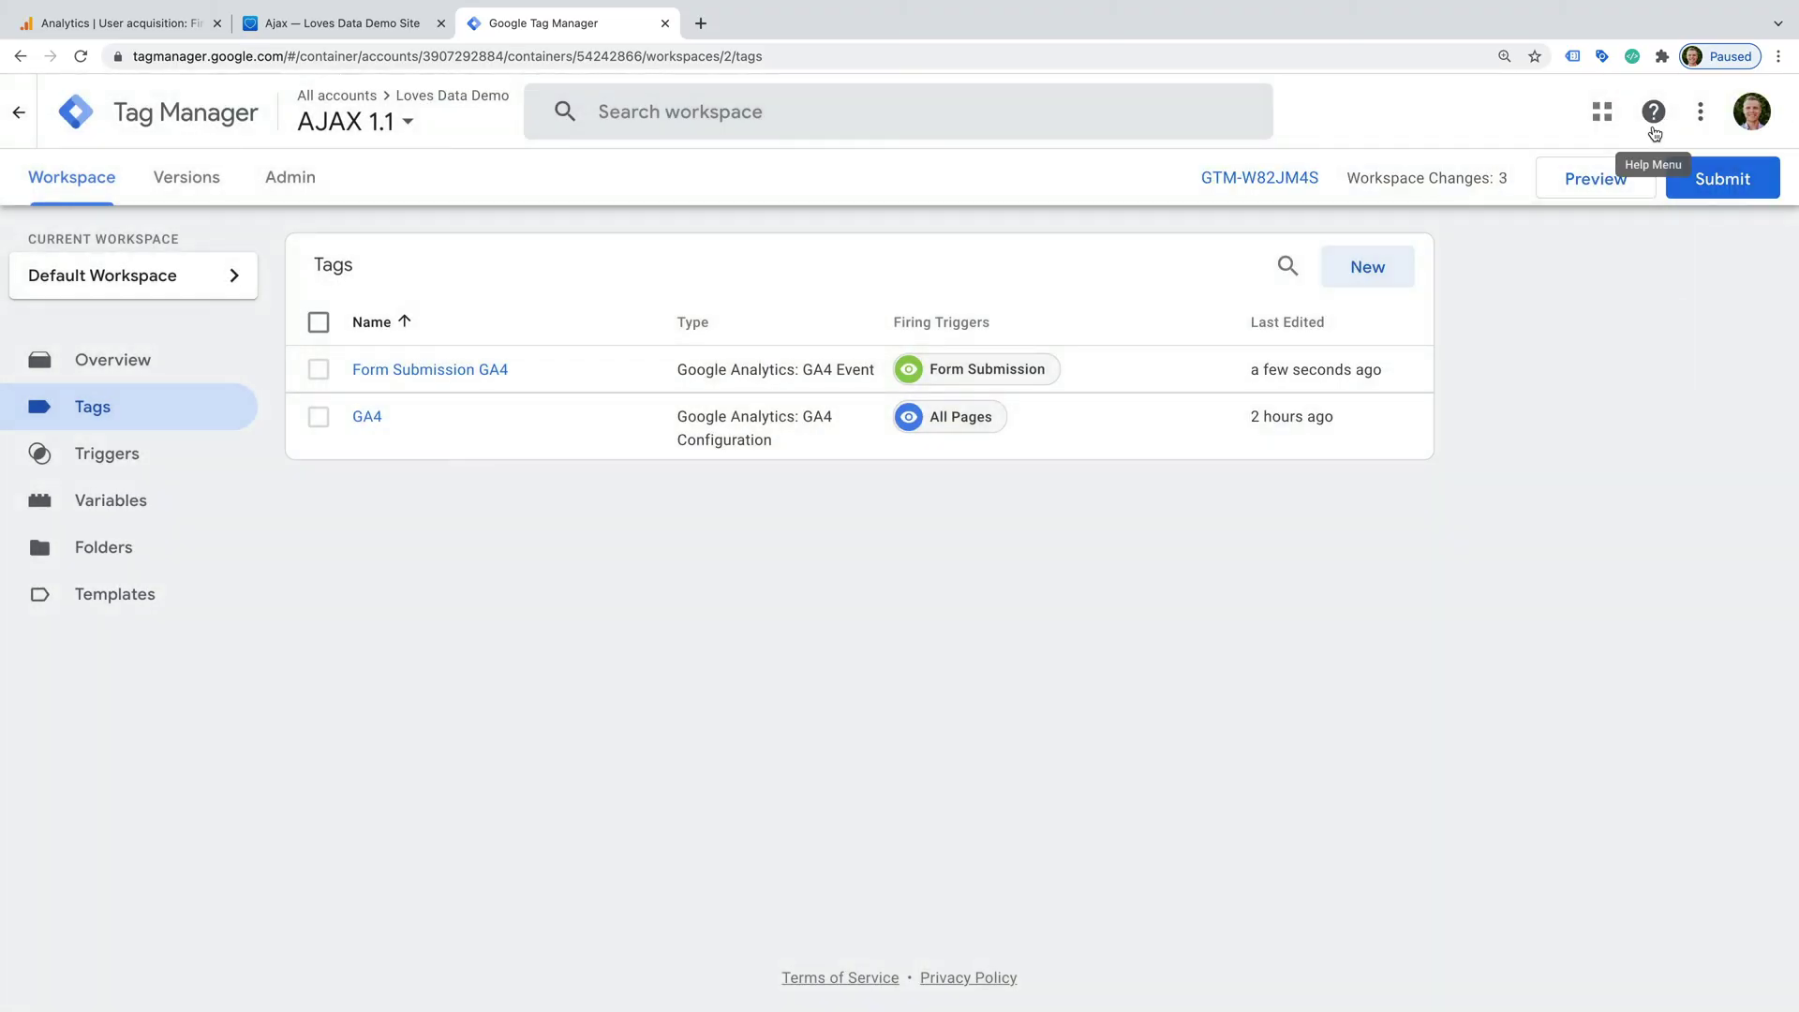
click(1631, 192)
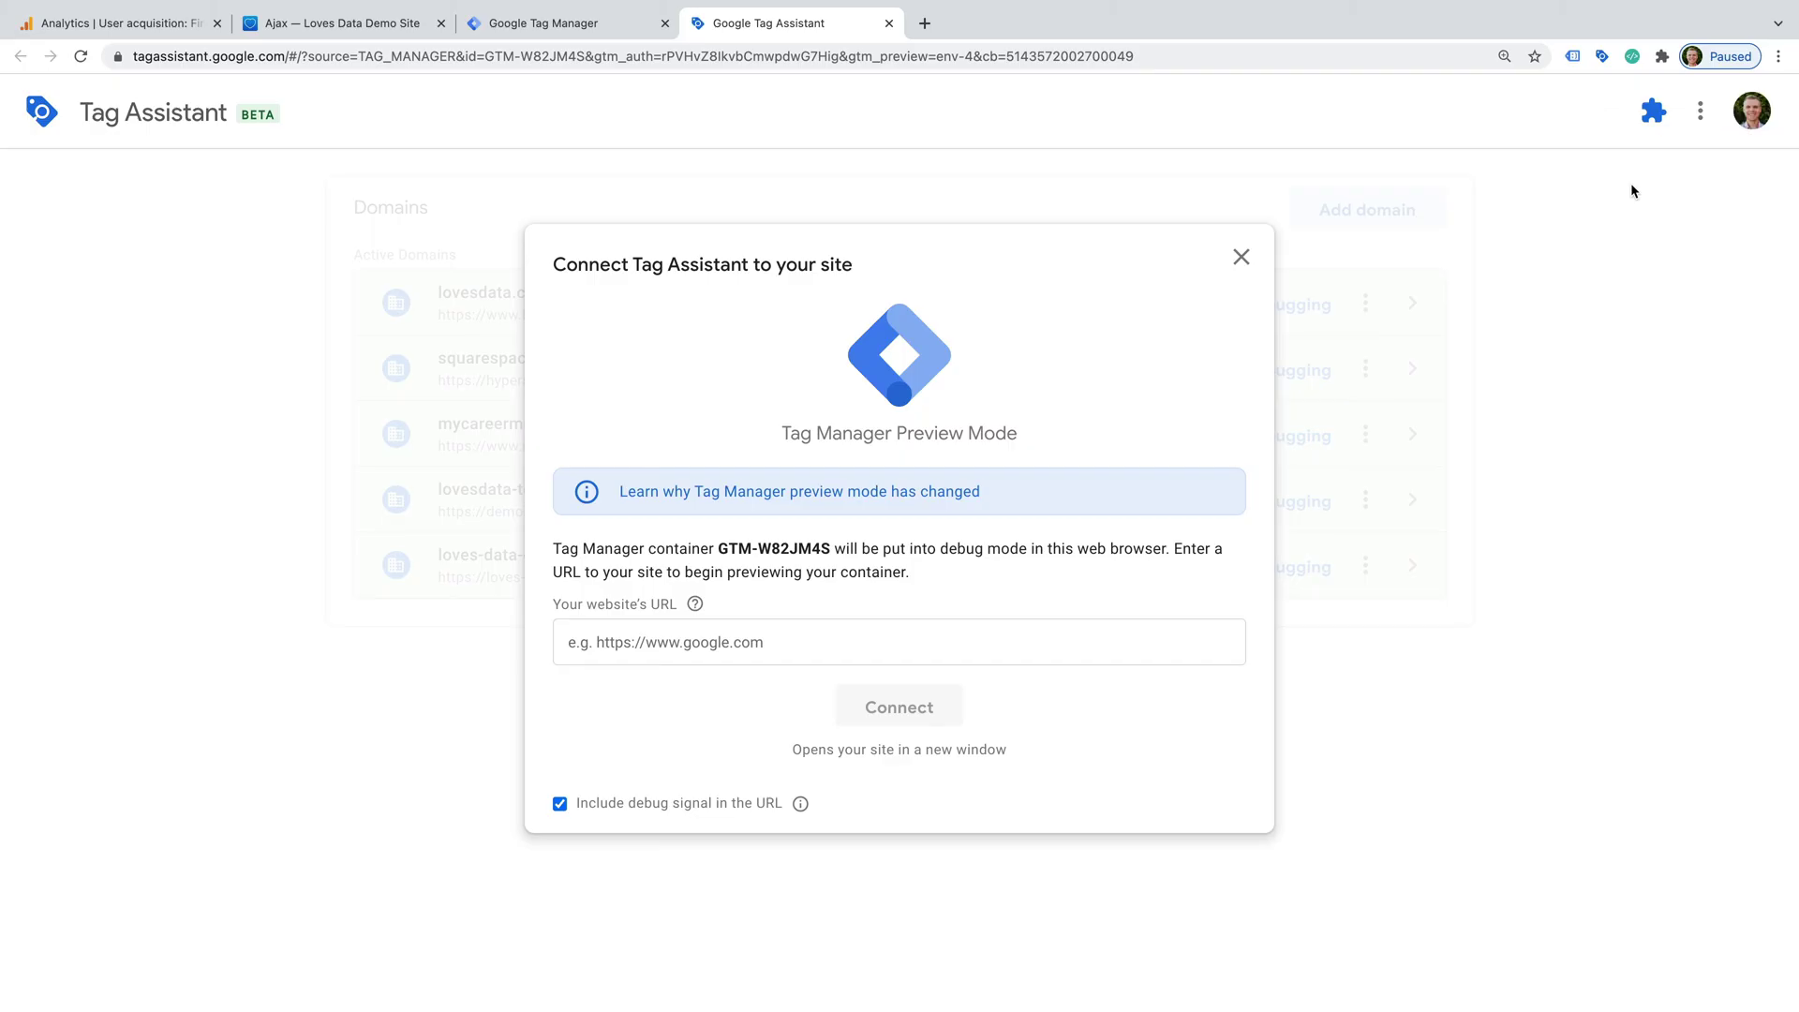
- Paste the demo site's Ajax example page address into Tag Assistant and connect
click(770, 649)
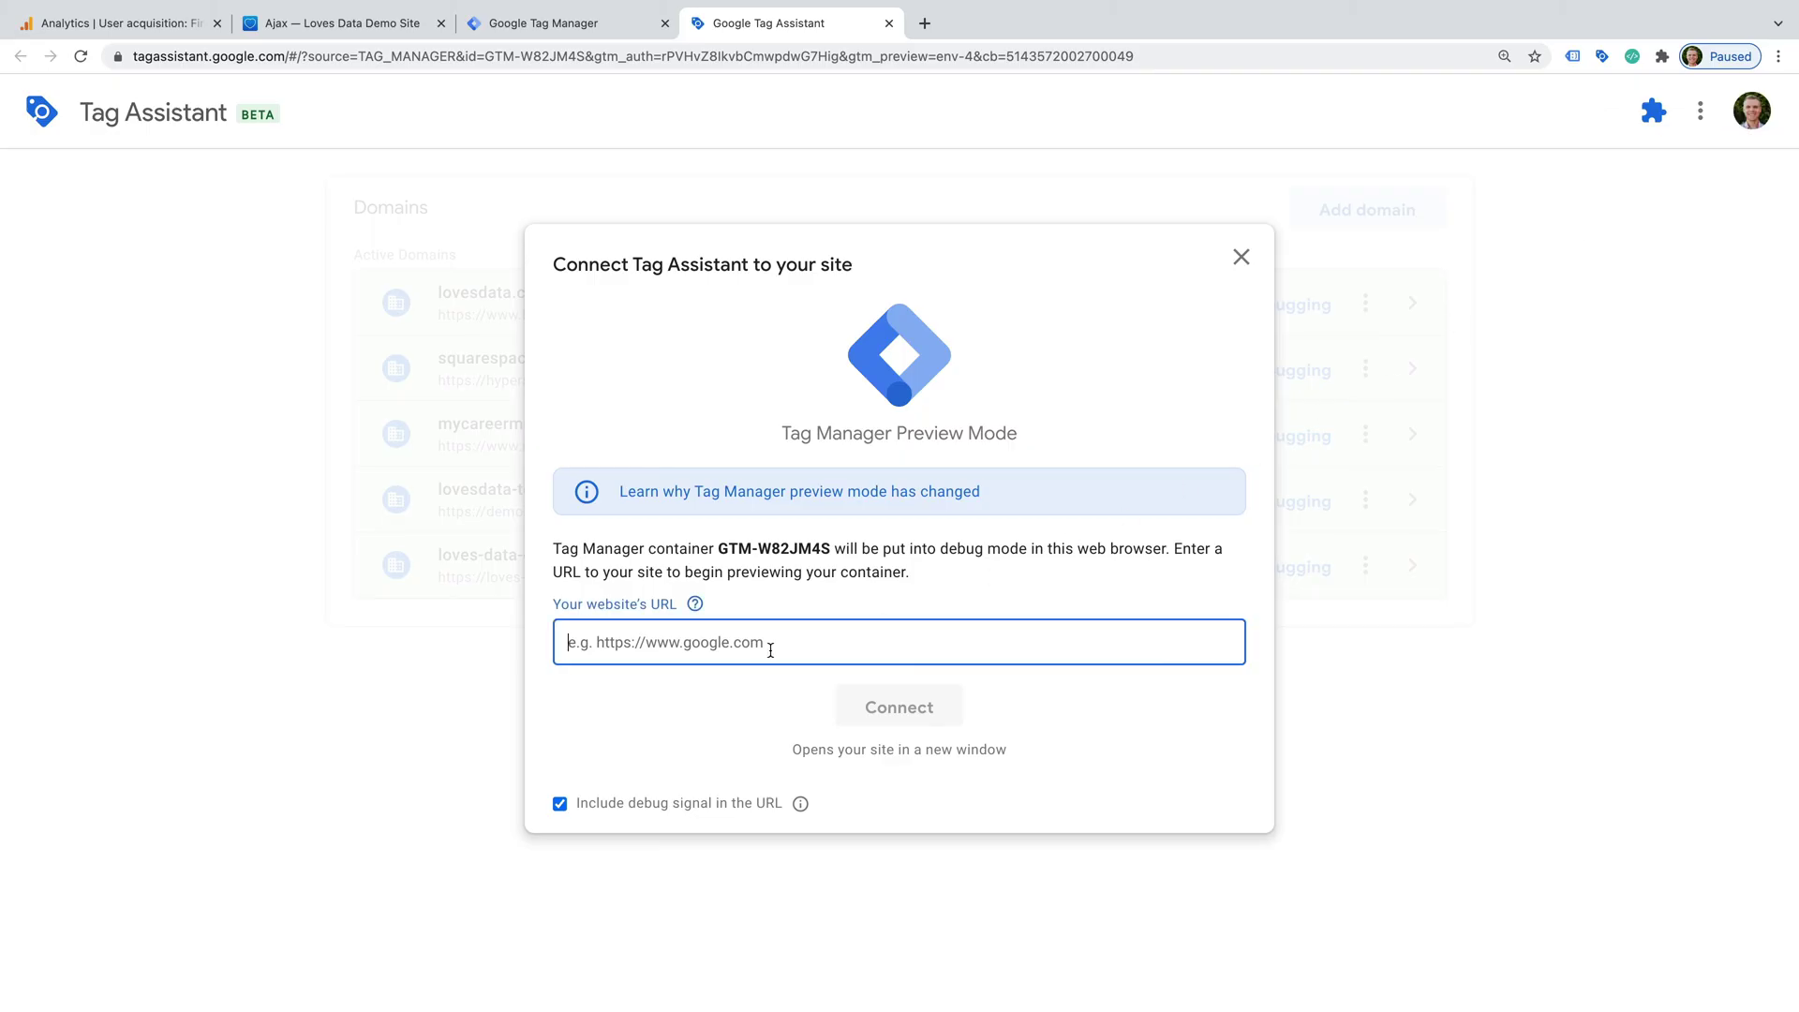
text(https://hypersphere-aardvark-cdxl.squarespace.com/examples/ajax)
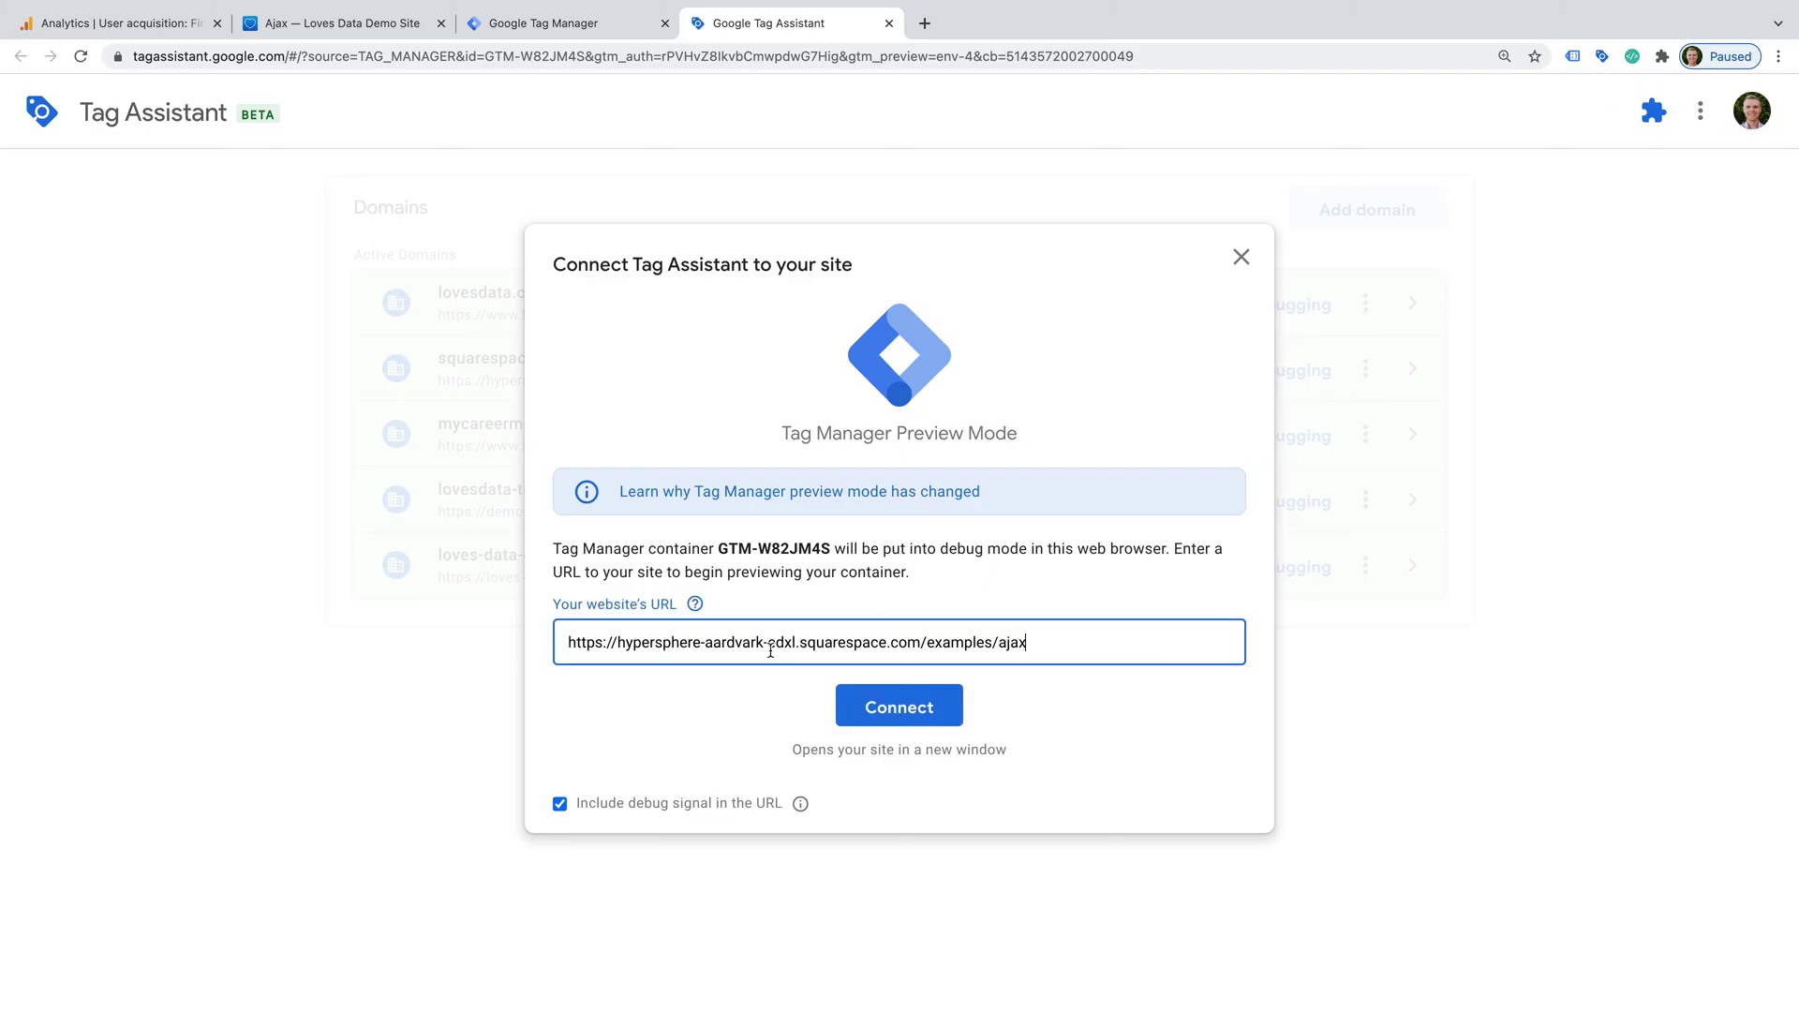
click(907, 706)
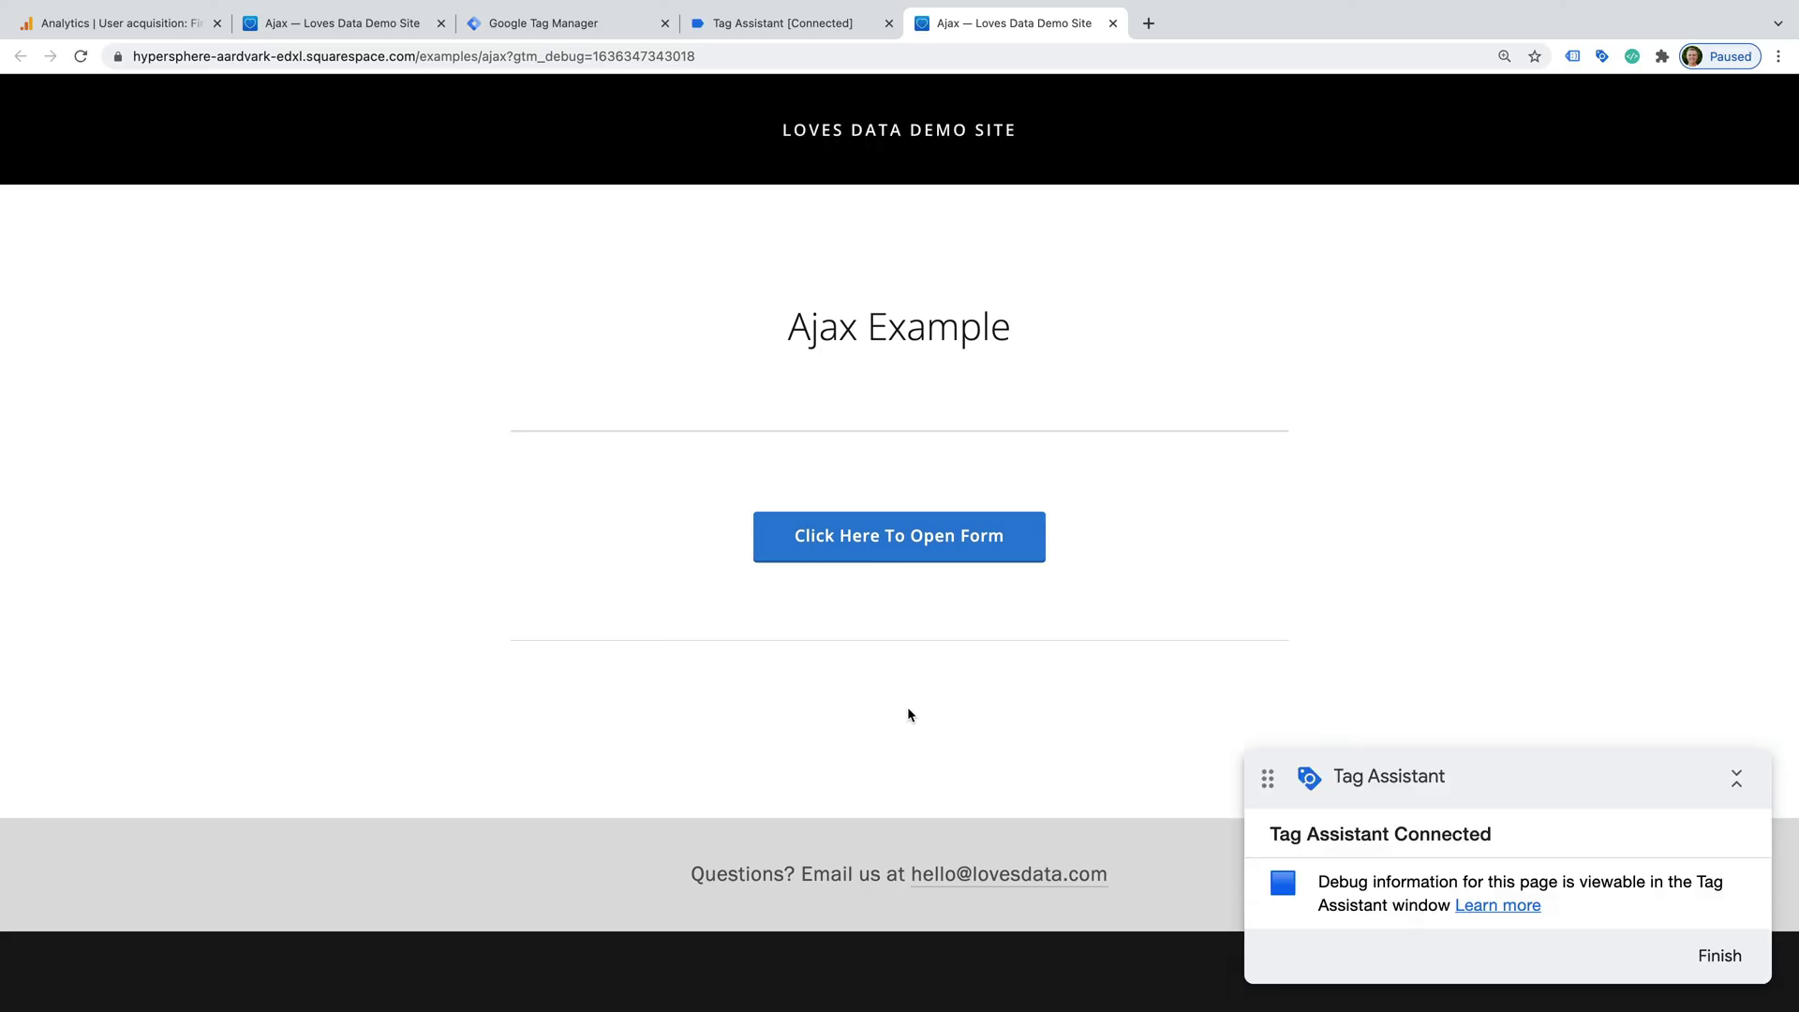
- Submit the Example Form with a first and last name, the message 'Testing again' and an e-mail
click(940, 542)
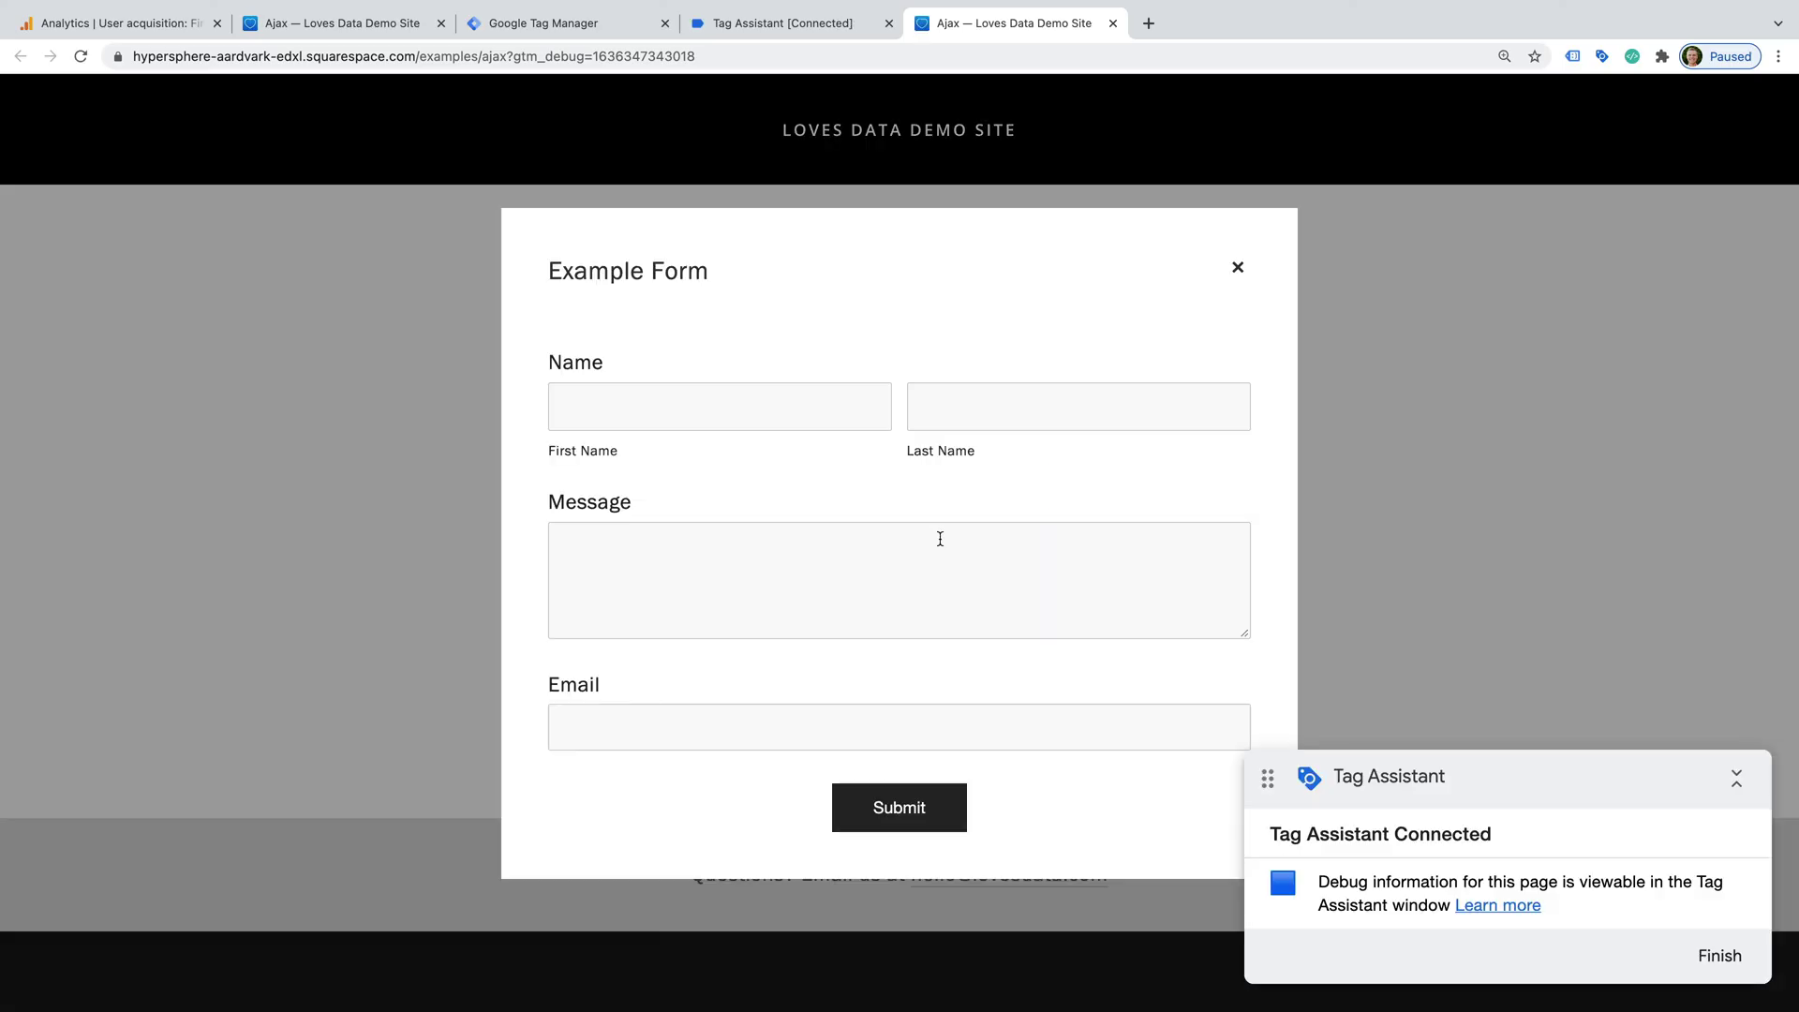
click(746, 398)
key(Tab)
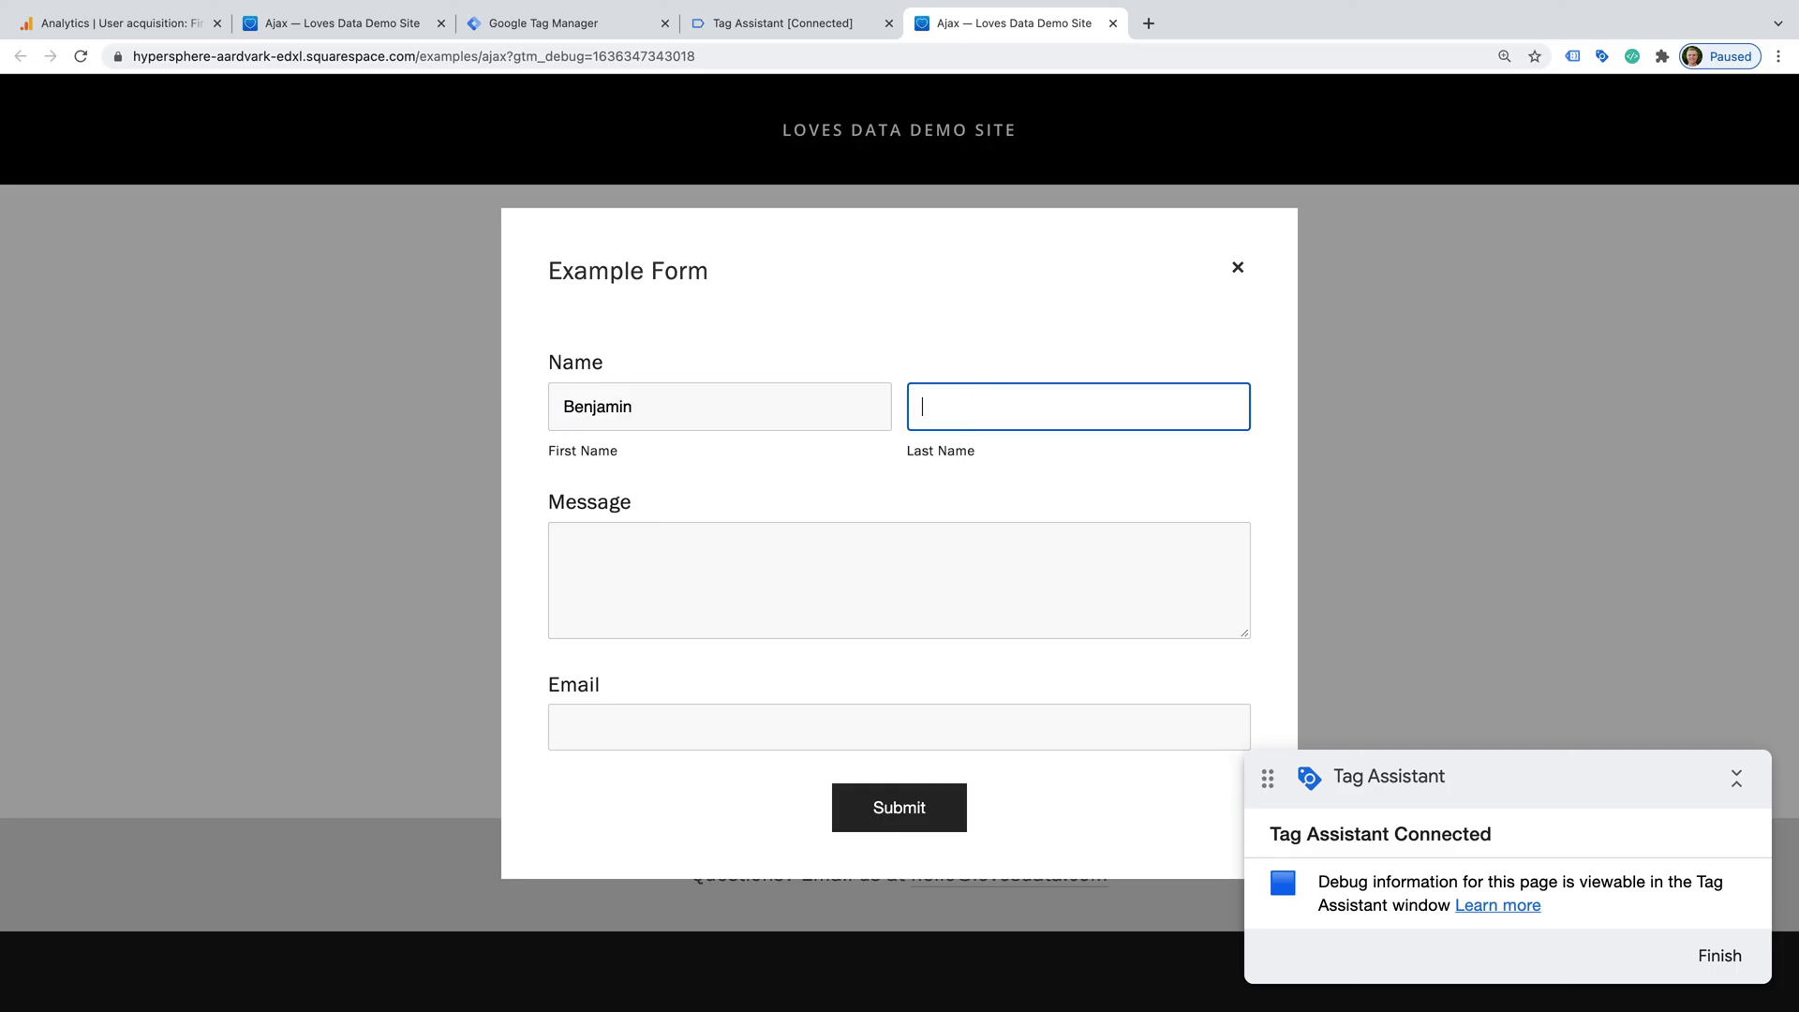
key(Tab)
text(Testing again)
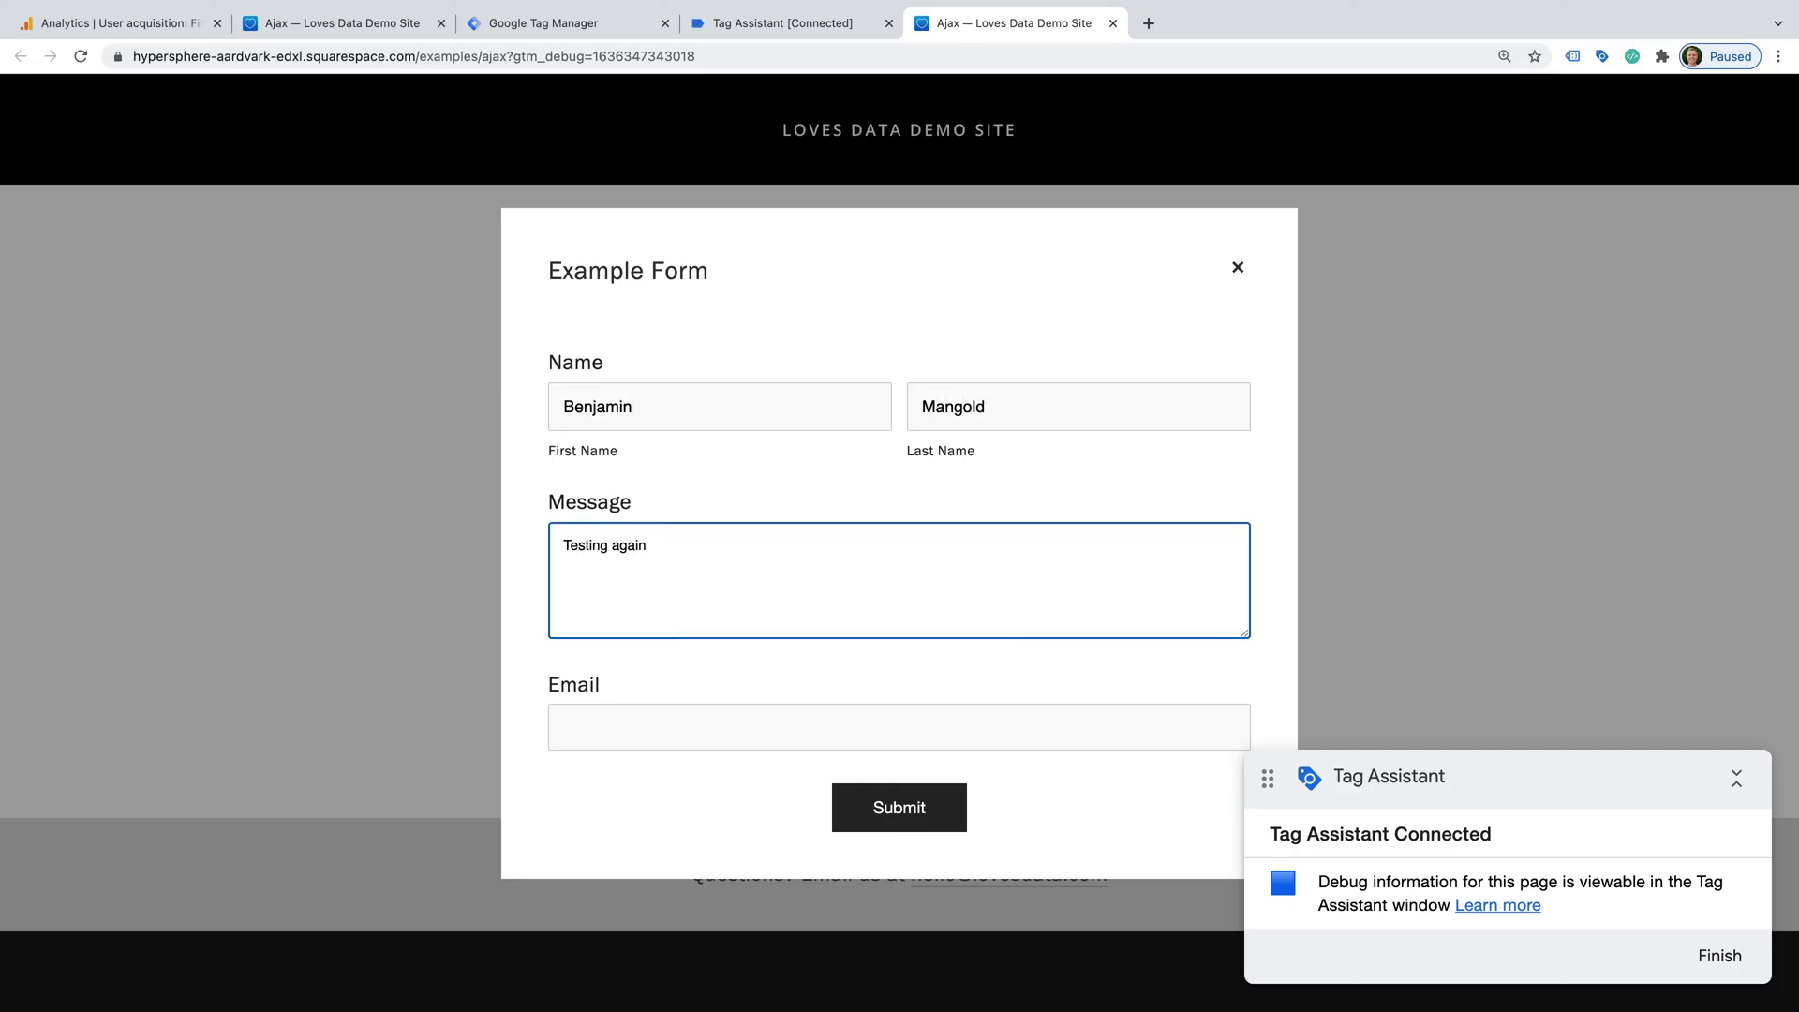
click(706, 720)
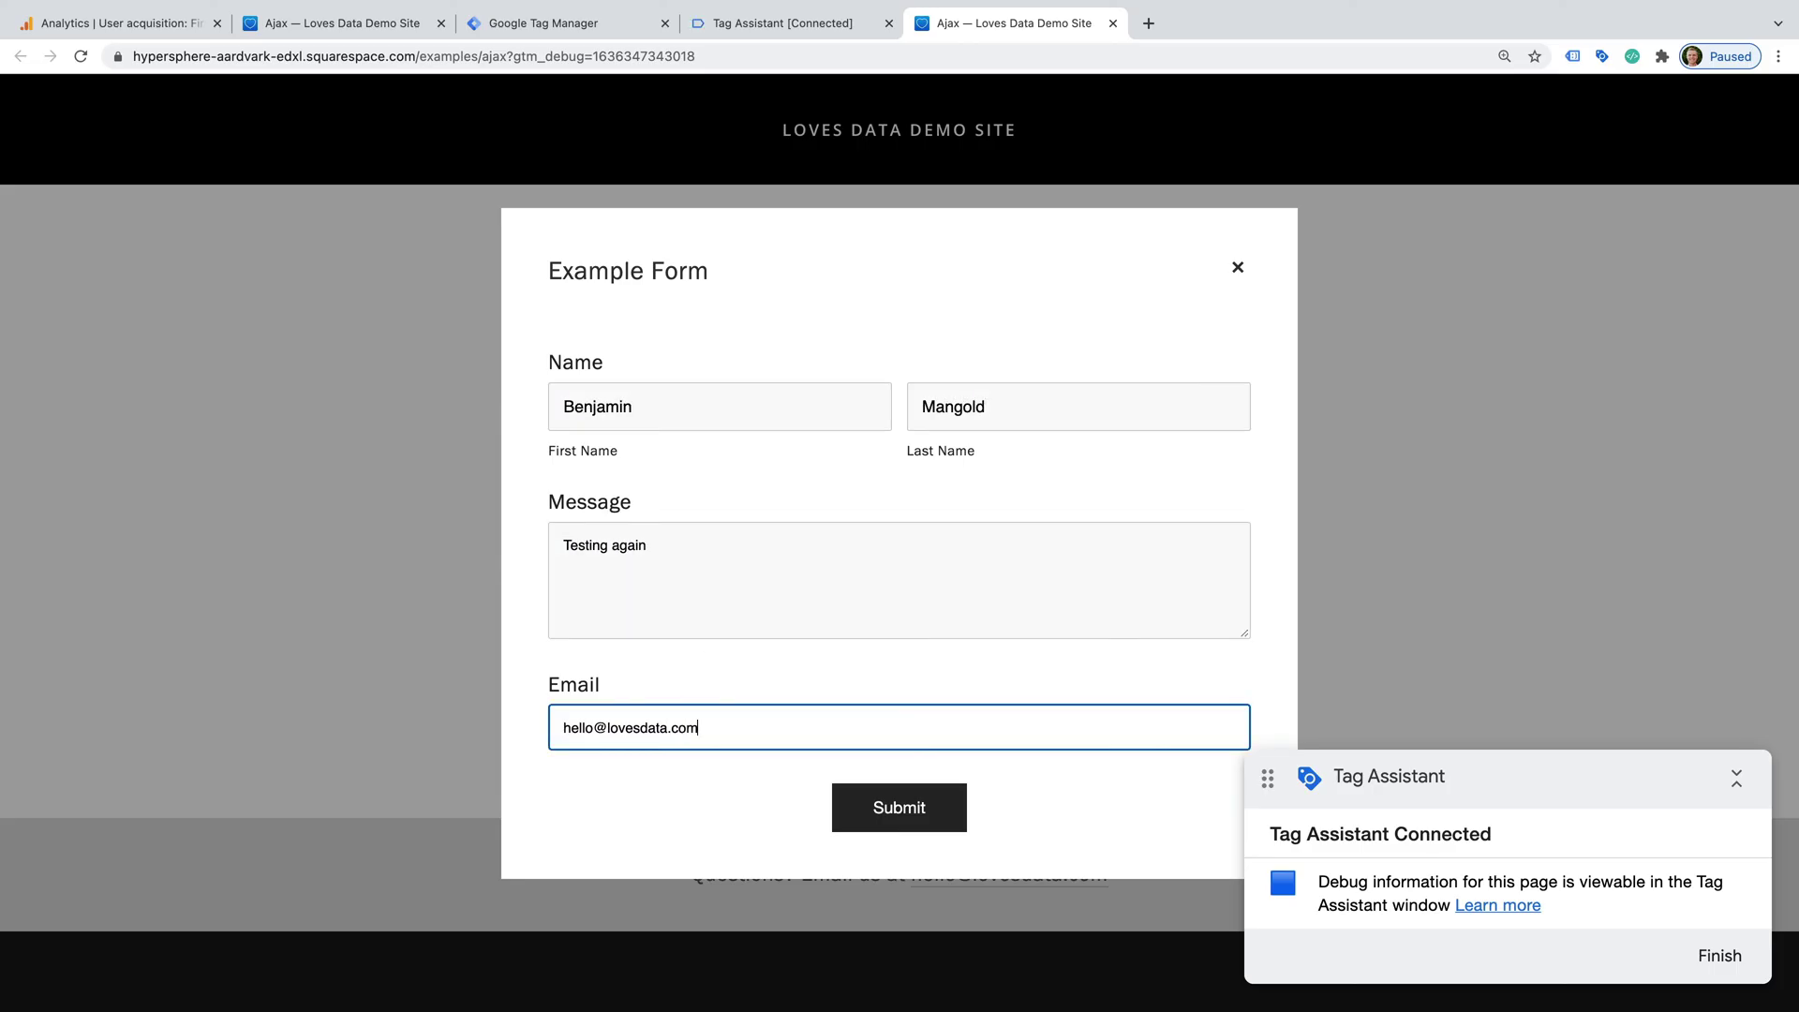
click(891, 808)
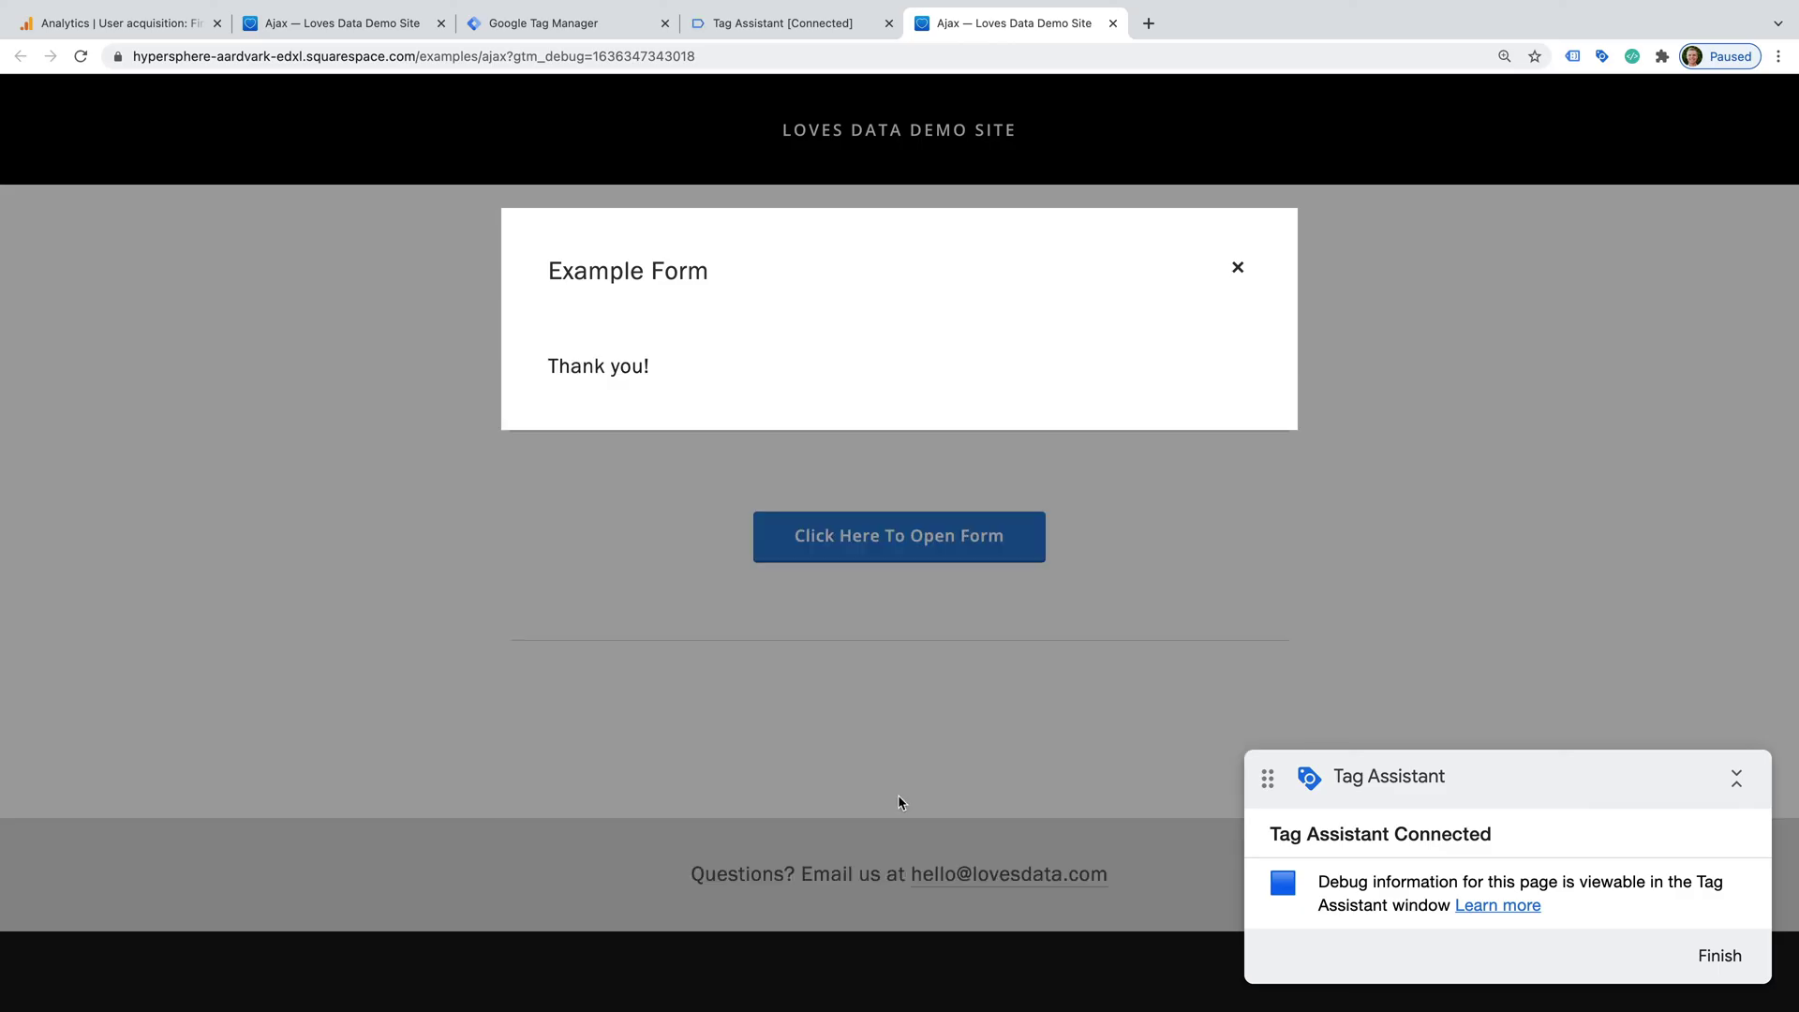
- In Tag Assistant, review the Element Visibility events and open the Form Submission GA4 tag's details
click(792, 24)
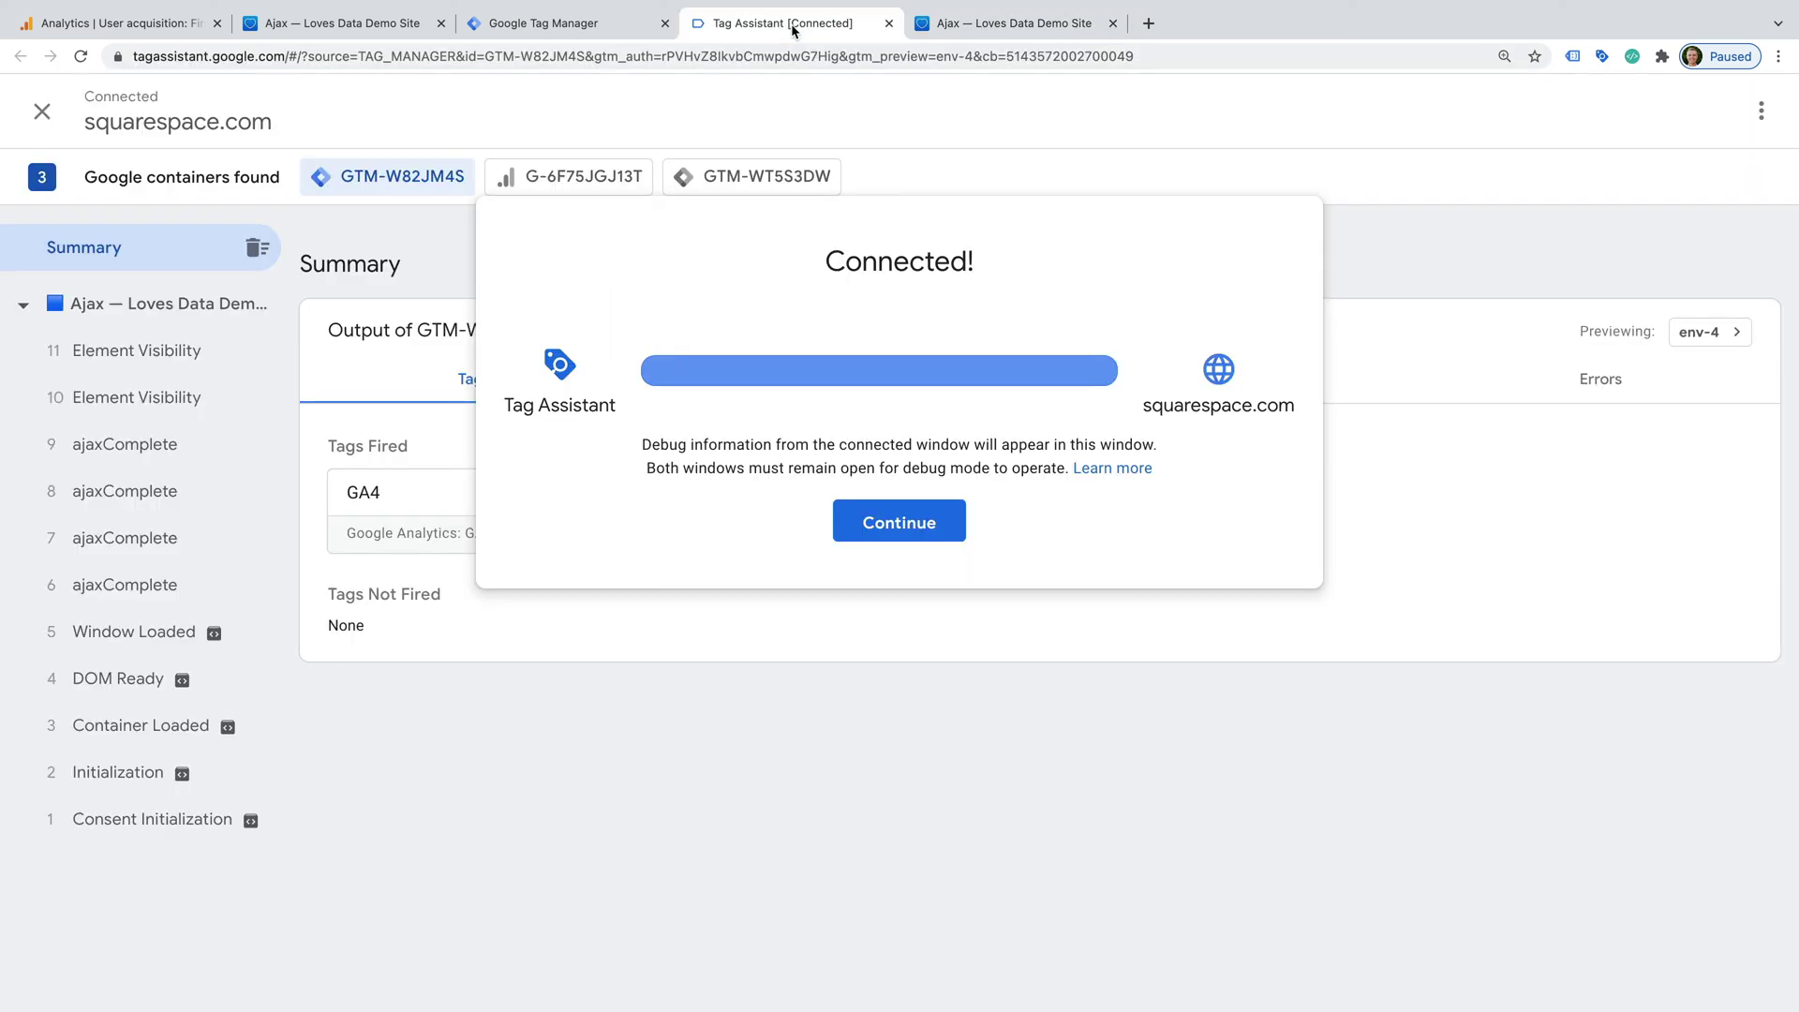
click(886, 523)
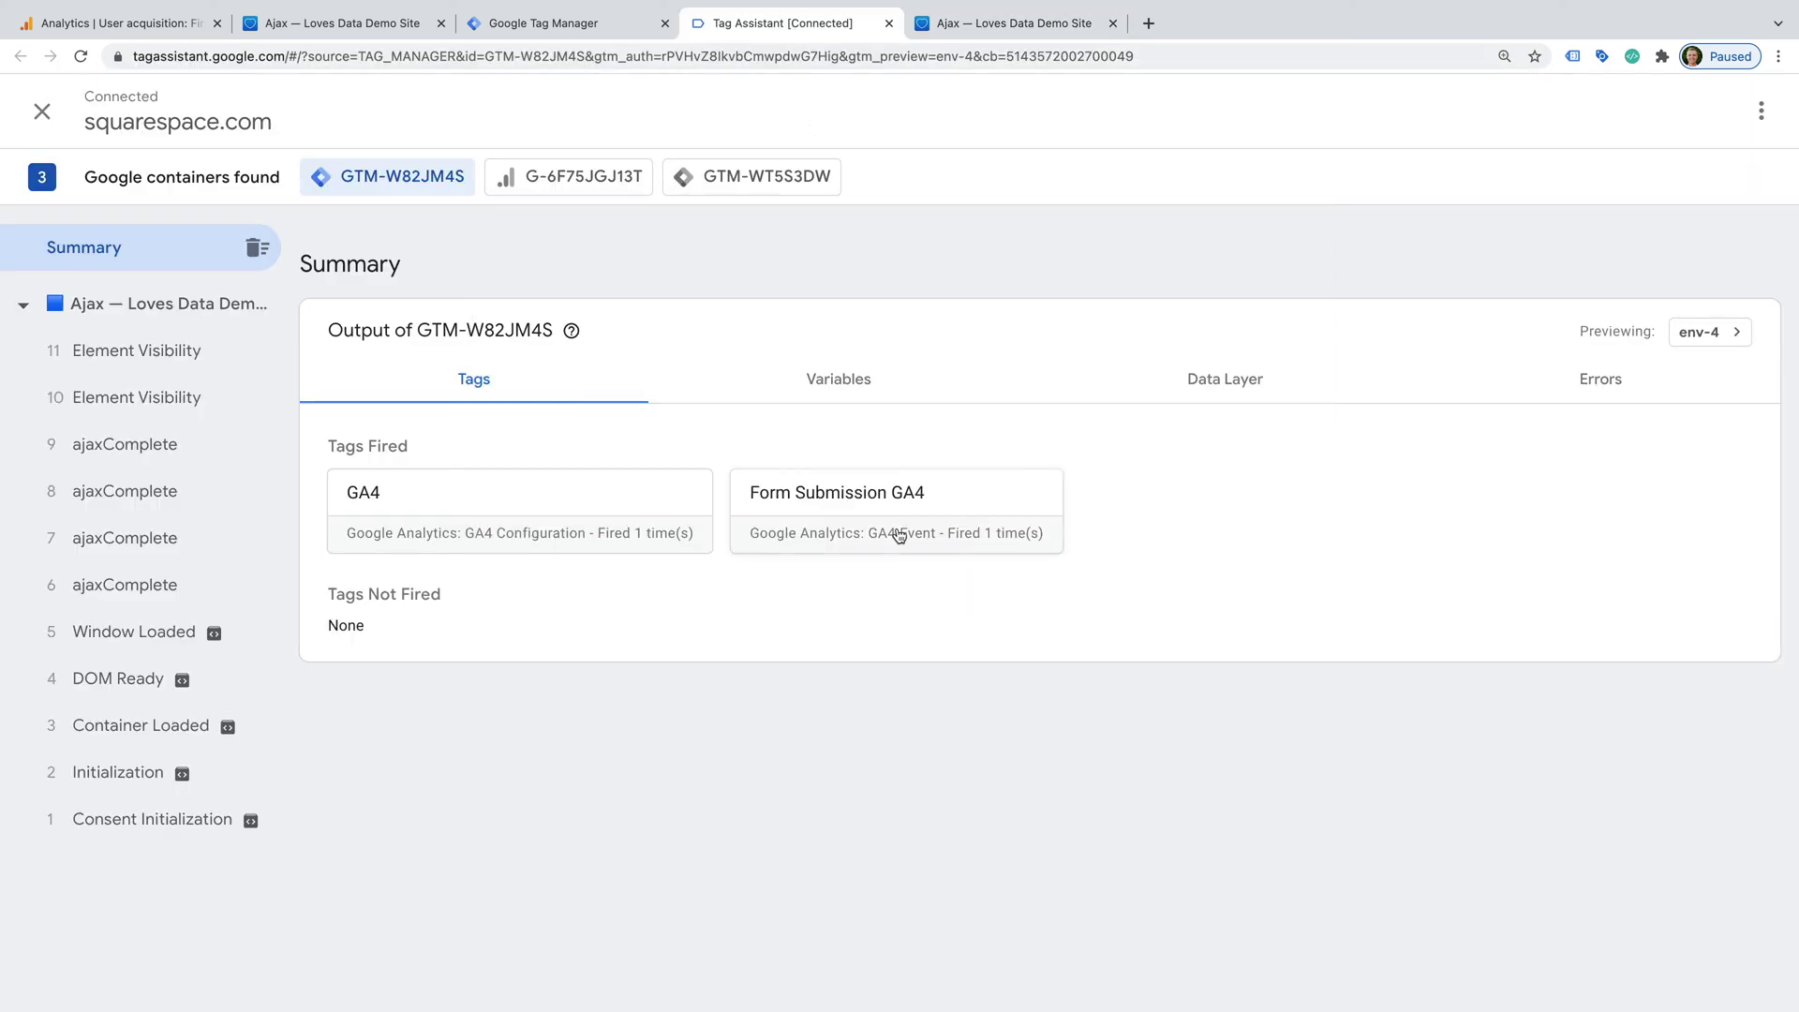
click(237, 361)
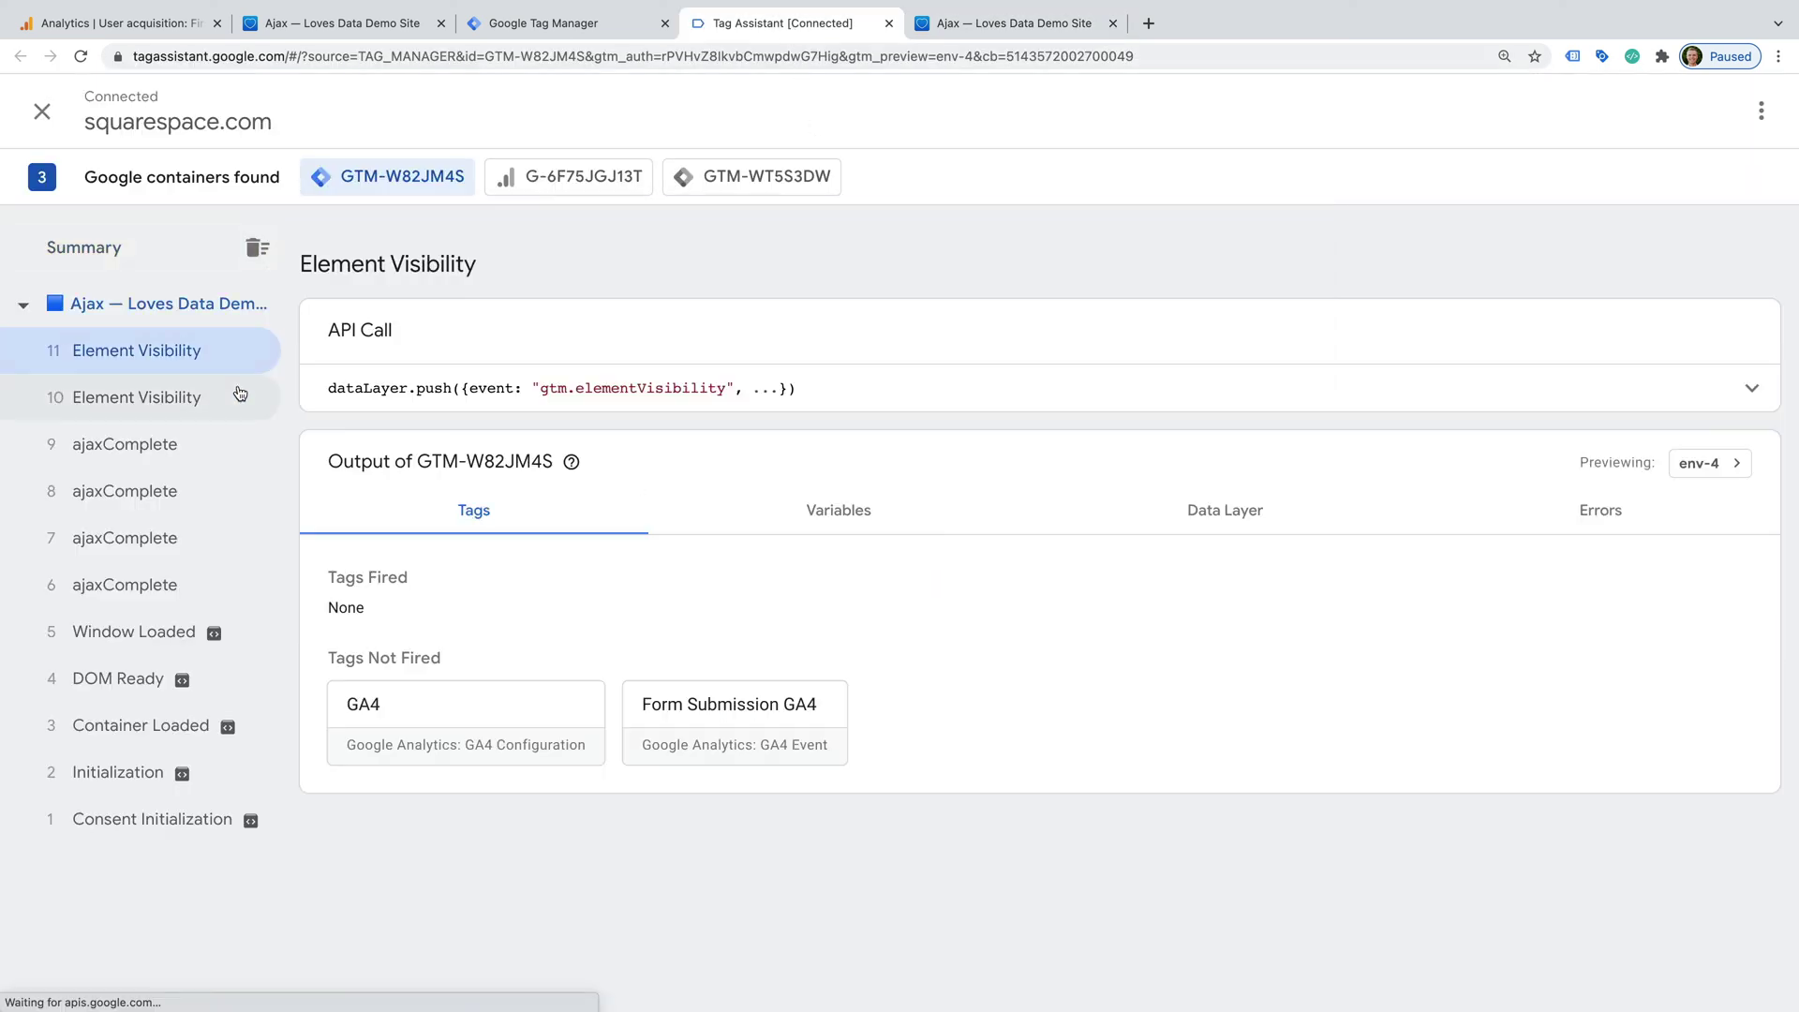
click(239, 394)
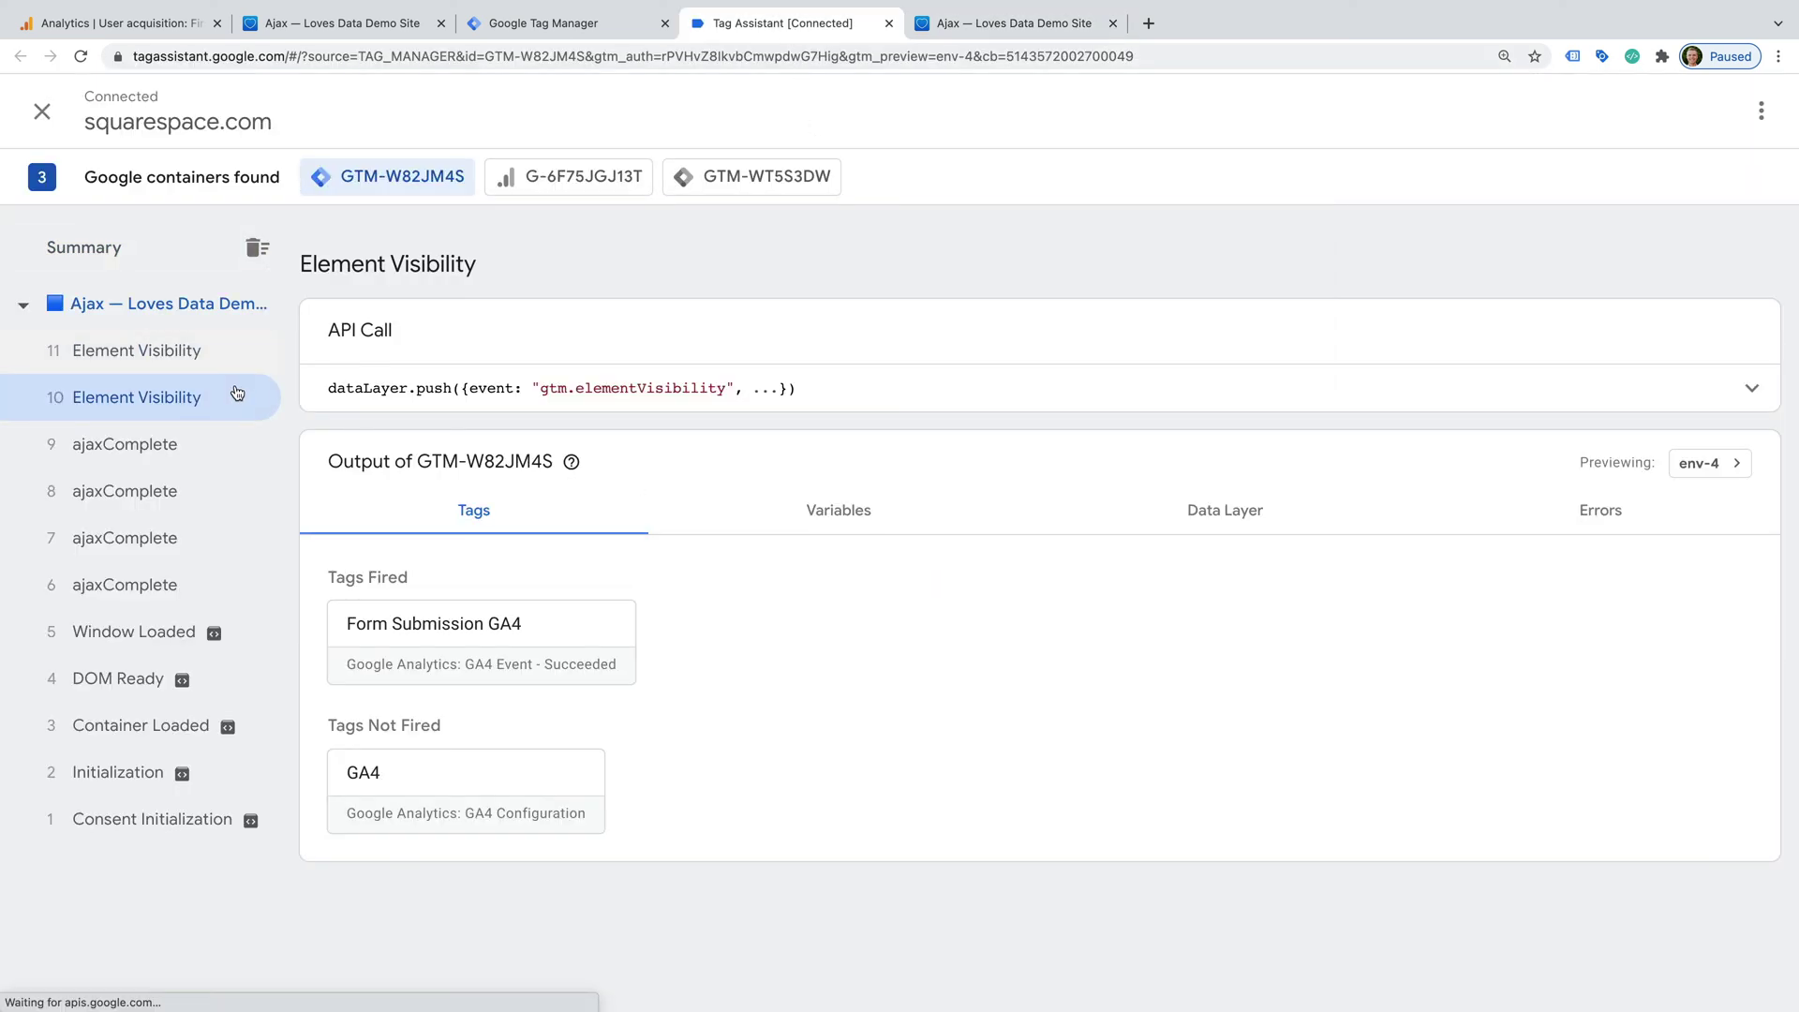
click(605, 638)
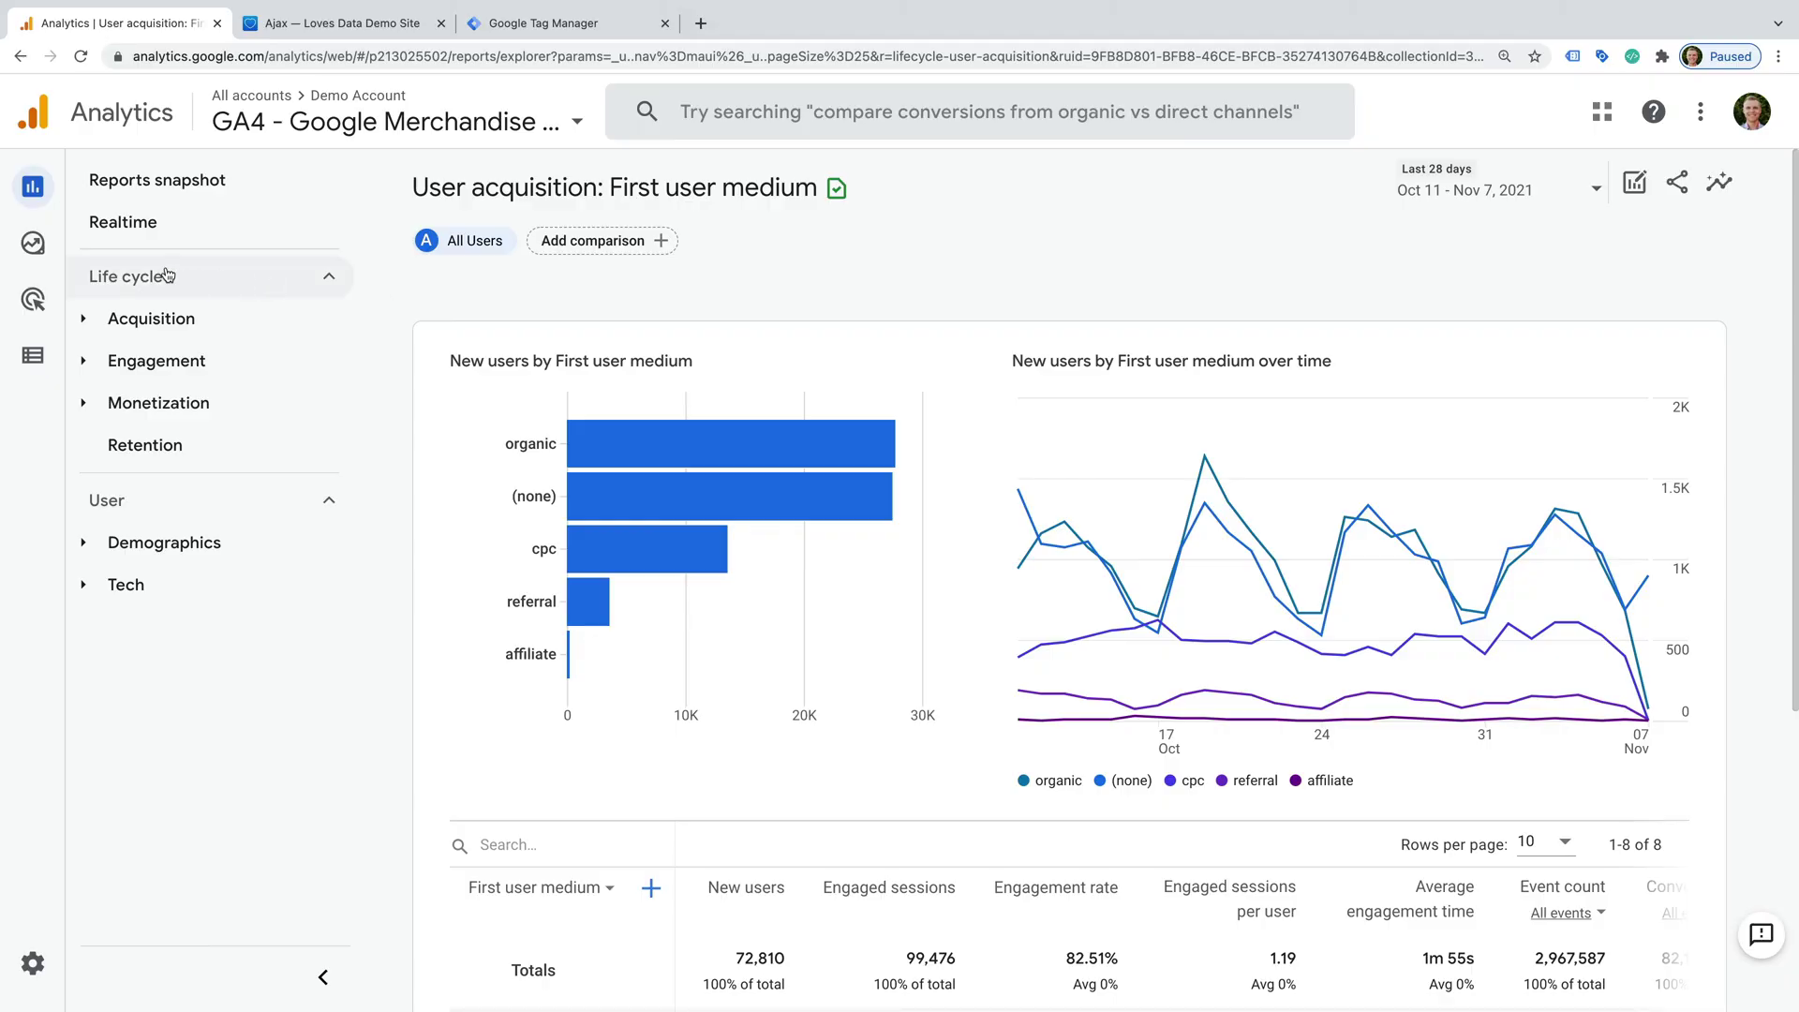
- Start a blank exploration titled 'Conversion Funnel', set Funnel exploration, and edit its steps
click(57, 258)
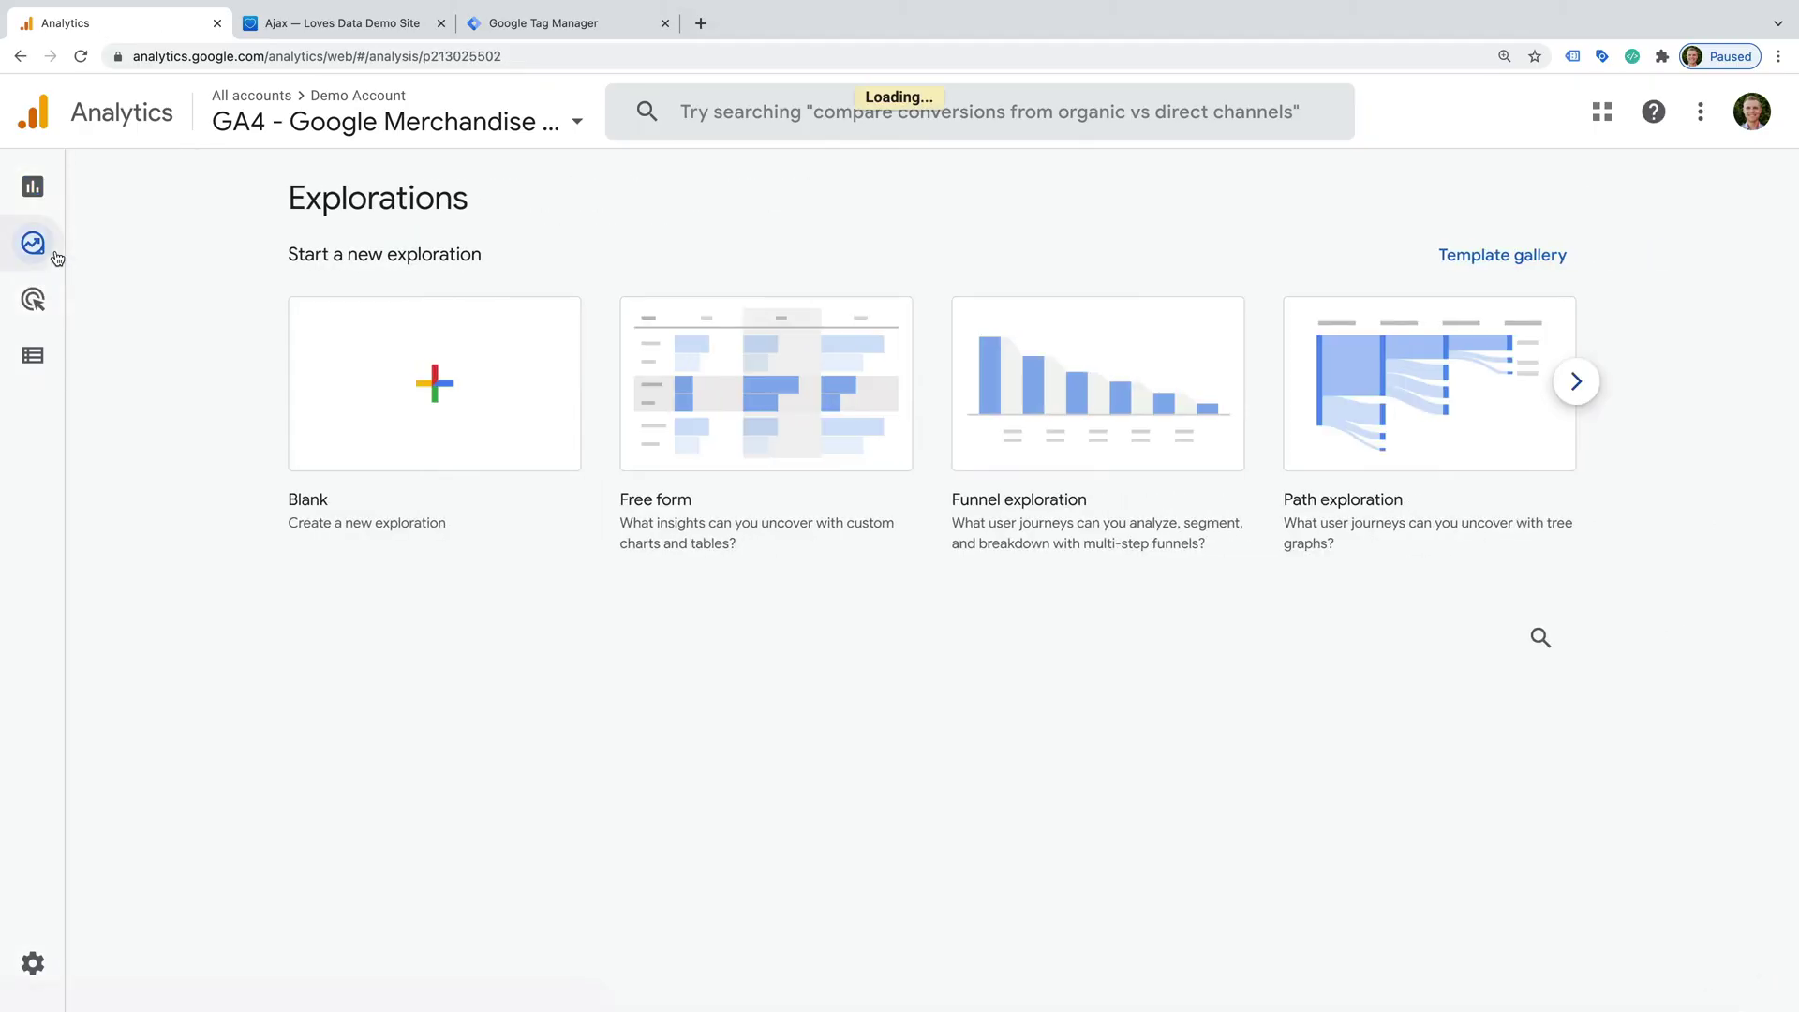
click(476, 378)
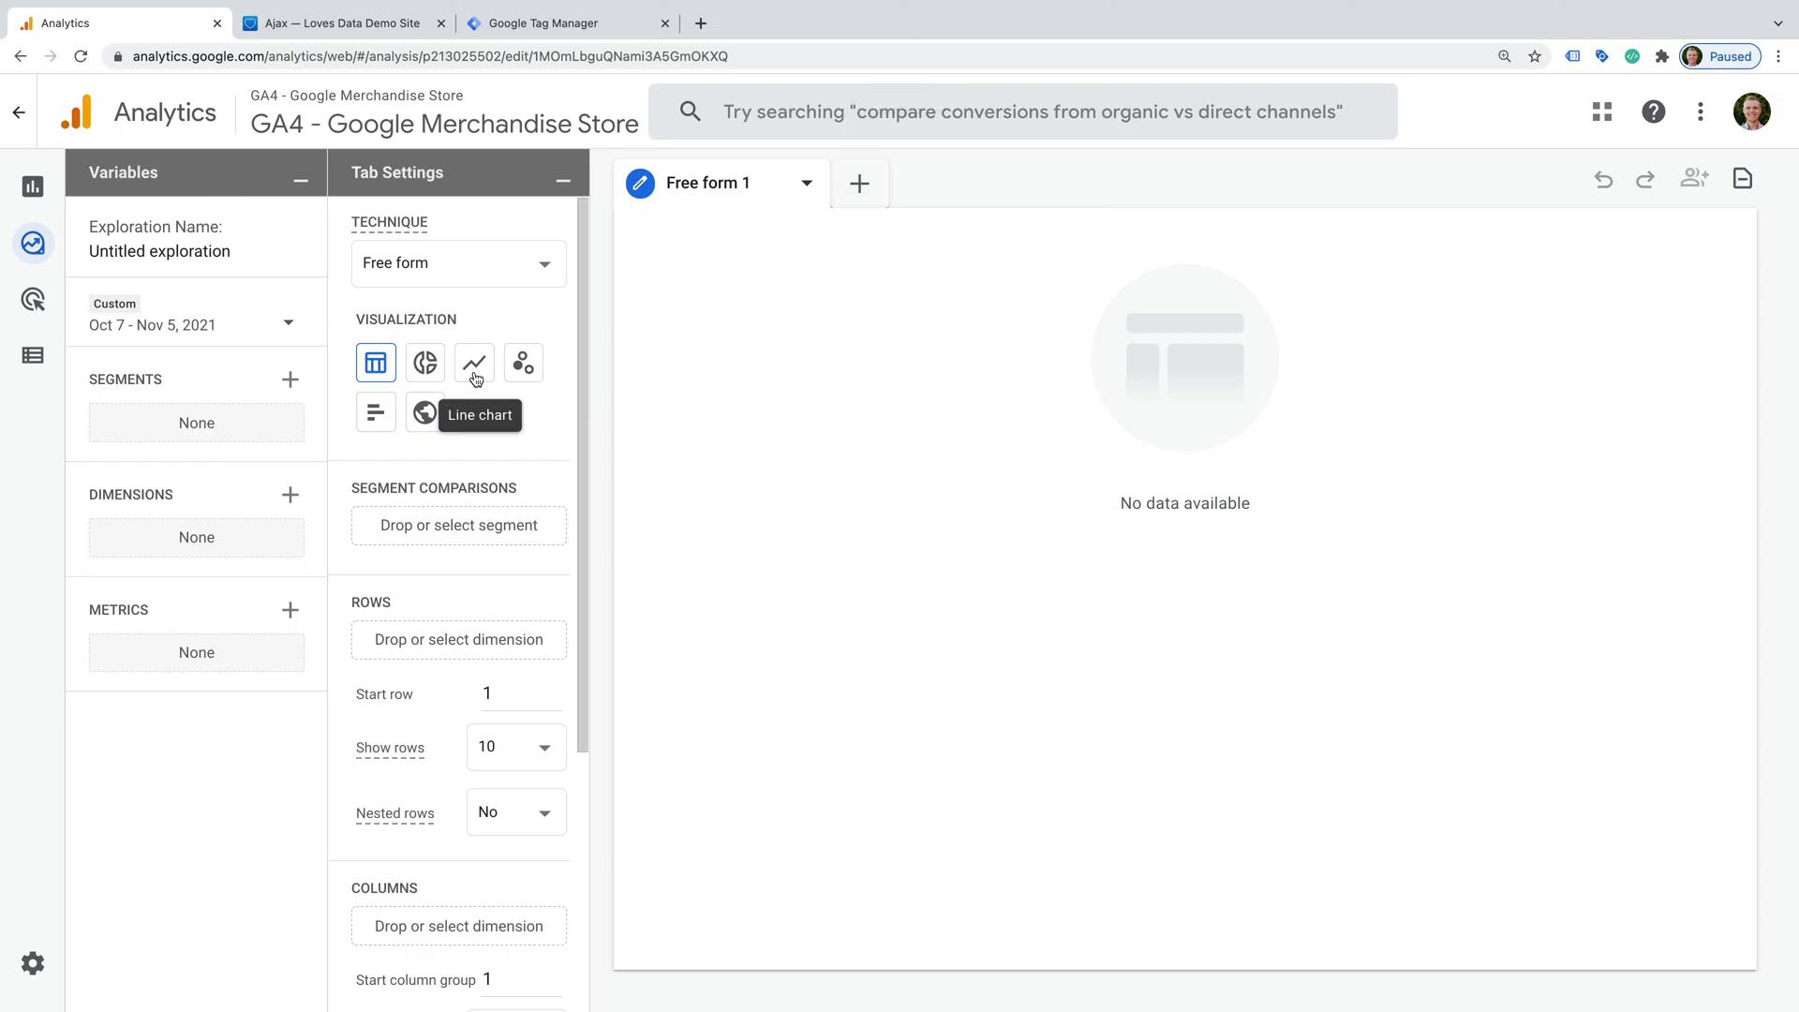
drag(234, 251, 89, 251)
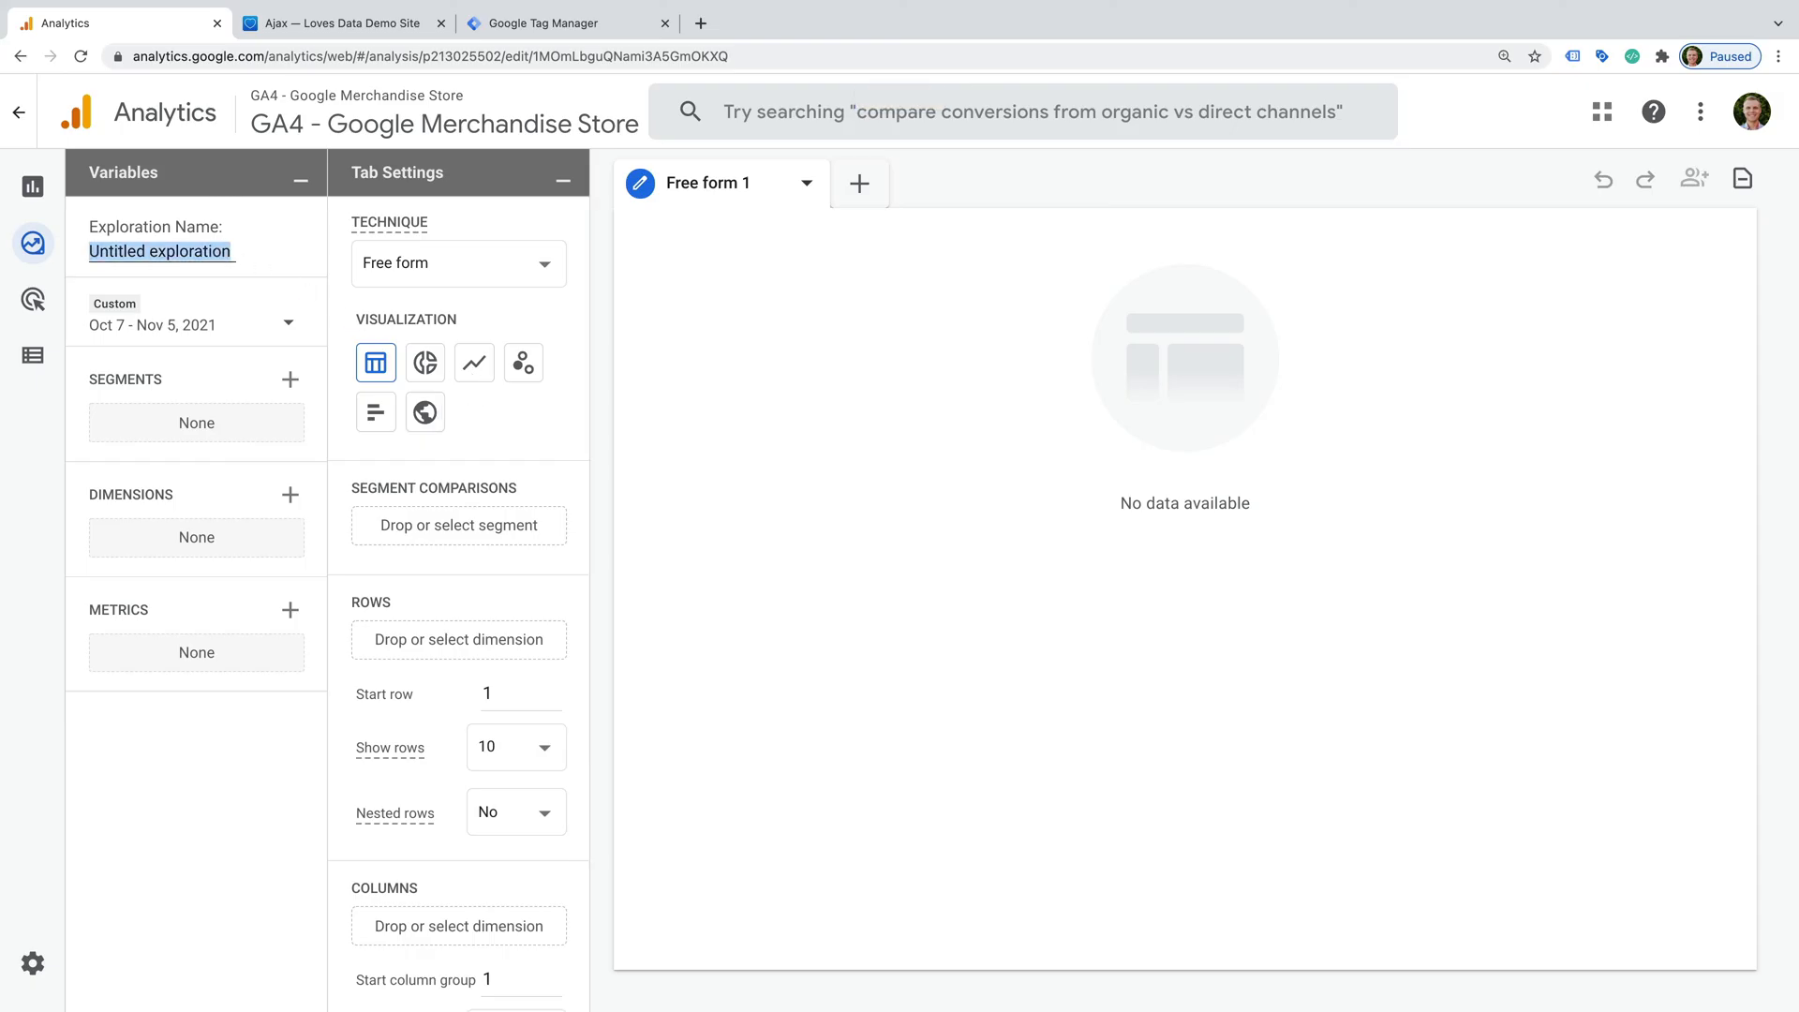
text(Conversion Funnel)
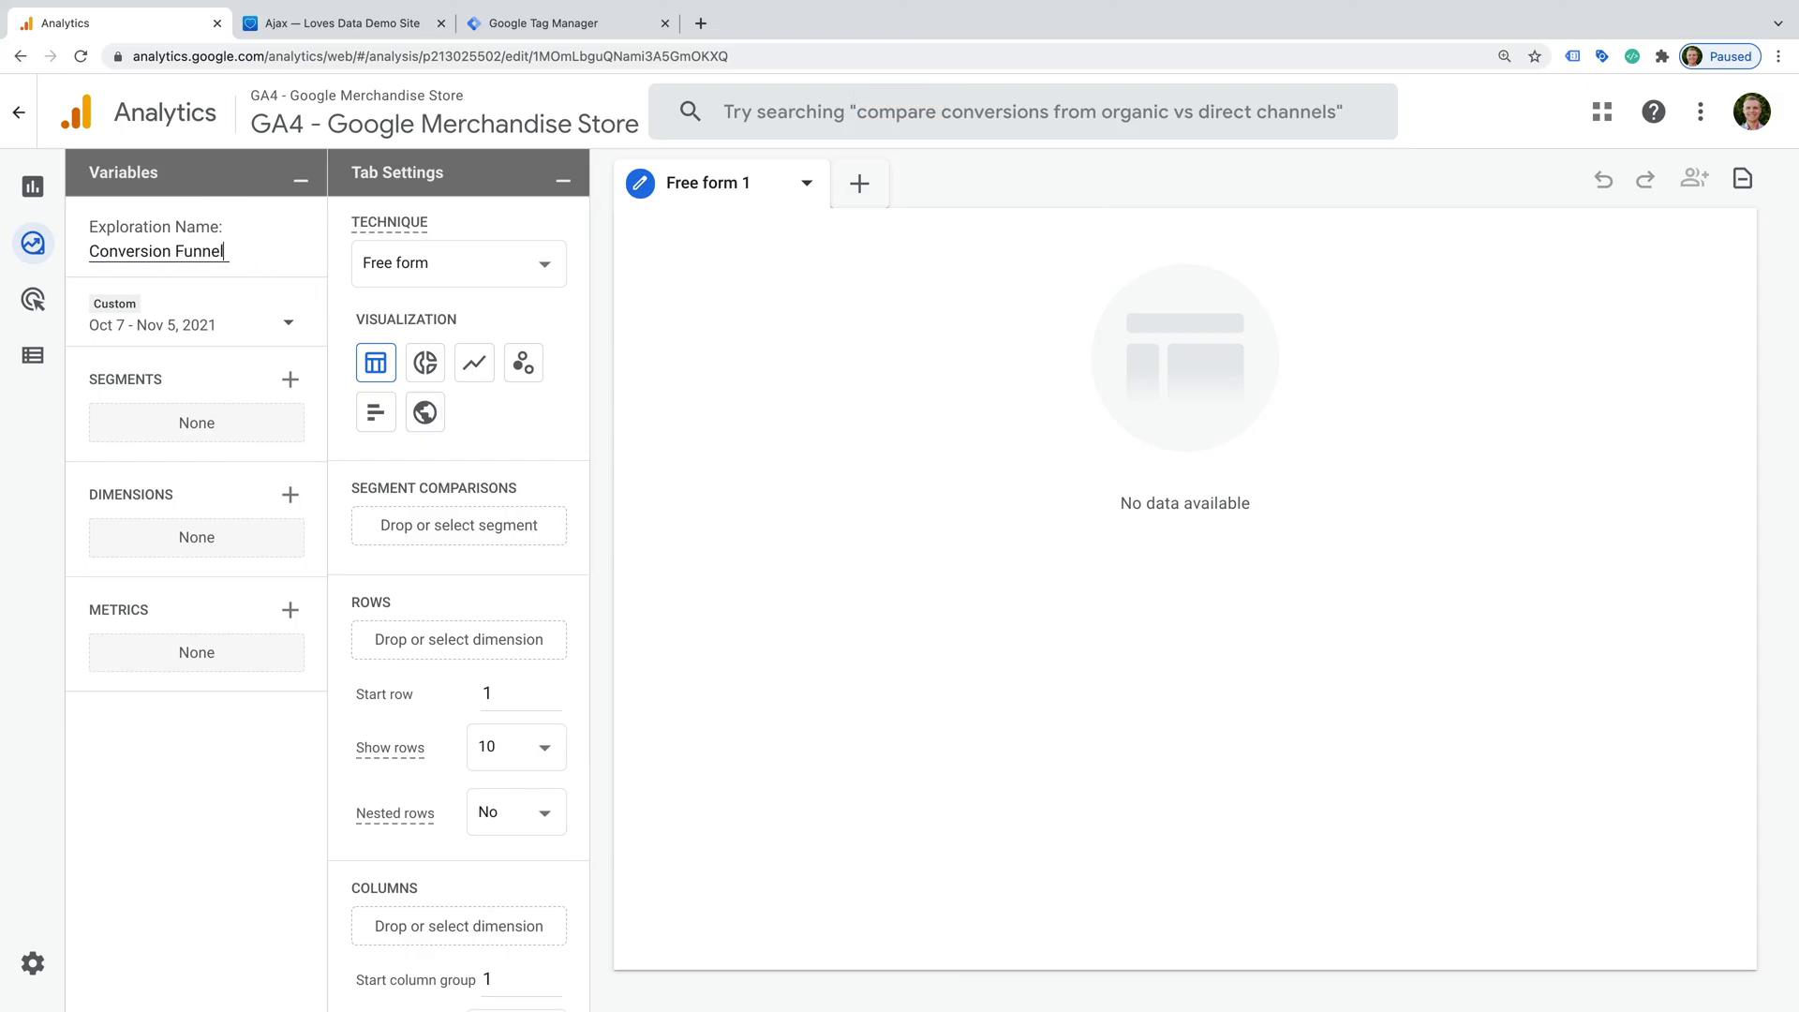
click(453, 269)
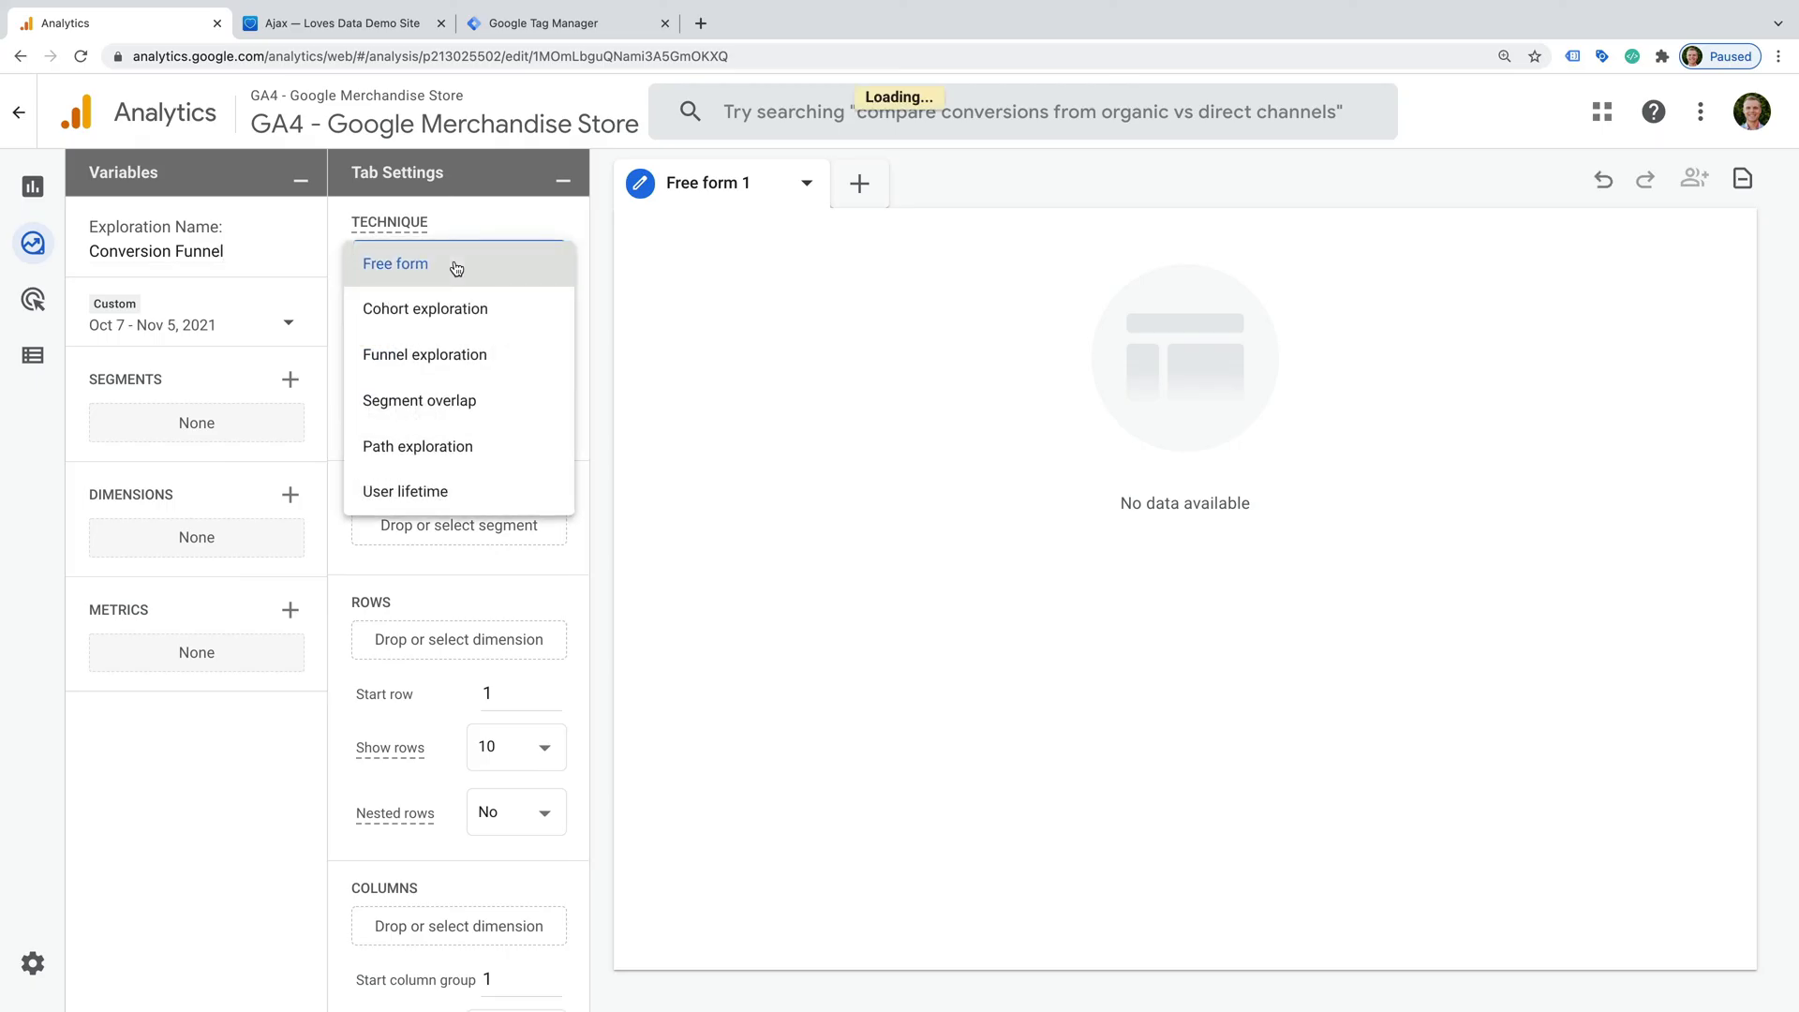
click(503, 364)
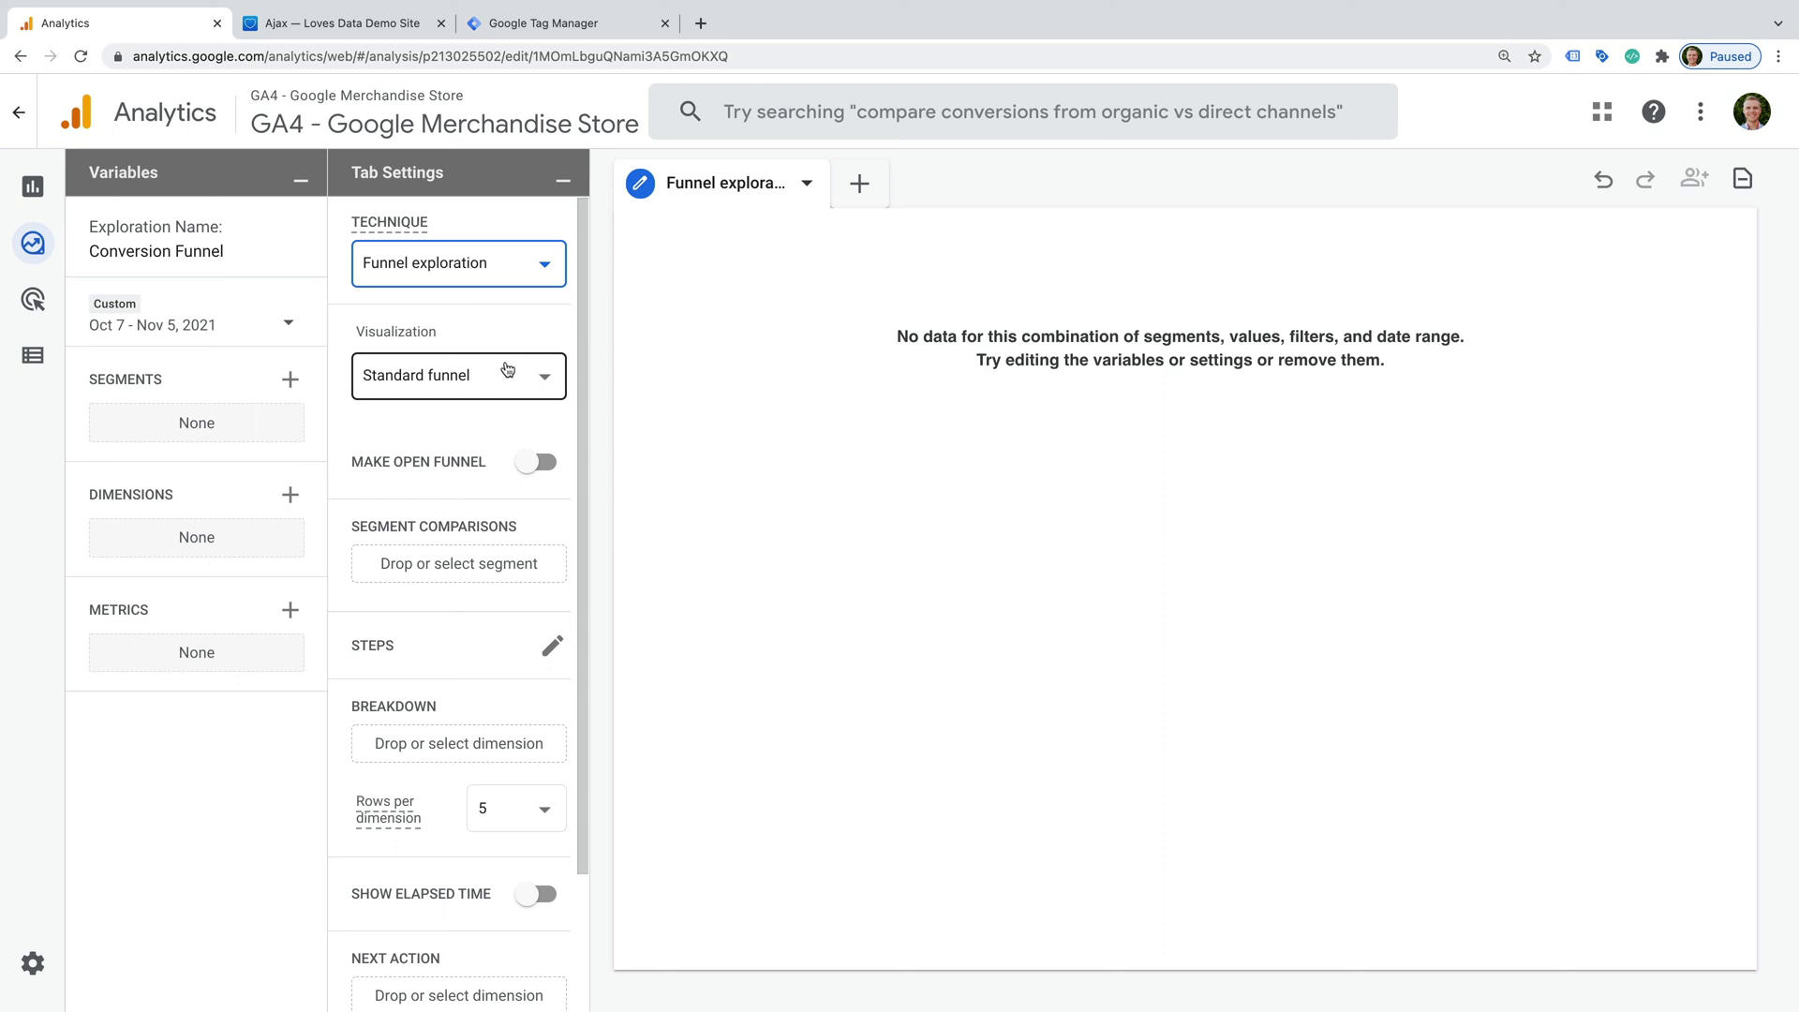
click(552, 645)
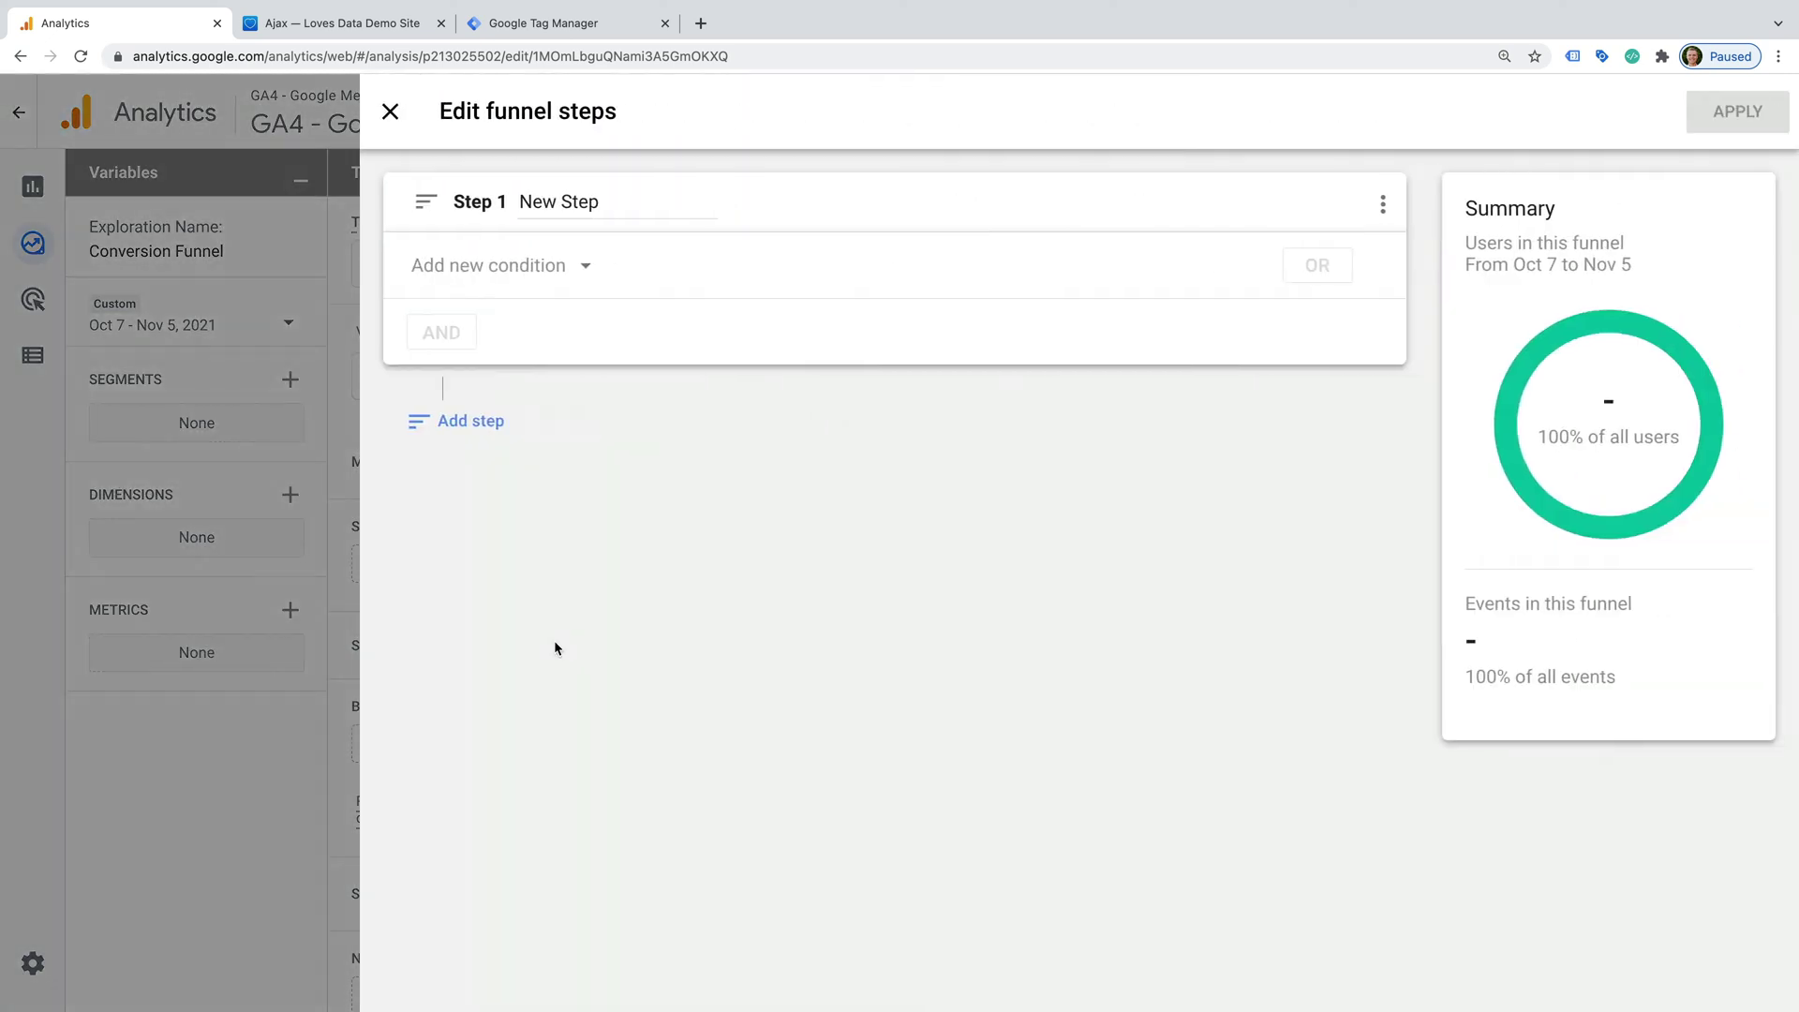
- Name funnel step 1 'Register' with condition Page location contains register.html
click(562, 201)
triple_click(562, 201)
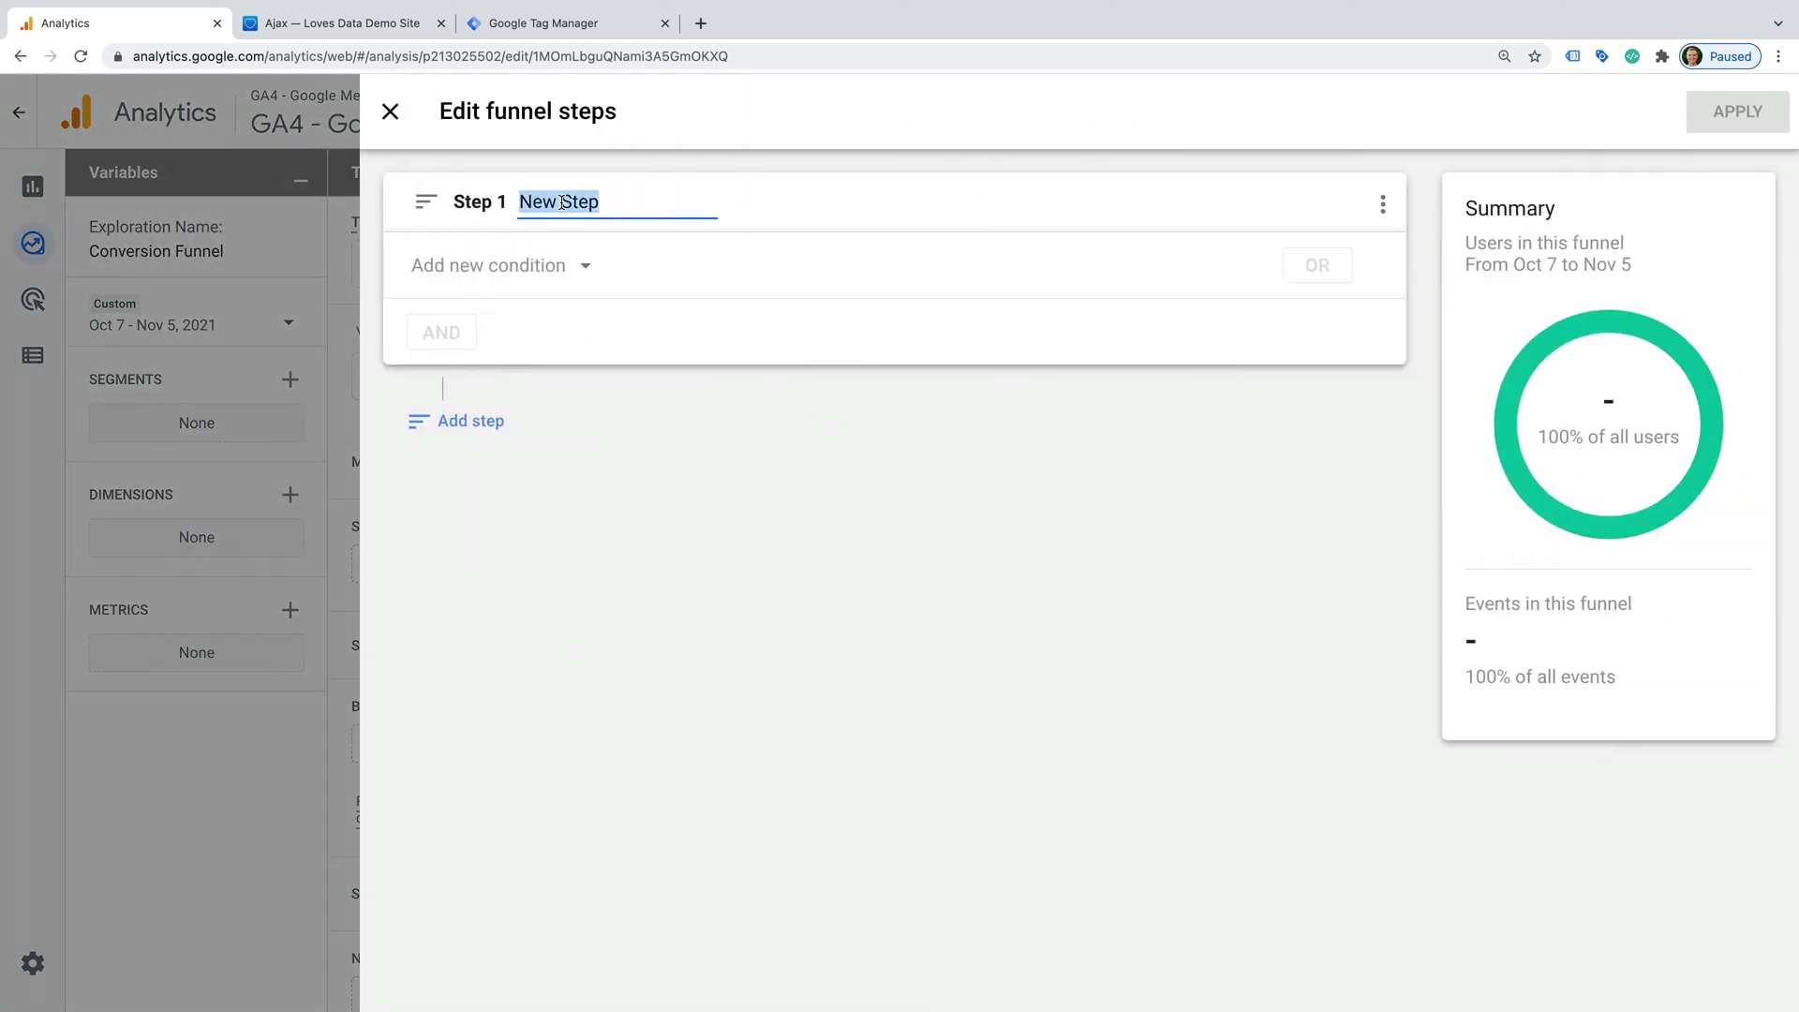
text(Register)
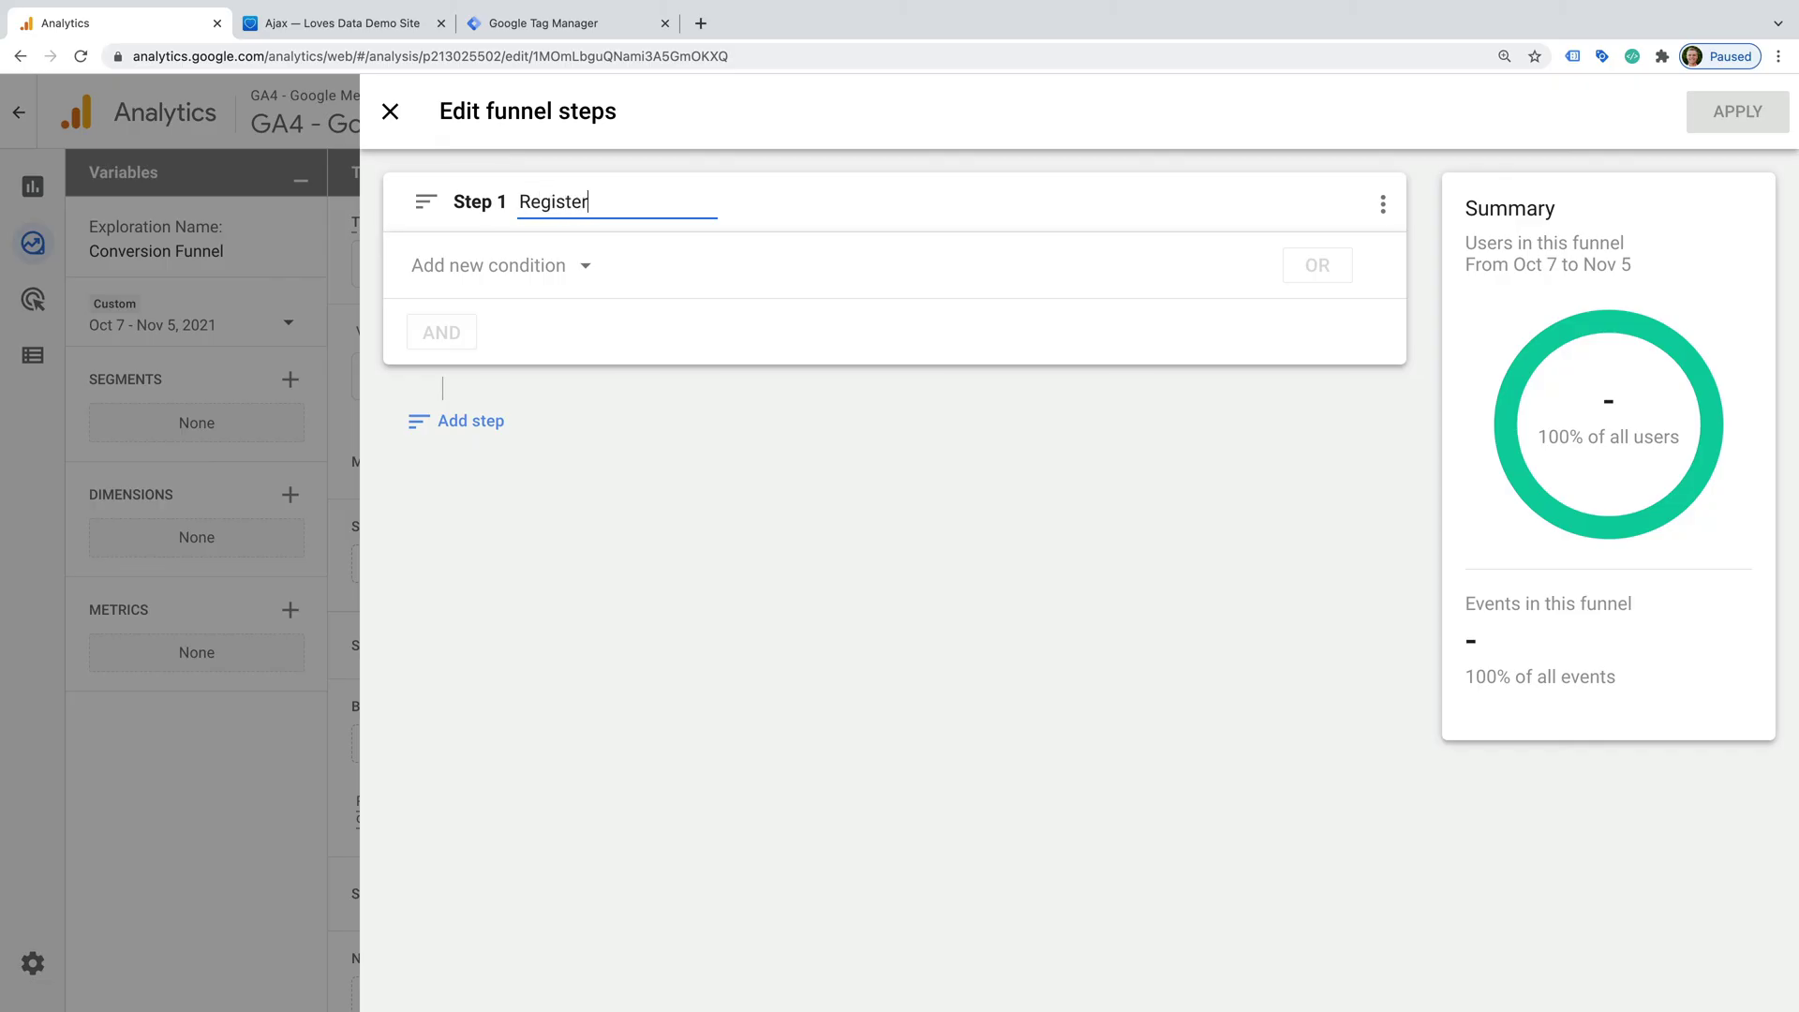
click(548, 283)
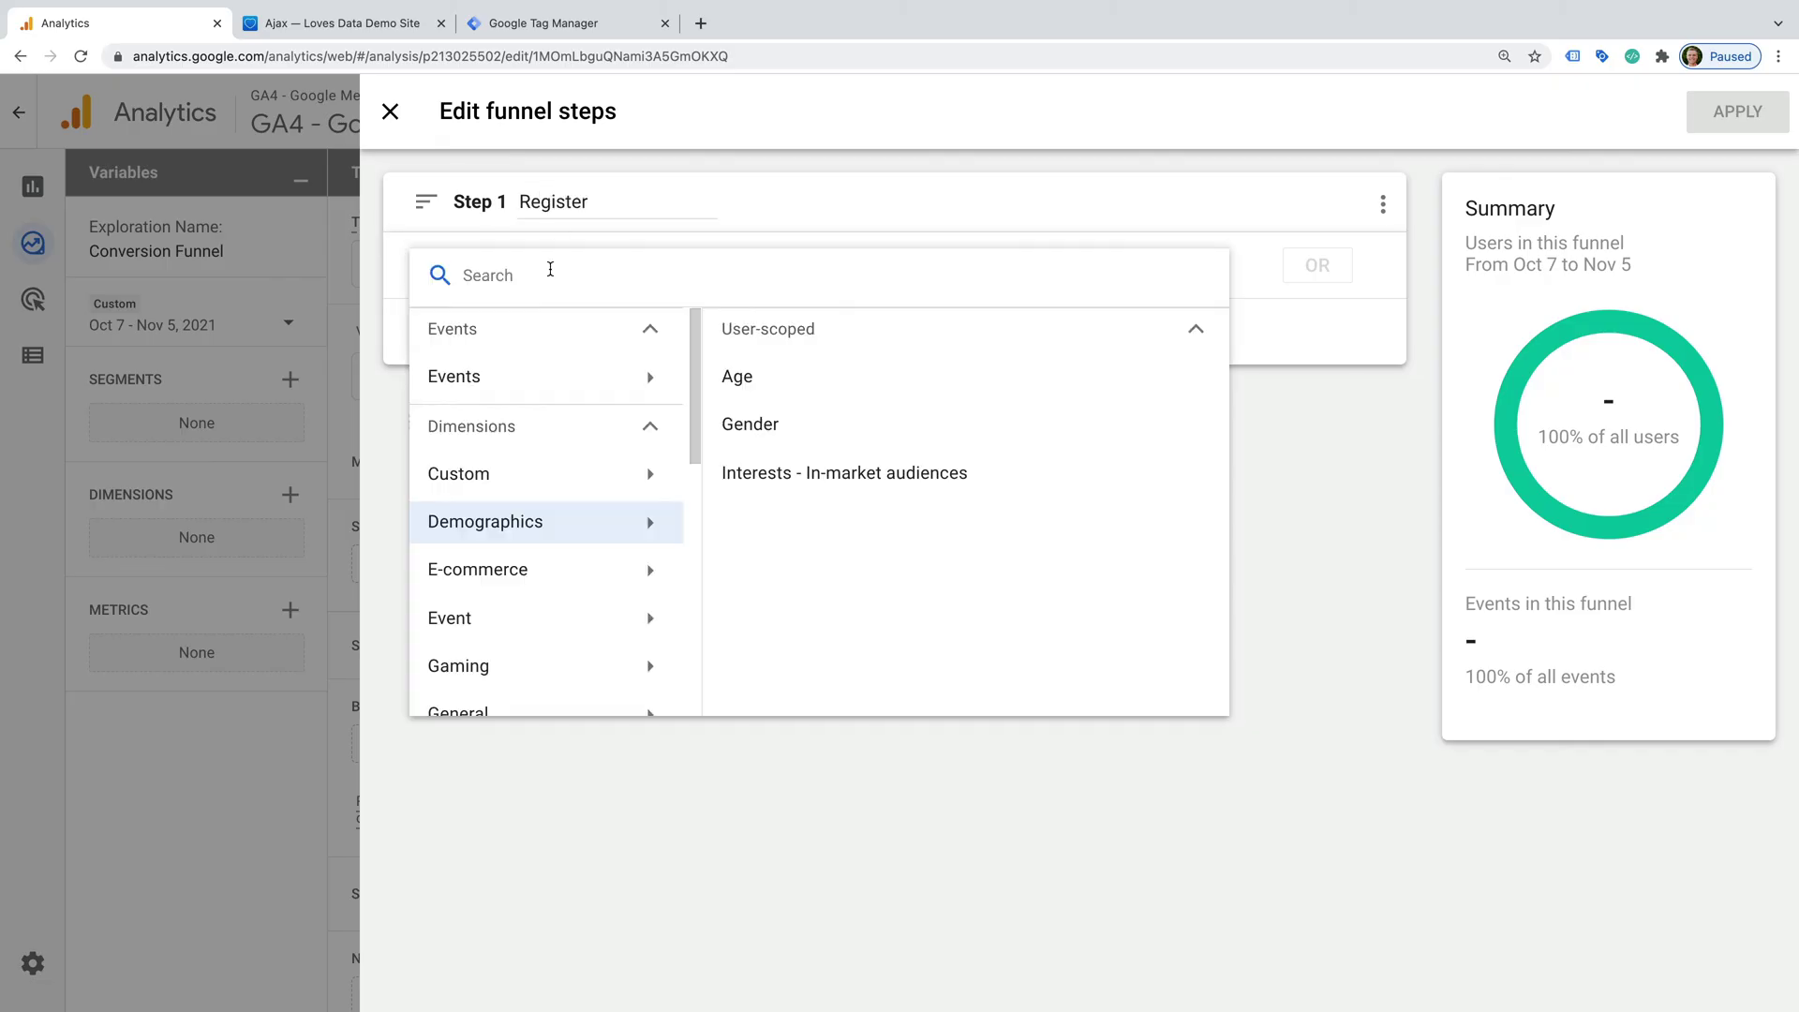
text(page lo)
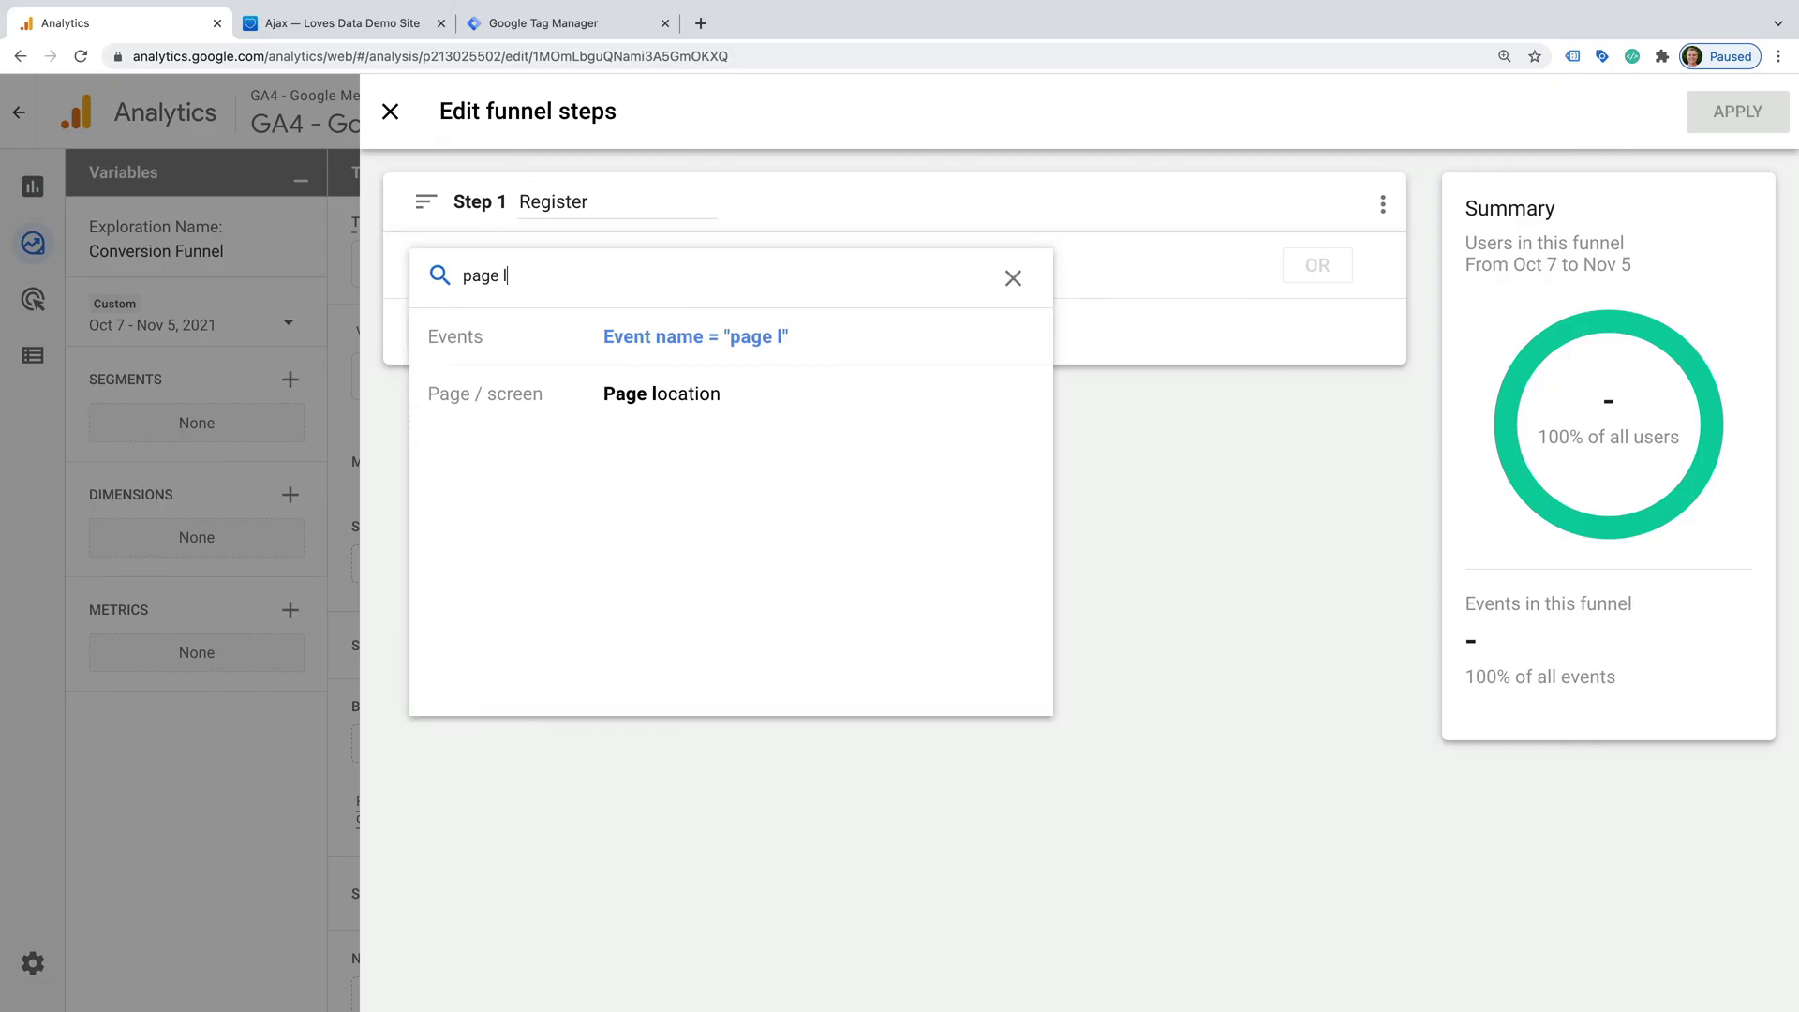
click(683, 393)
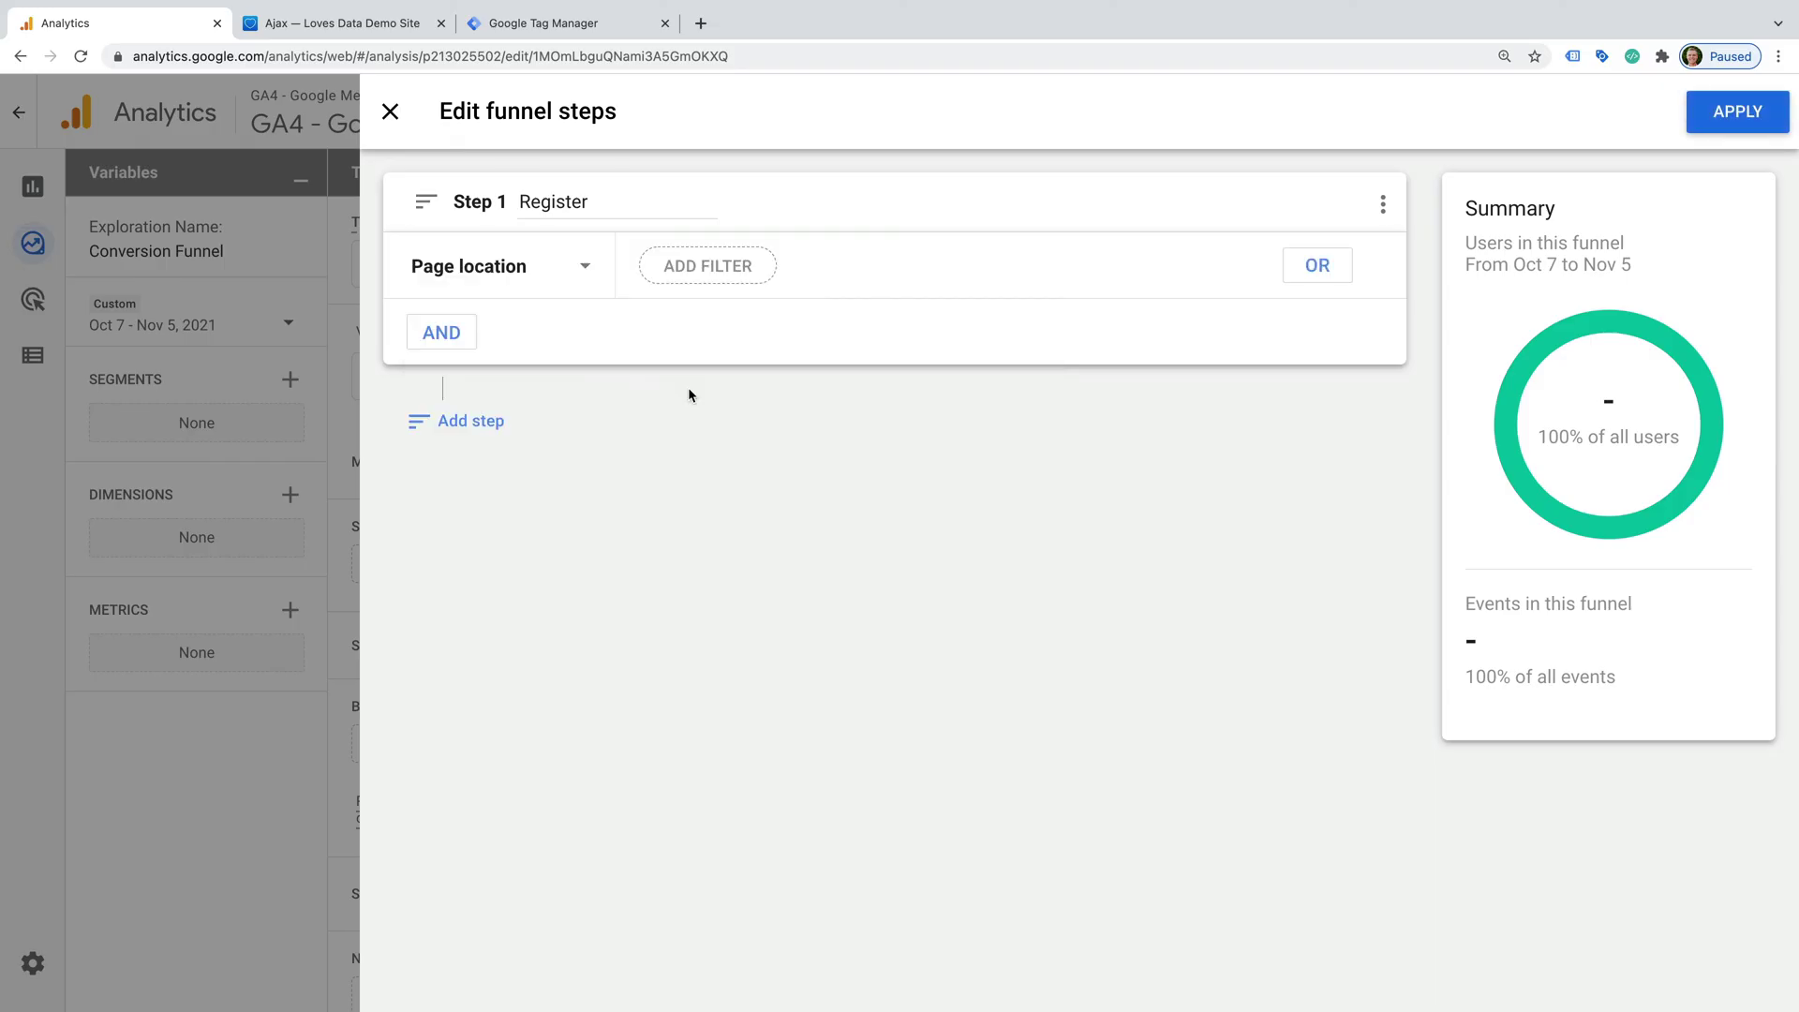
click(707, 272)
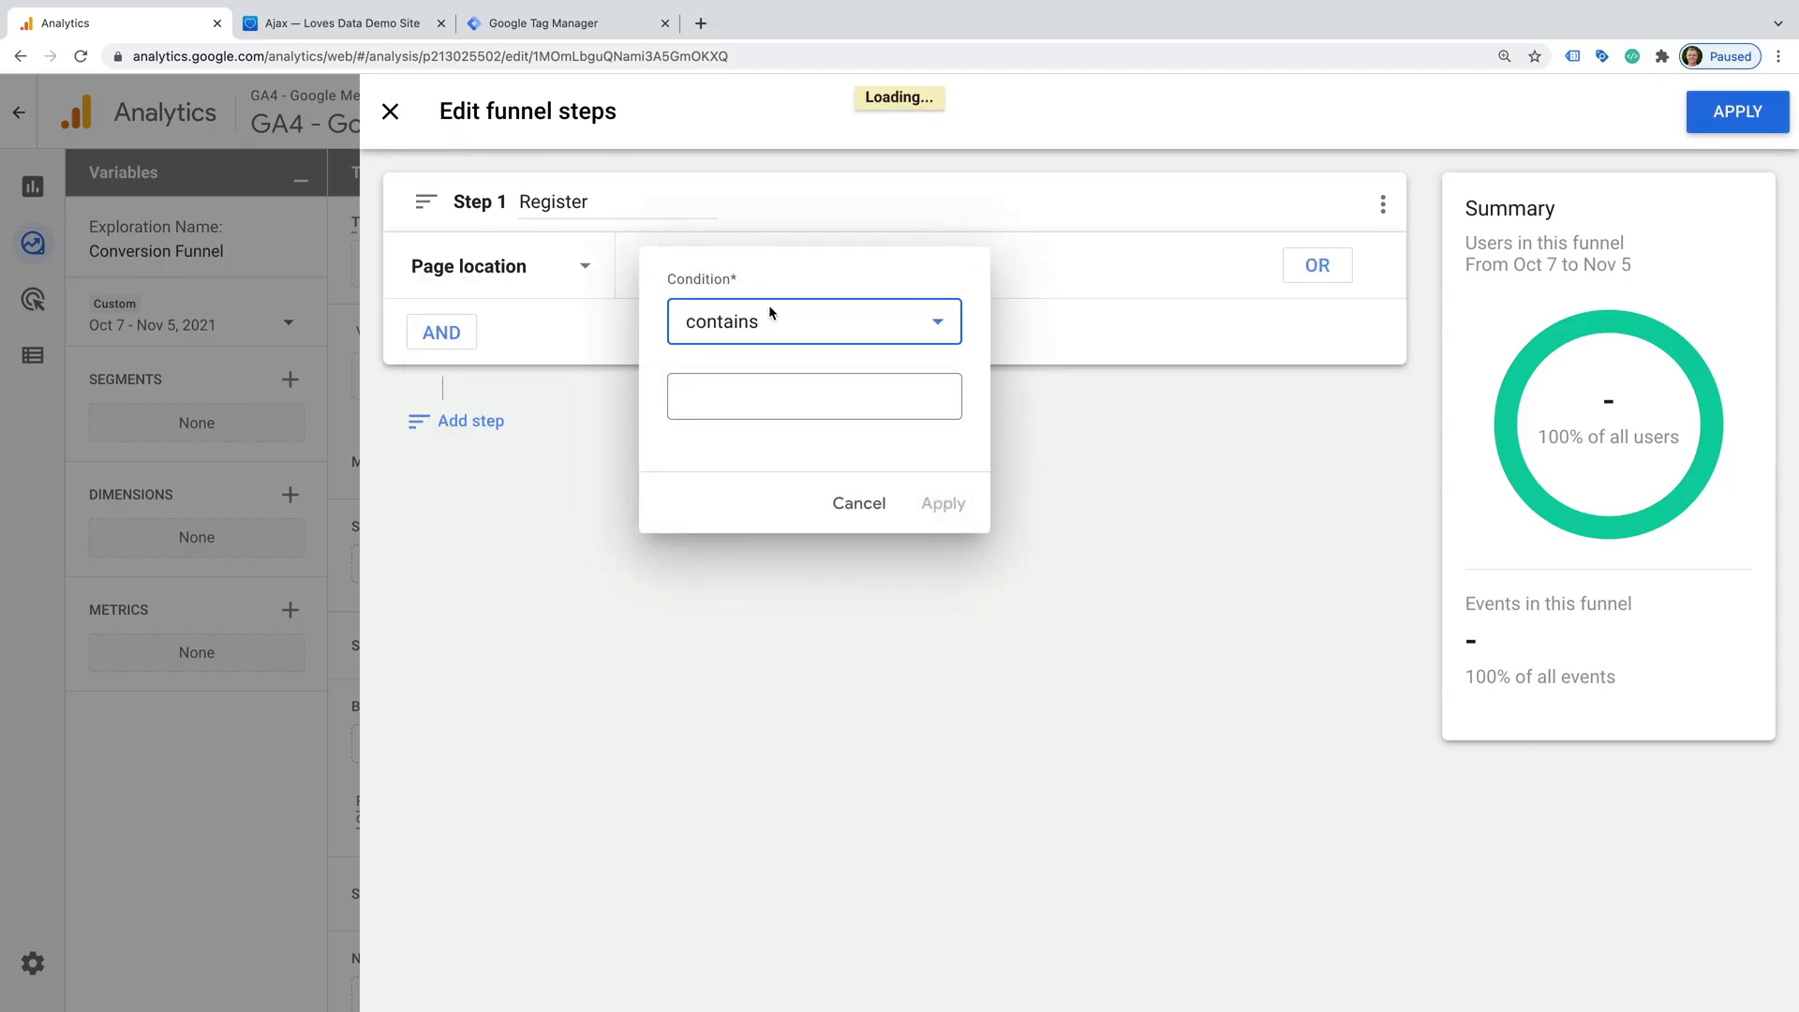
click(828, 391)
text(register.html)
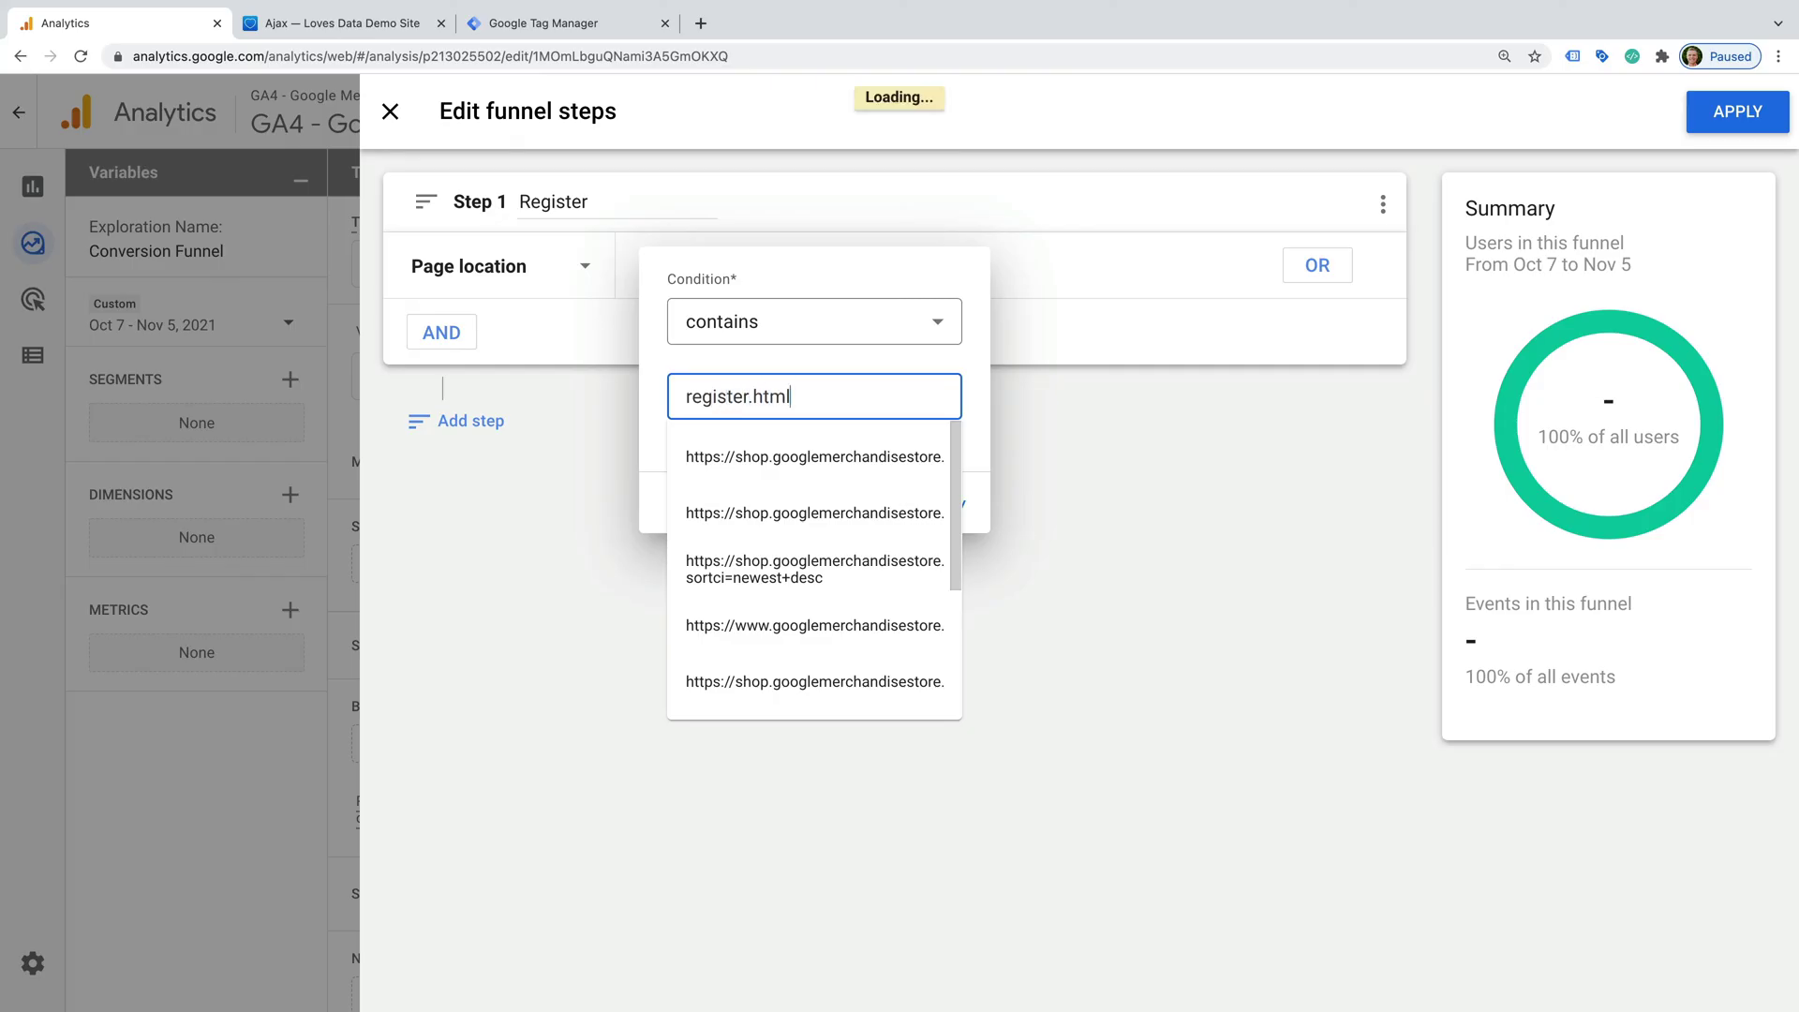
click(956, 503)
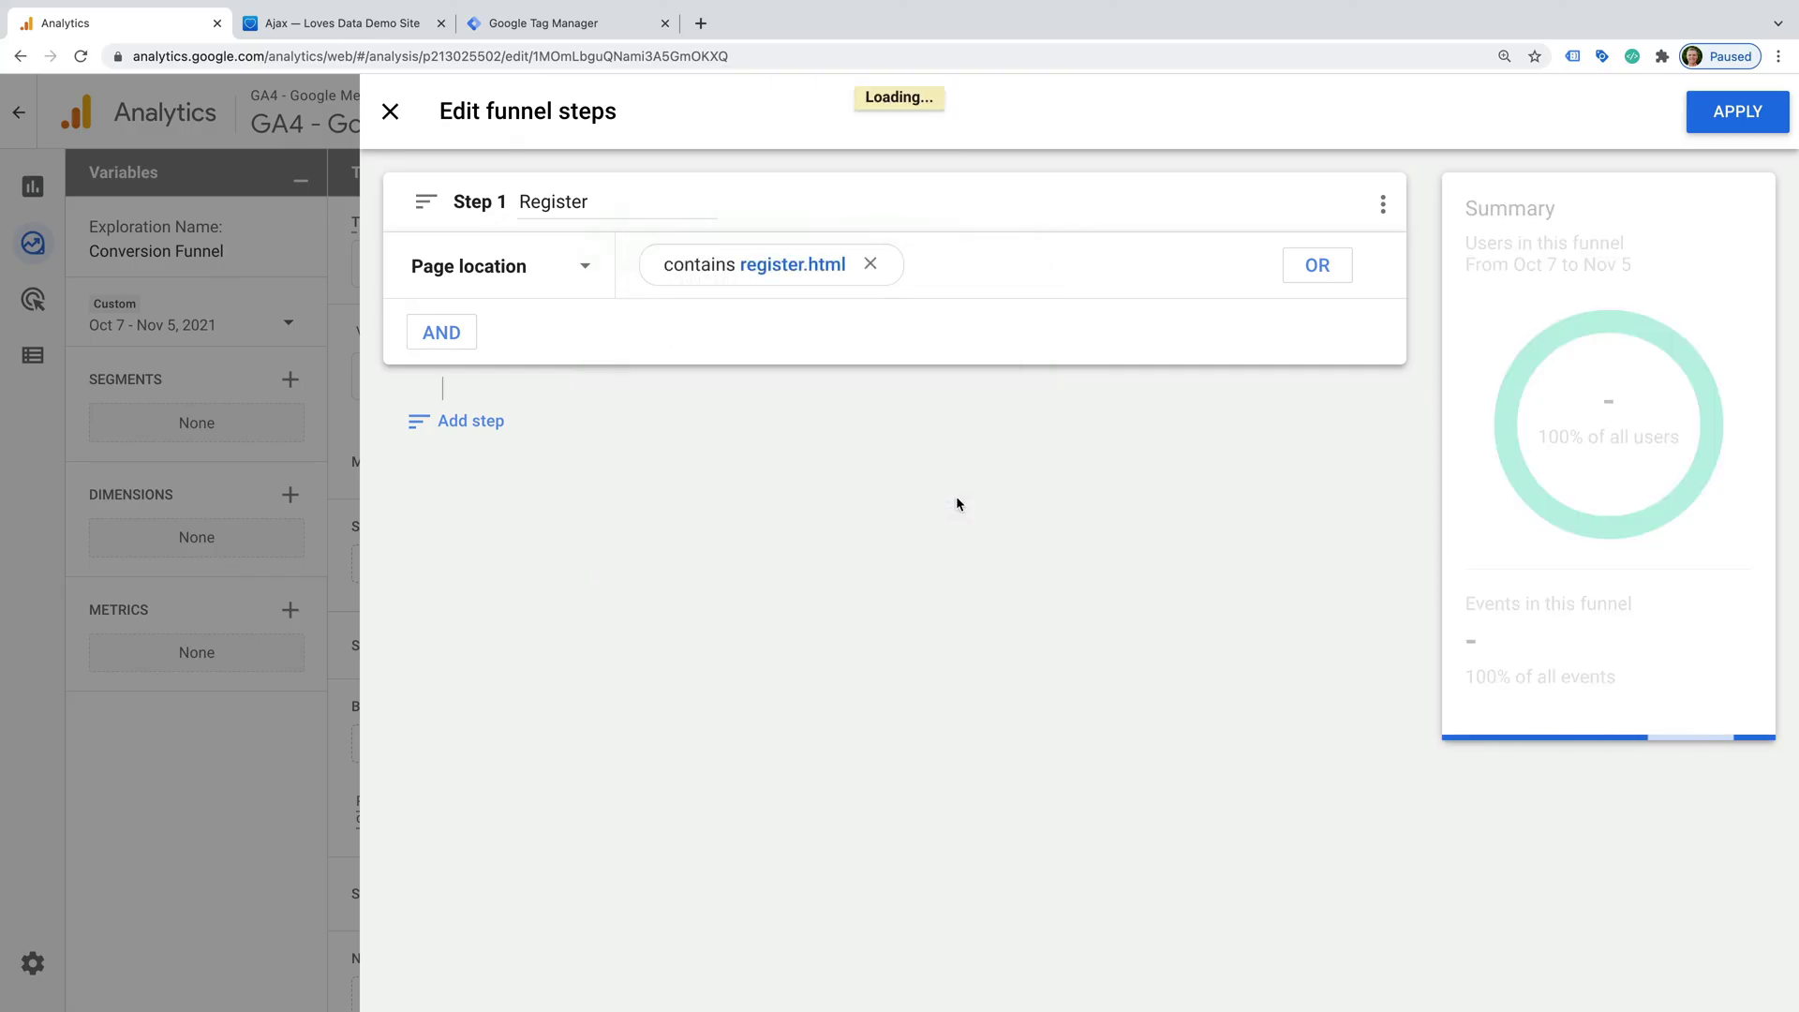
- Add funnel step 2 'Registration Complete' with condition Page location contains registersuccess.html
click(469, 421)
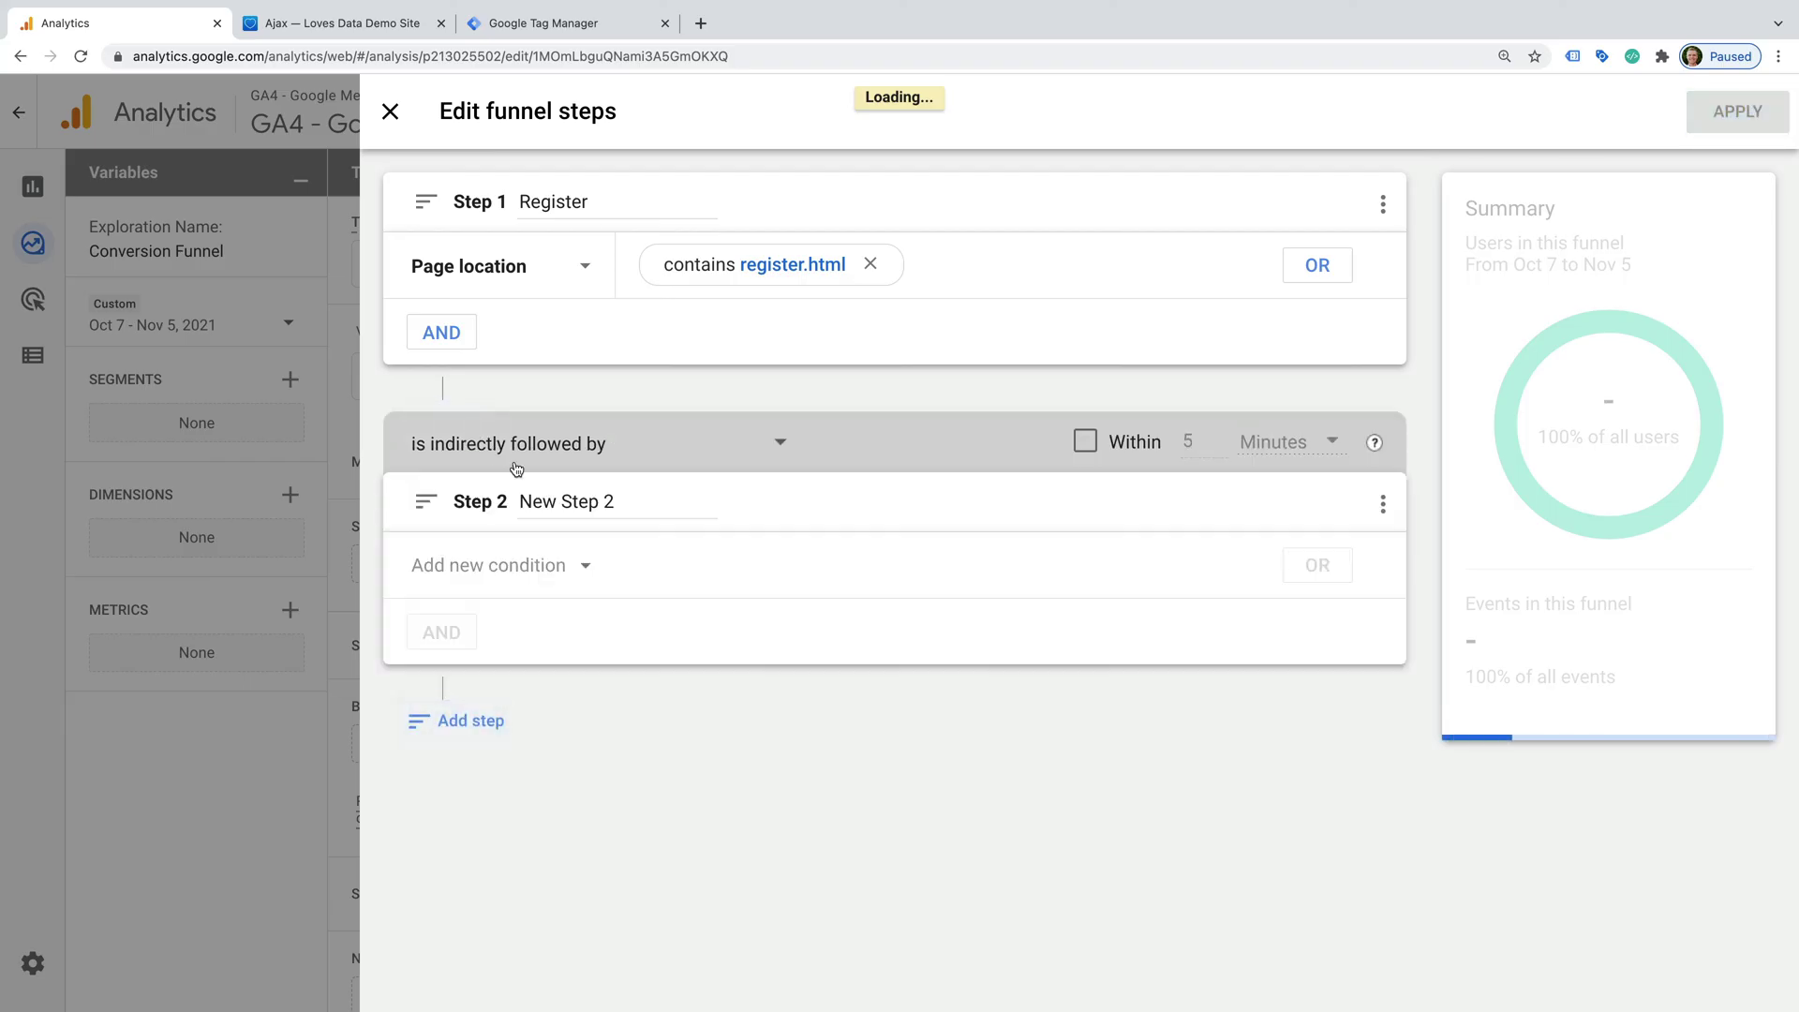
triple_click(581, 504)
text(egis)
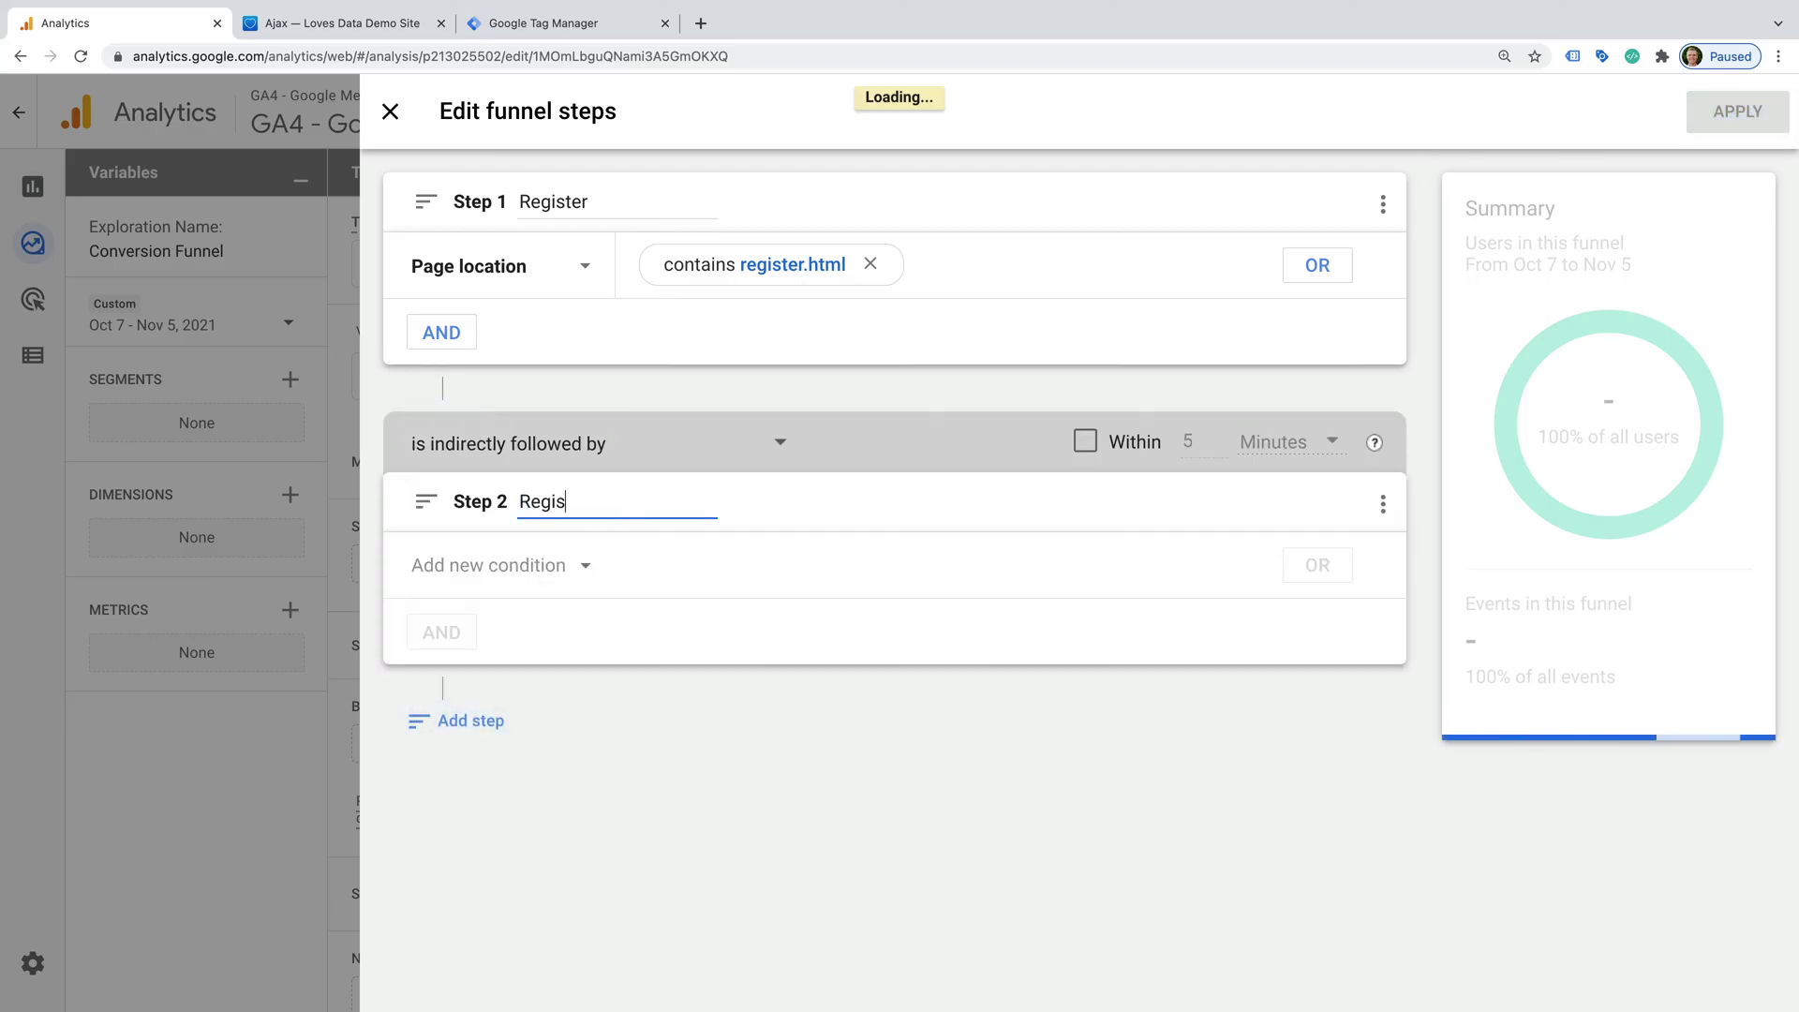
text(tration Complete)
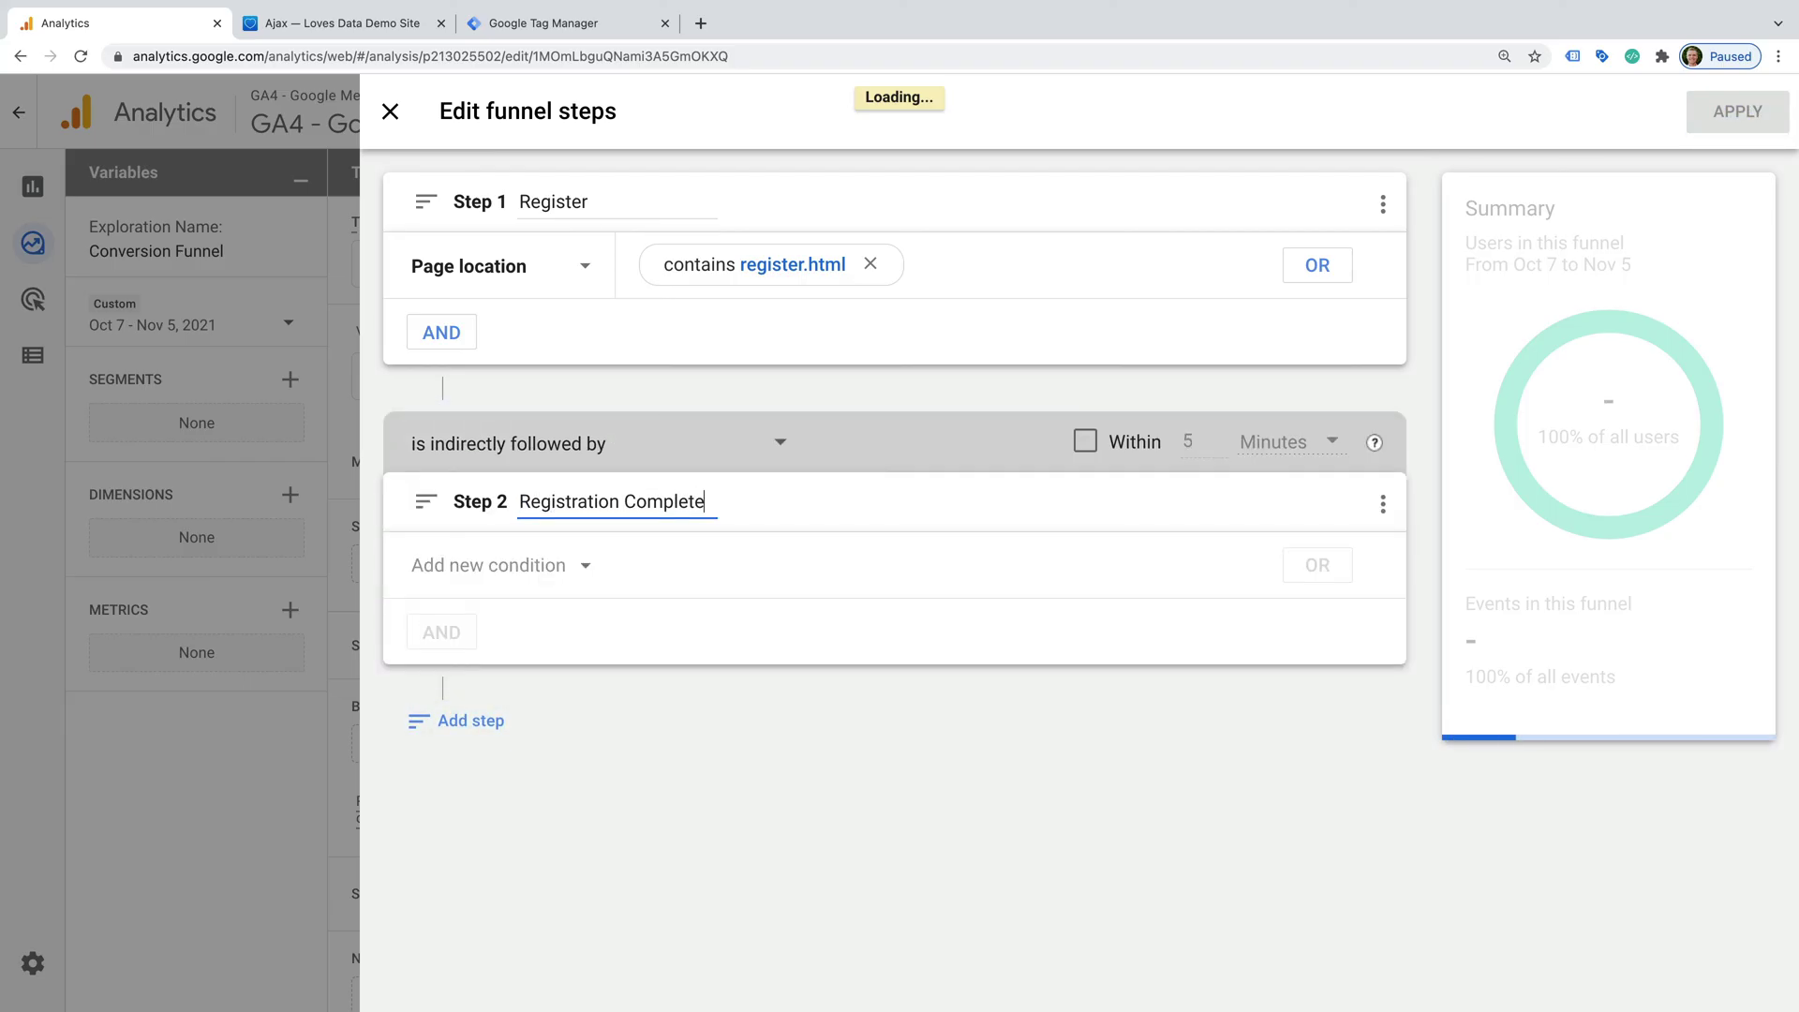
click(521, 565)
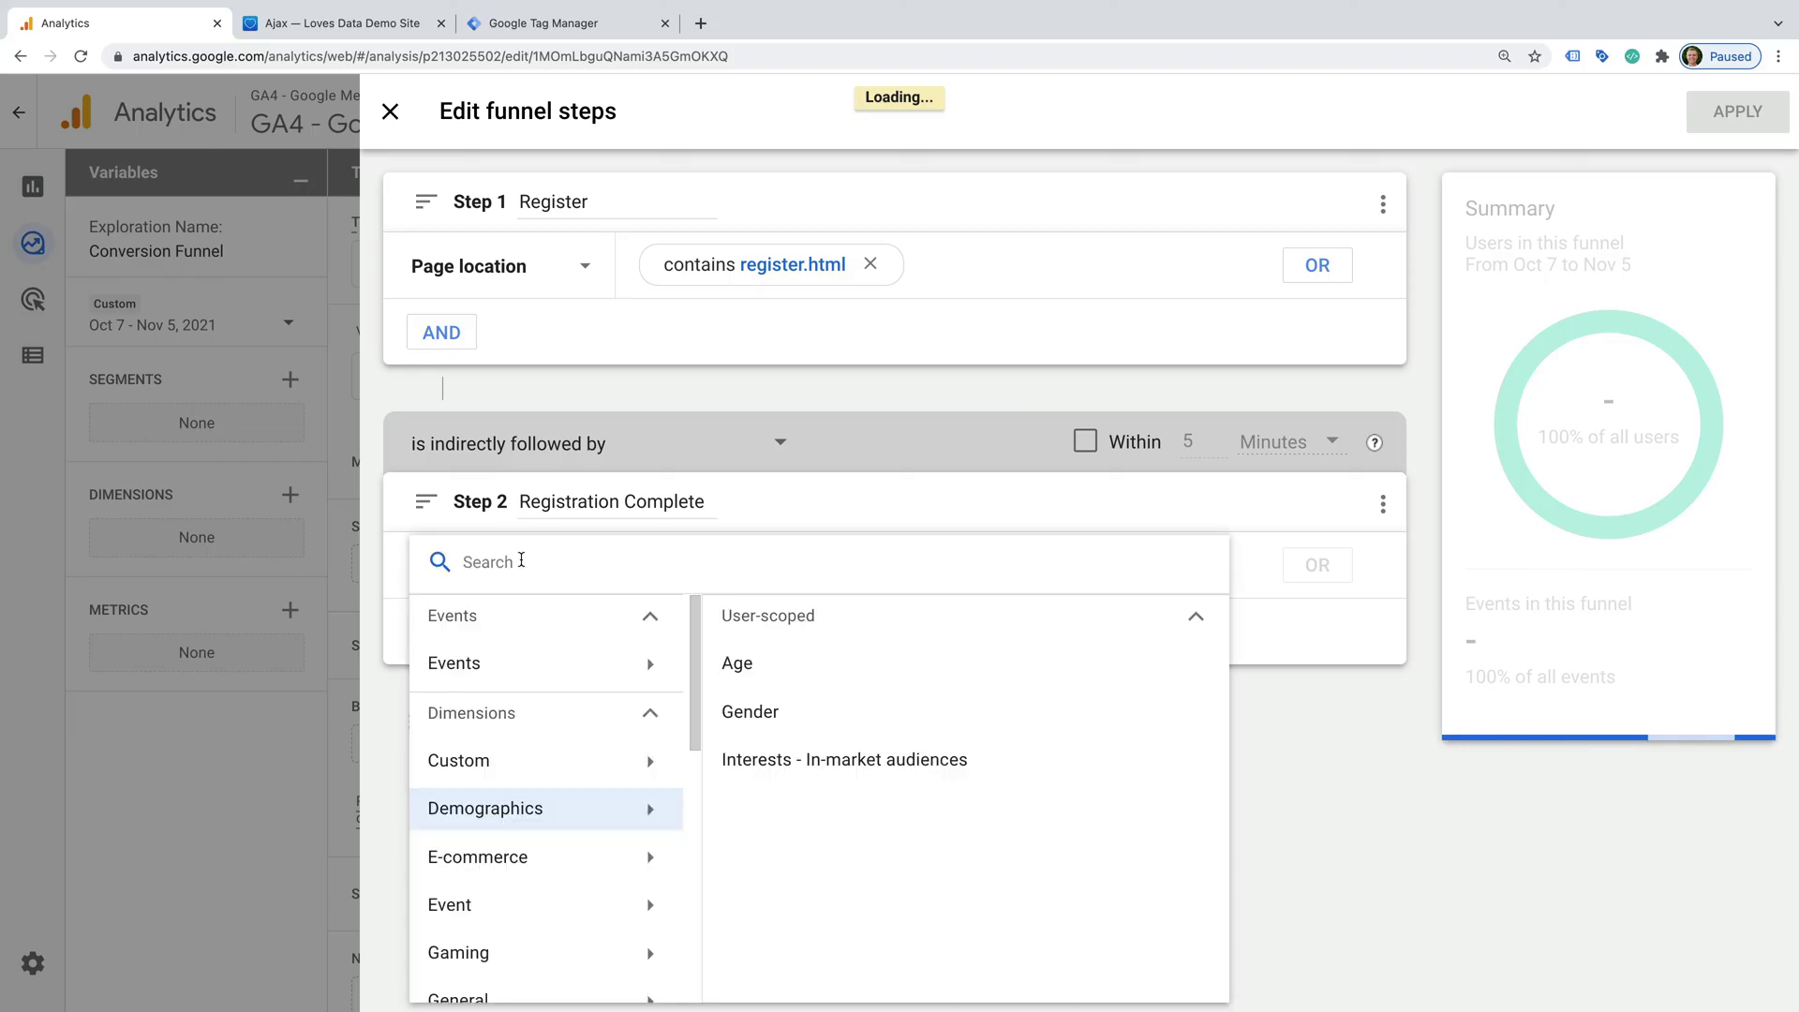
text(page lo)
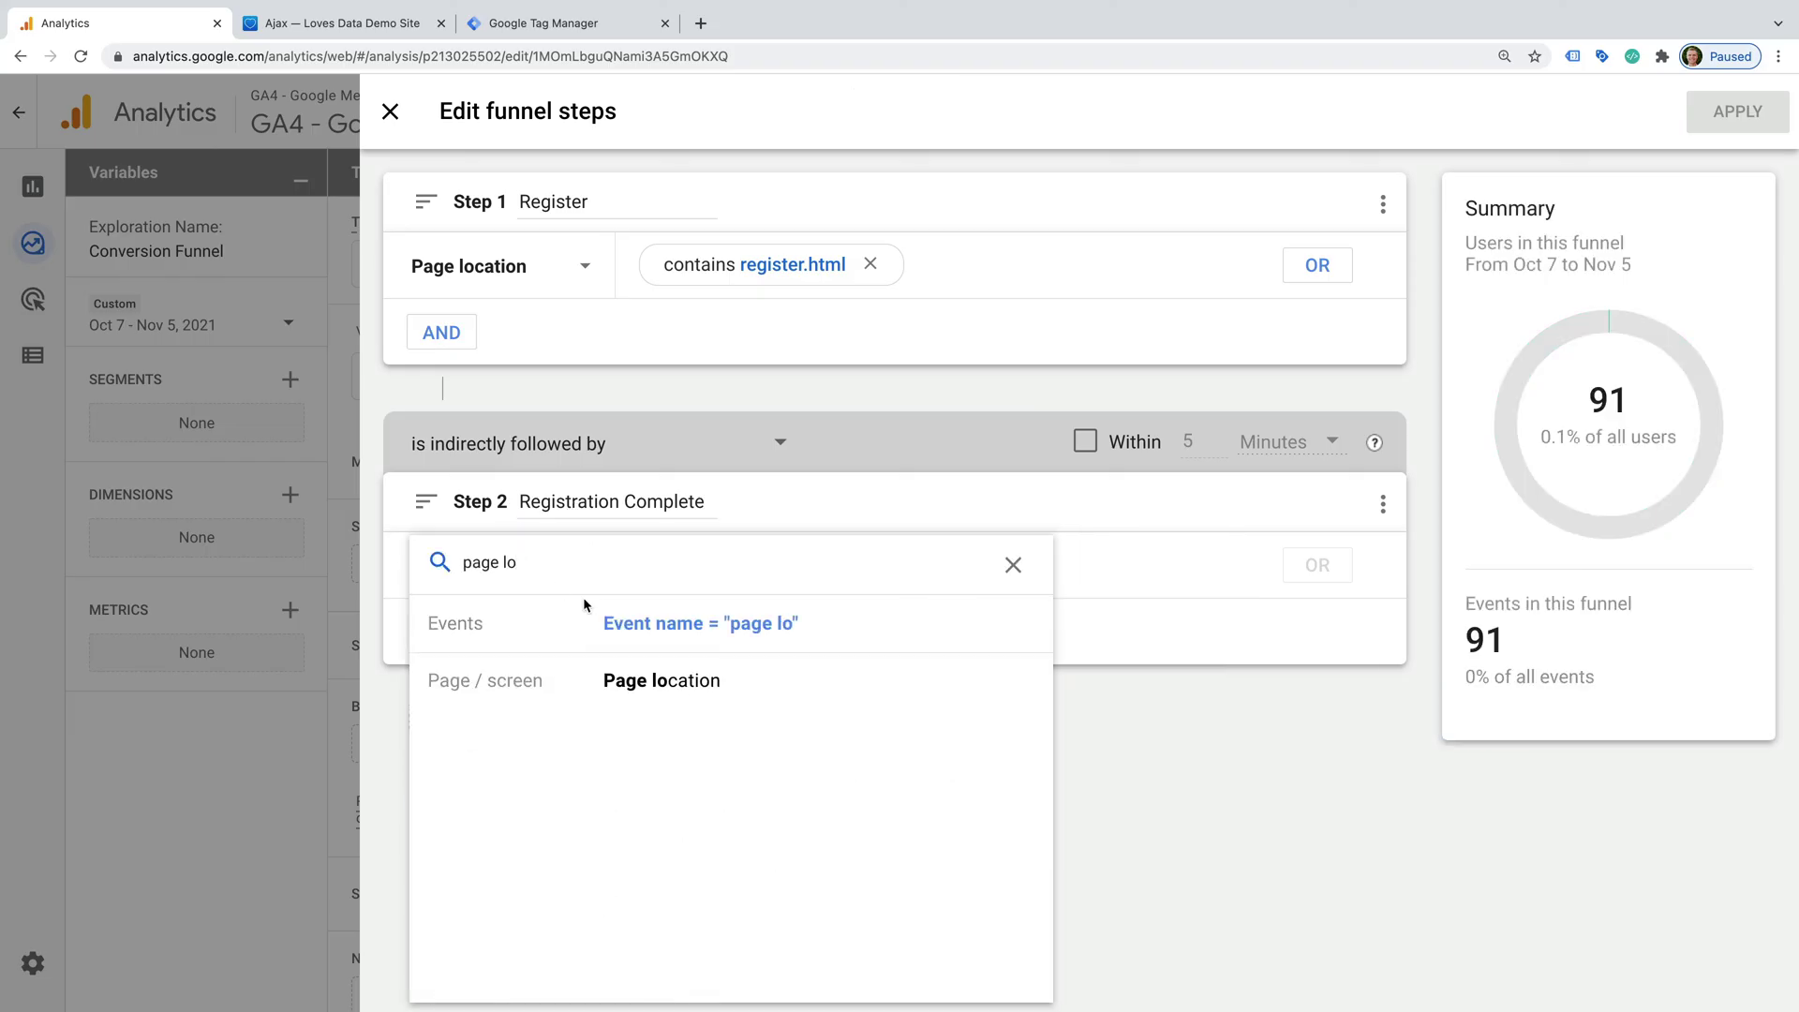
click(716, 681)
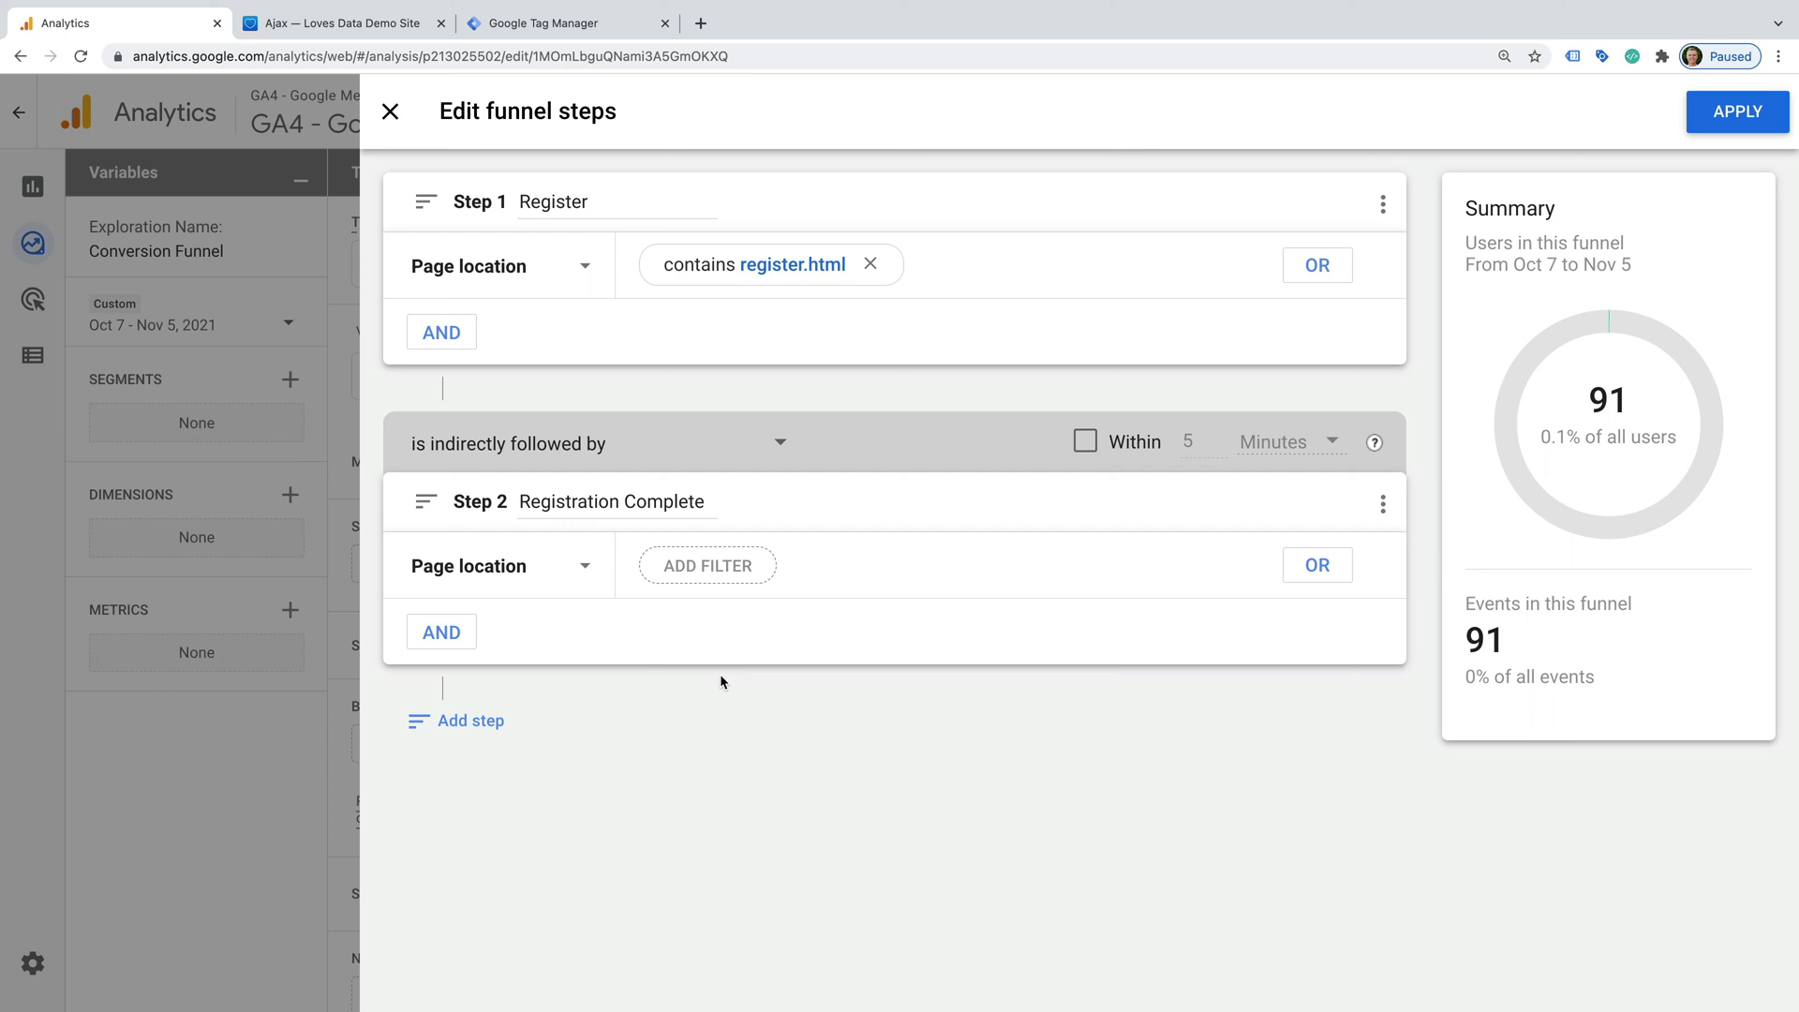
click(731, 566)
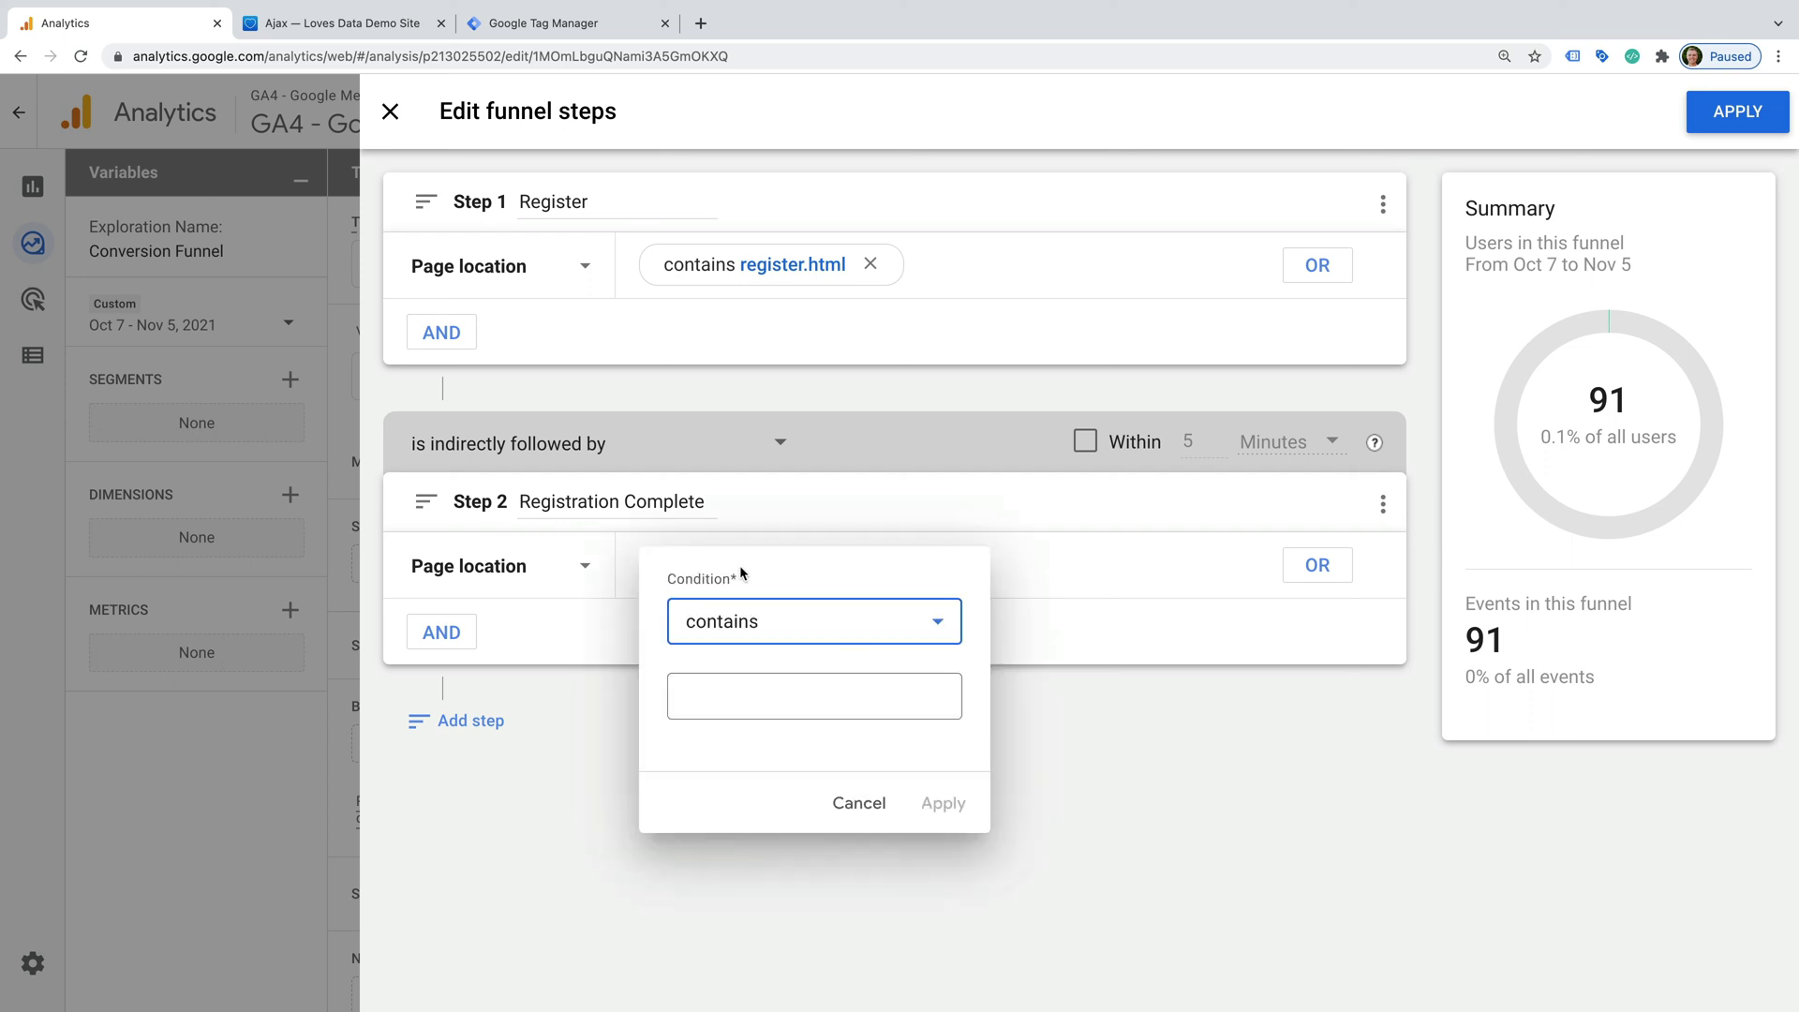
click(780, 709)
text(reg)
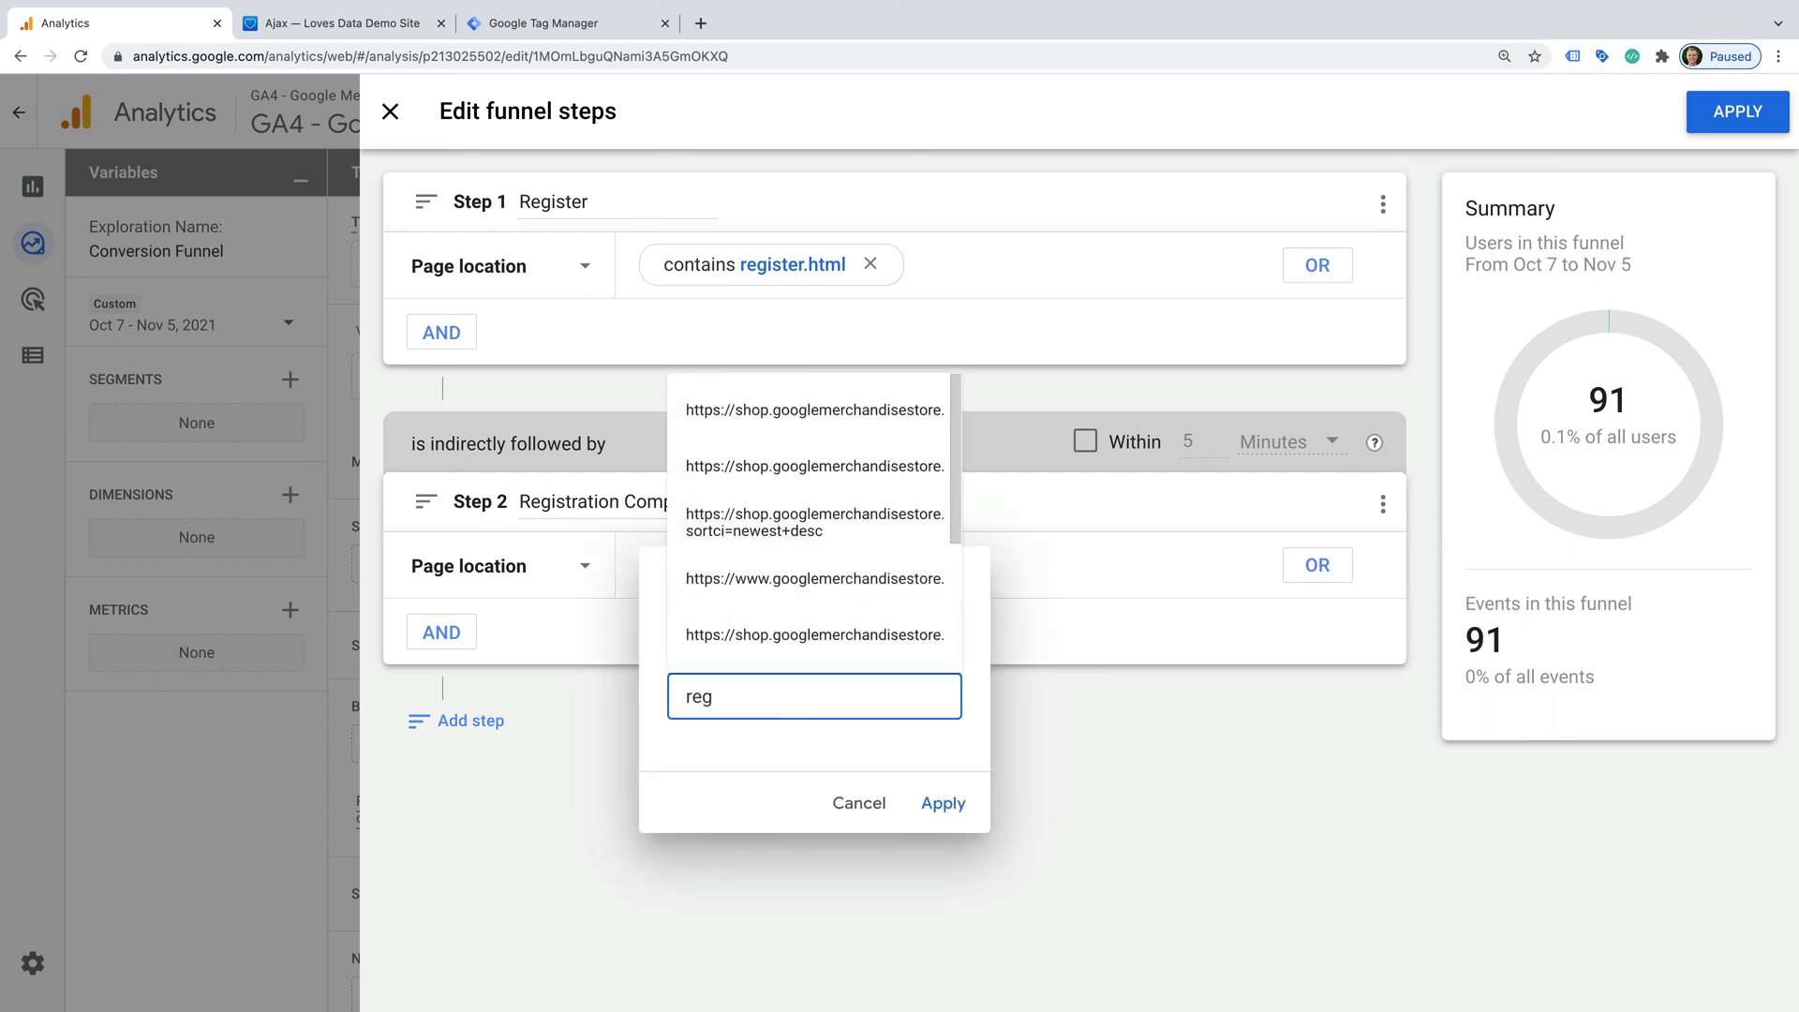
text(istersuccess.html)
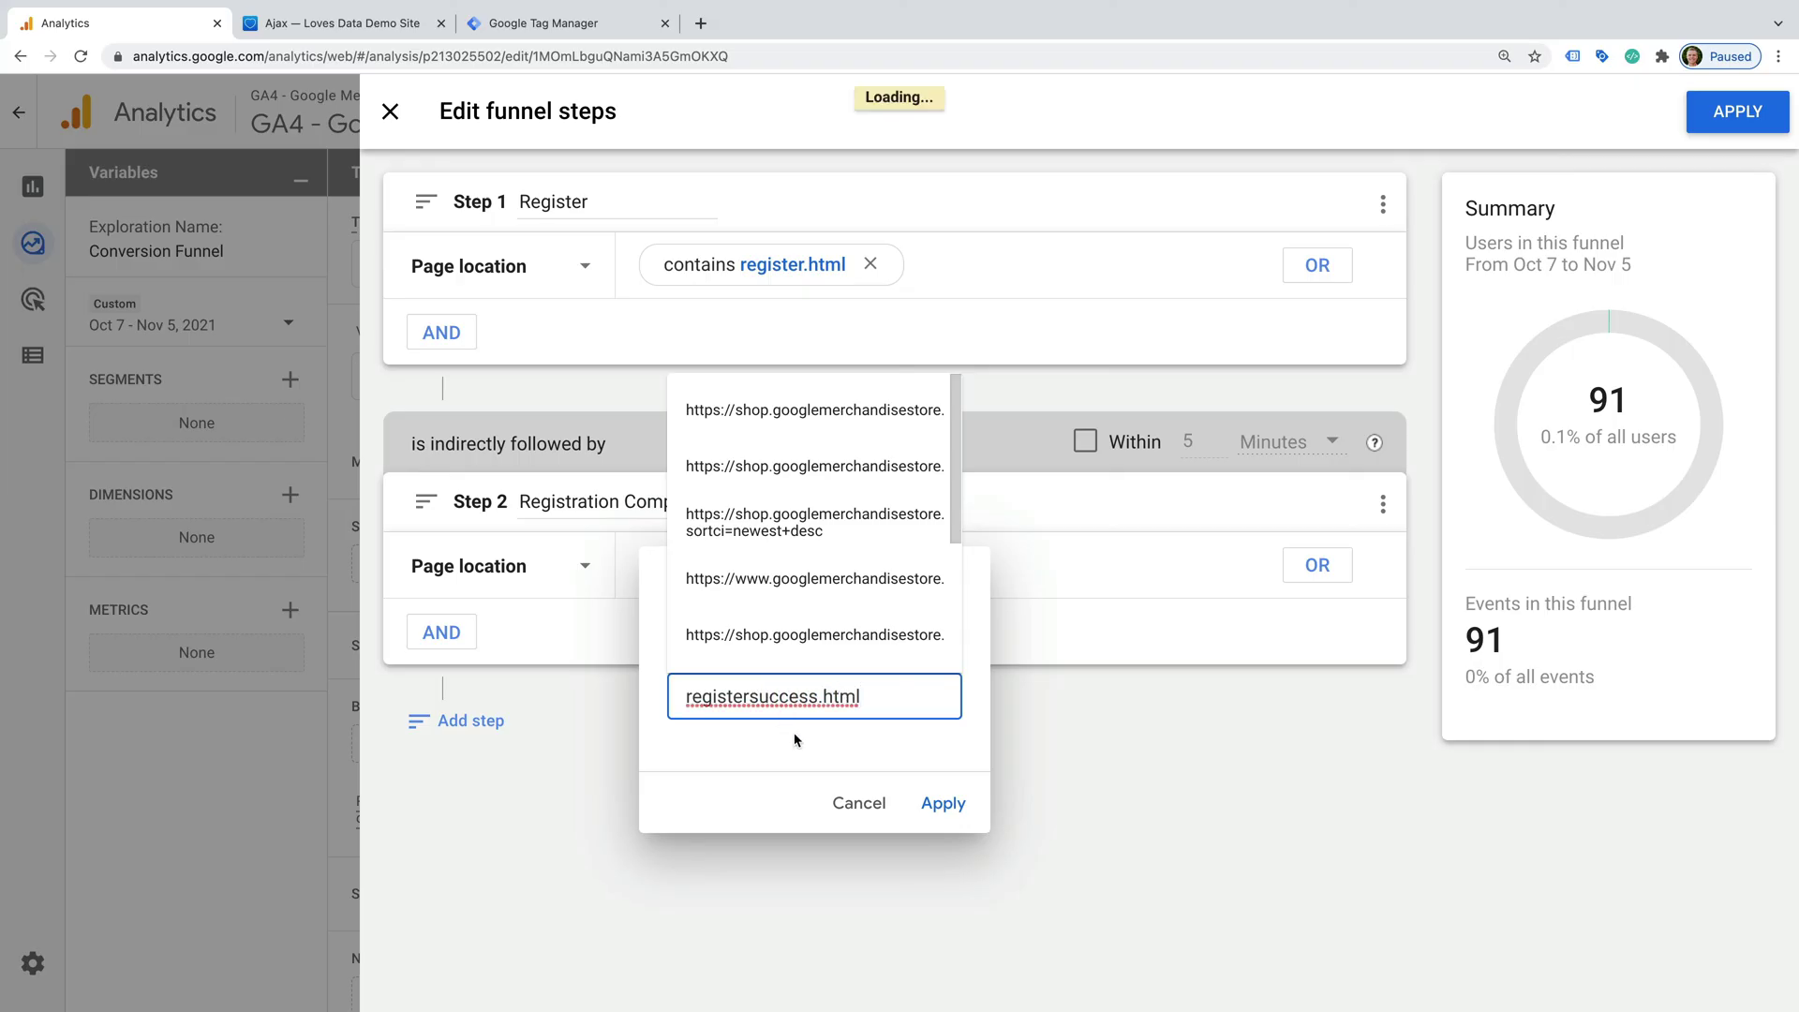
click(985, 757)
click(953, 798)
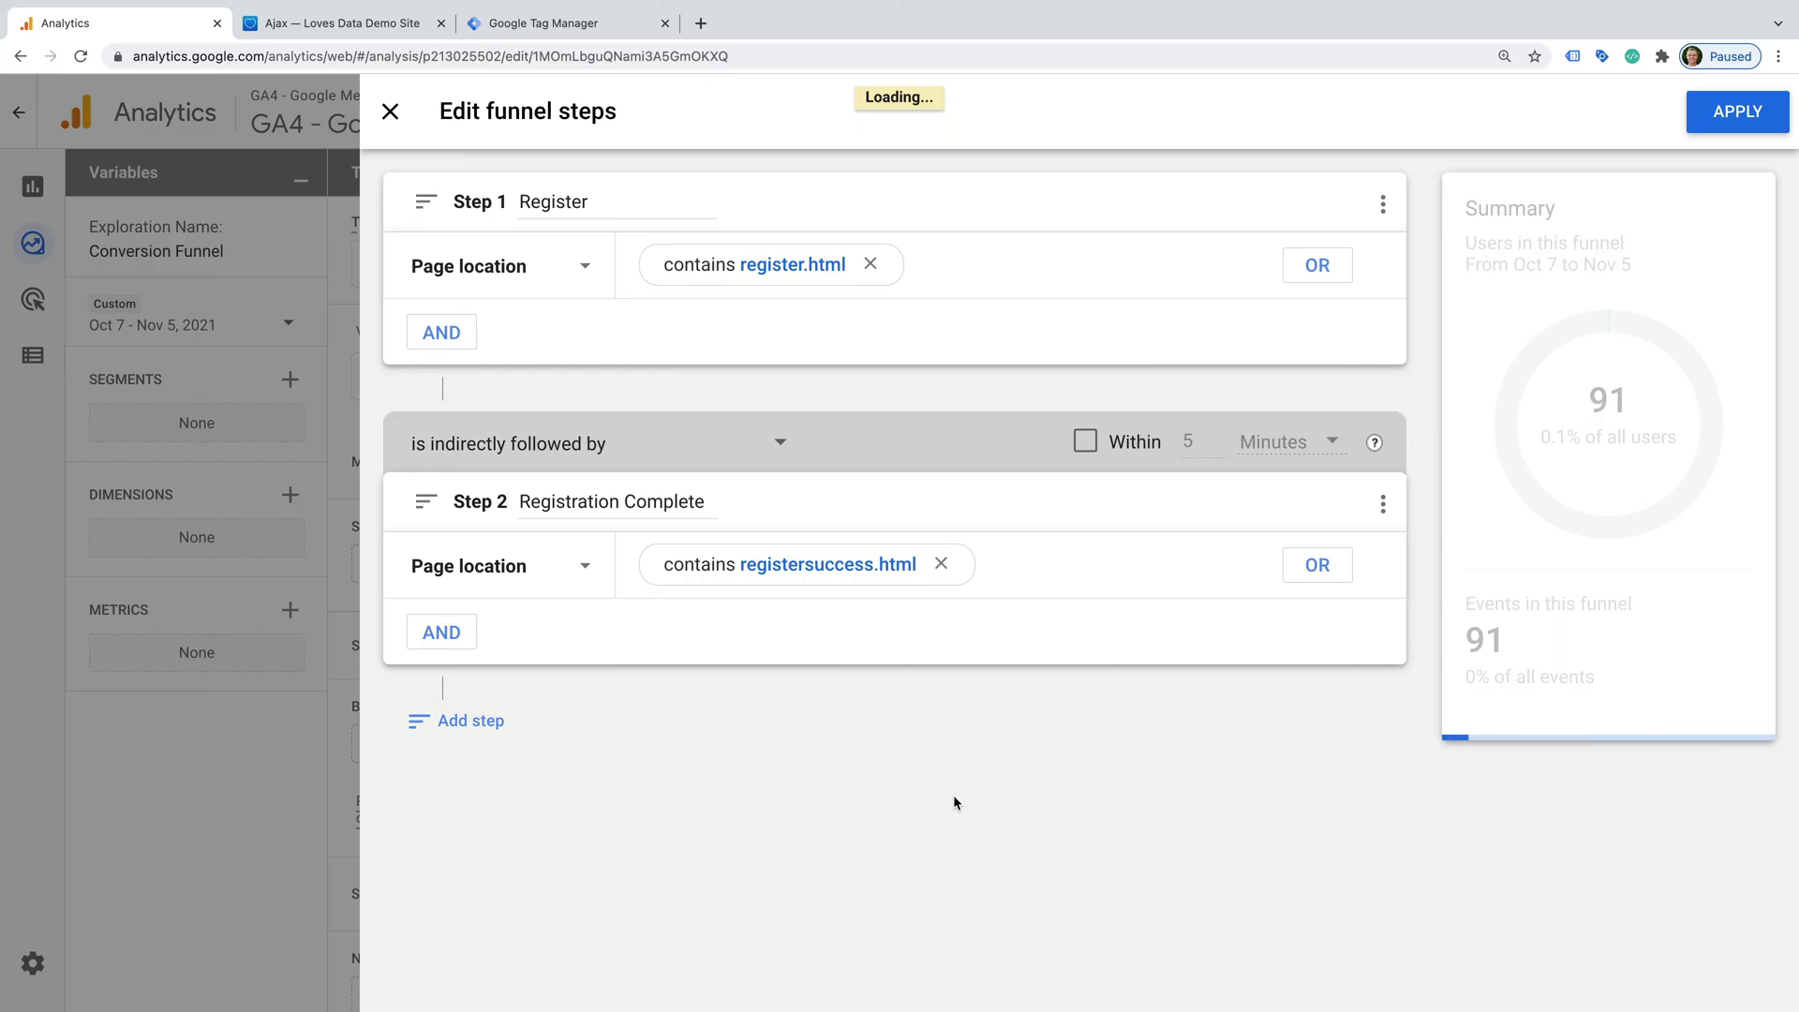
- Apply the funnel steps and check Register 91 users and Registration Complete 17 (18.68%)
click(1738, 112)
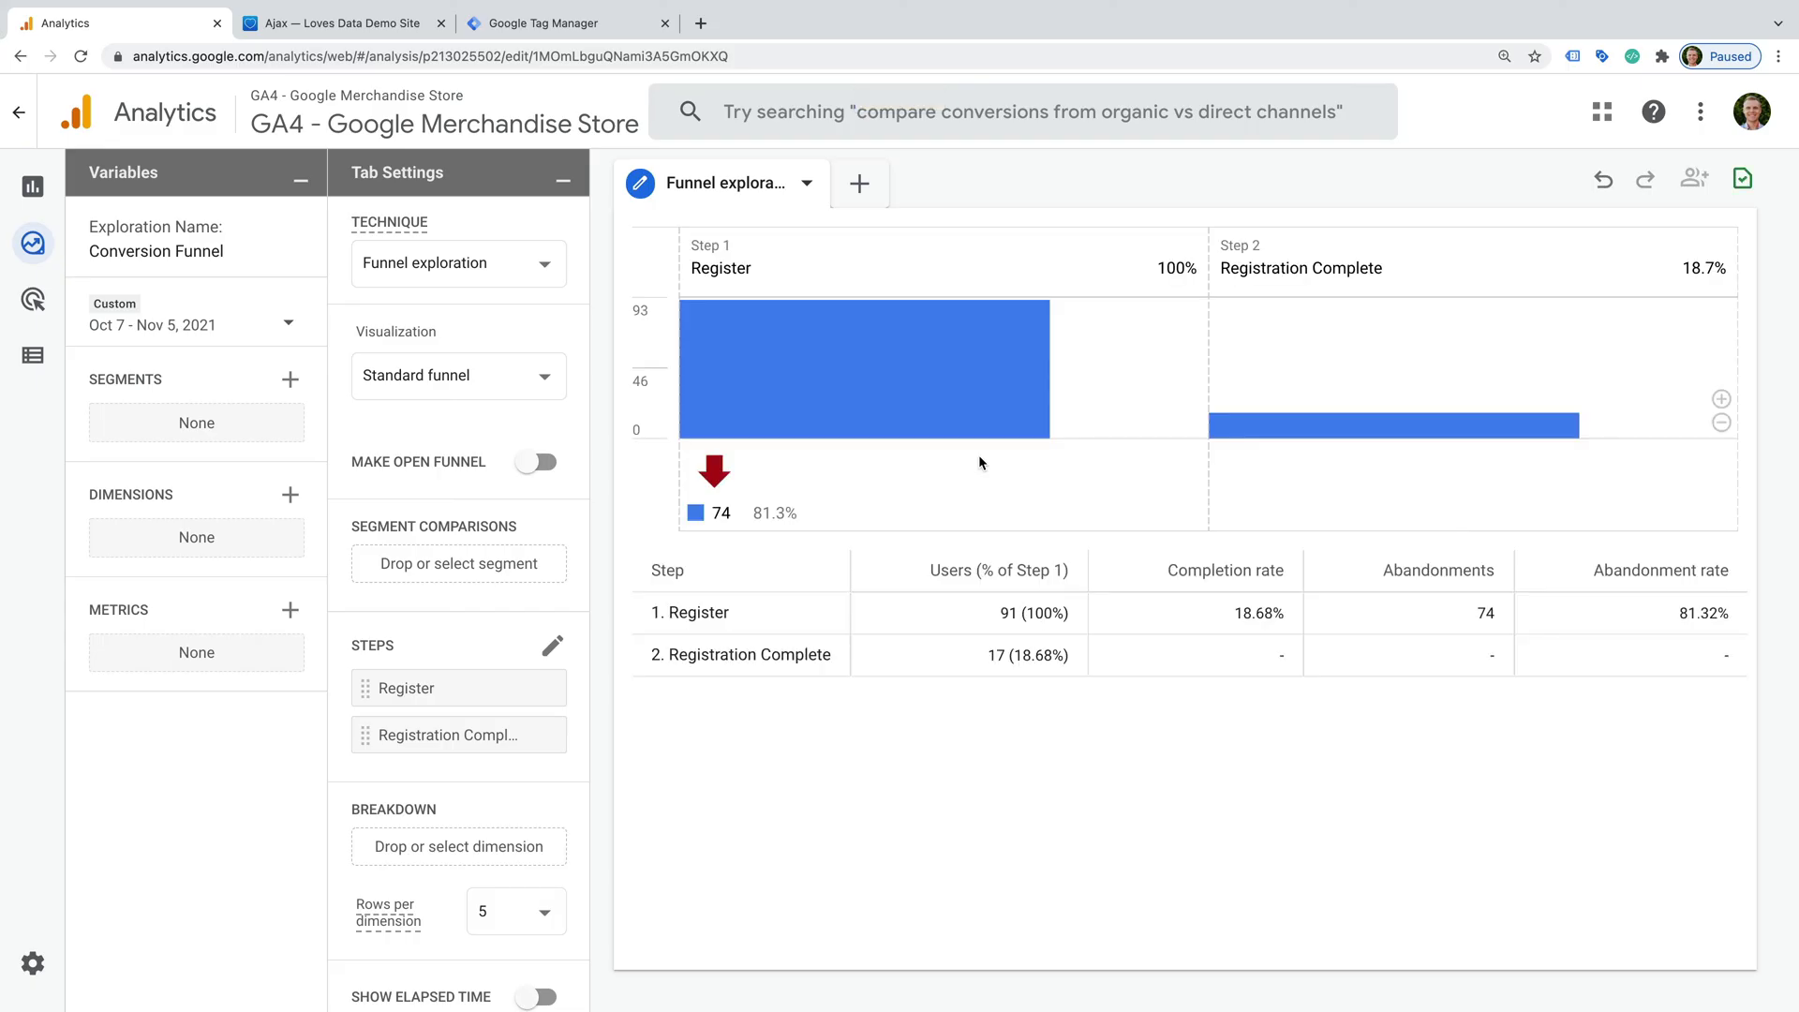
mouse_move(984, 413)
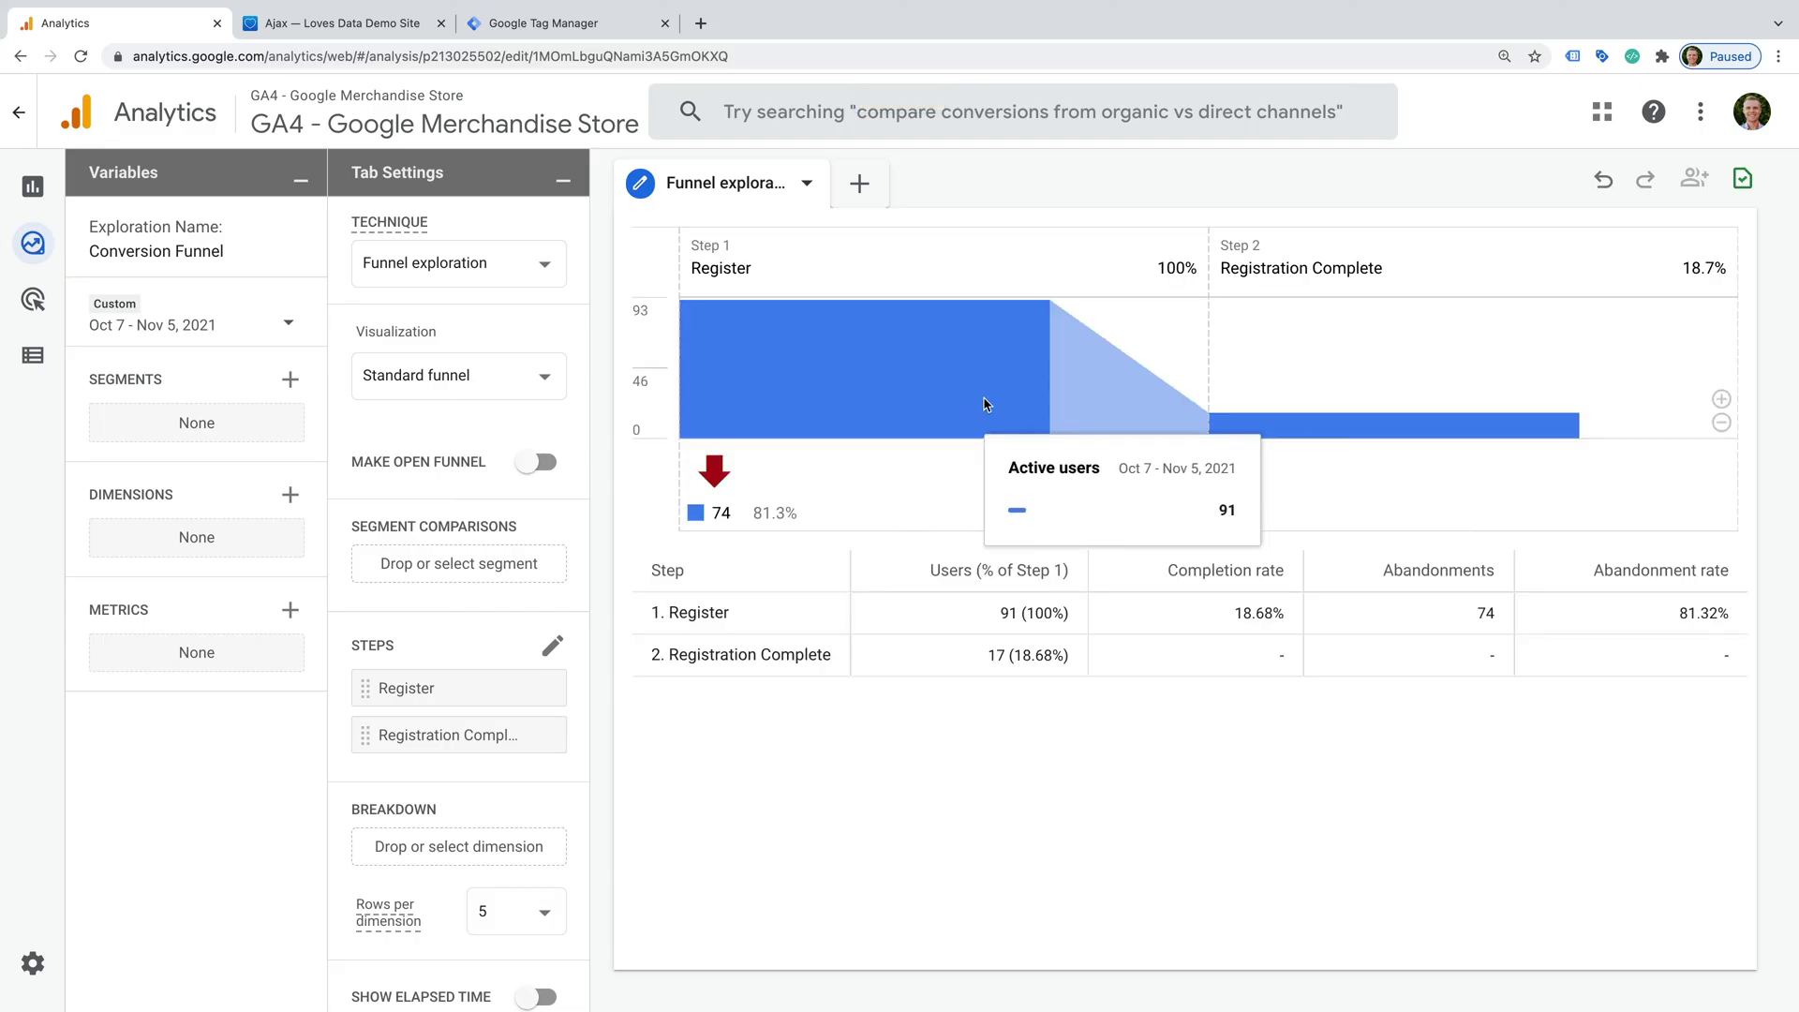
mouse_move(1267, 428)
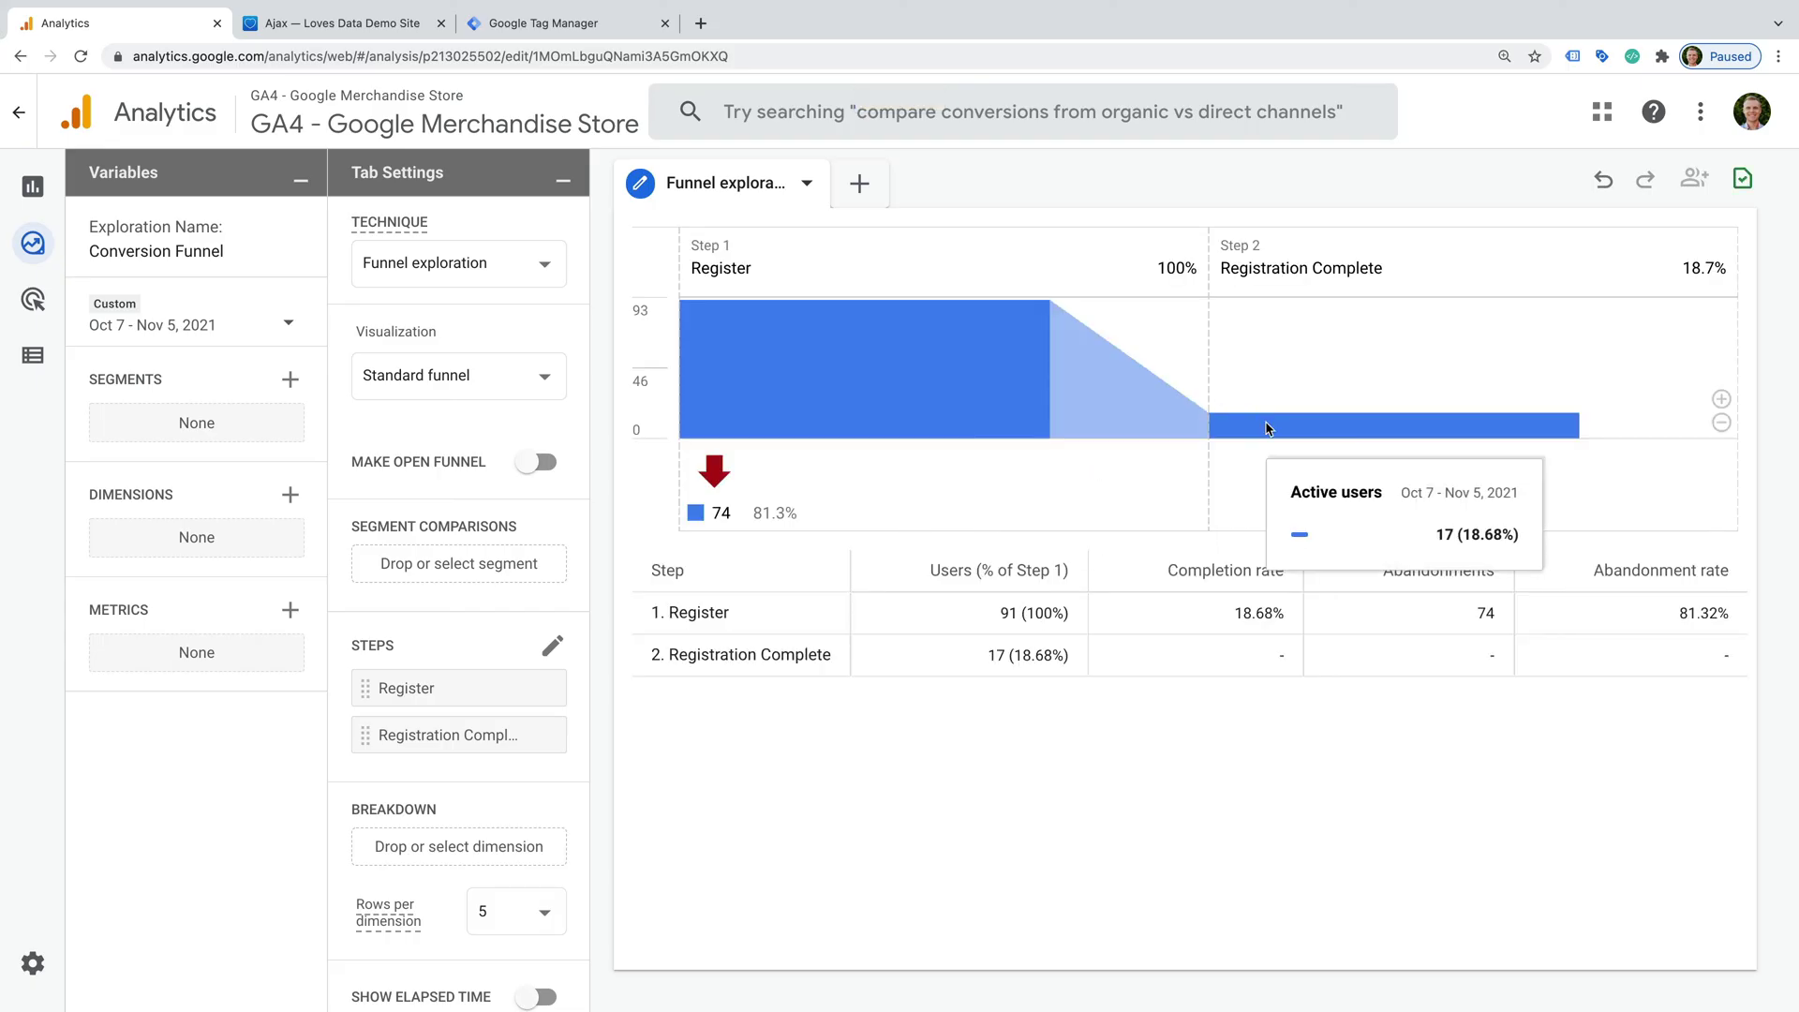